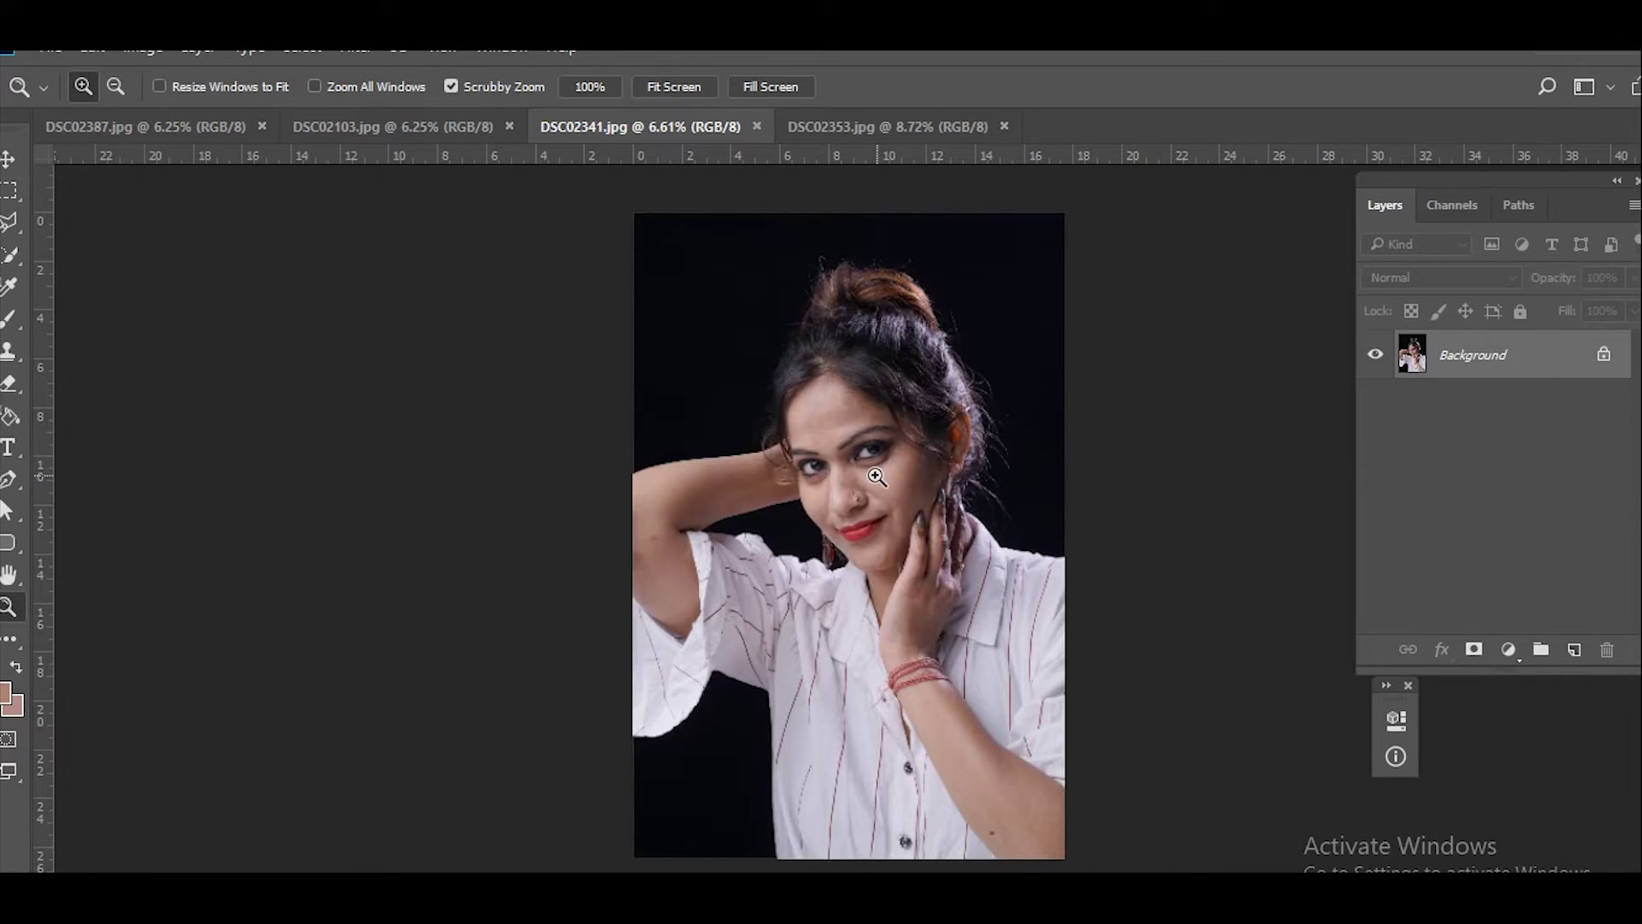
Scrubby-zoom in on the woman's face in the portrait.
mouse_move(874, 470)
mouse_down()
mouse_move(998, 678)
mouse_move(924, 505)
mouse_up()
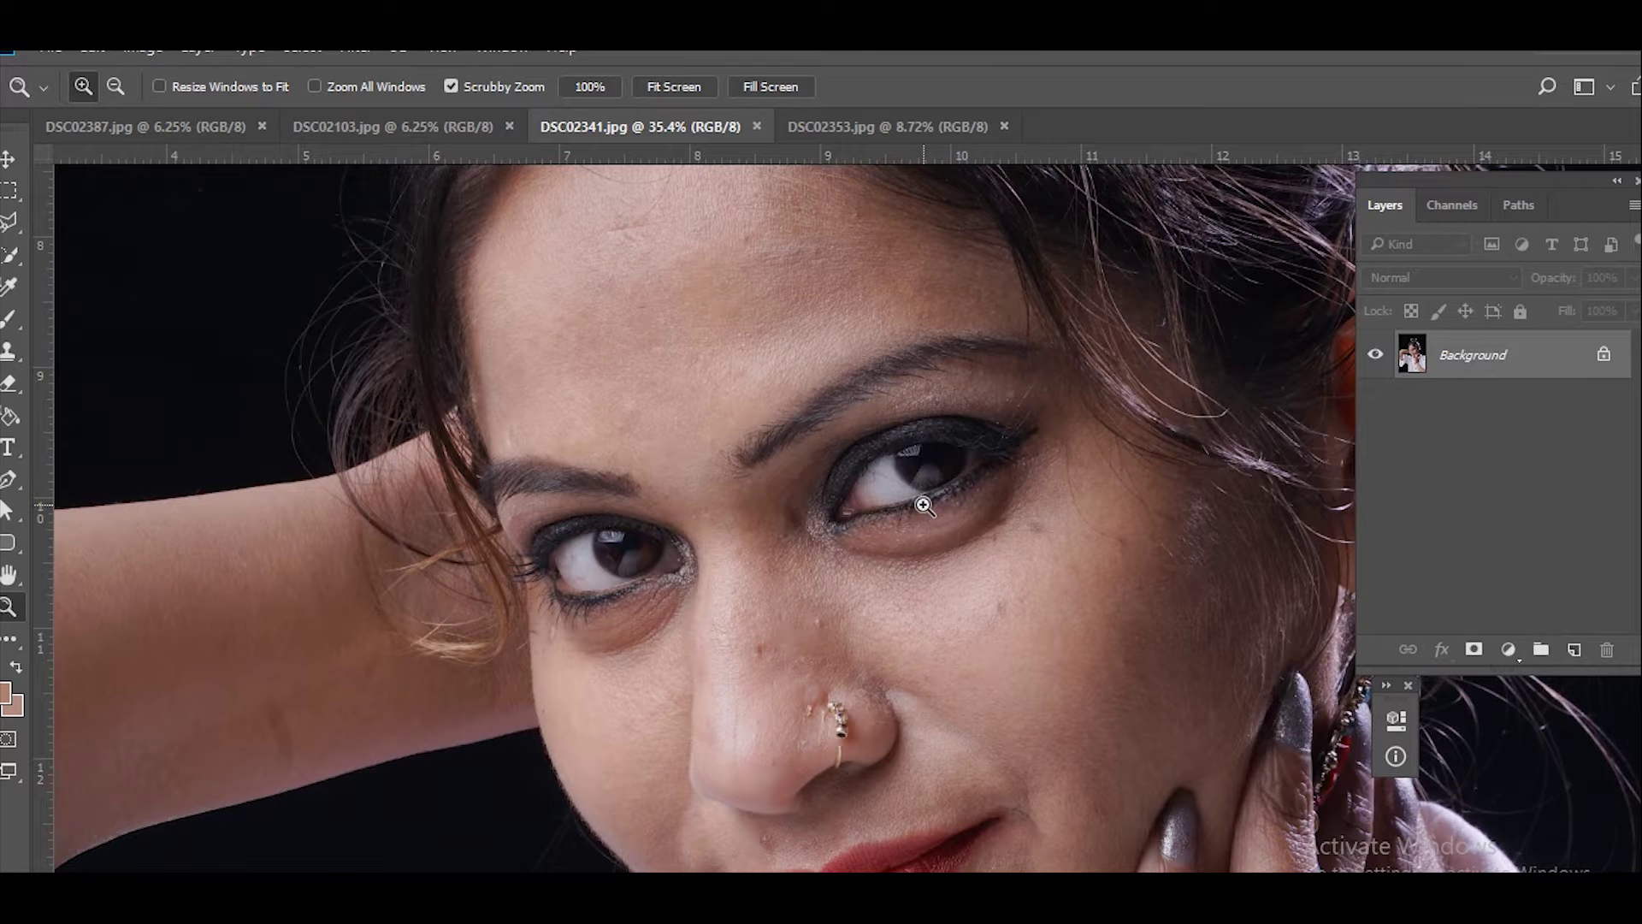
Zoom out to show the face and arm, then hide the interface panels.
mouse_move(889, 627)
mouse_down()
mouse_move(906, 625)
mouse_move(970, 746)
mouse_move(931, 686)
mouse_up()
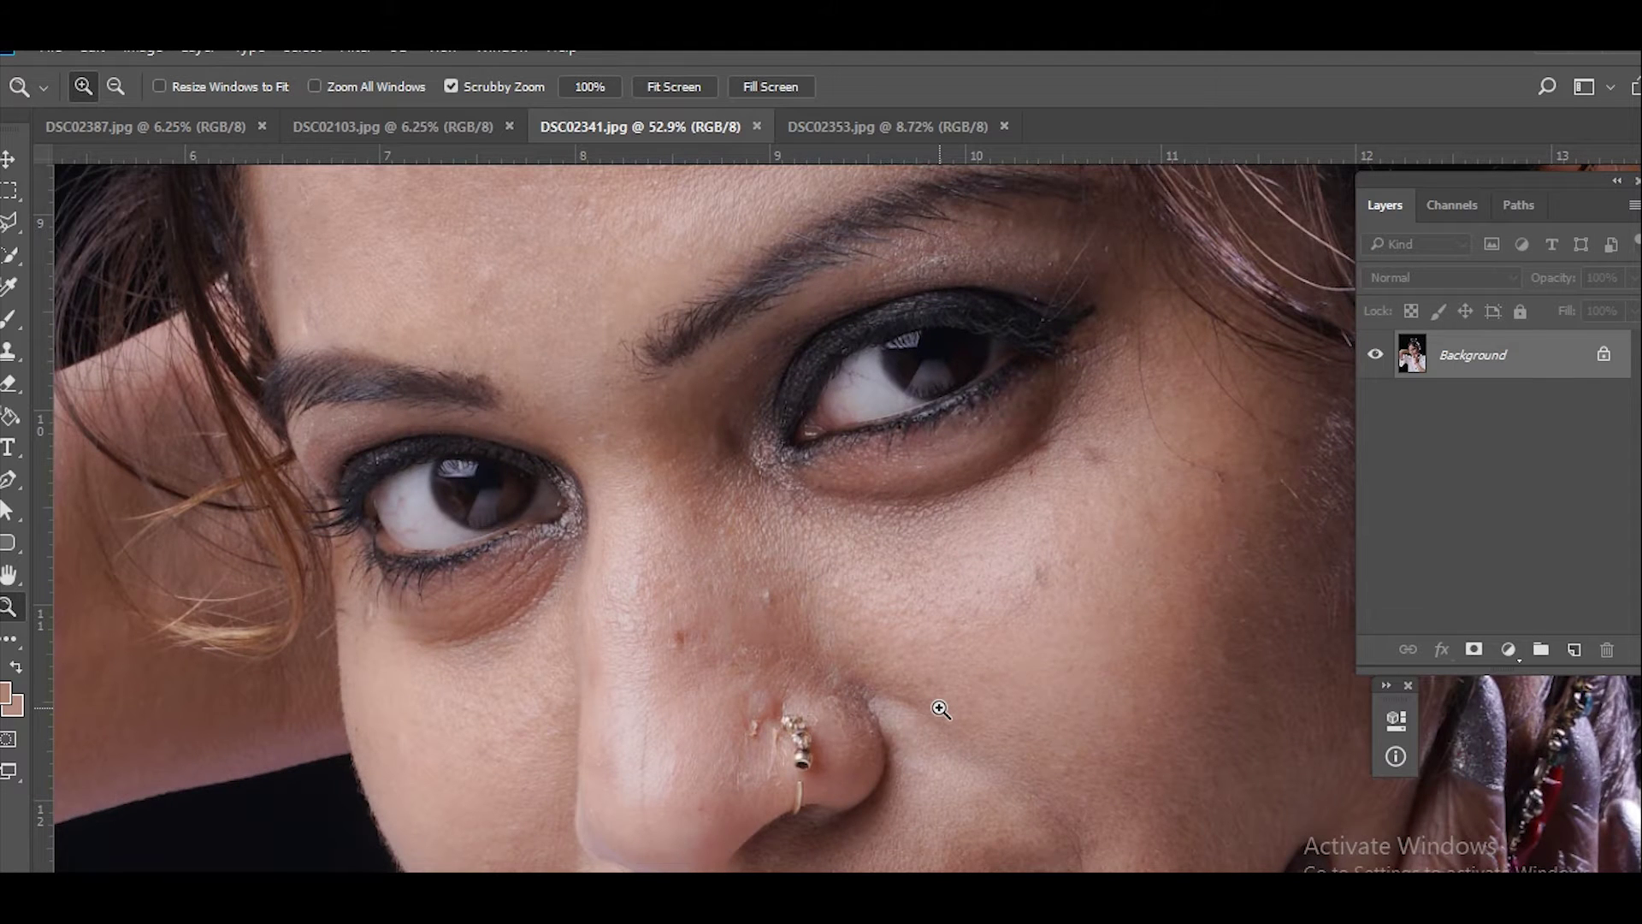
scroll(1016, 449, up, 2)
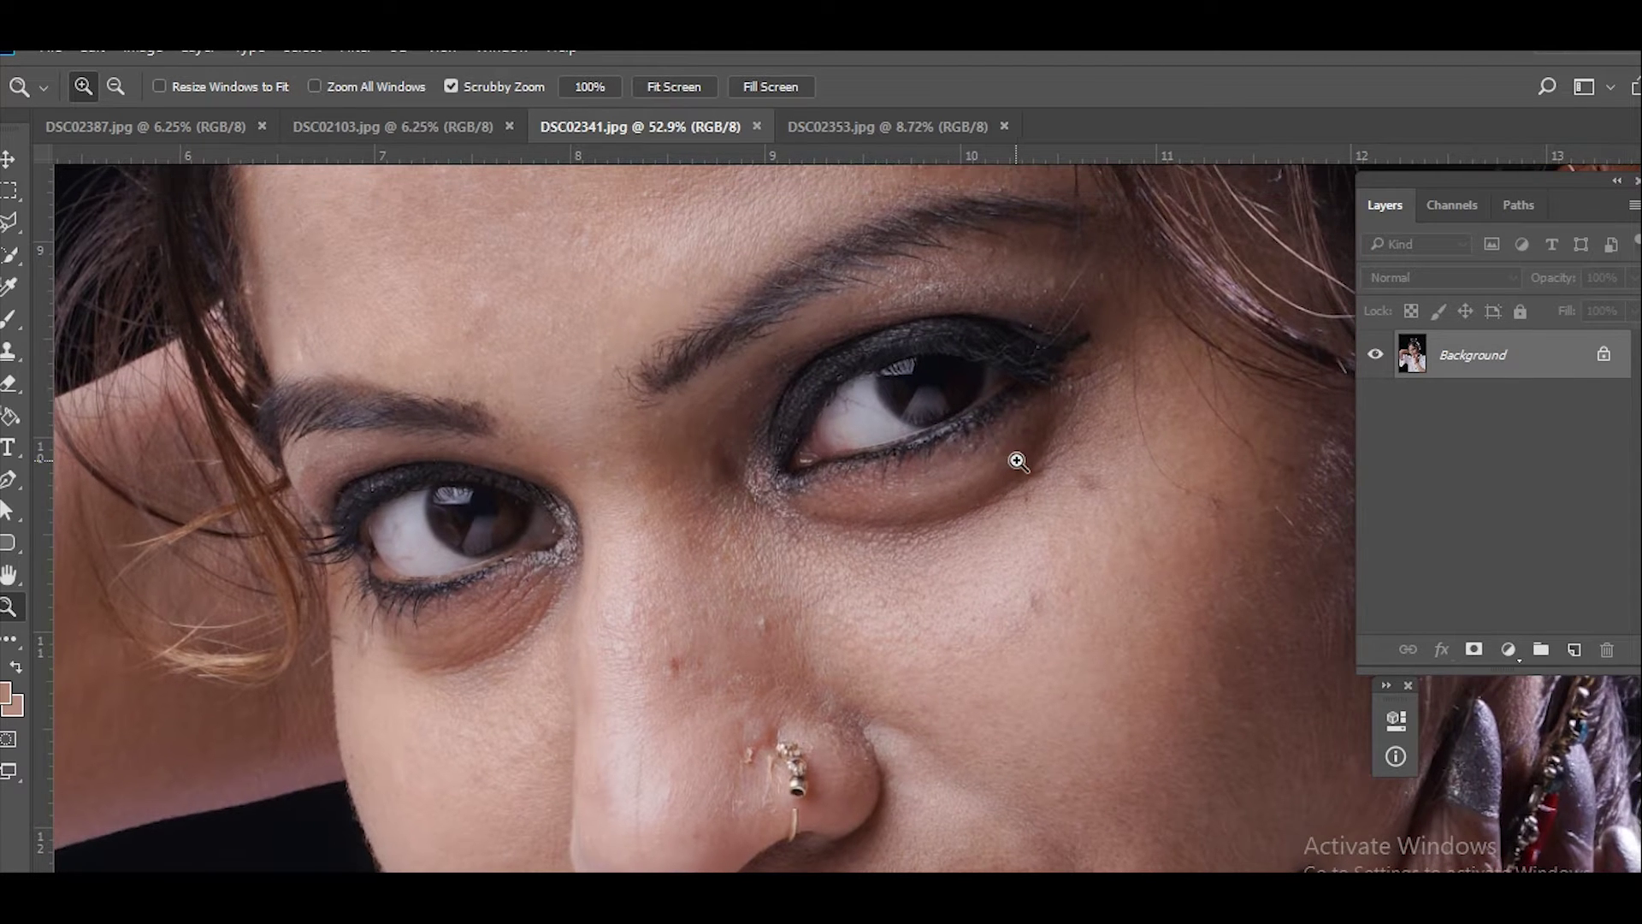
key(ctrl+minus)
key(Tab)
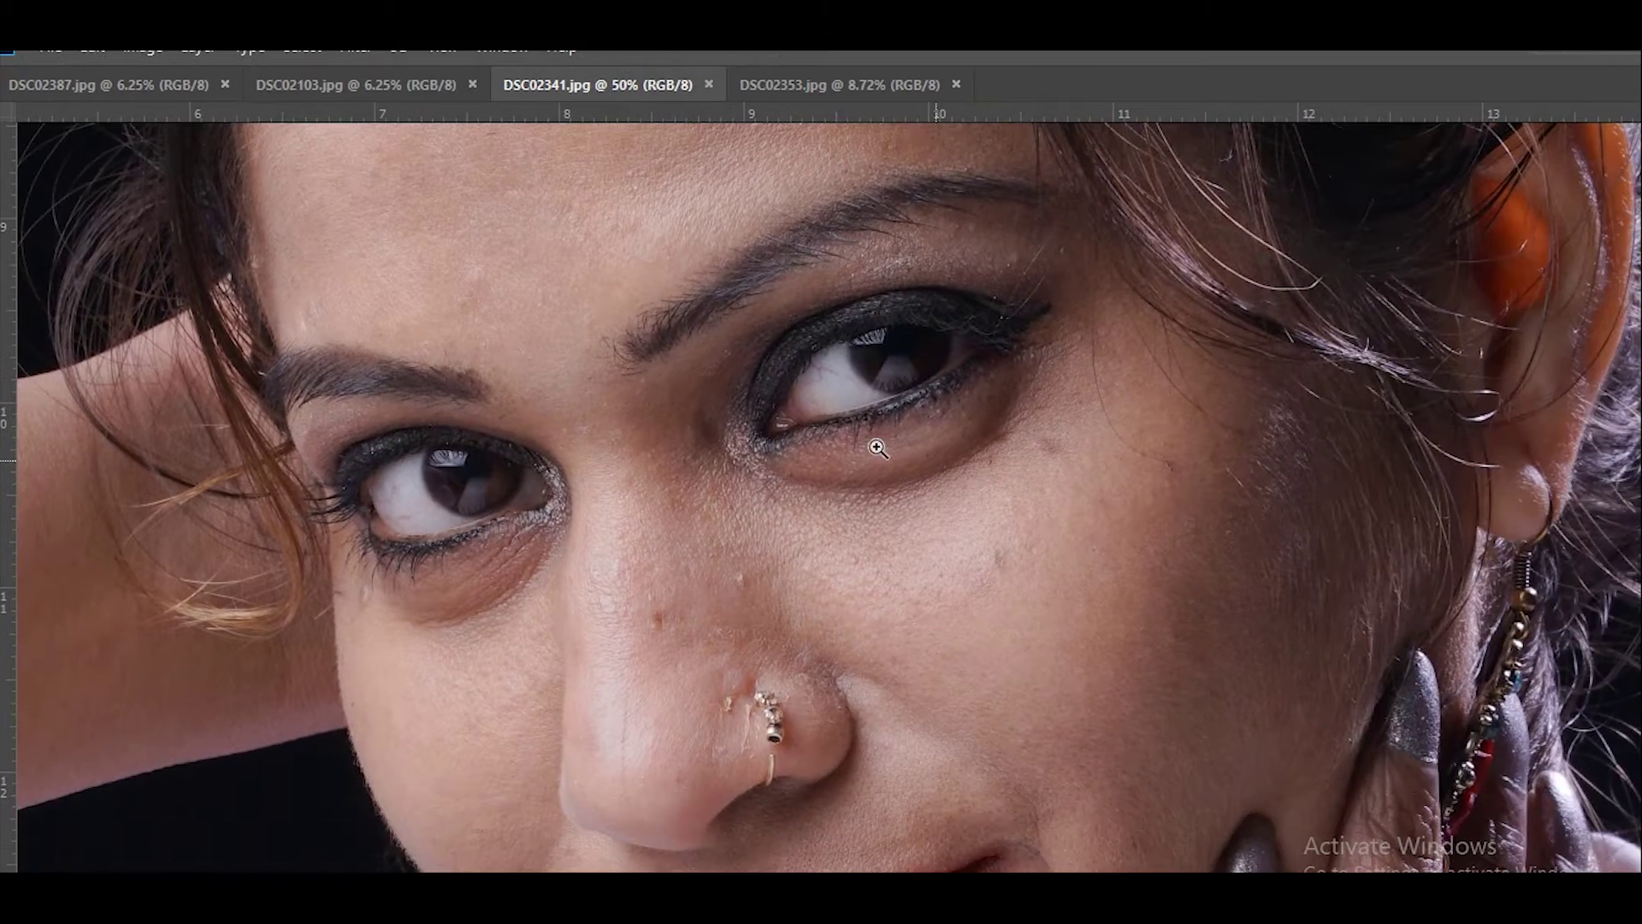
Inspect the eyes, forehead, nose and lips up close.
drag(561, 336, 668, 499)
drag(651, 421, 691, 489)
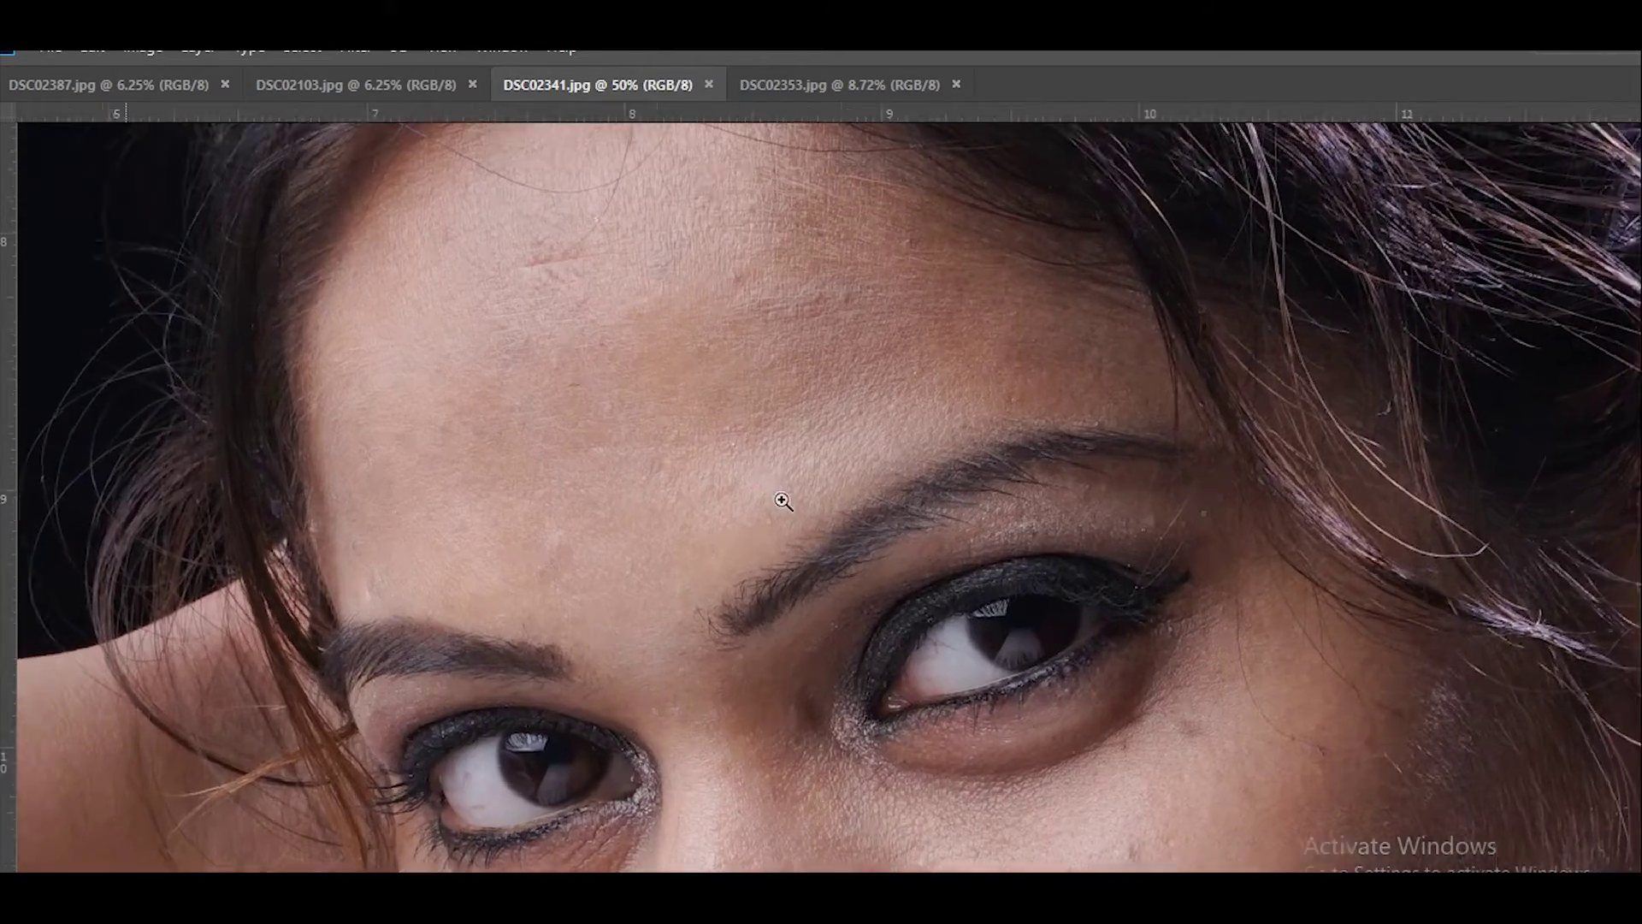
mouse_move(782, 502)
mouse_down()
mouse_move(713, 422)
mouse_move(766, 510)
mouse_up()
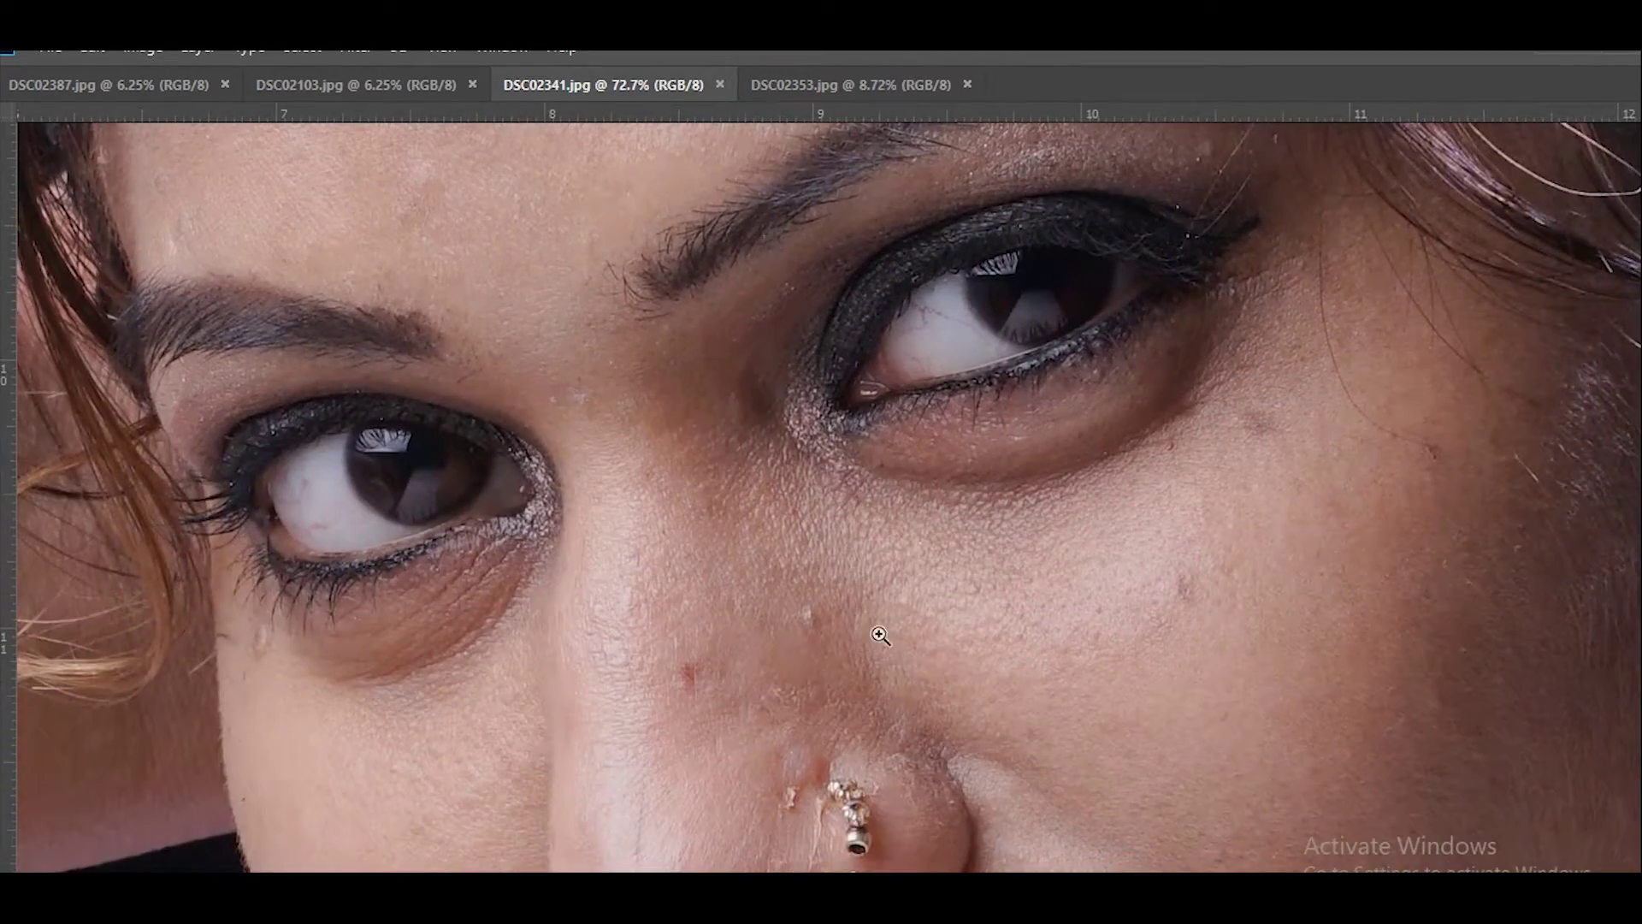
drag(880, 636, 799, 286)
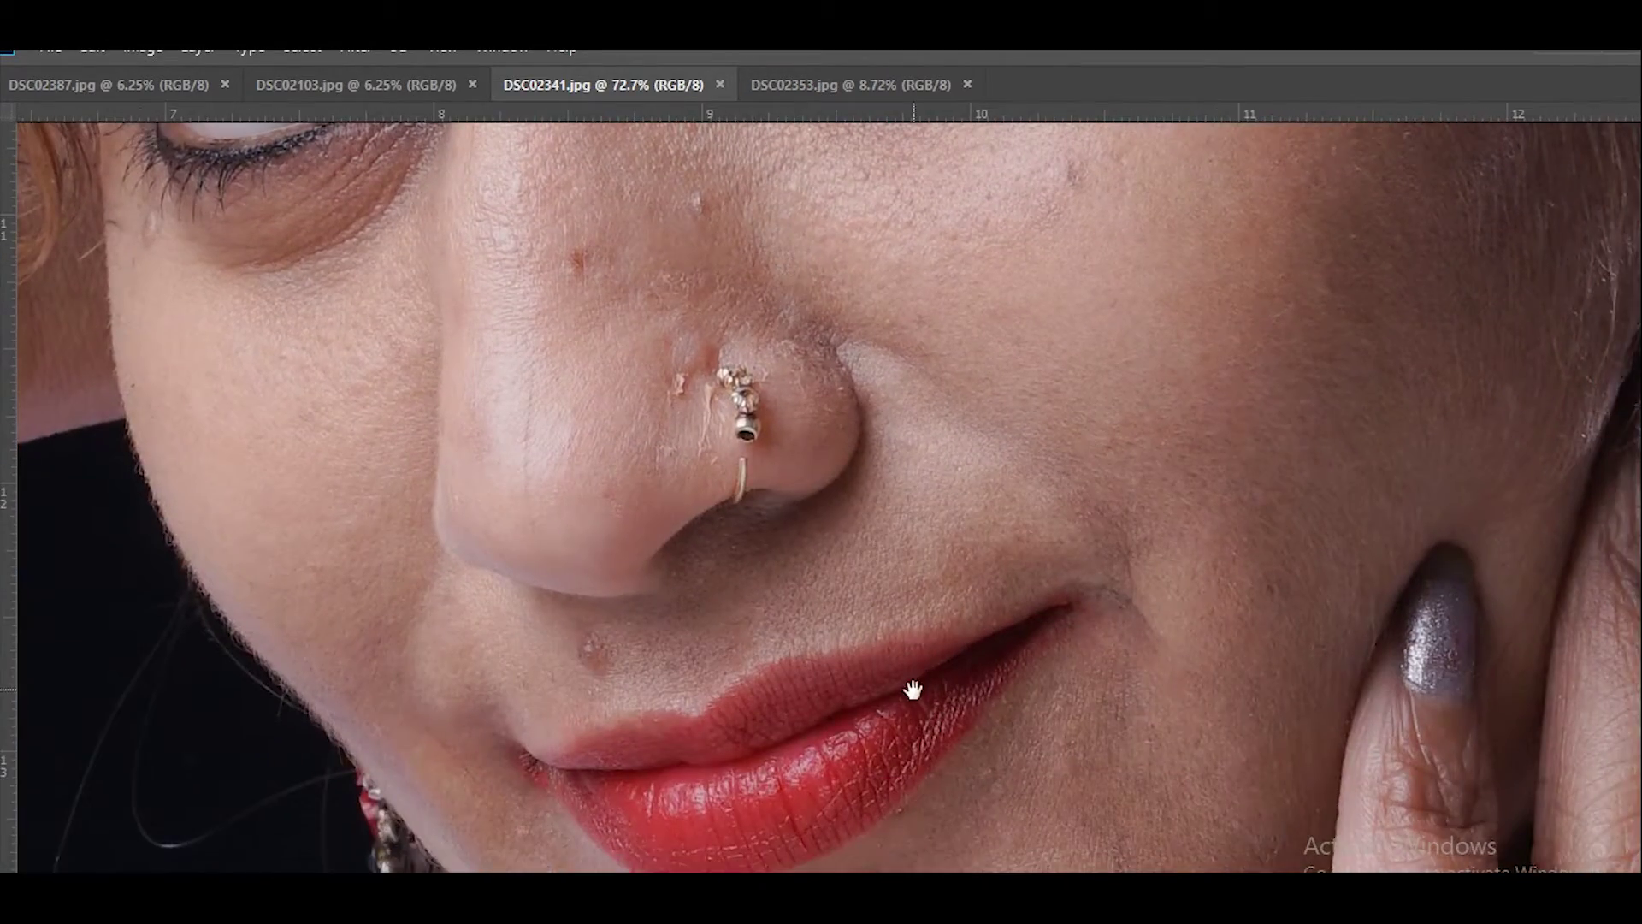
drag(913, 685, 798, 325)
scroll(959, 660, down, 5)
drag(960, 659, 863, 476)
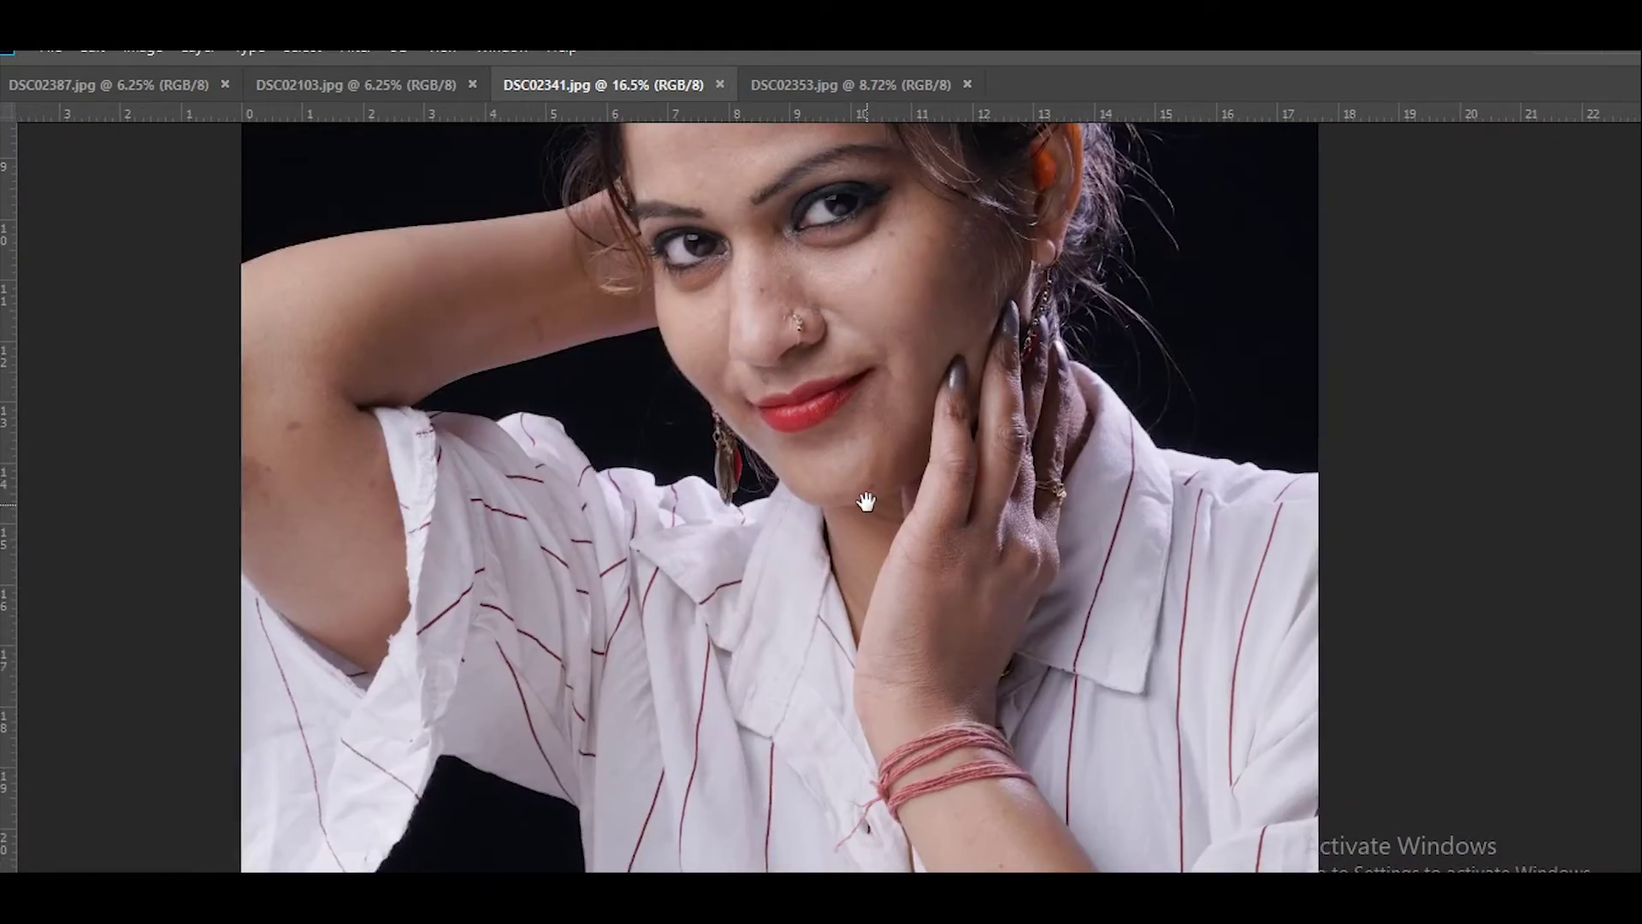
scroll(863, 475, up, 3)
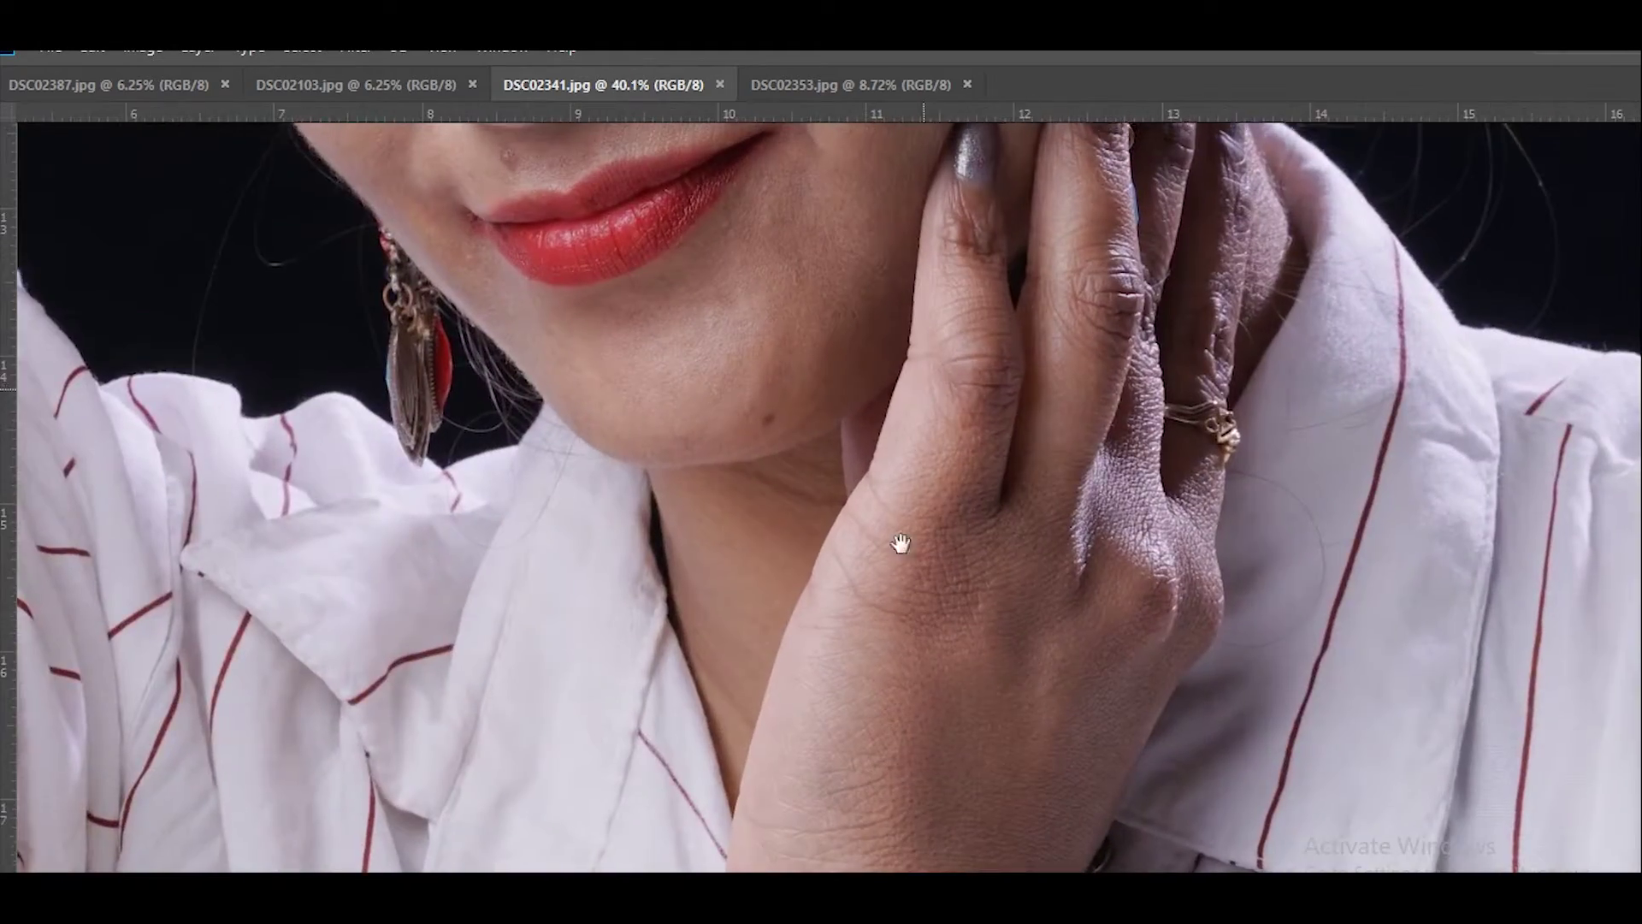
Examine the chin, then the forehead, hairline and skin above the eyes.
drag(895, 335, 896, 779)
drag(724, 267, 895, 682)
drag(776, 265, 1375, 392)
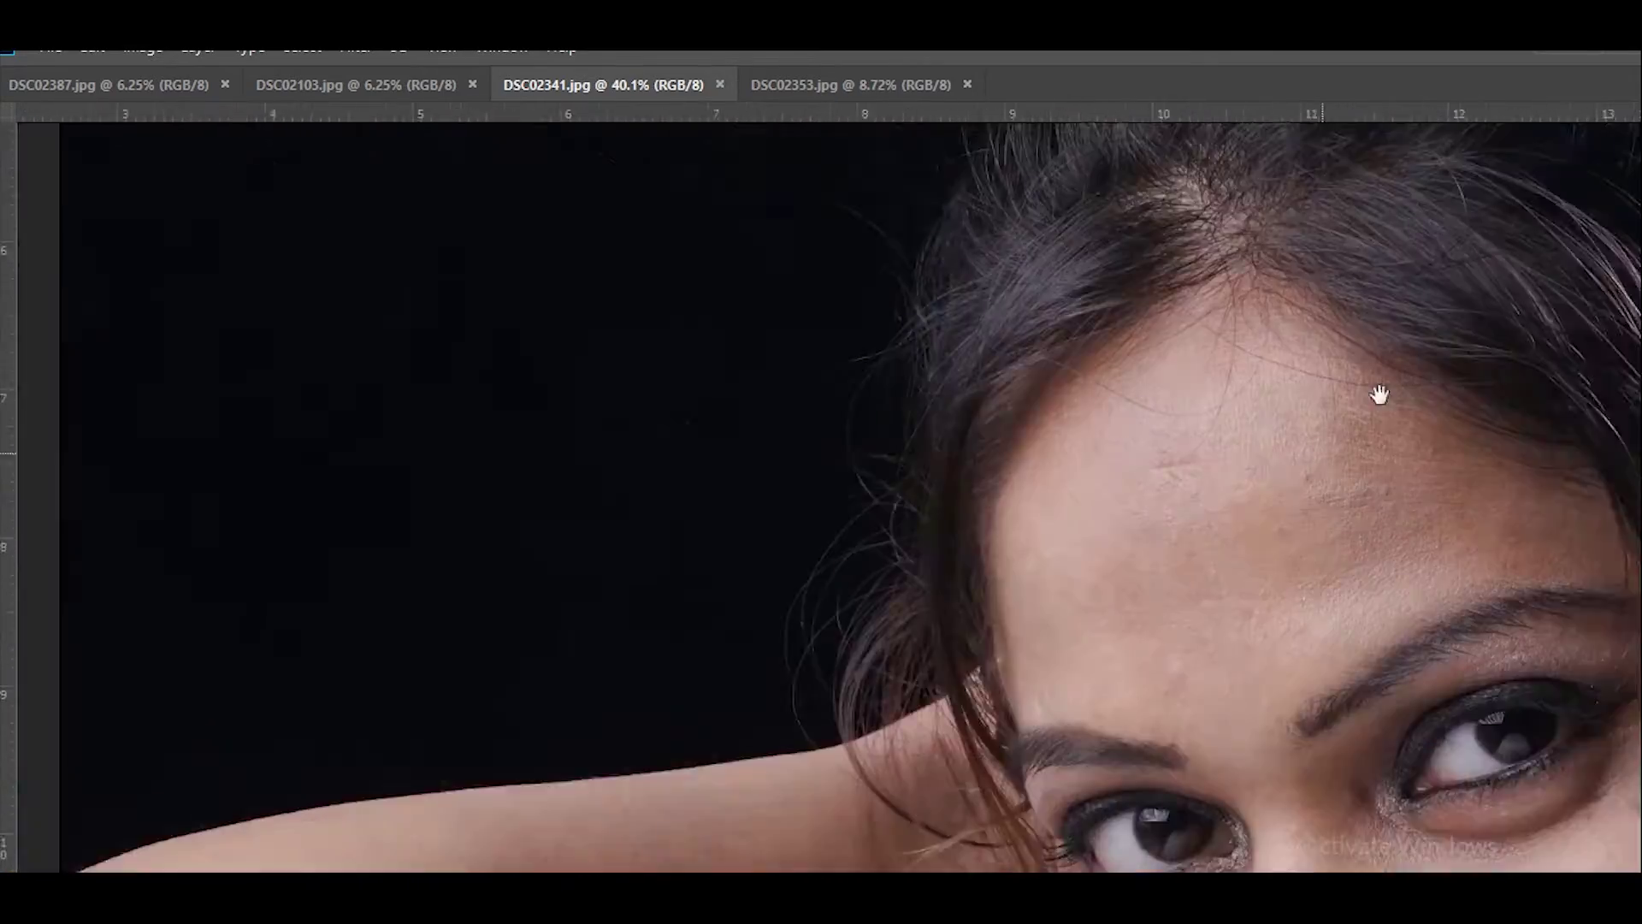
scroll(1102, 456, down, 5)
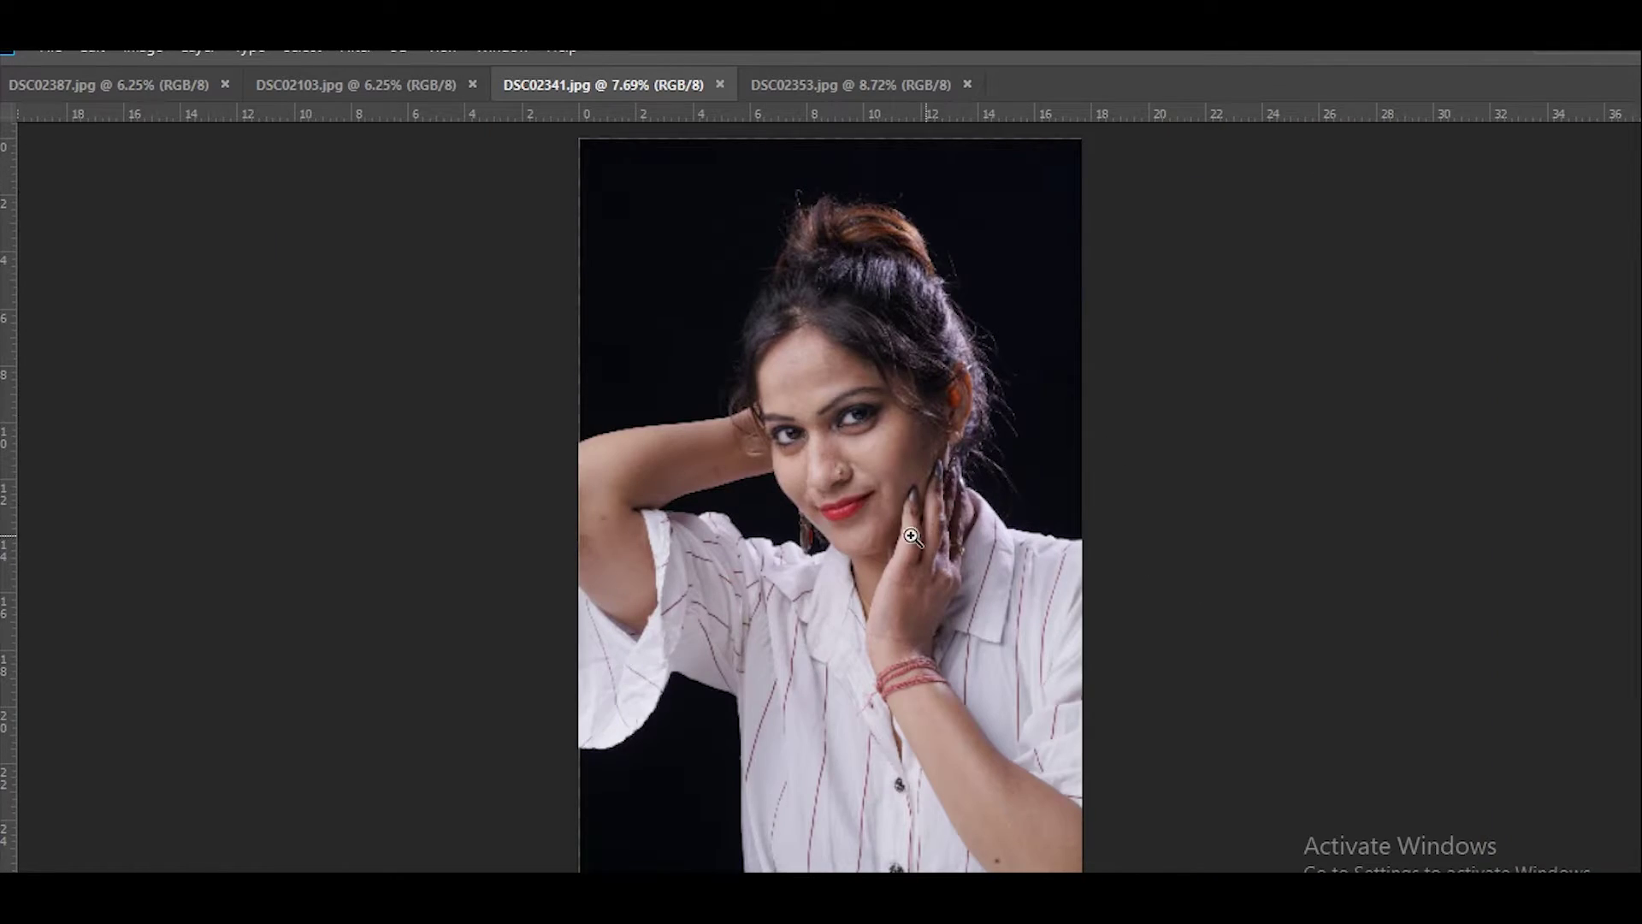
scroll(892, 521, up, 5)
scroll(892, 521, up, 3)
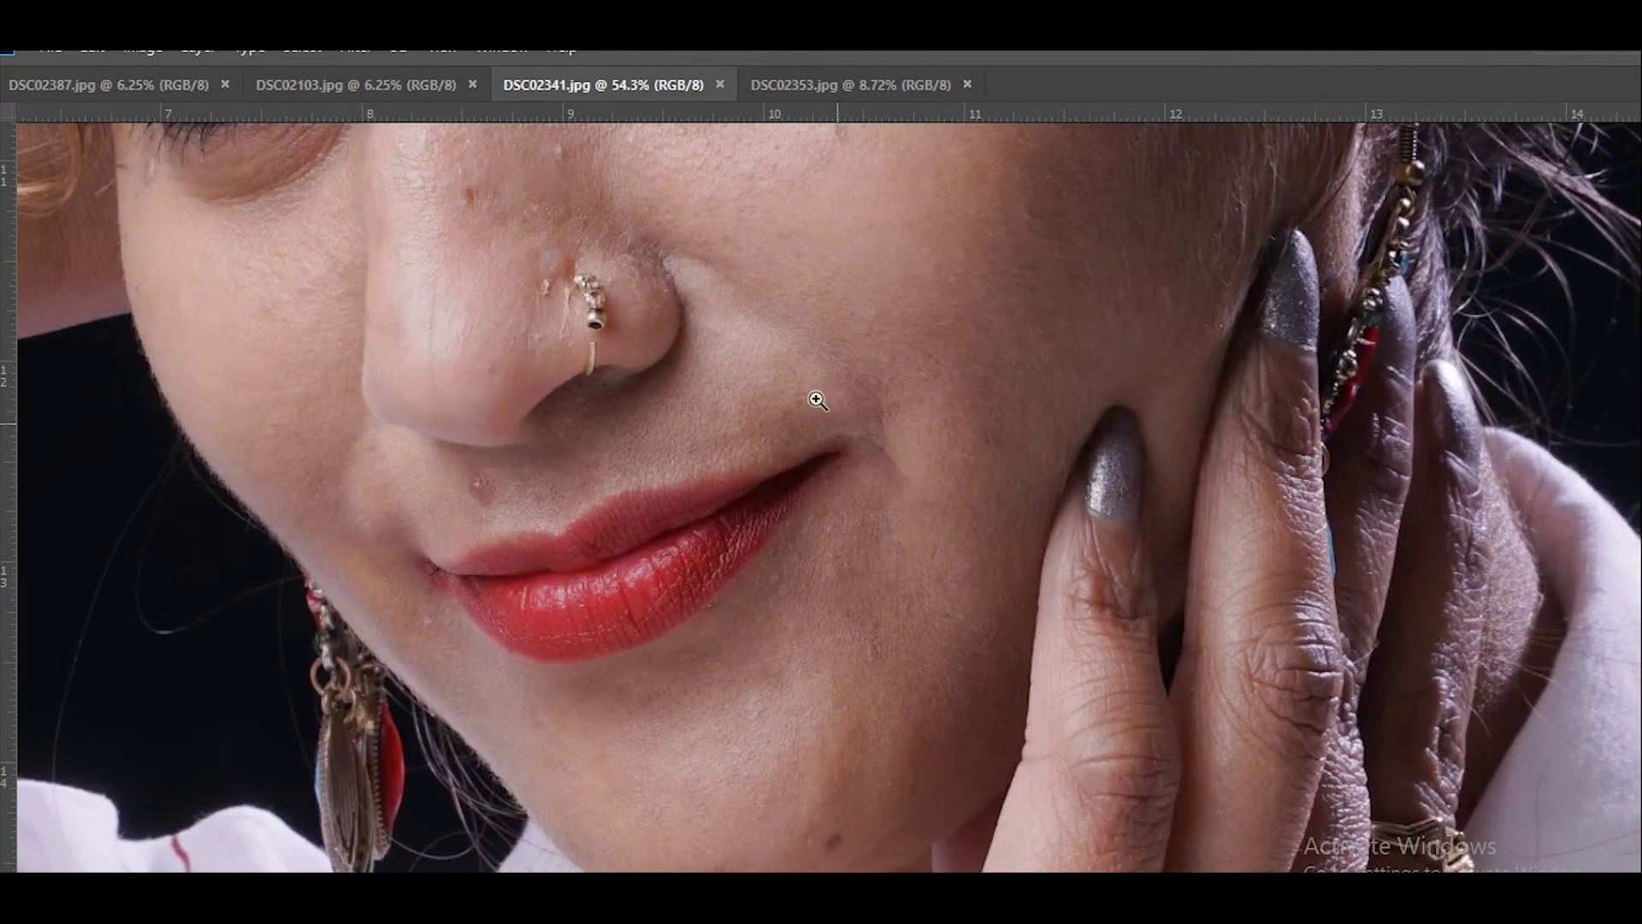
scroll(780, 455, up, 2)
scroll(792, 458, up, 3)
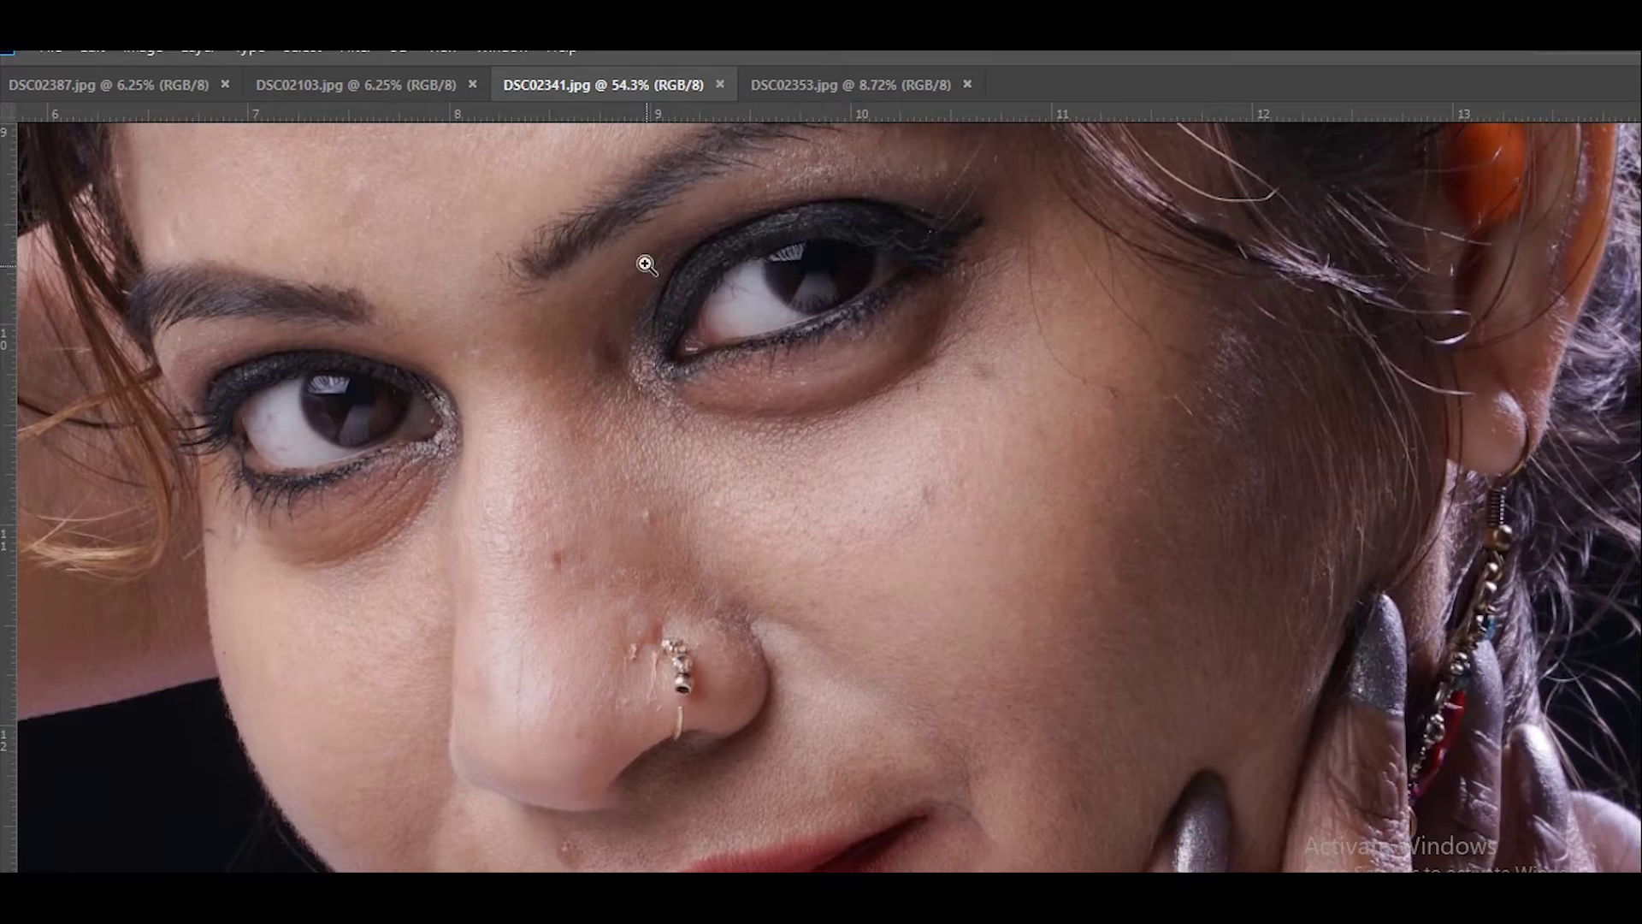
drag(645, 264, 731, 547)
drag(632, 308, 726, 437)
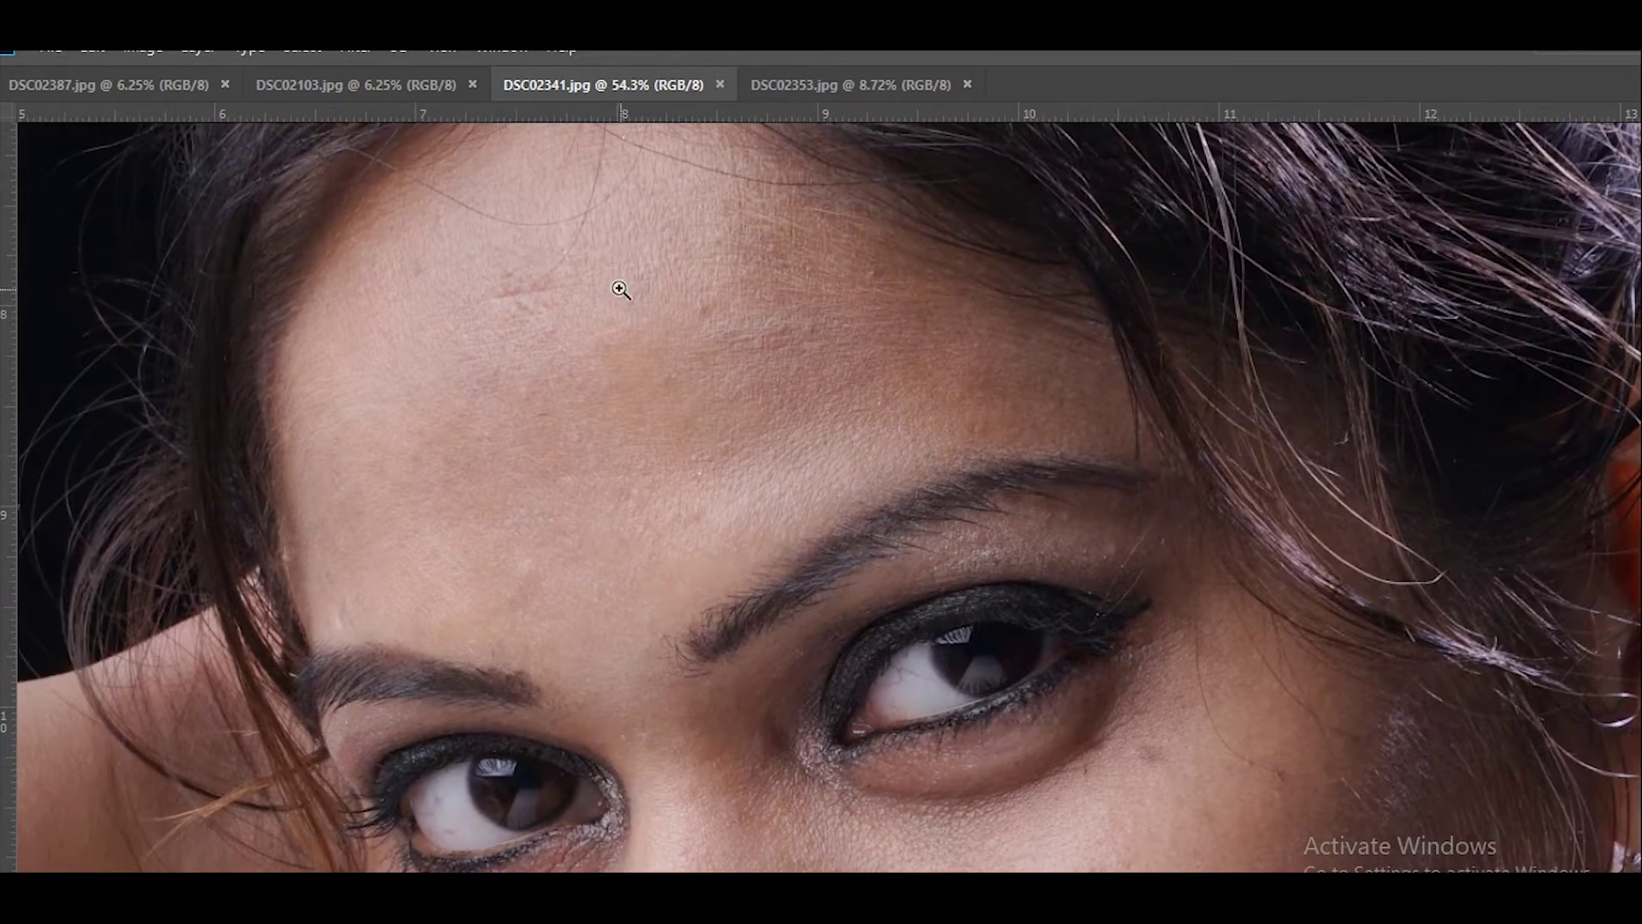
scroll(620, 289, up, 2)
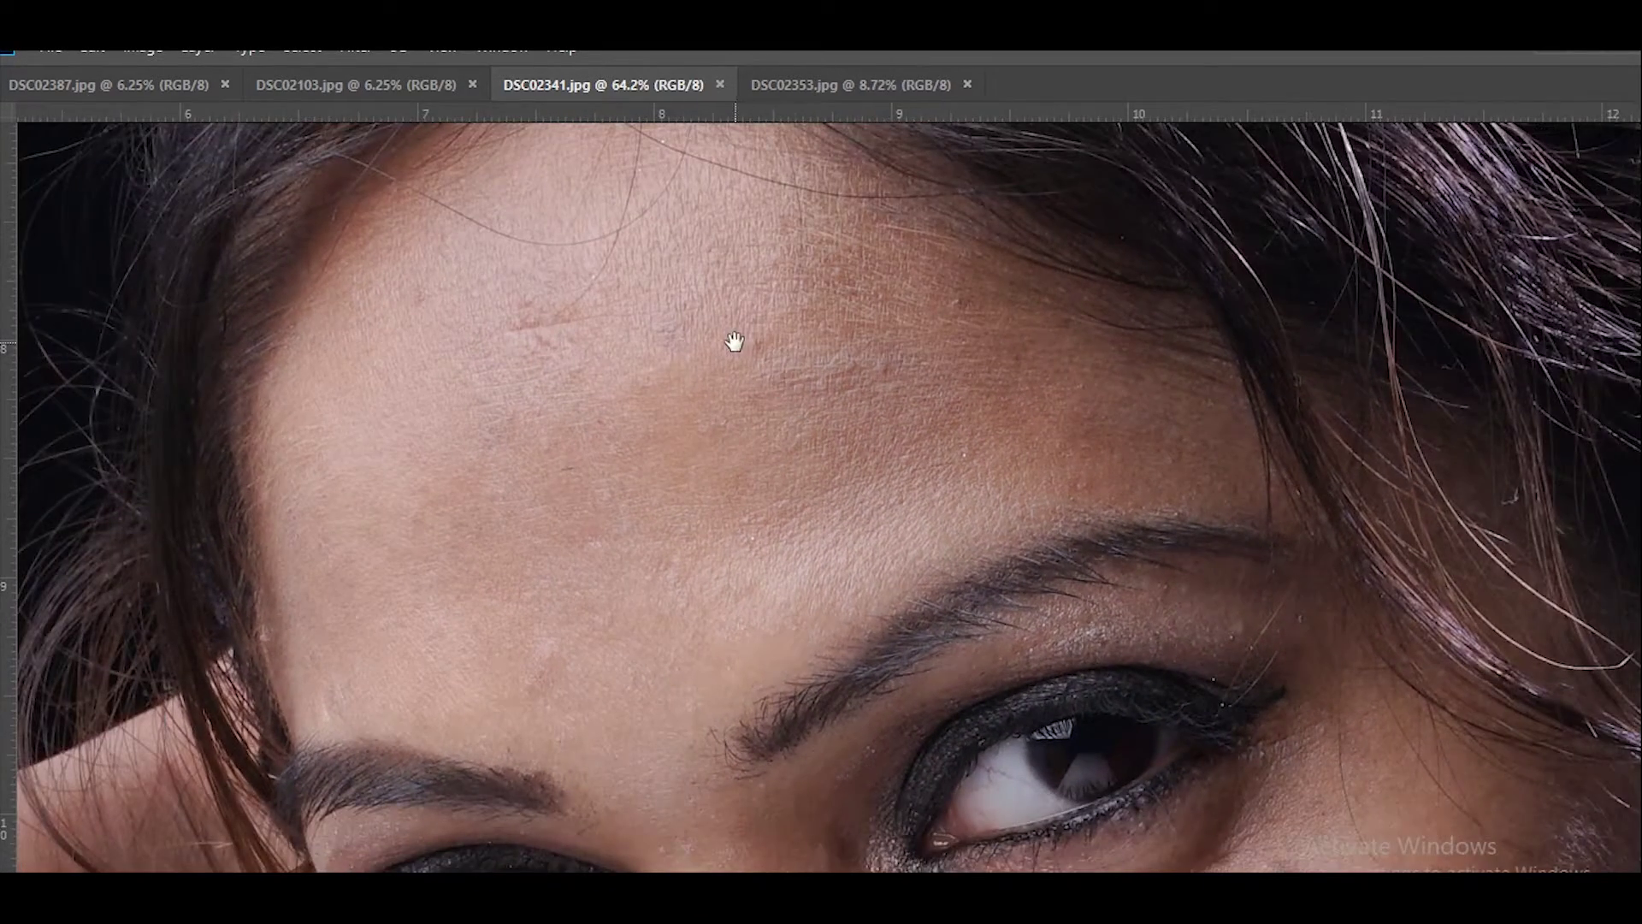
drag(735, 341, 790, 451)
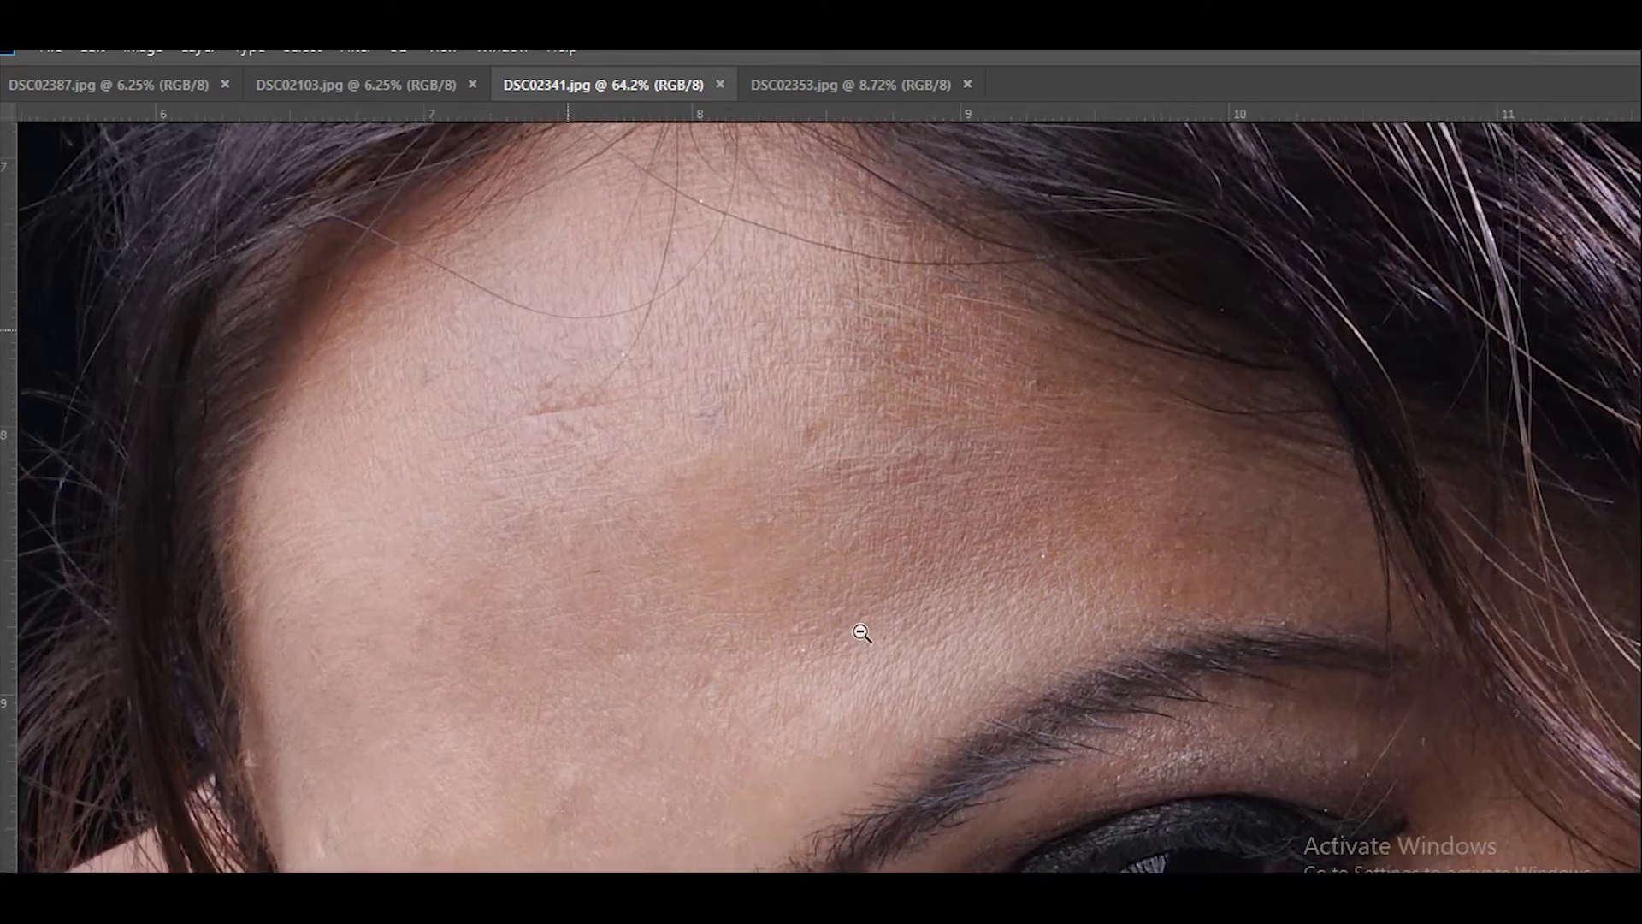
Pan down from the eyes across the nose and lips to the chin.
scroll(863, 633, up, 2)
drag(898, 686, 821, 262)
drag(891, 631, 800, 210)
drag(909, 409, 891, 356)
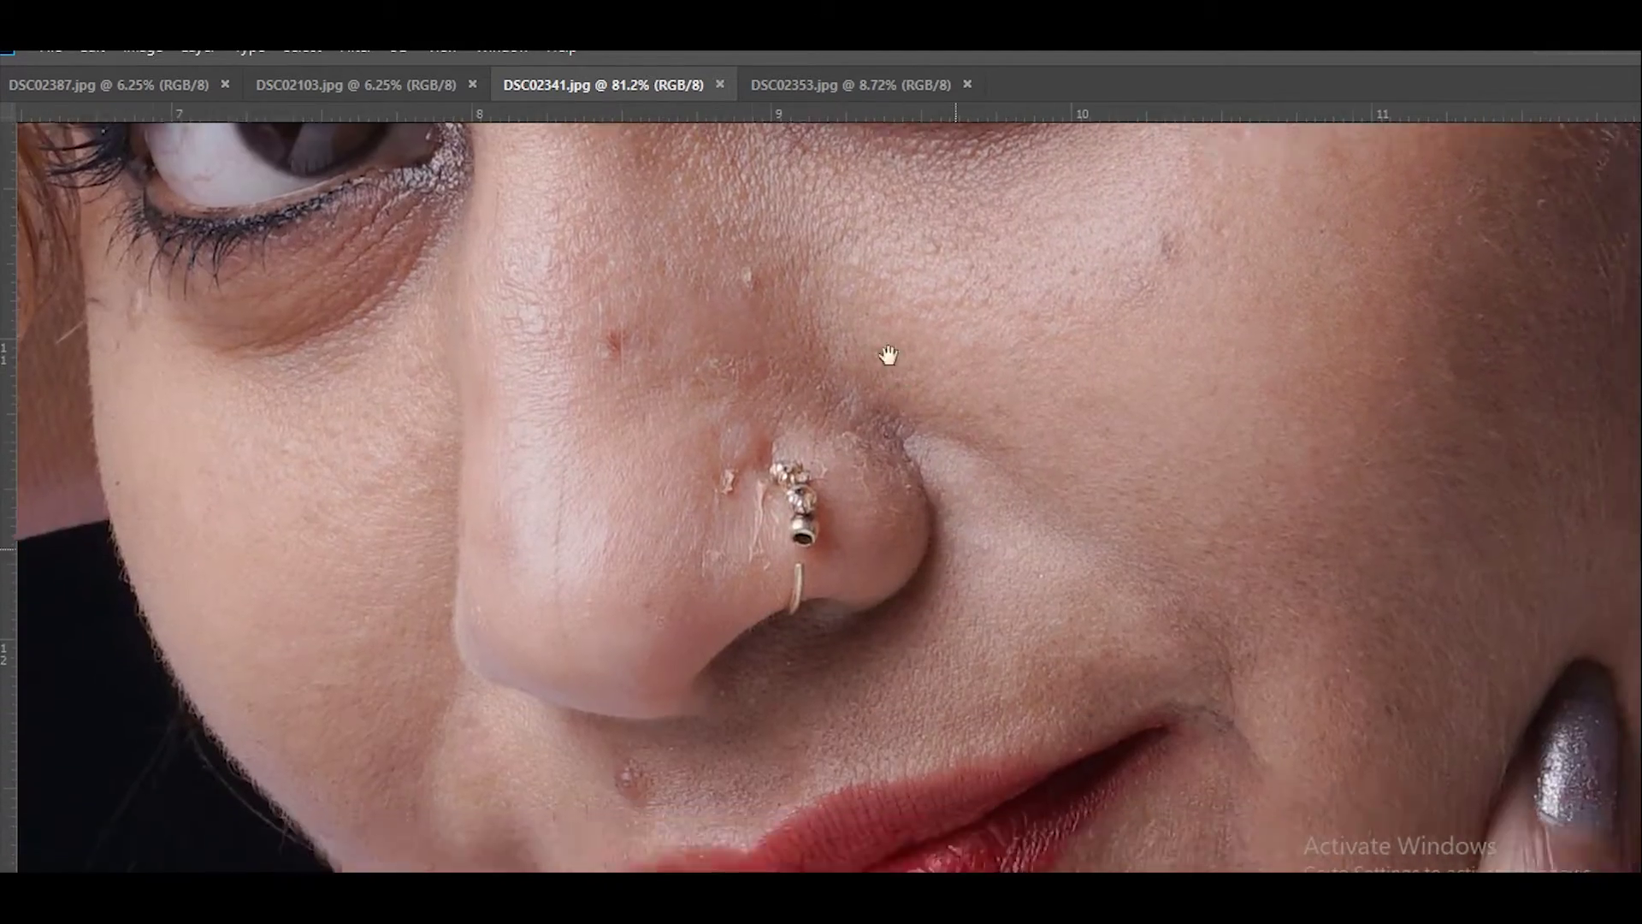
drag(1028, 719, 923, 403)
drag(977, 574, 807, 157)
mouse_move(1012, 645)
mouse_down()
mouse_move(883, 428)
mouse_move(1012, 645)
mouse_up()
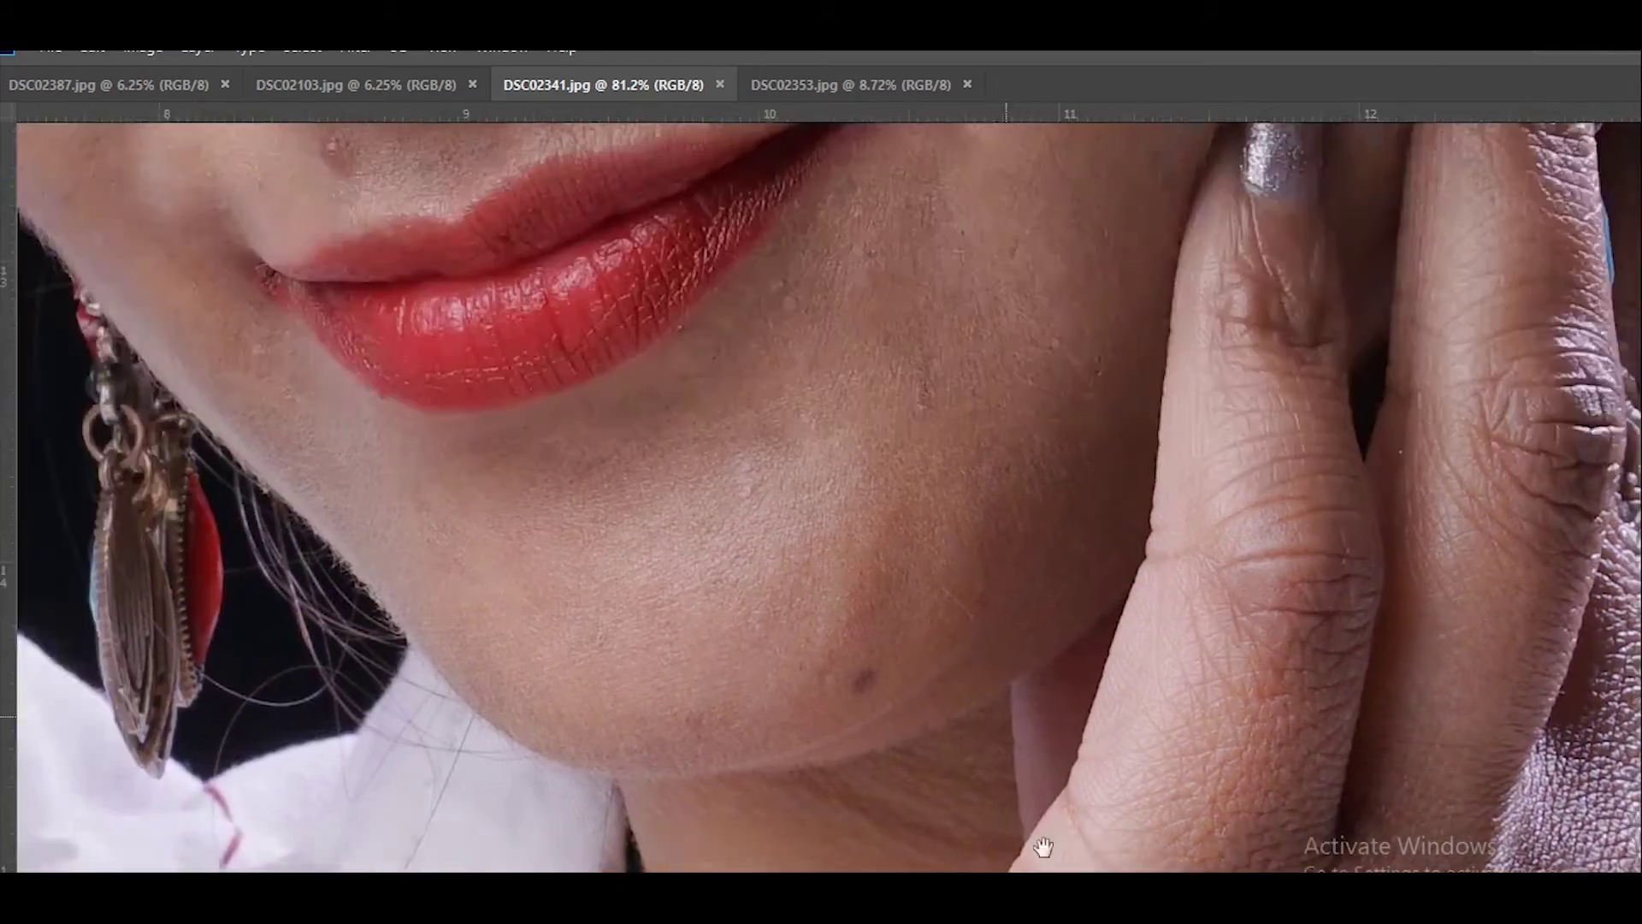
drag(850, 288, 1021, 761)
scroll(1020, 761, down, 5)
scroll(891, 451, down, 3)
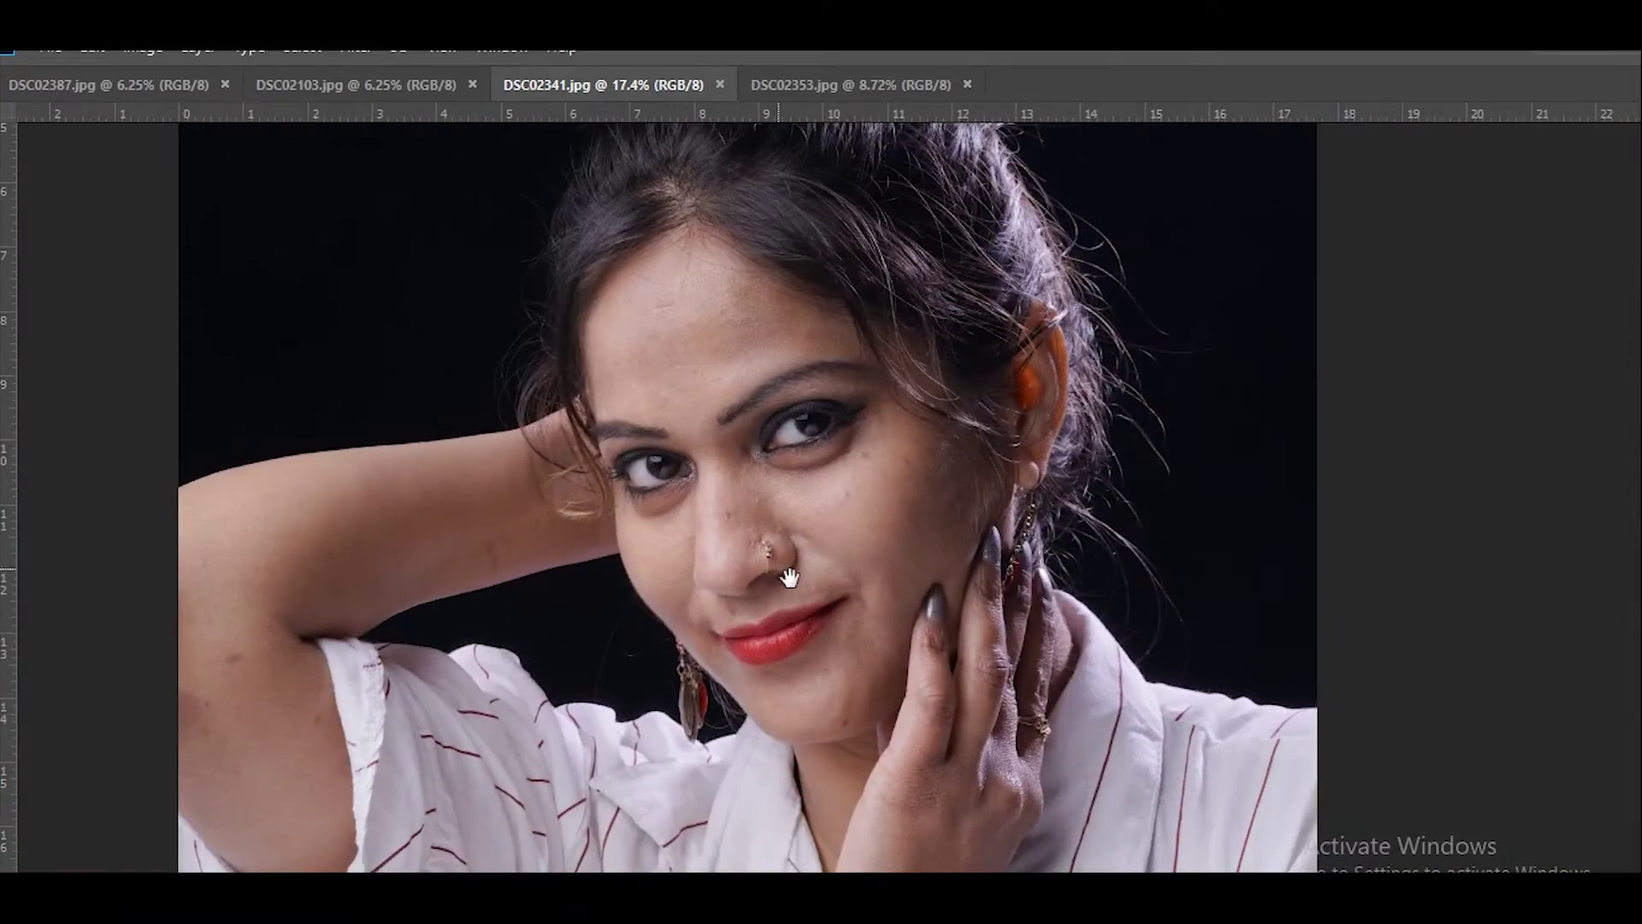
scroll(847, 547, up, 5)
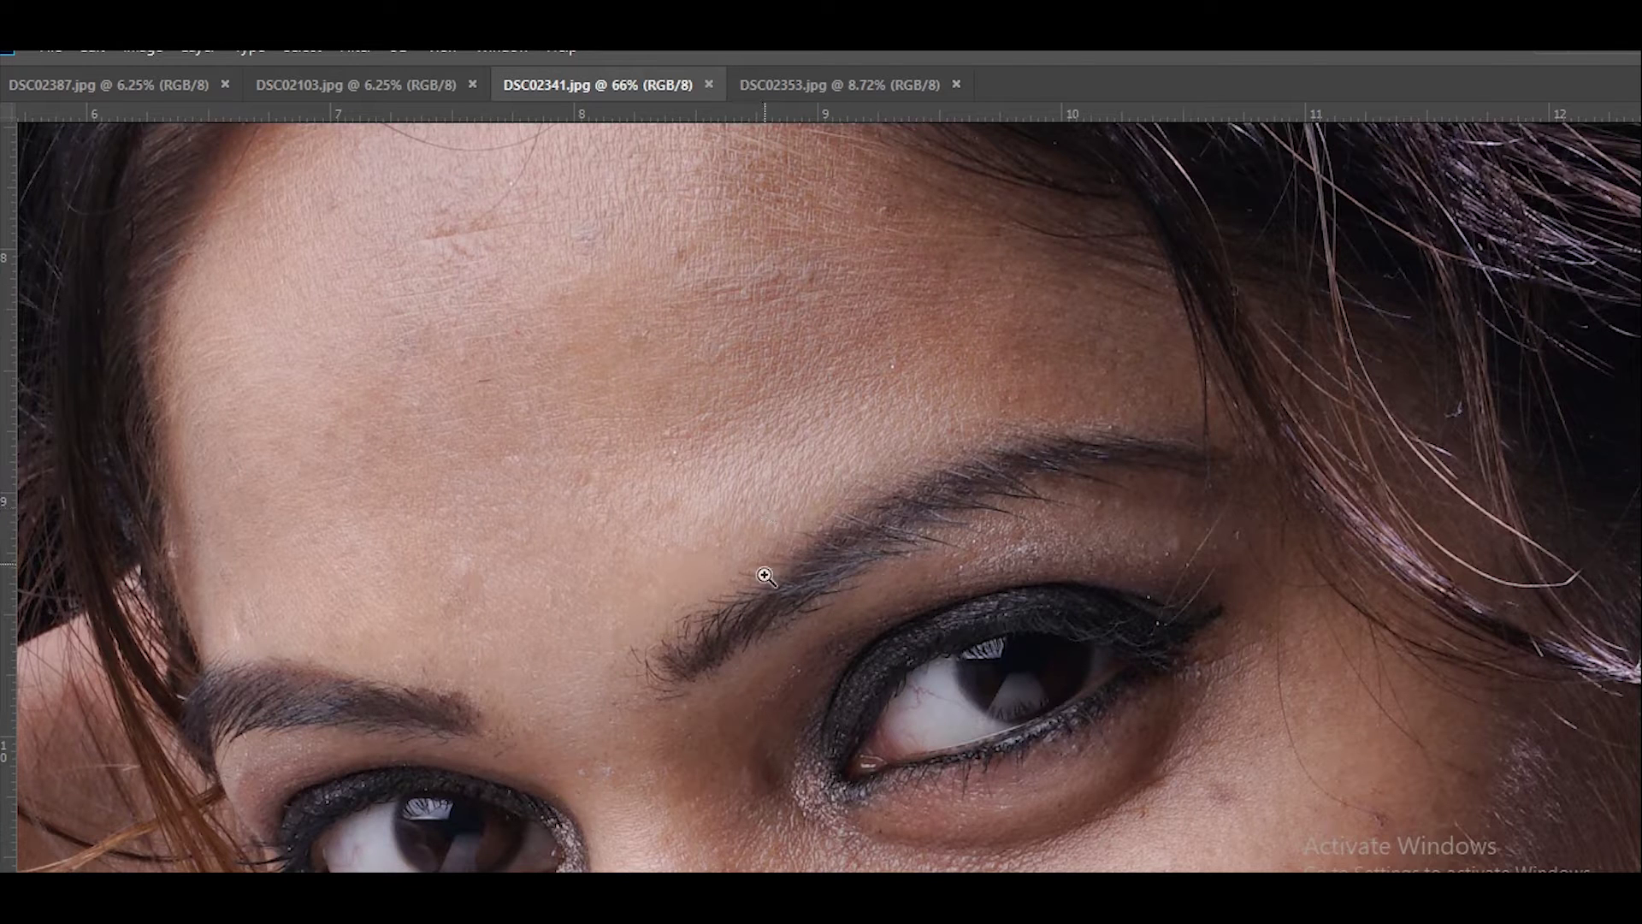
scroll(769, 575, down, 2)
scroll(744, 458, down, 3)
Recheck the nose, lips, chin, neck and shirt below the face.
drag(890, 727, 857, 603)
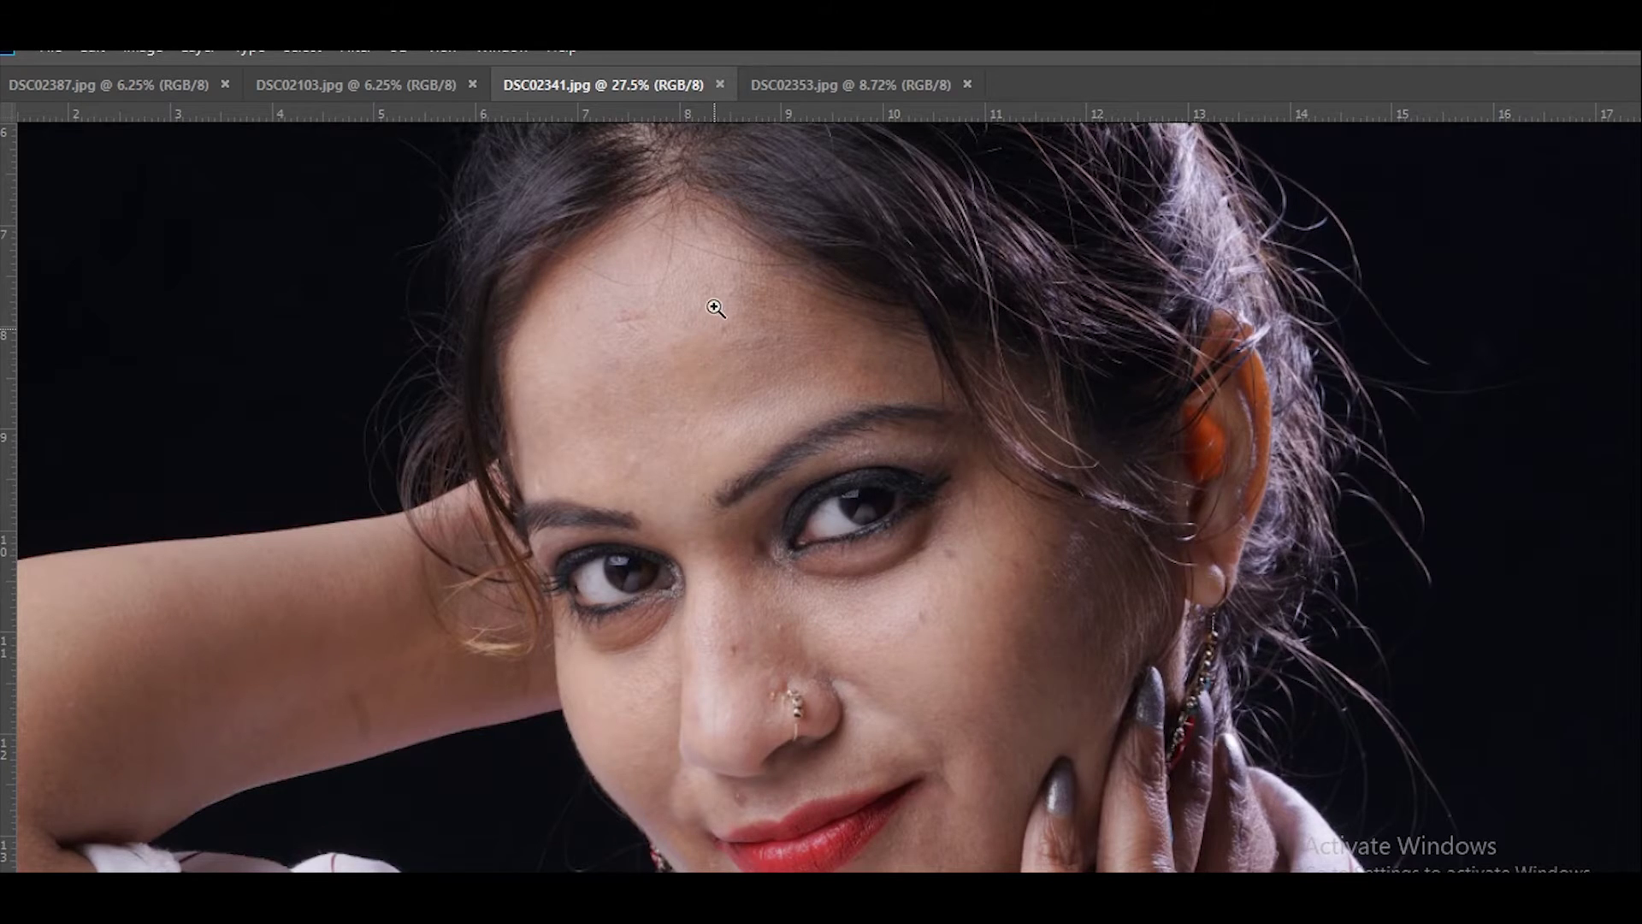
scroll(716, 308, up, 3)
drag(910, 770, 872, 363)
drag(872, 740, 810, 313)
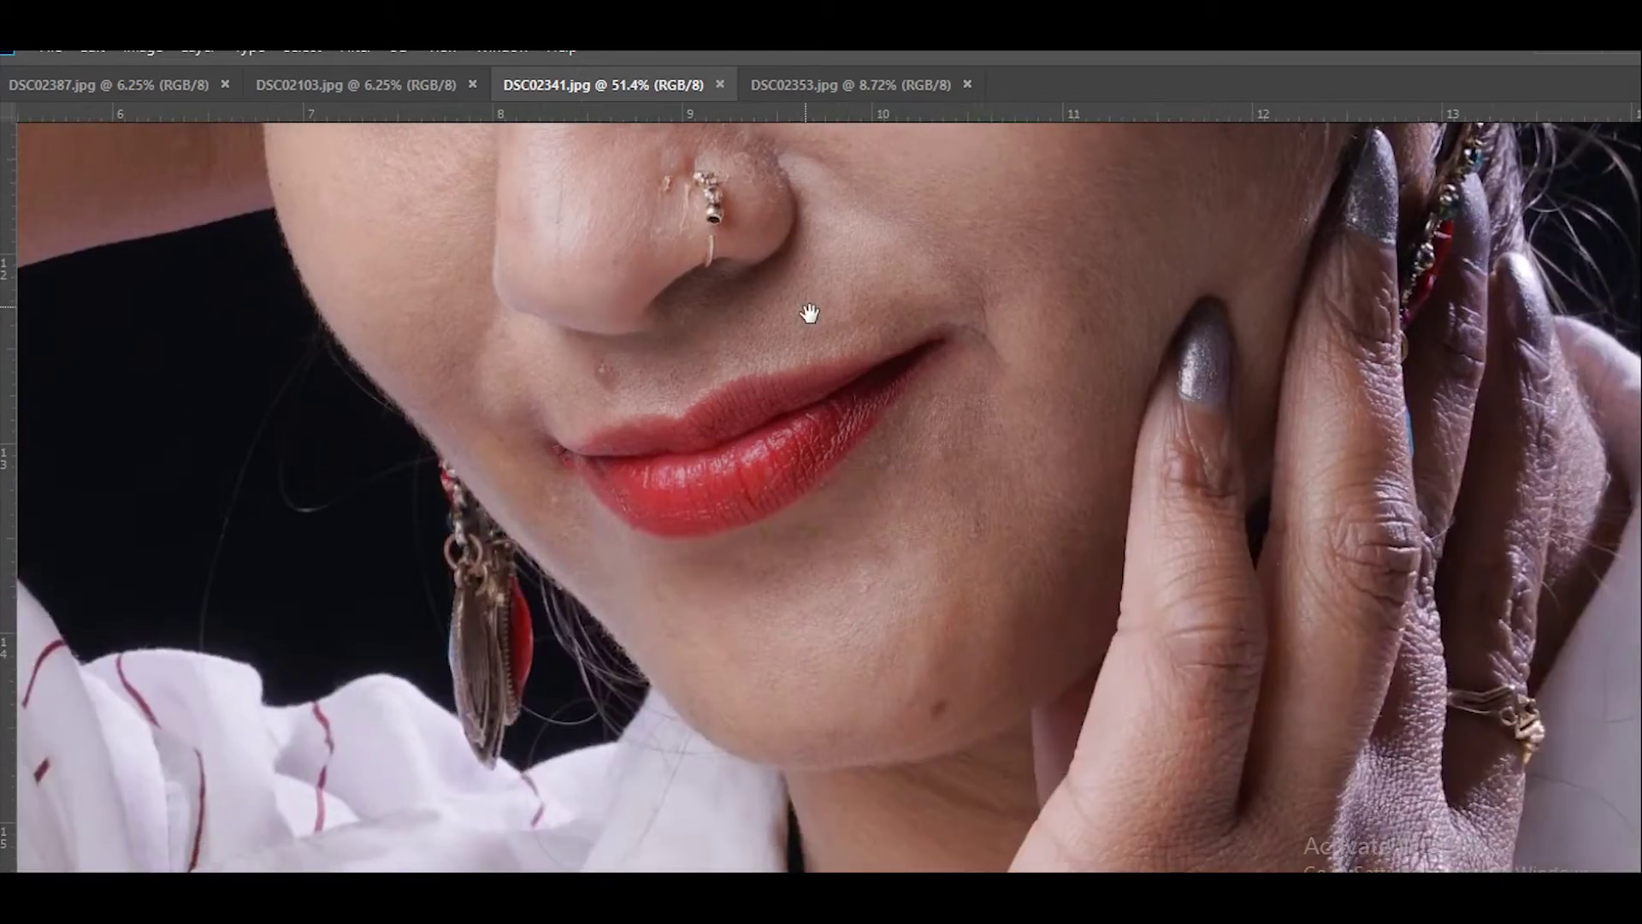
mouse_move(910, 548)
mouse_down()
mouse_move(881, 329)
mouse_move(908, 689)
mouse_up()
scroll(914, 421, down, 2)
scroll(916, 689, down, 1)
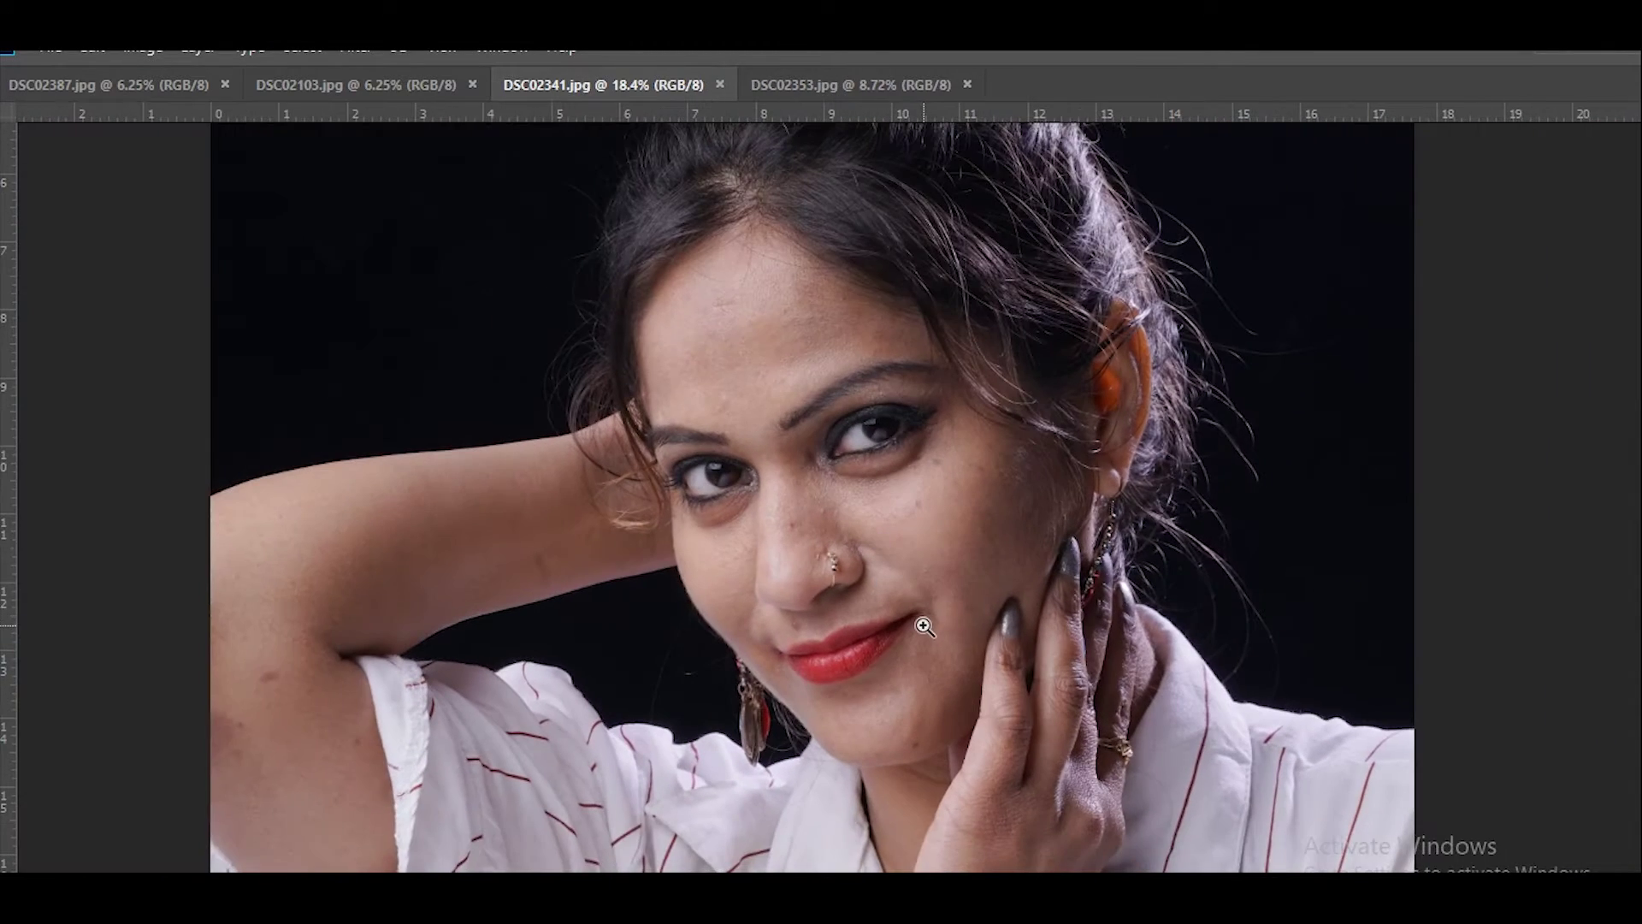
drag(961, 759, 916, 598)
Scroll around the face once more and zoom out to the whole portrait.
scroll(917, 550, down, 2)
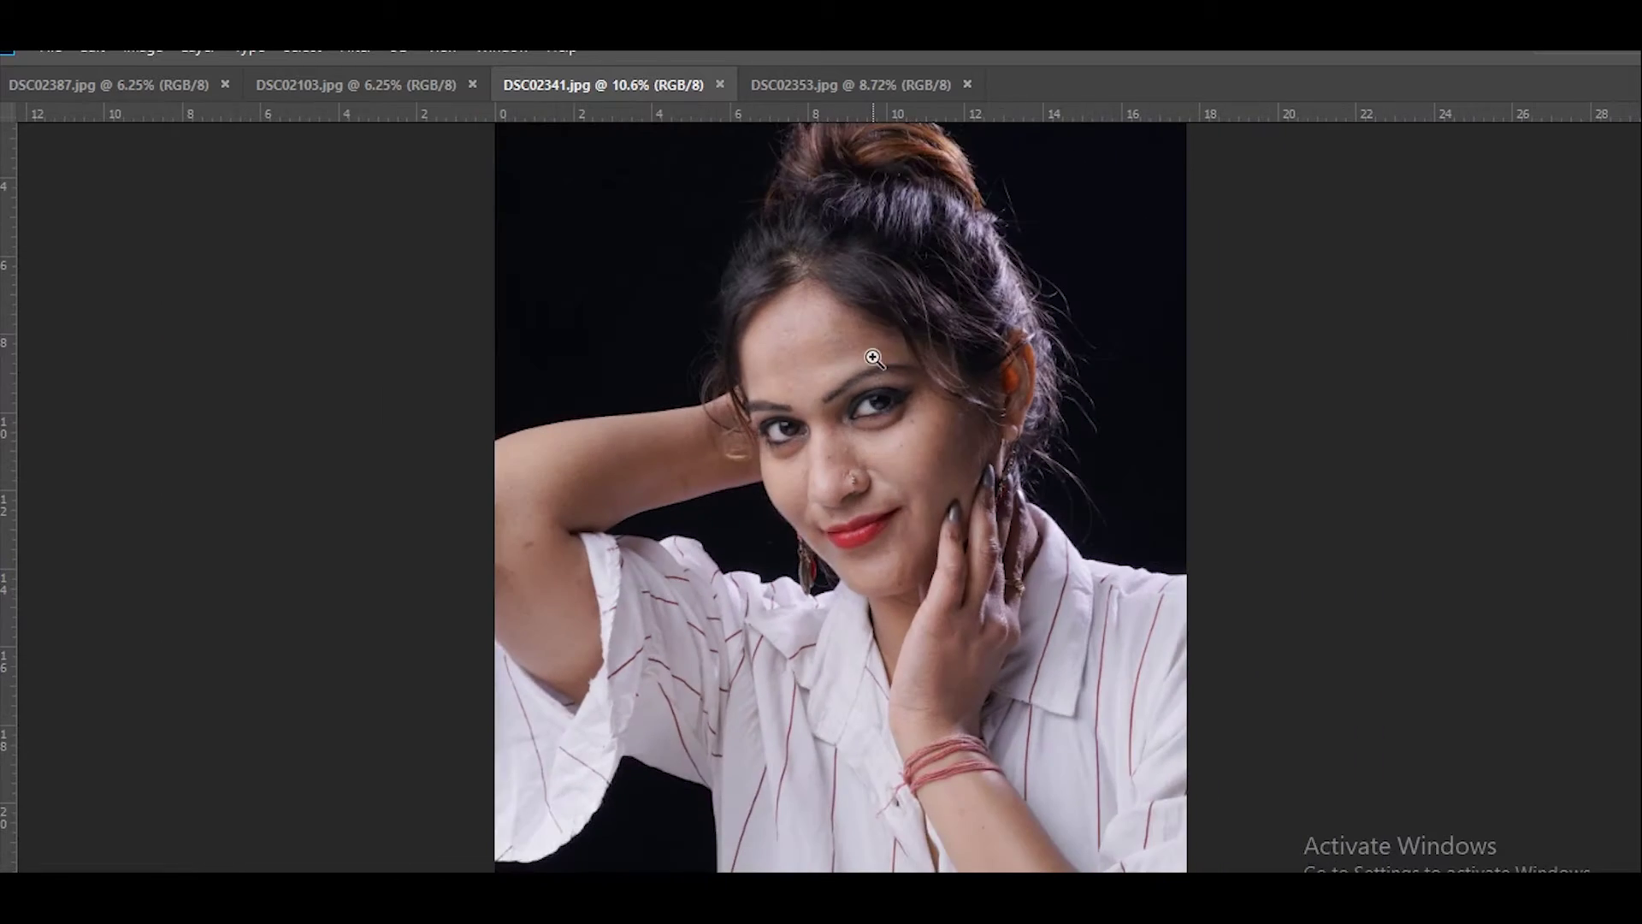
scroll(872, 356, up, 2)
scroll(855, 414, up, 1)
scroll(869, 462, up, 1)
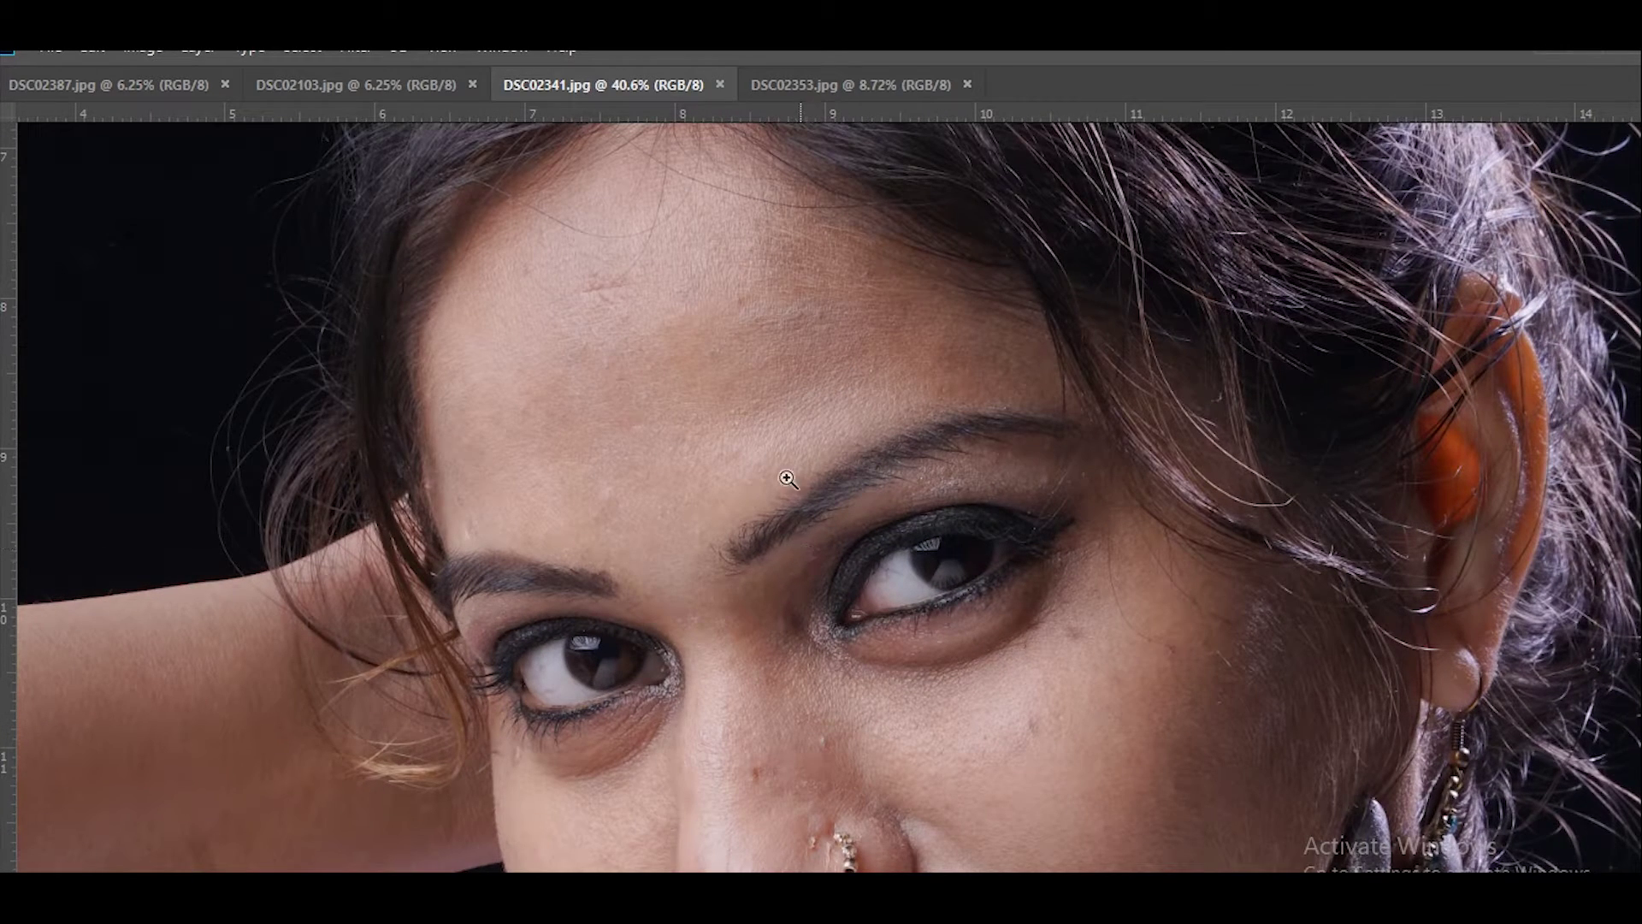
scroll(821, 517, down, 1)
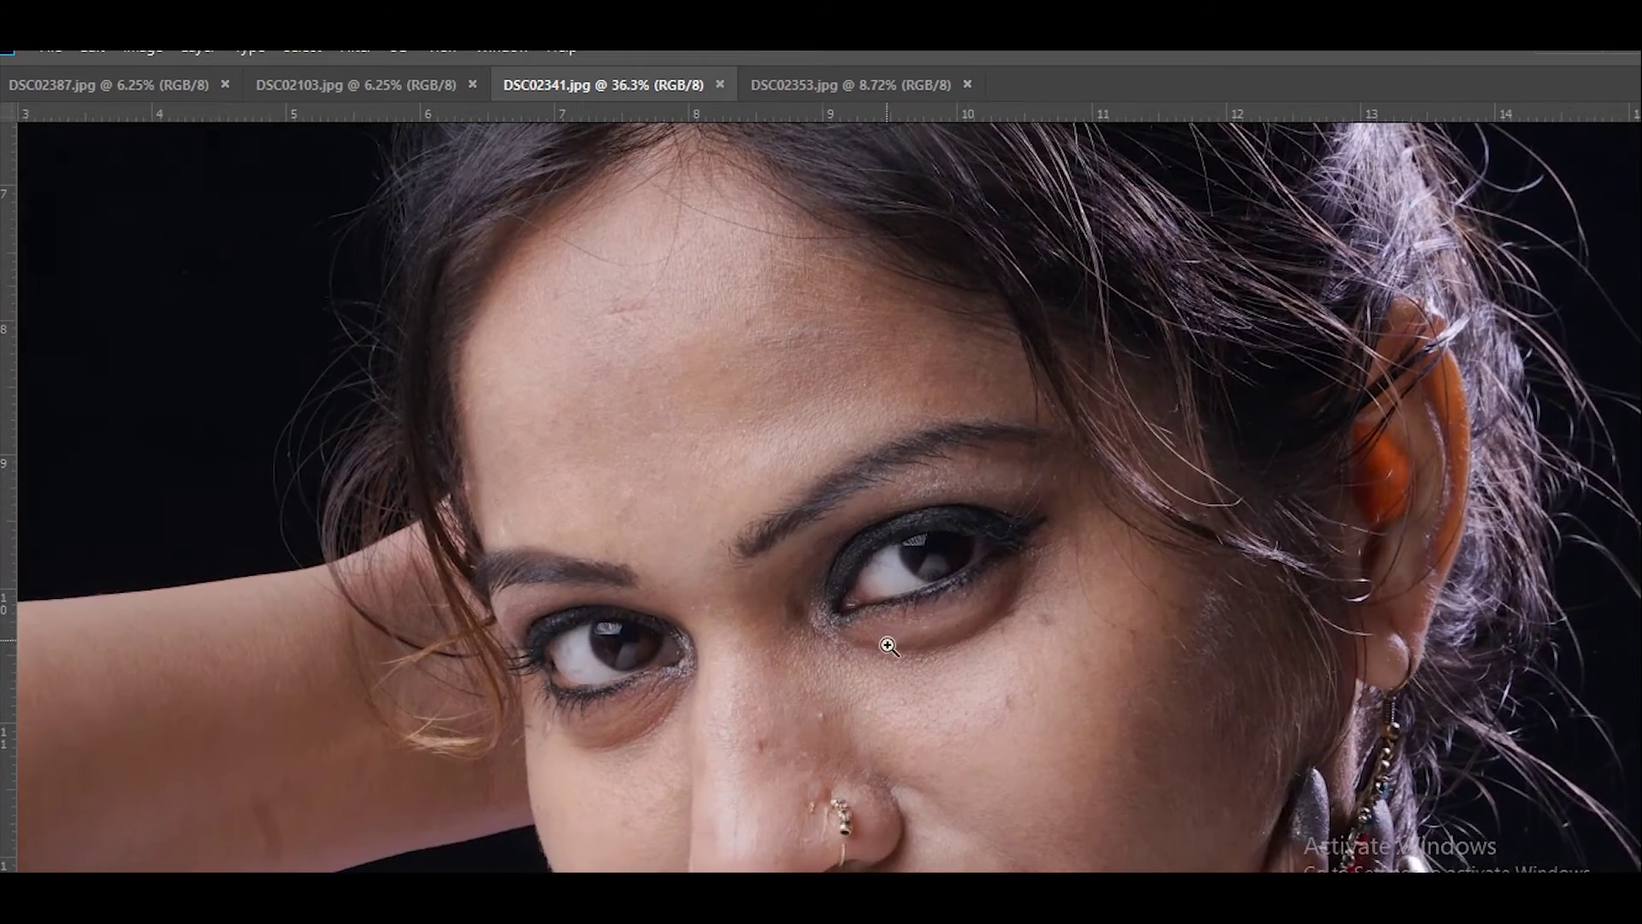
scroll(846, 514, up, 2)
scroll(881, 515, up, 1)
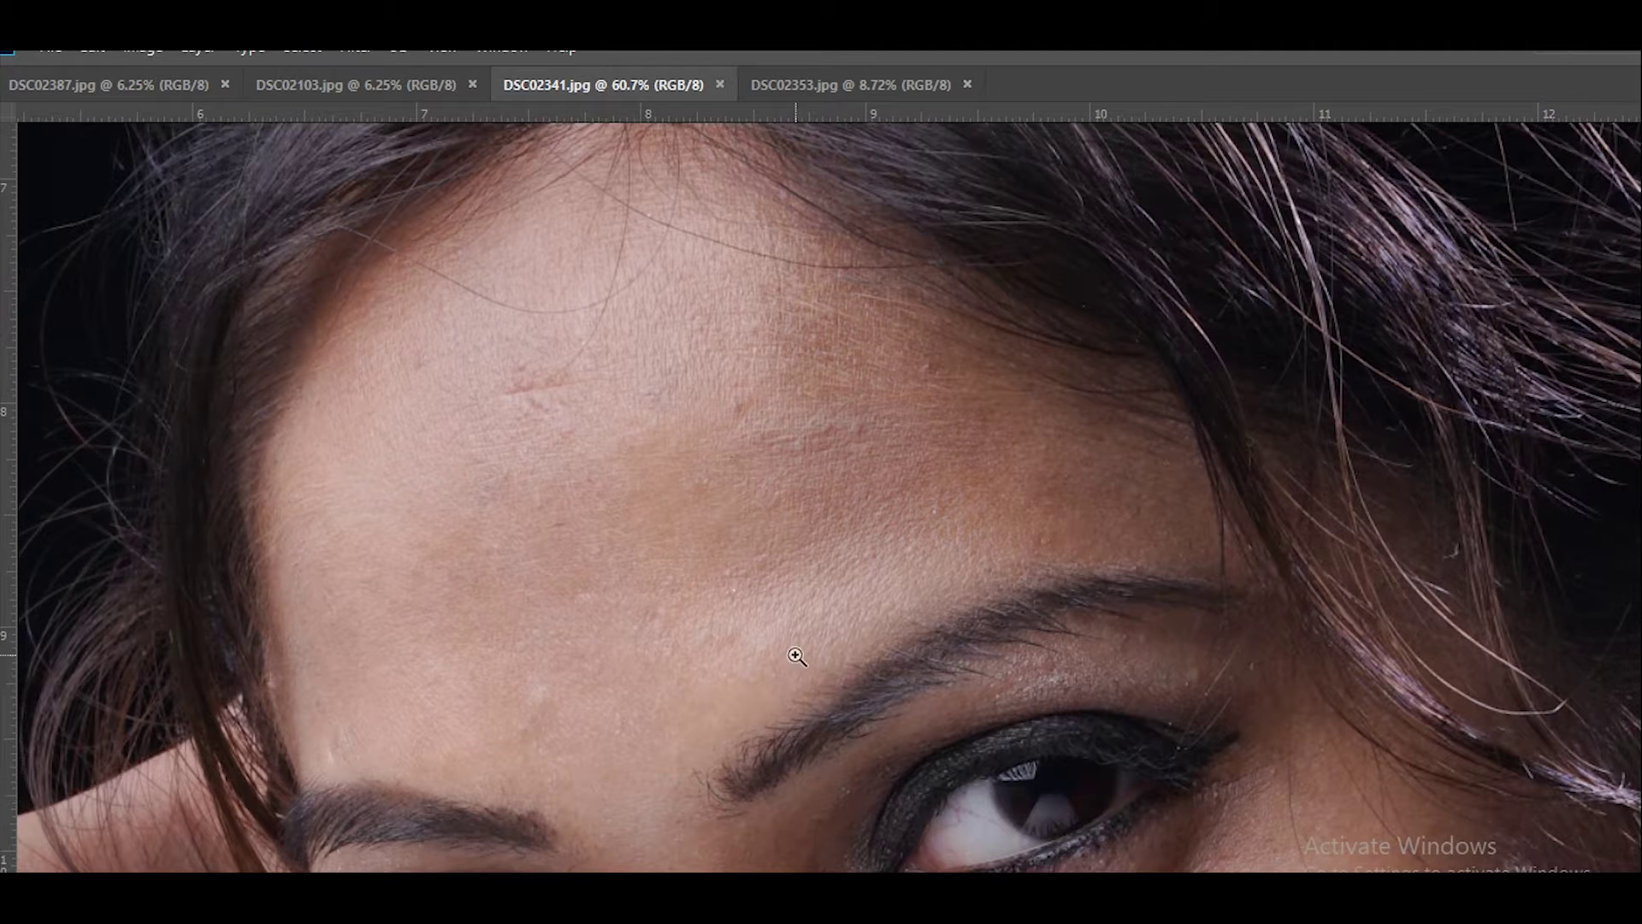
scroll(796, 656, left, 1)
scroll(1119, 829, down, 1)
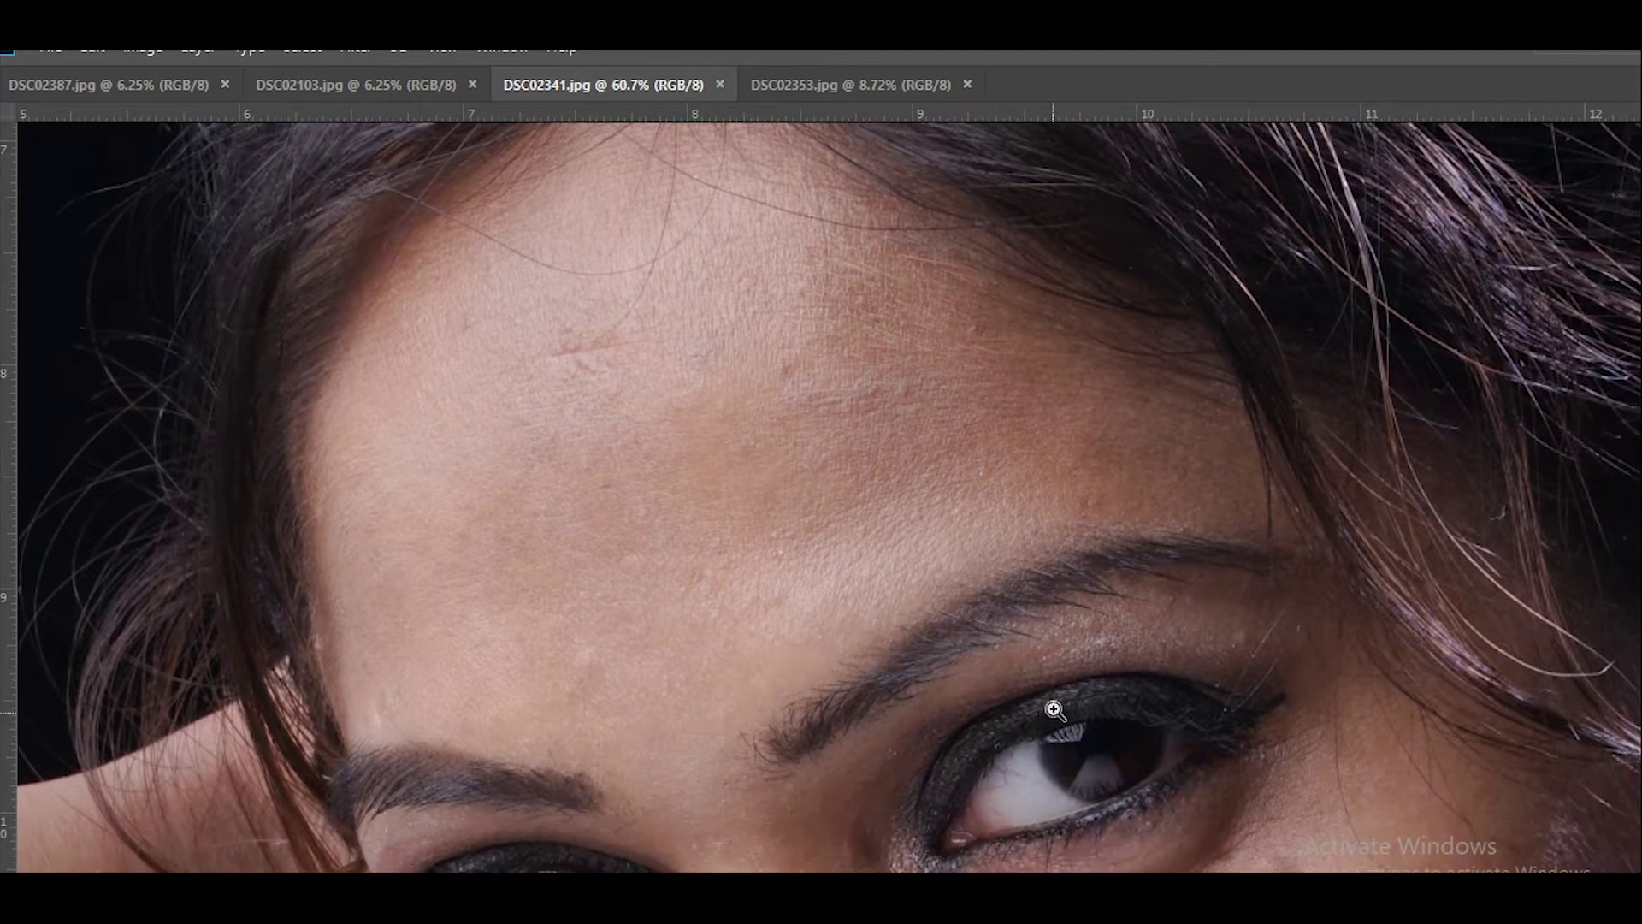
scroll(1053, 709, down, 5)
scroll(1031, 576, down, 2)
key(F7)
Bring the face into view and duplicate the Background into Layer 1 with Ctrl+J.
drag(1065, 525, 982, 506)
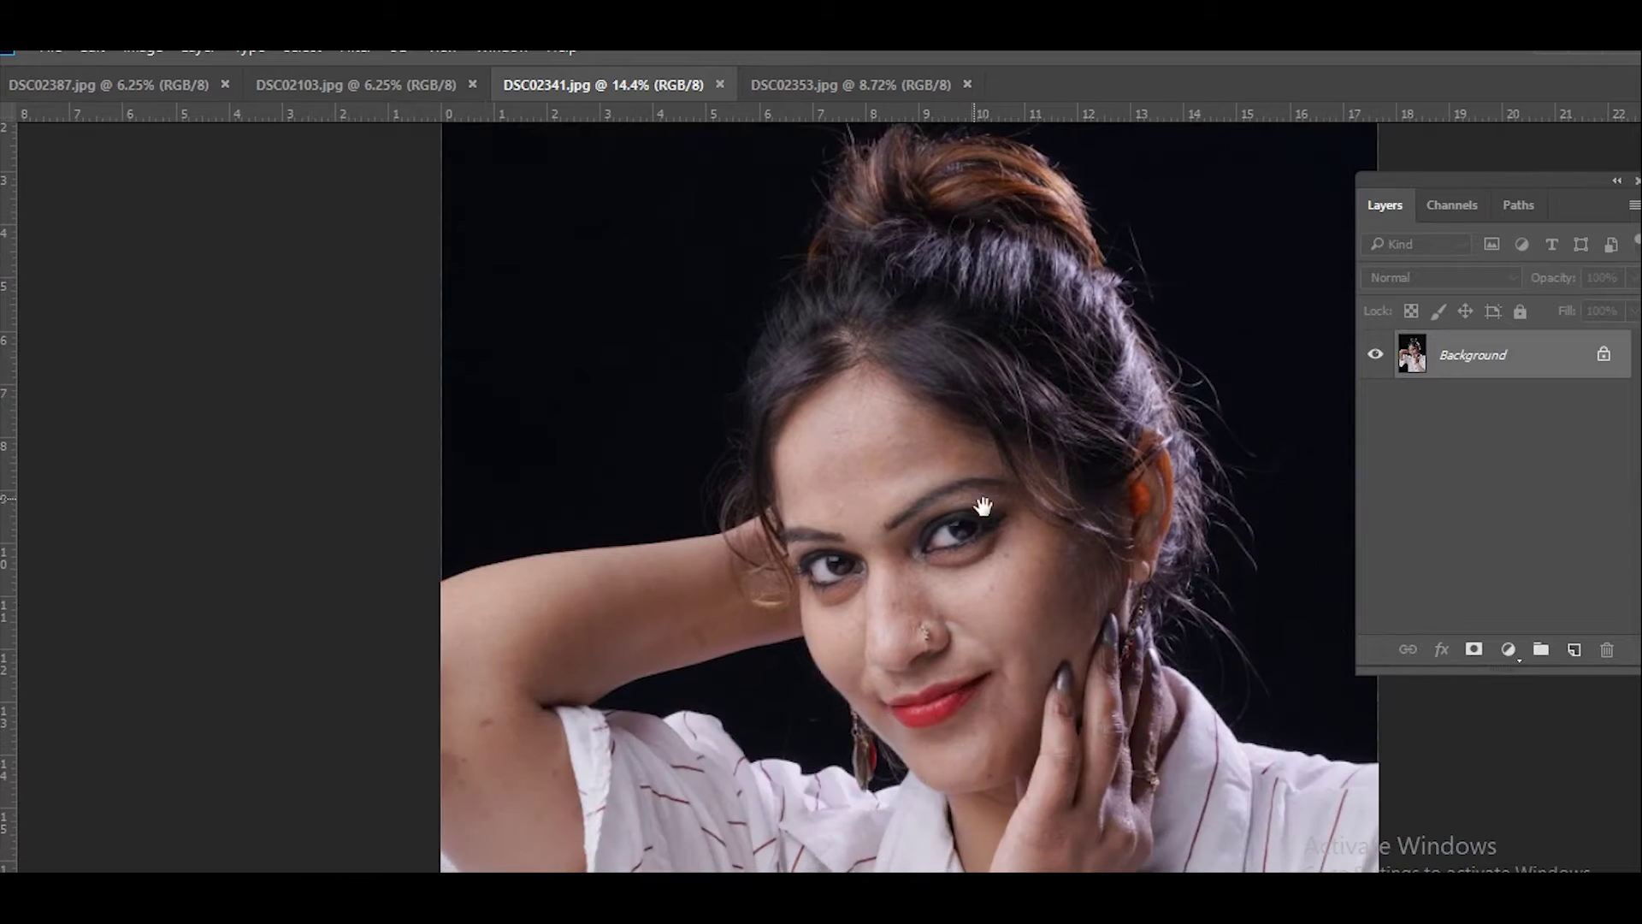
scroll(1048, 650, up, 2)
scroll(781, 653, up, 2)
scroll(542, 396, up, 1)
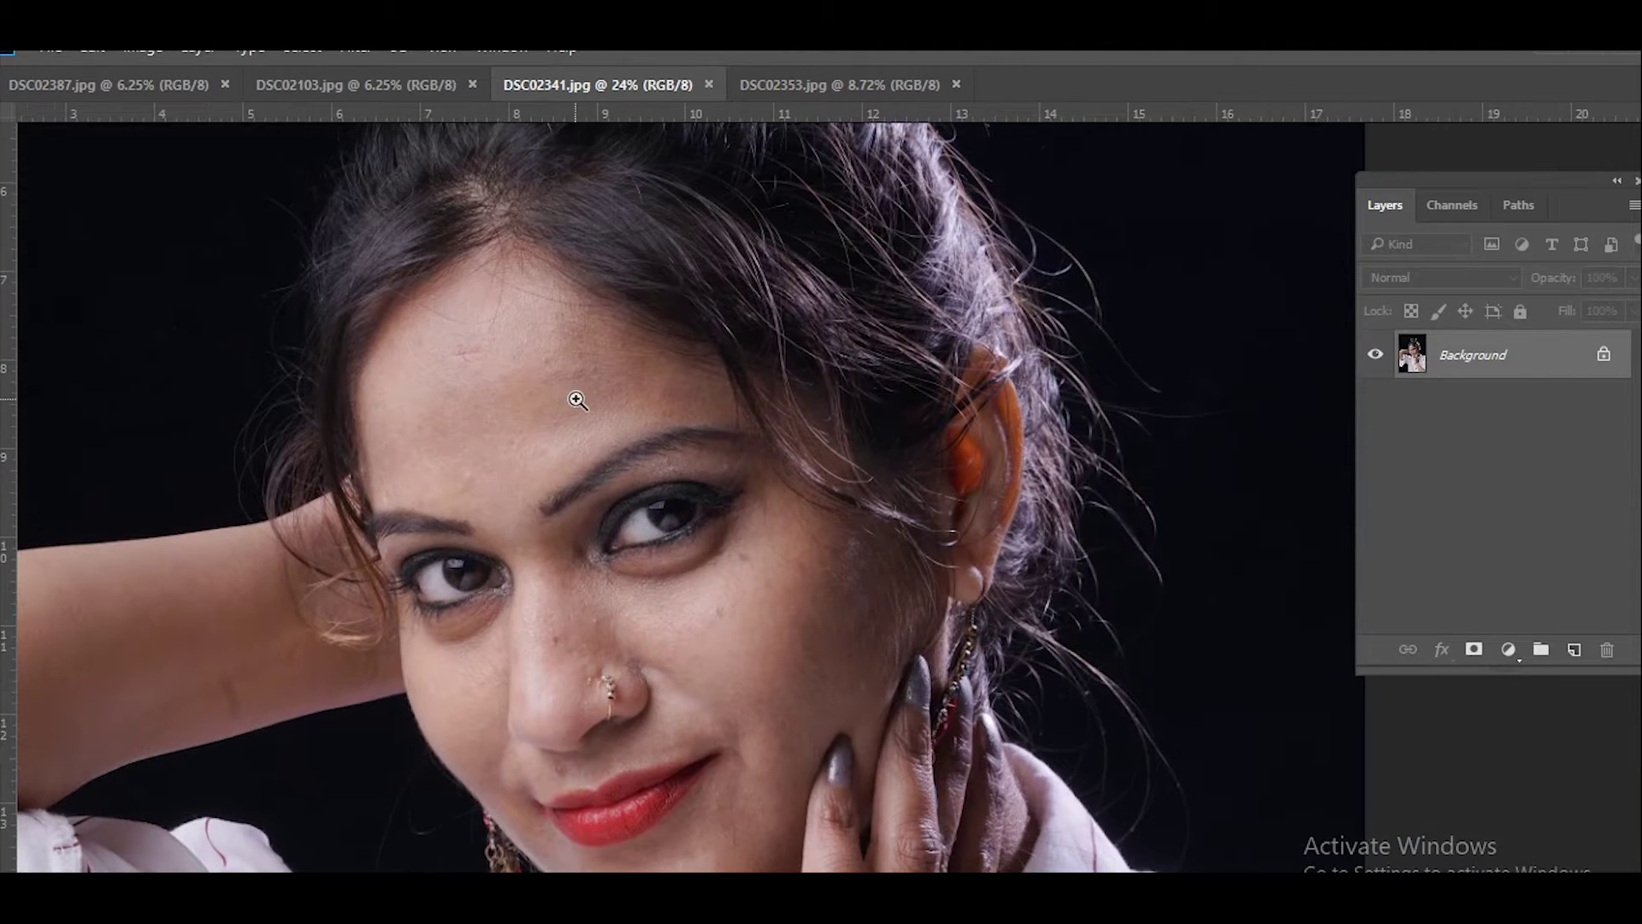
scroll(576, 400, up, 2)
scroll(650, 530, left, 1)
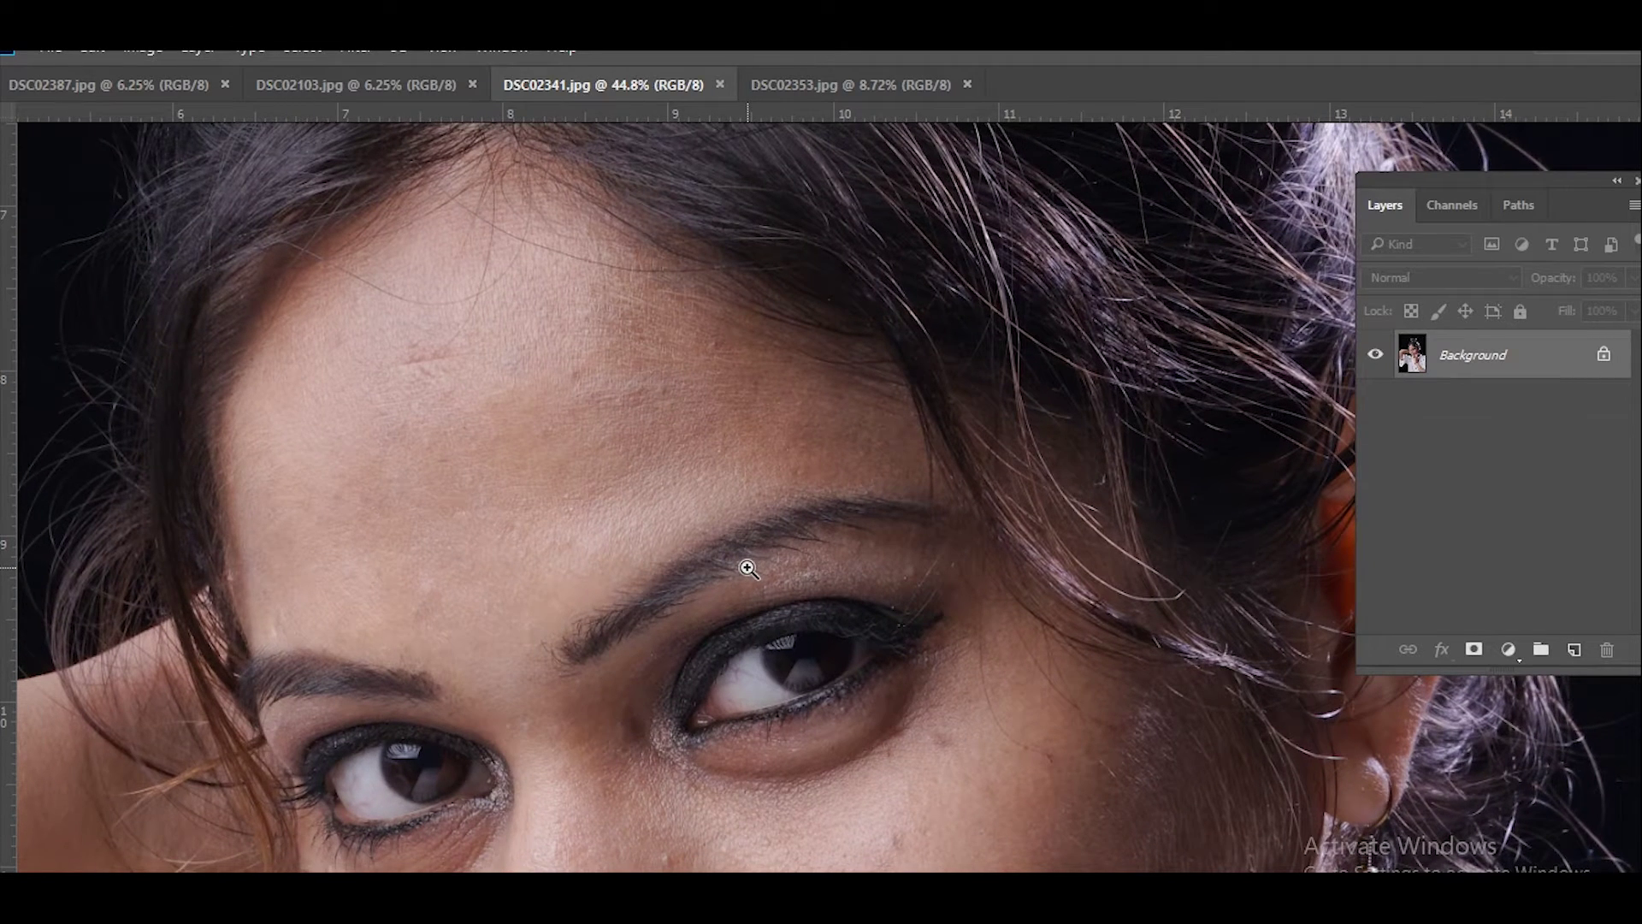
scroll(660, 480, left, 1)
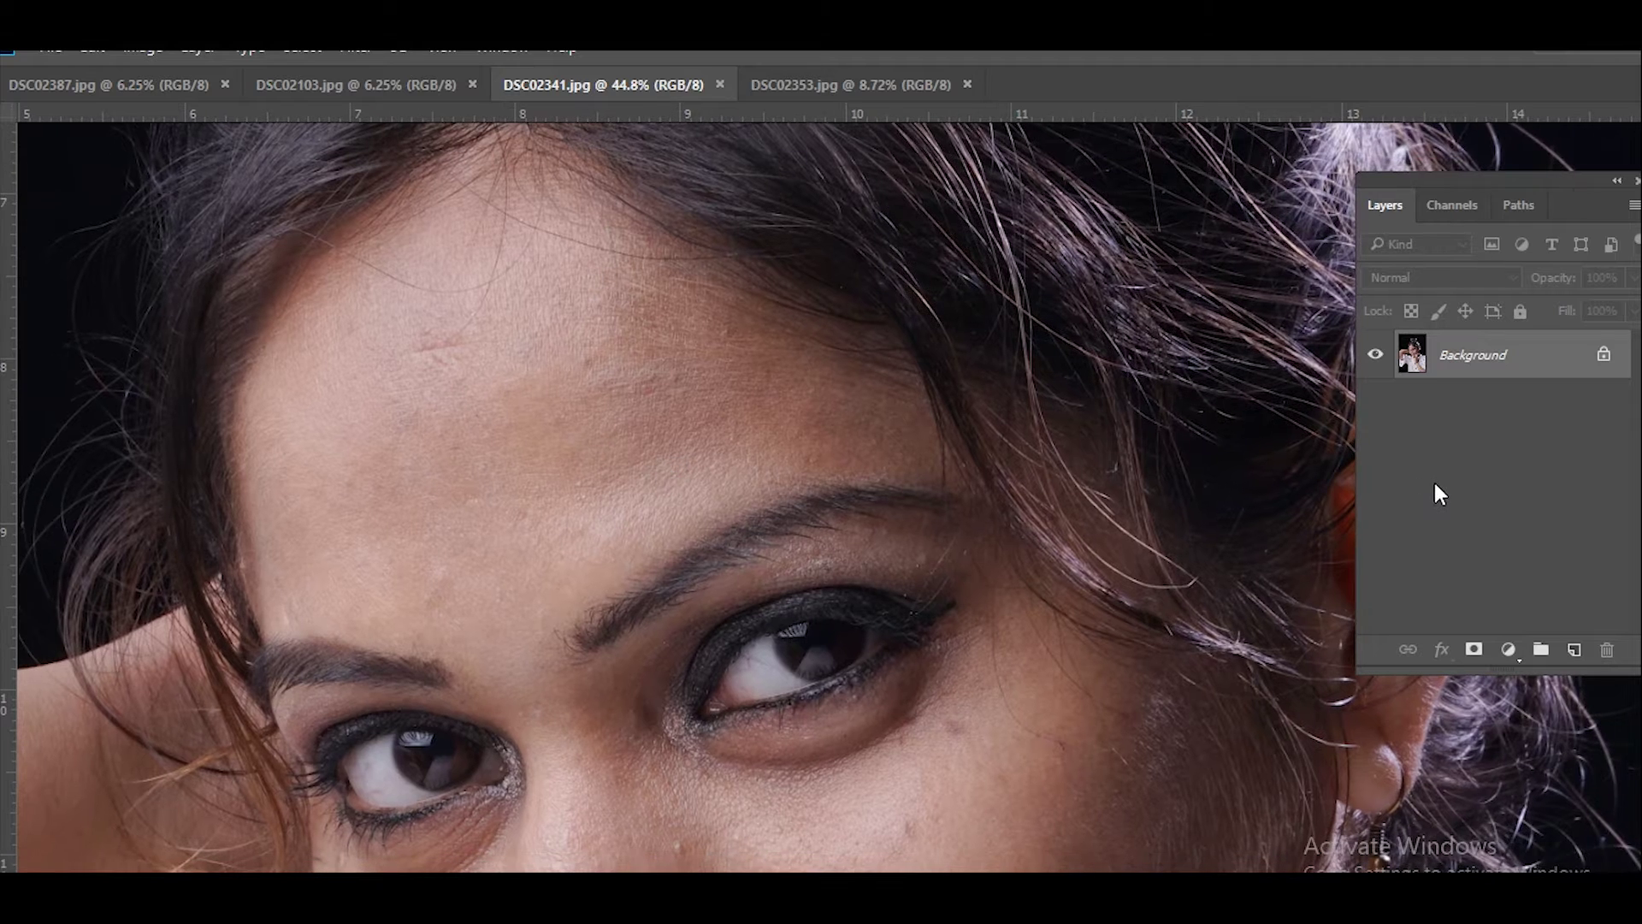
key(ctrl+j)
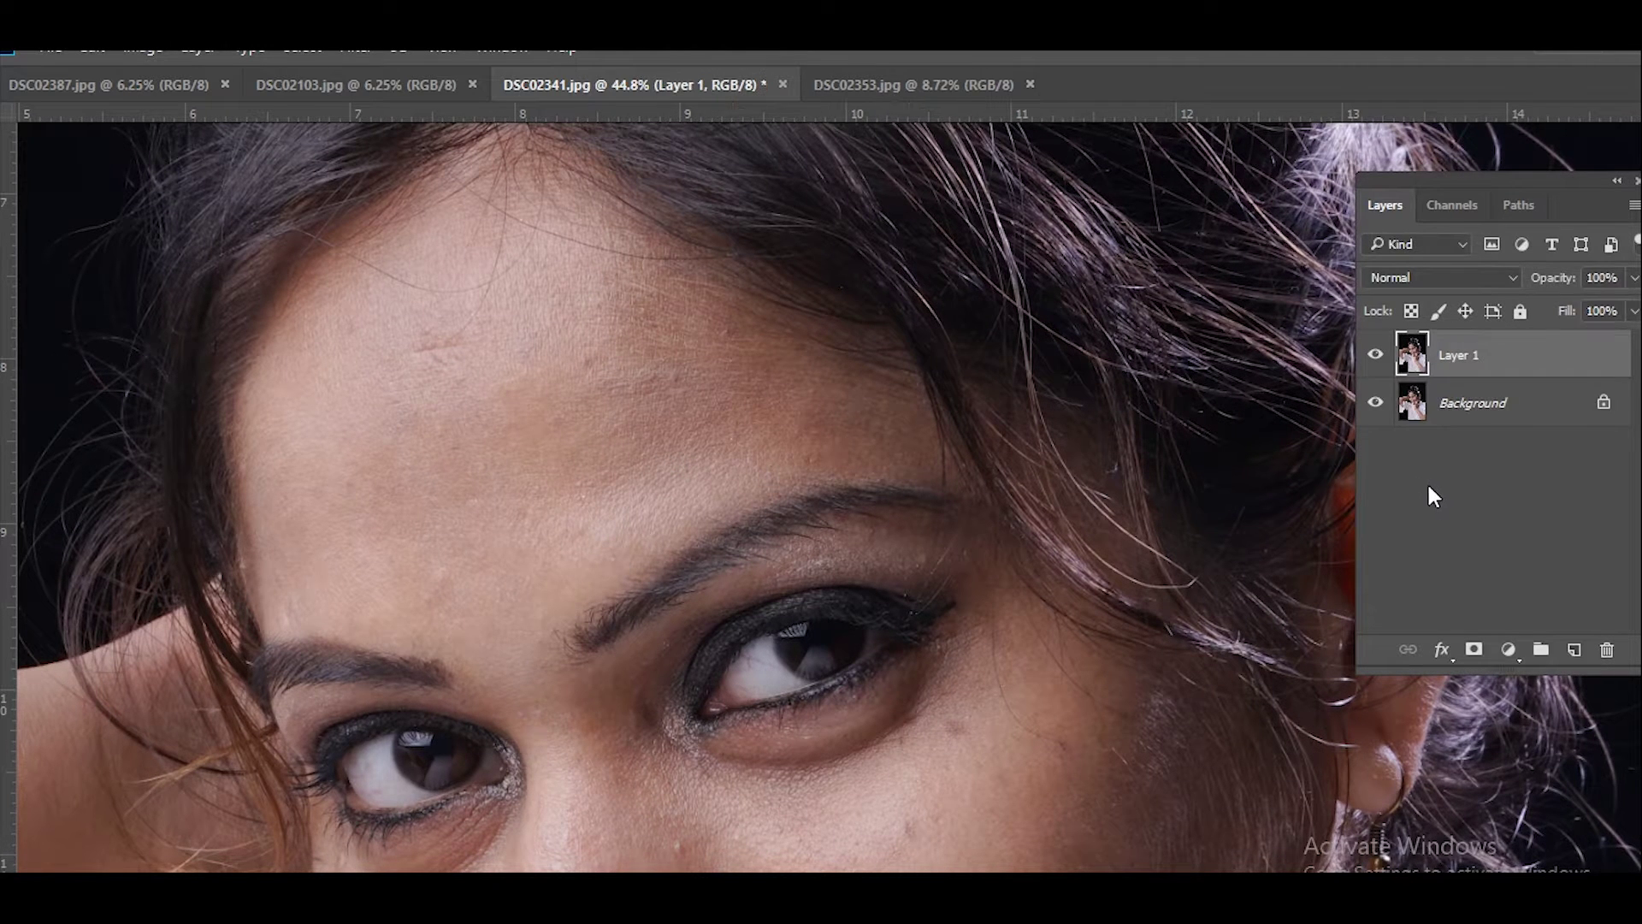
Reposition the view over the face and forehead for retouching.
drag(715, 562, 780, 459)
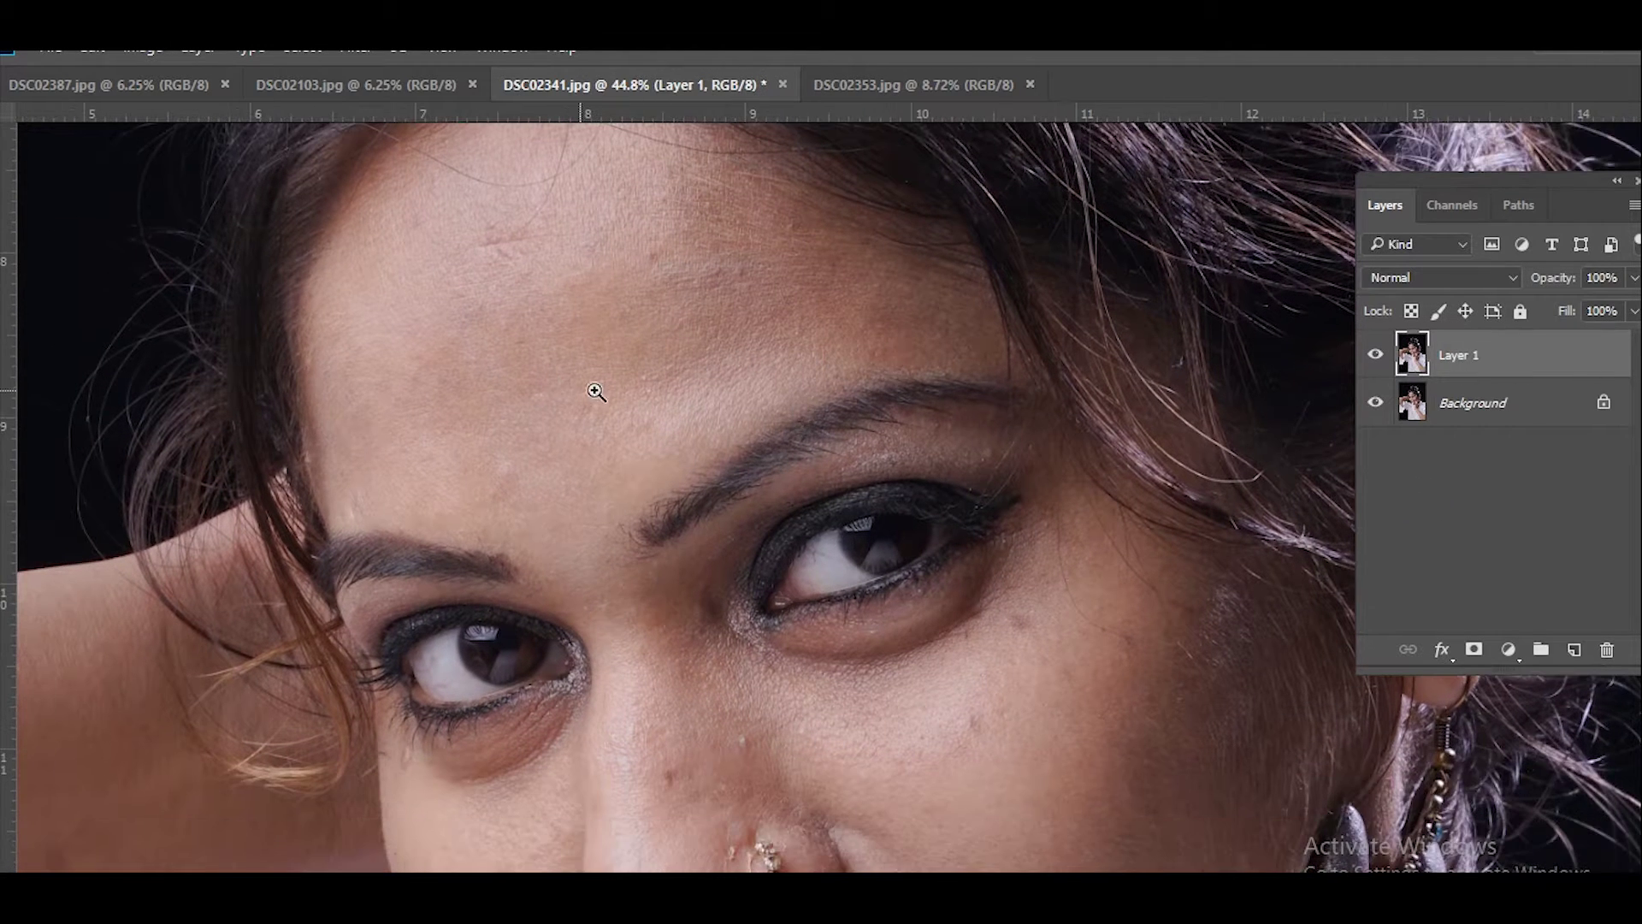
scroll(596, 392, up, 1)
scroll(821, 542, up, 1)
scroll(821, 543, left, 1)
scroll(890, 514, down, 2)
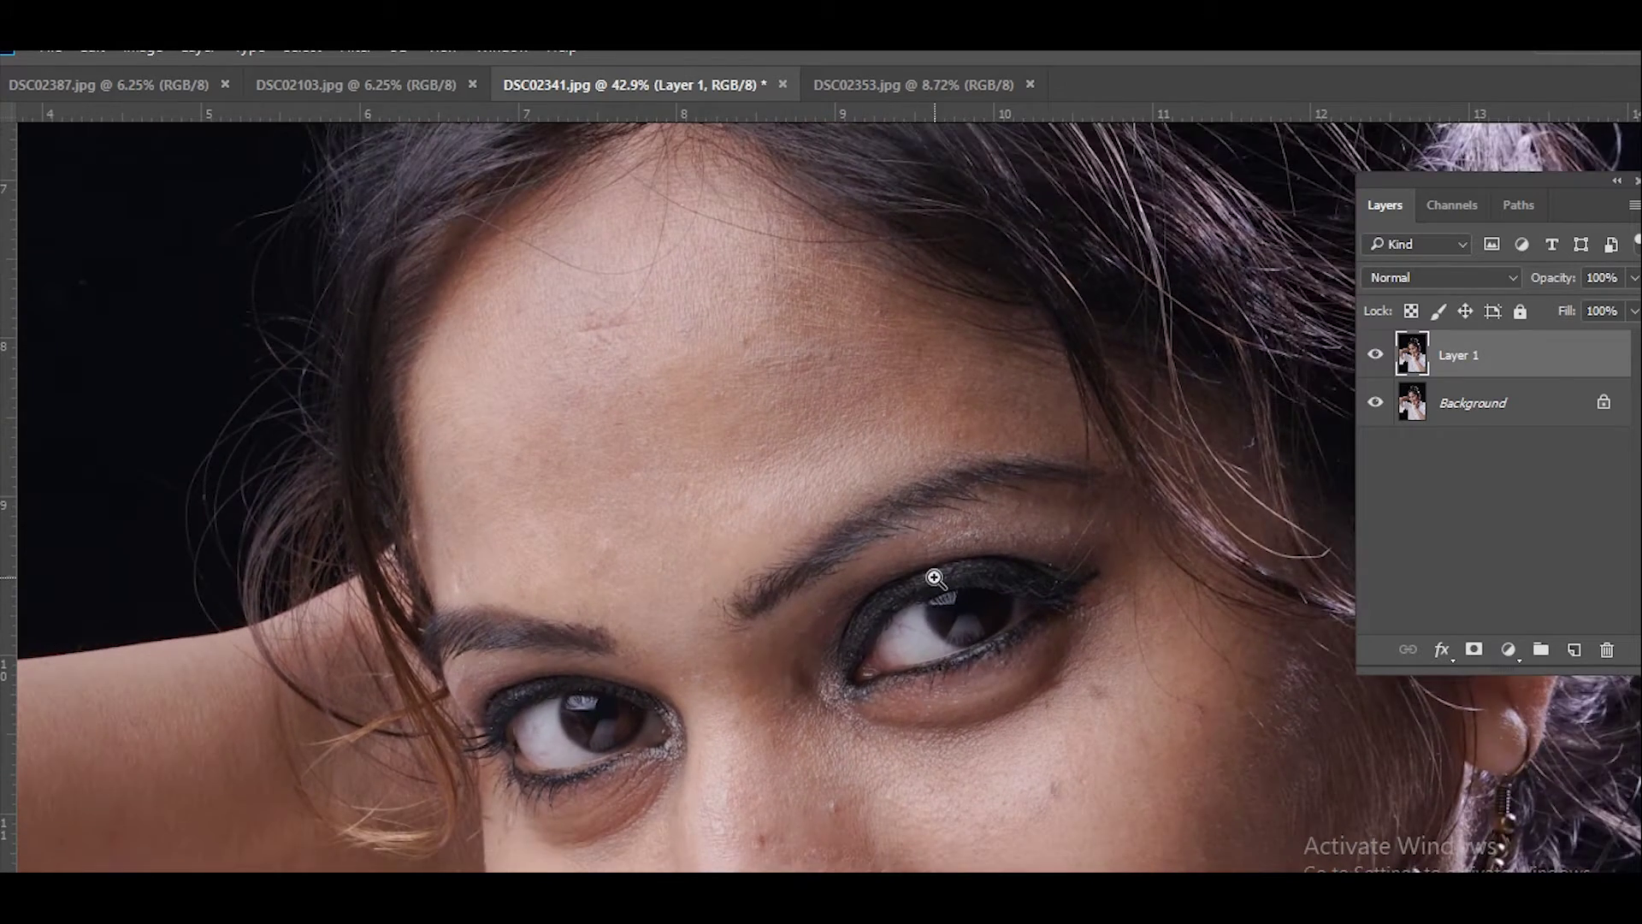
scroll(934, 579, down, 3)
scroll(744, 429, down, 1)
scroll(744, 429, up, 2)
scroll(716, 460, up, 1)
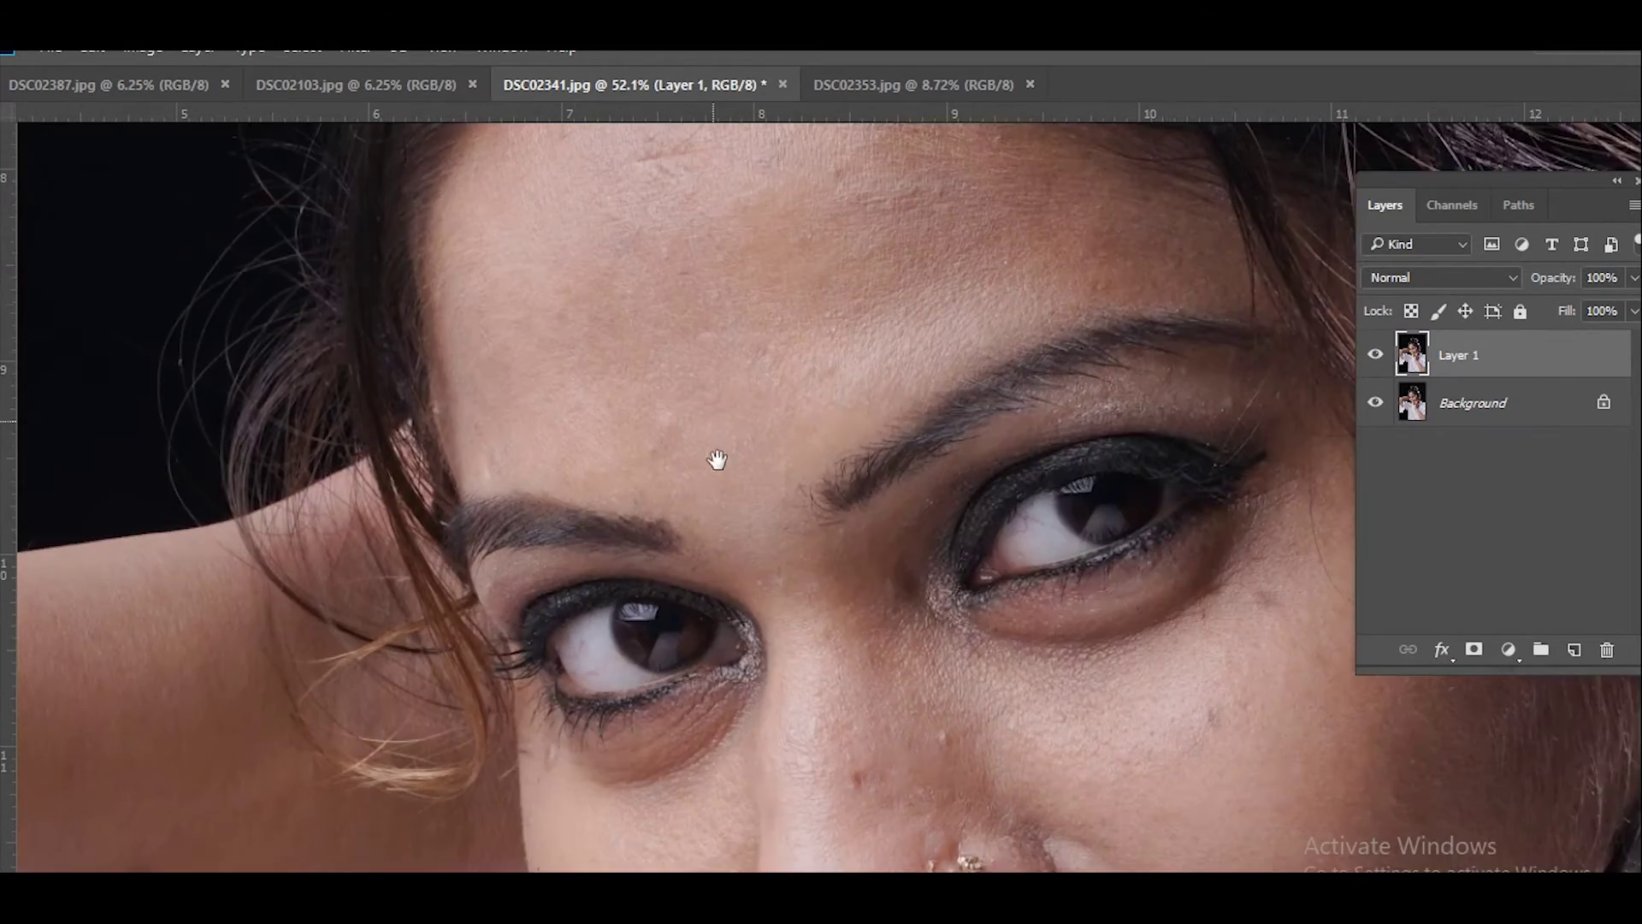
mouse_move(717, 460)
mouse_down()
mouse_move(738, 571)
mouse_move(690, 541)
mouse_up()
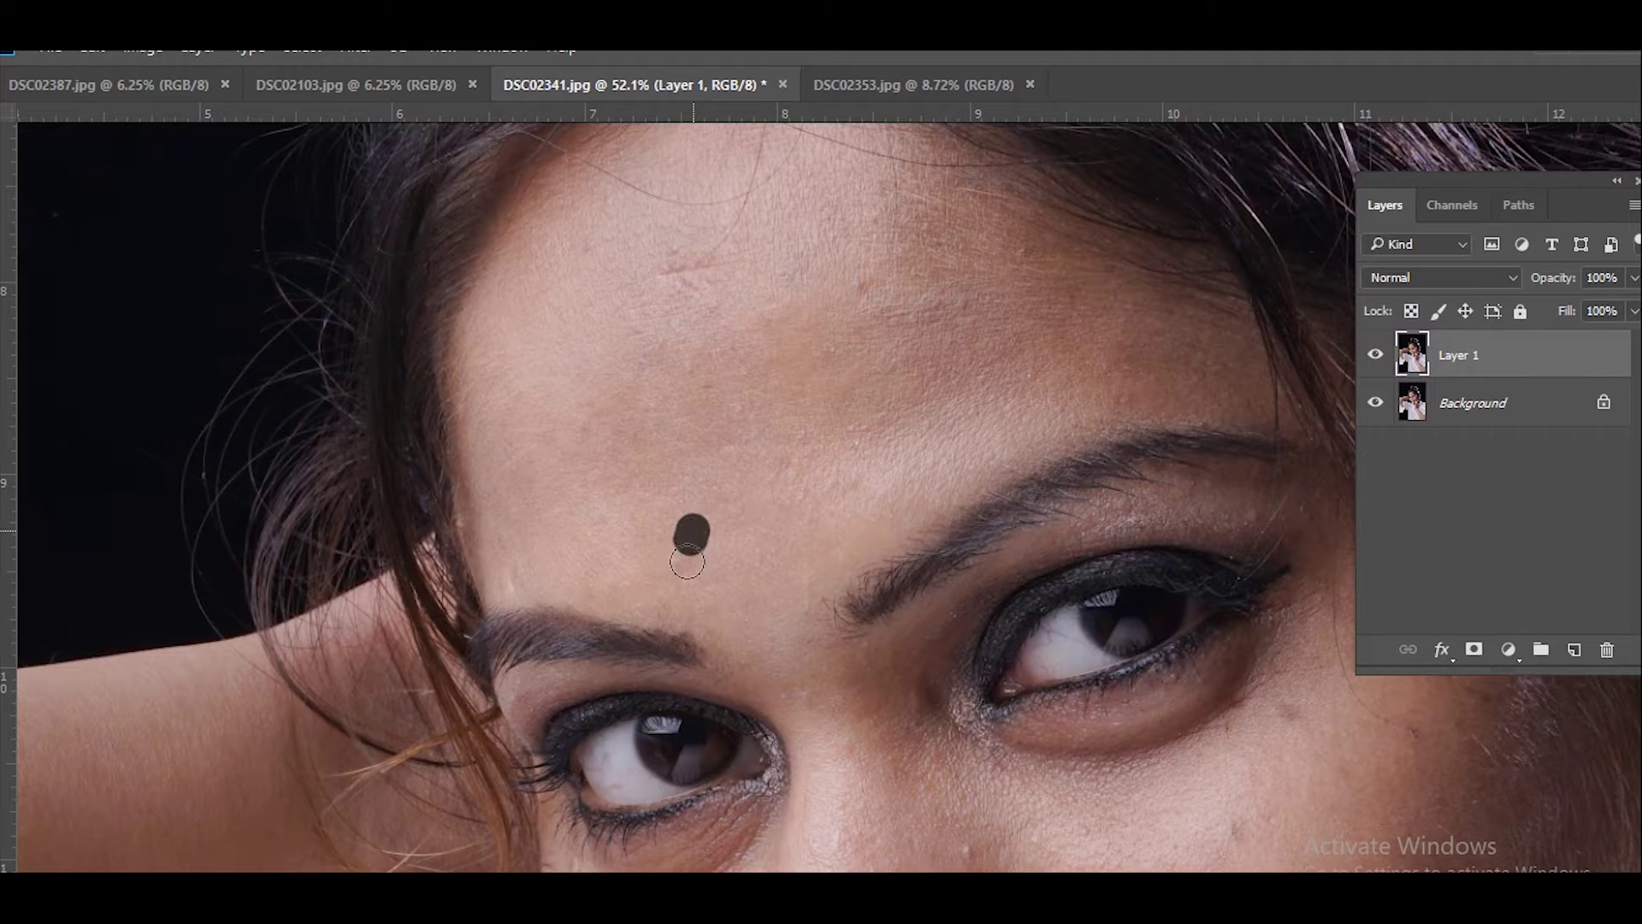
Heal the blemishes across the forehead and near the hairline.
click(866, 285)
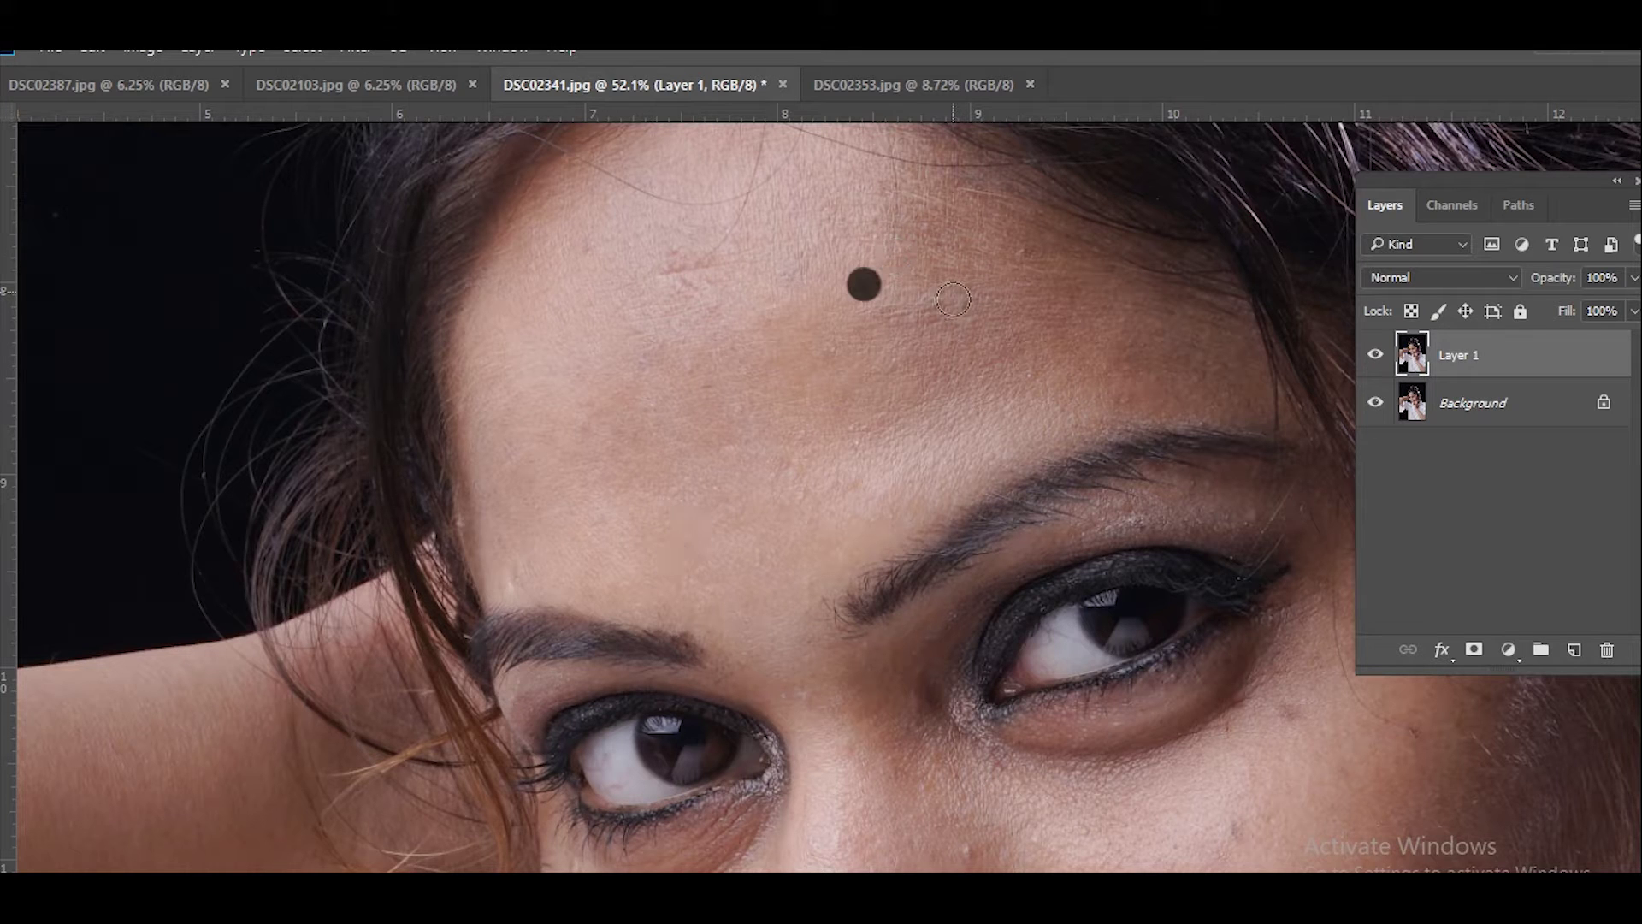
click(953, 299)
click(1030, 247)
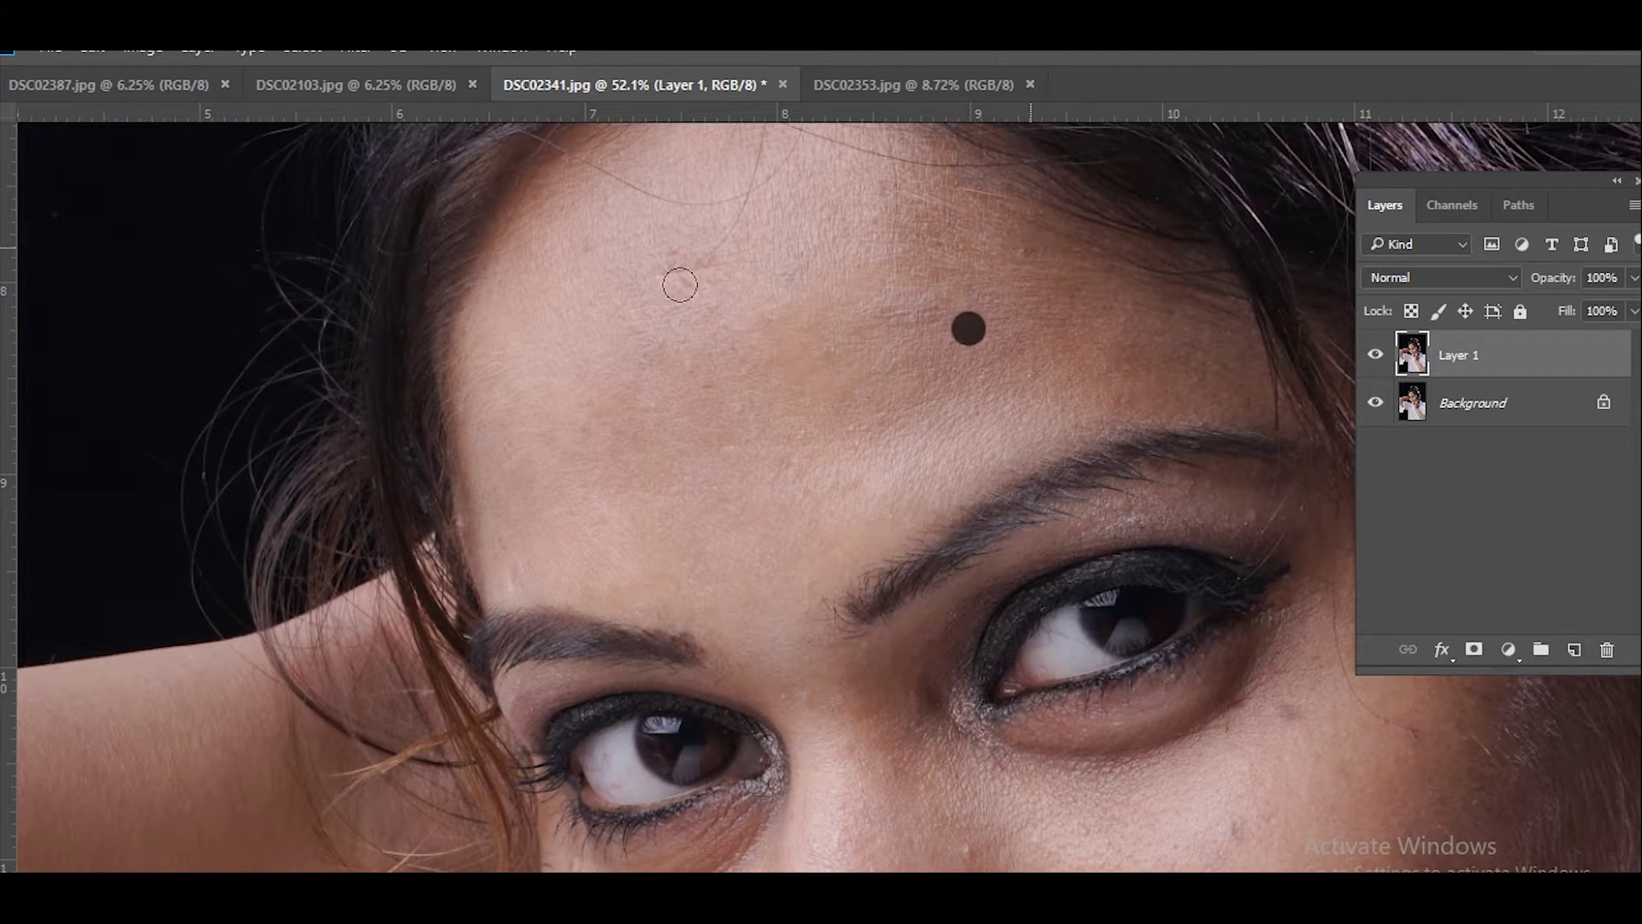
drag(646, 275, 719, 258)
drag(582, 267, 609, 231)
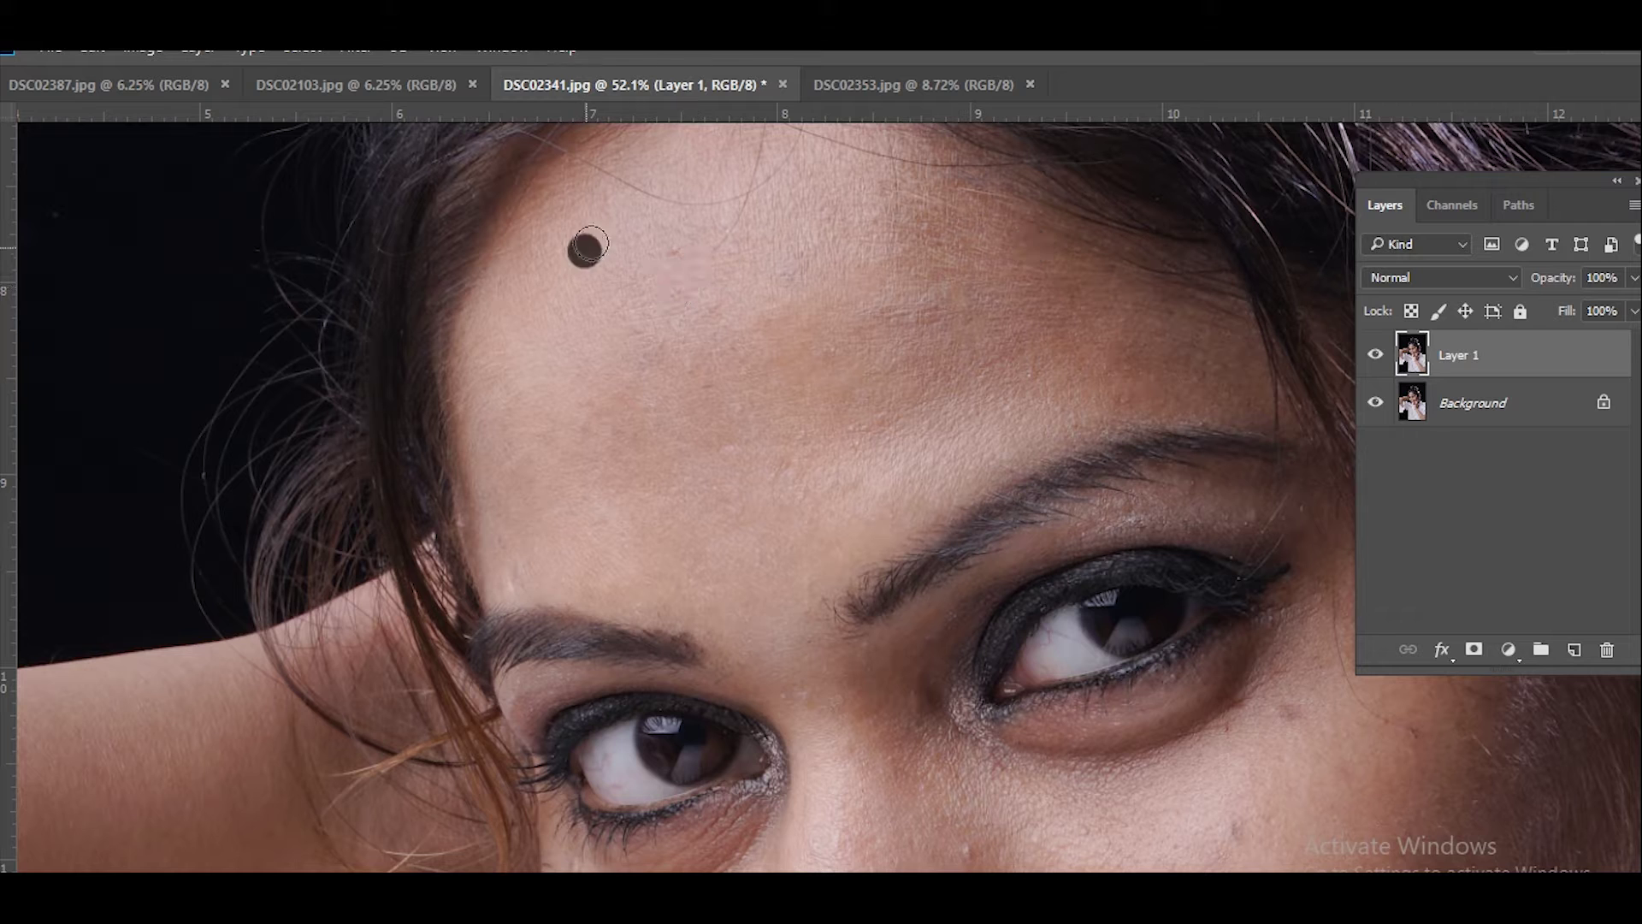
click(671, 254)
scroll(1041, 448, down, 5)
scroll(1041, 447, right, 4)
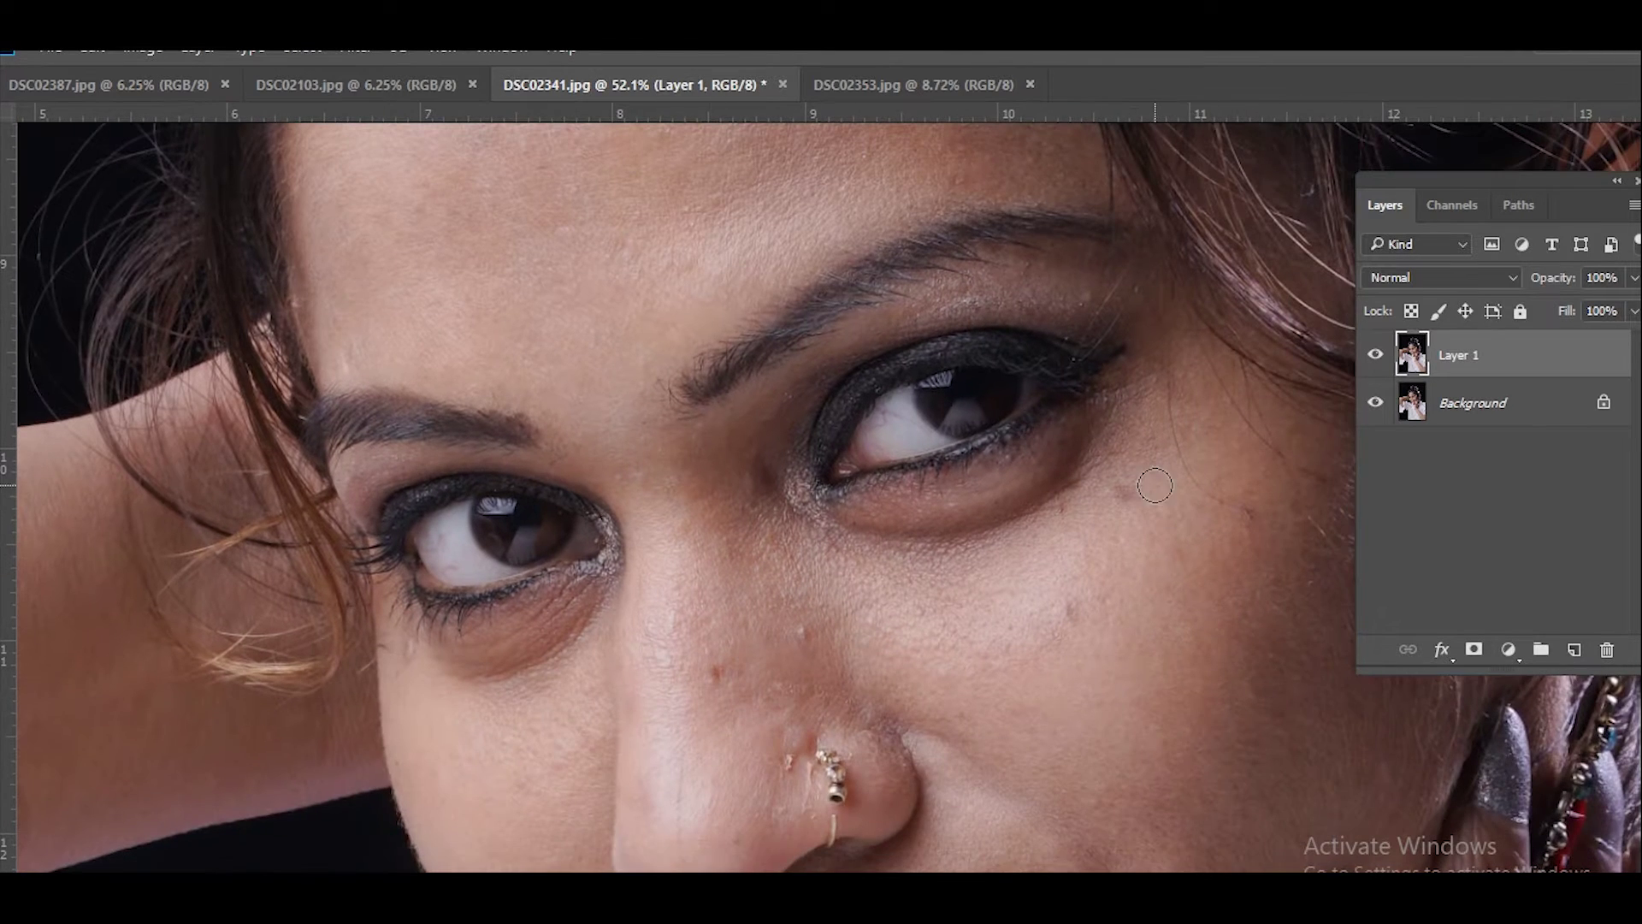
Heal the spots under the eye, on the cheek, under the nose and above the lip.
click(1122, 494)
click(1076, 622)
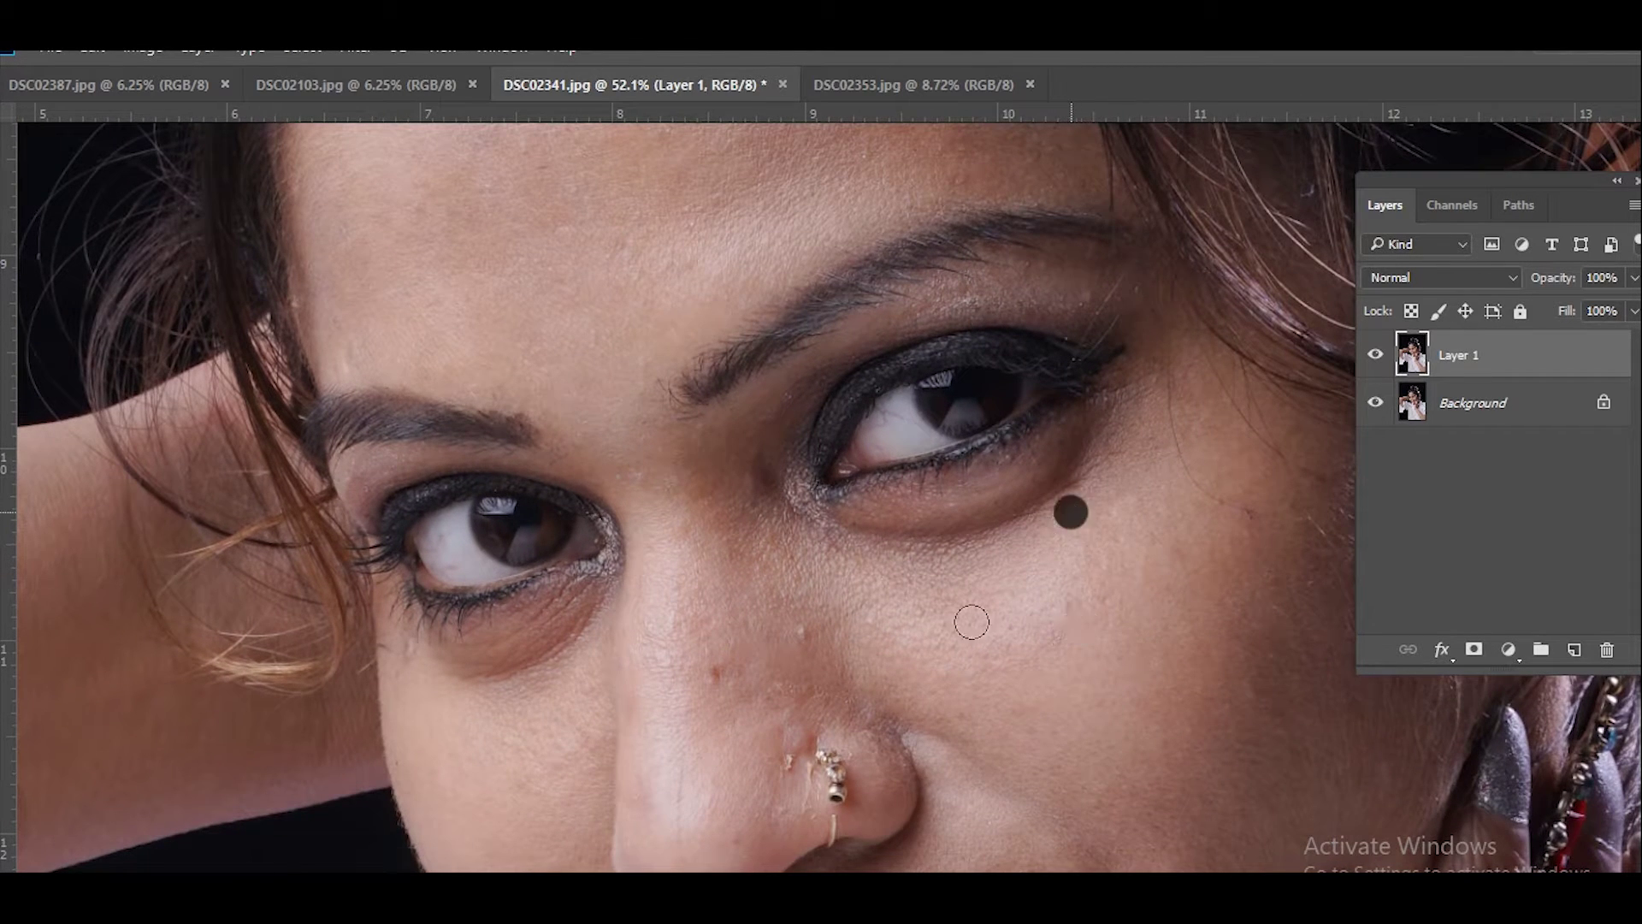
click(805, 634)
scroll(805, 635, down, 5)
click(704, 723)
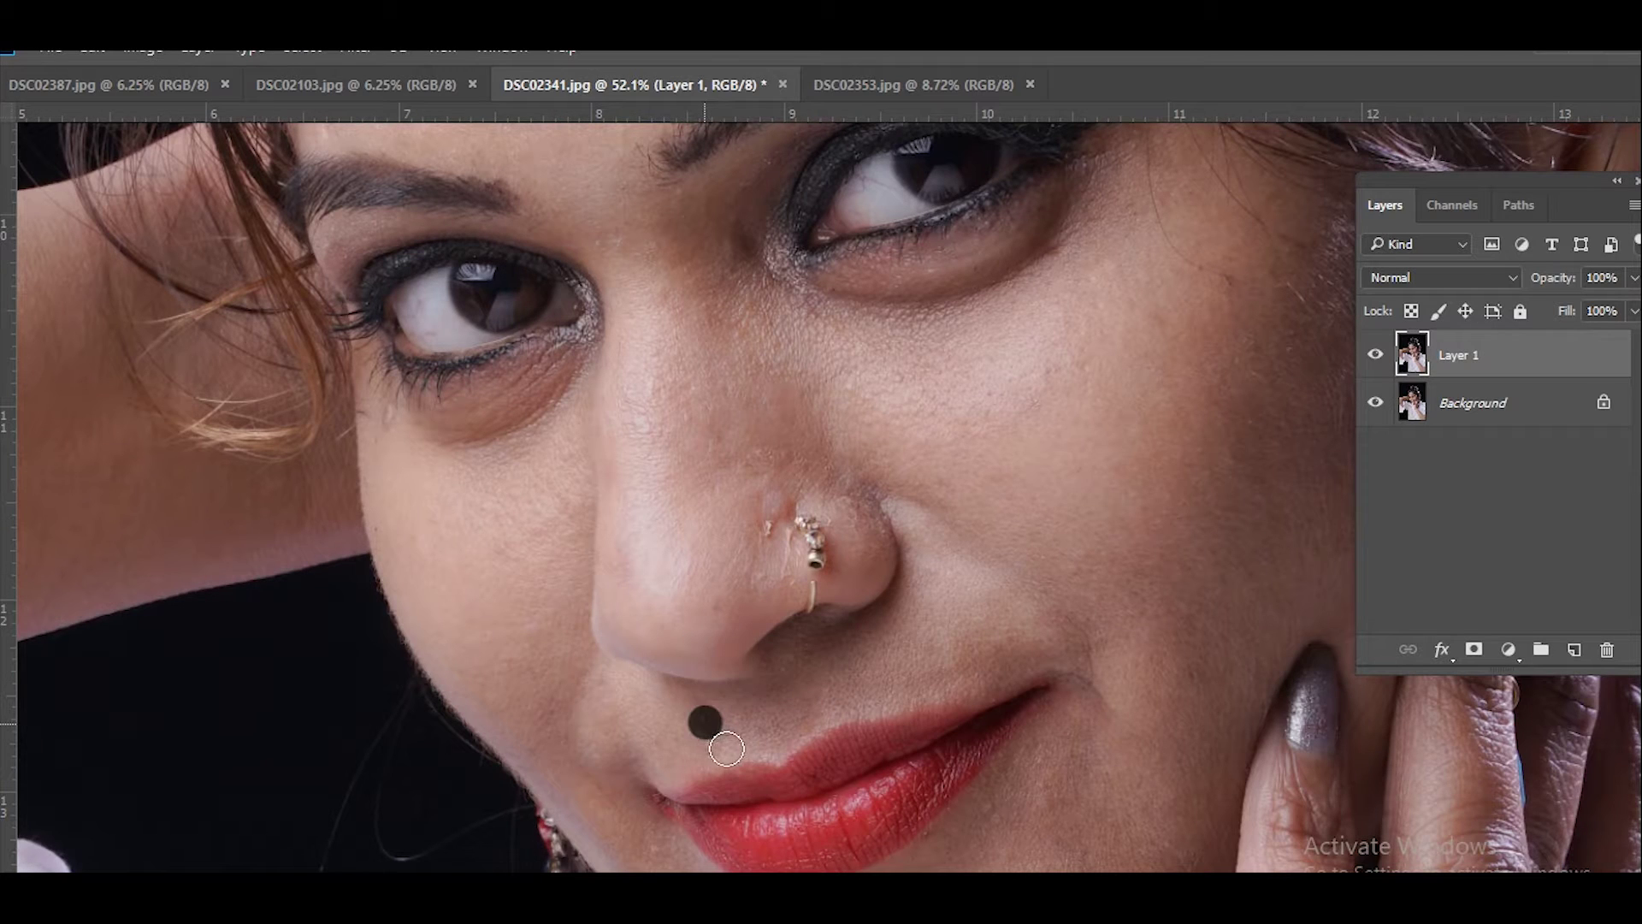
click(706, 726)
click(705, 717)
Heal the remaining cheek blemishes and the spots around the lips.
mouse_move(1033, 432)
mouse_down()
mouse_move(897, 535)
mouse_move(881, 506)
mouse_up()
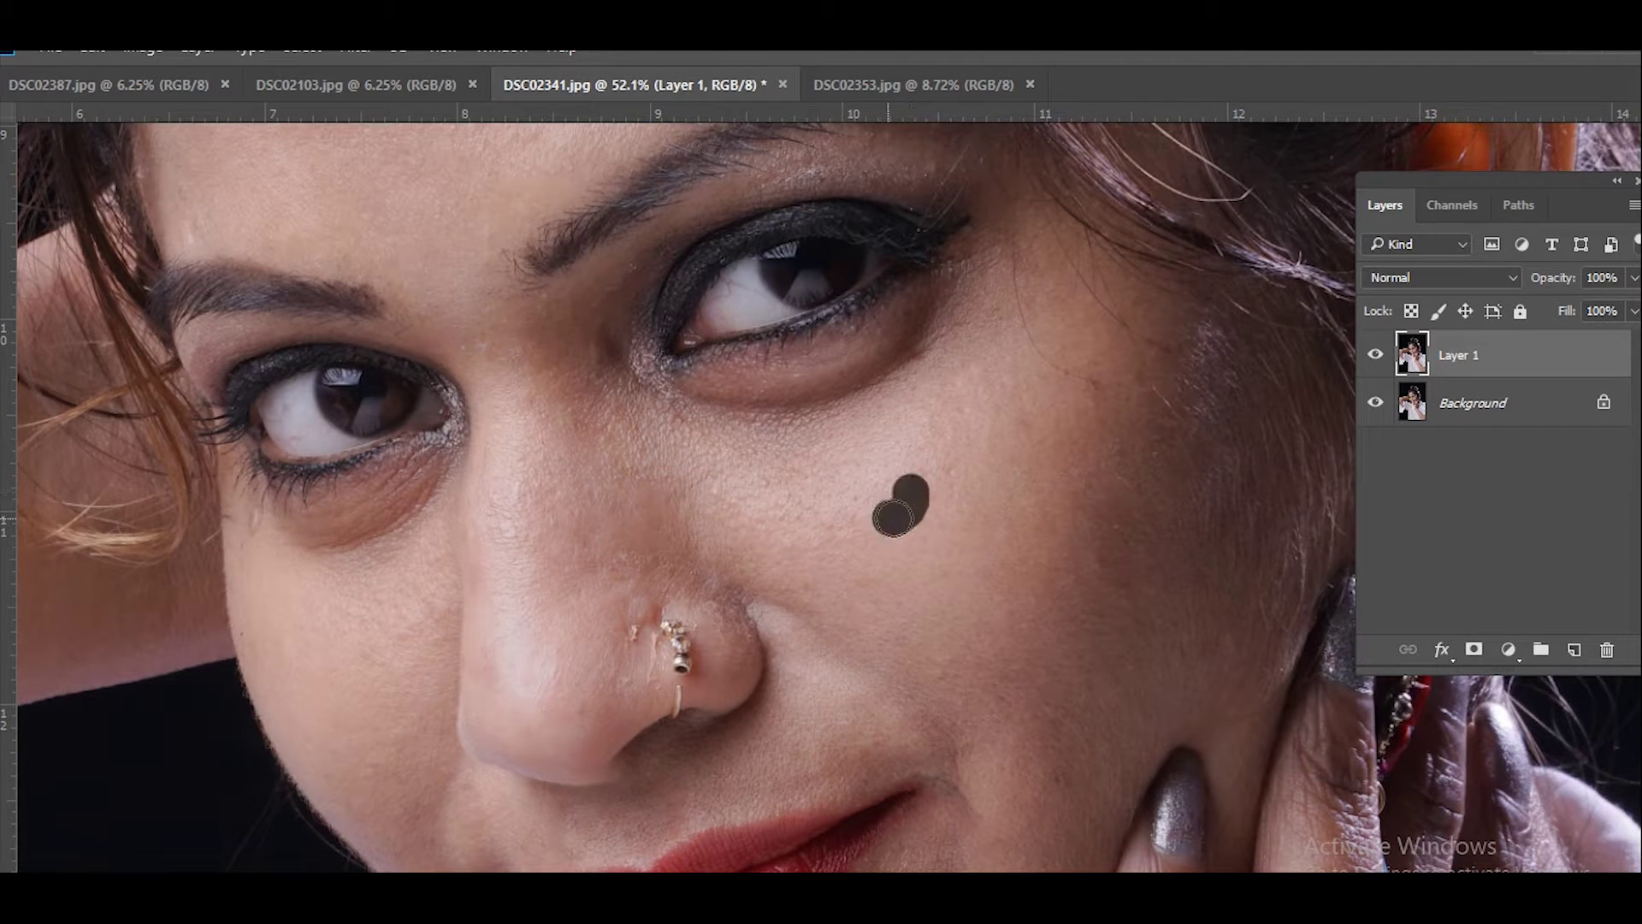
click(867, 495)
click(1076, 392)
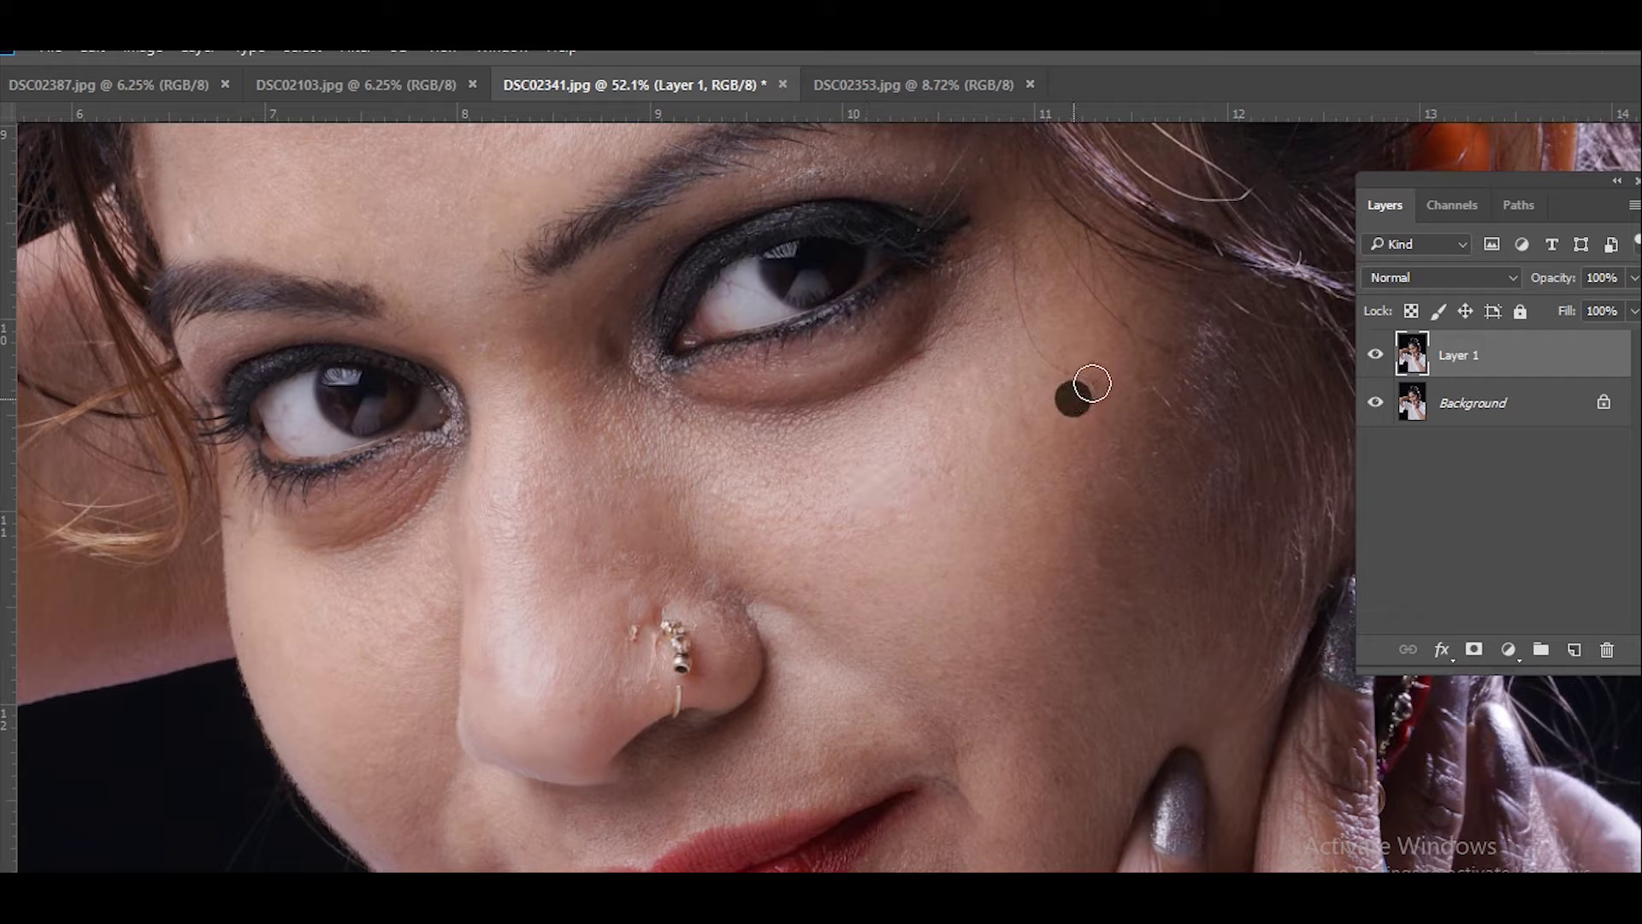
click(1037, 421)
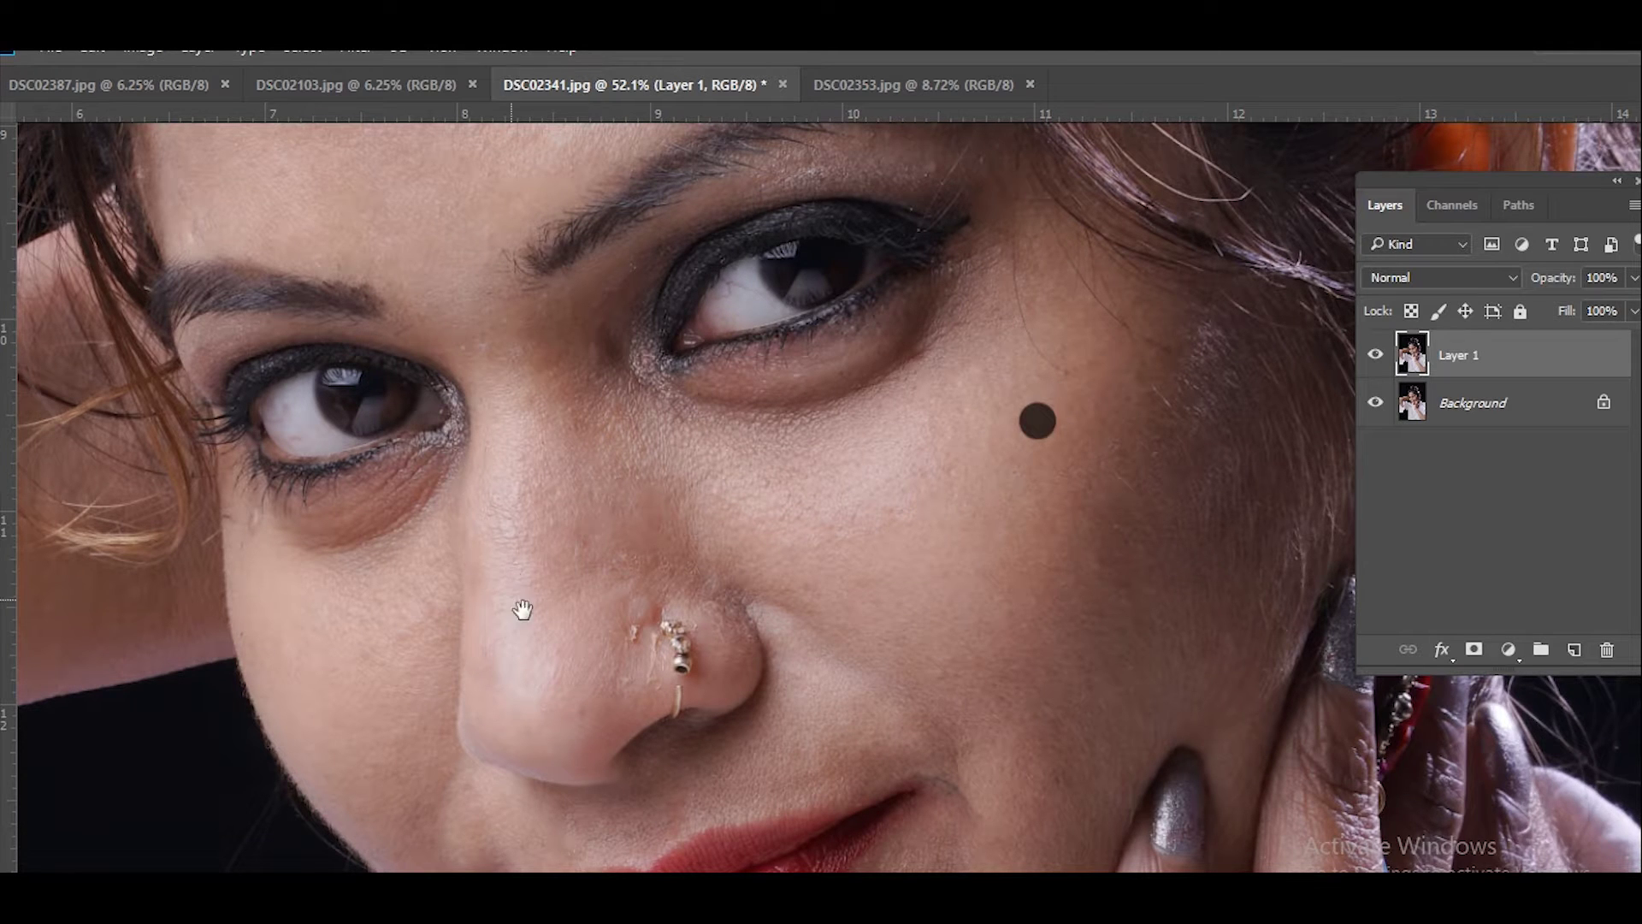
drag(523, 610, 580, 353)
click(579, 707)
click(950, 641)
Review the healed face and keep only the retouched Layer 1 selected.
drag(1030, 719, 1069, 838)
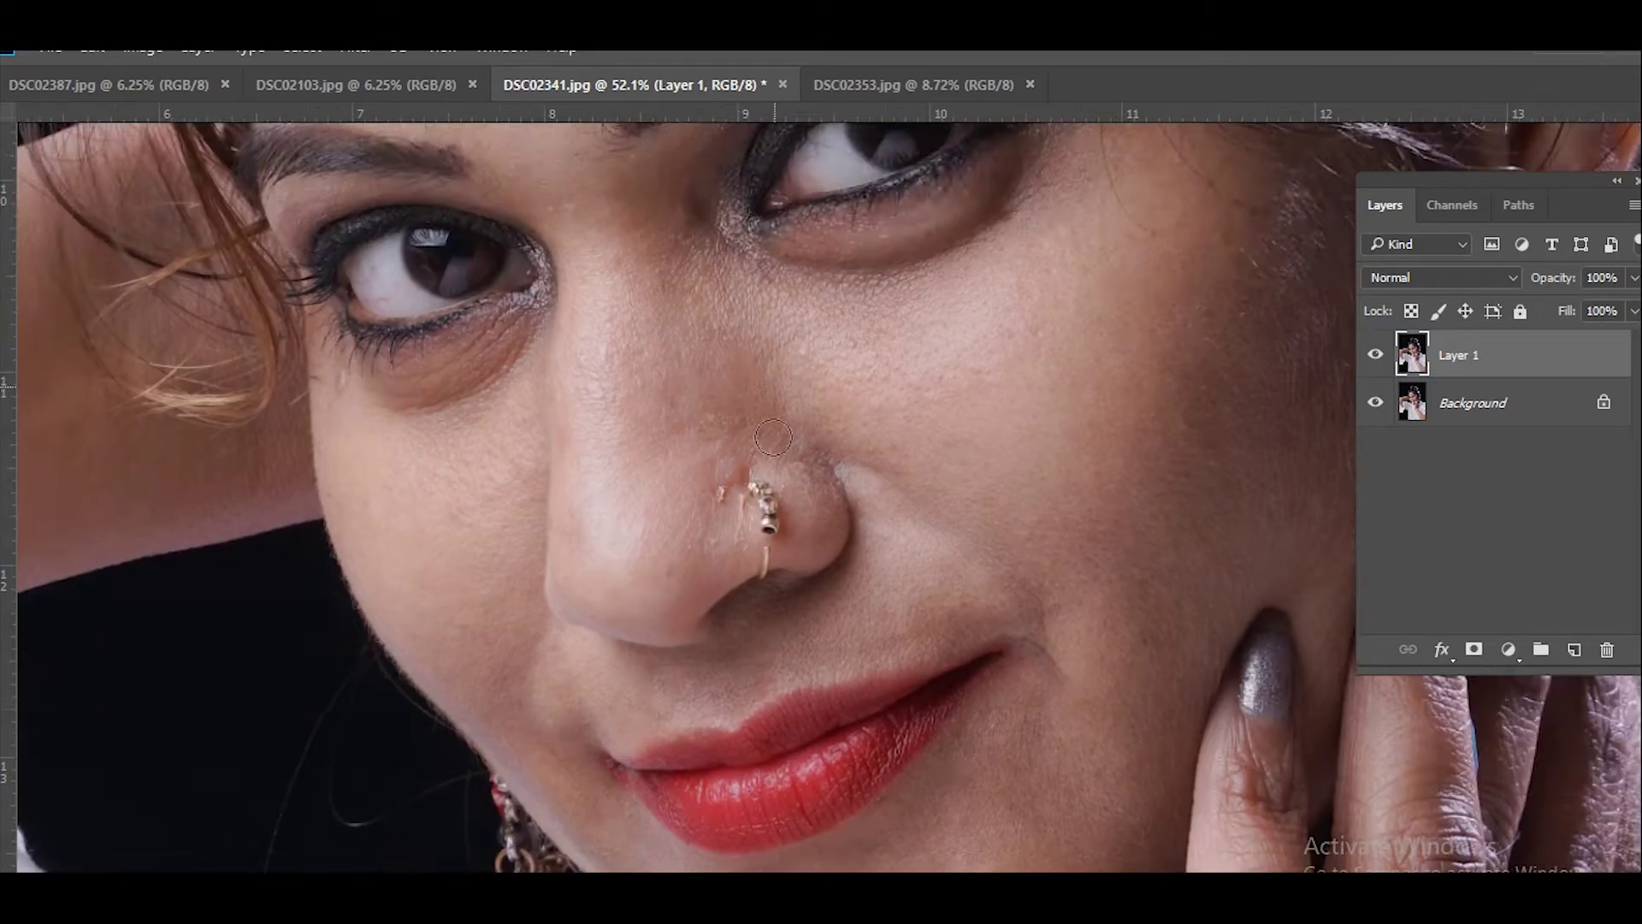
scroll(773, 438, down, 3)
scroll(792, 451, down, 2)
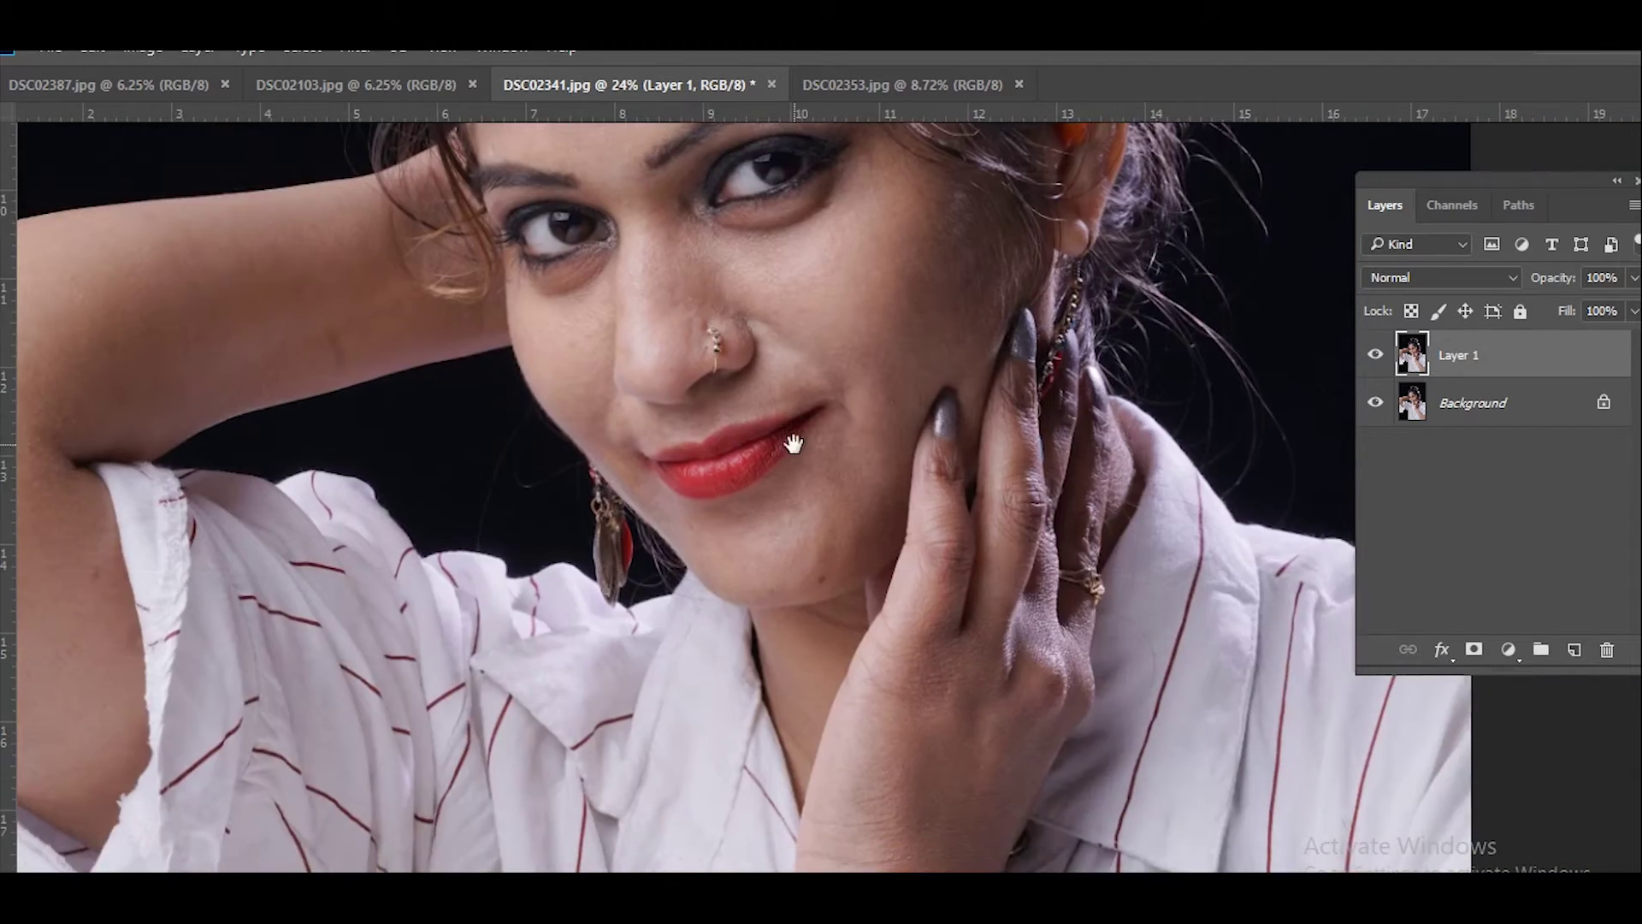
scroll(856, 539, up, 3)
scroll(910, 624, up, 1)
scroll(839, 668, up, 1)
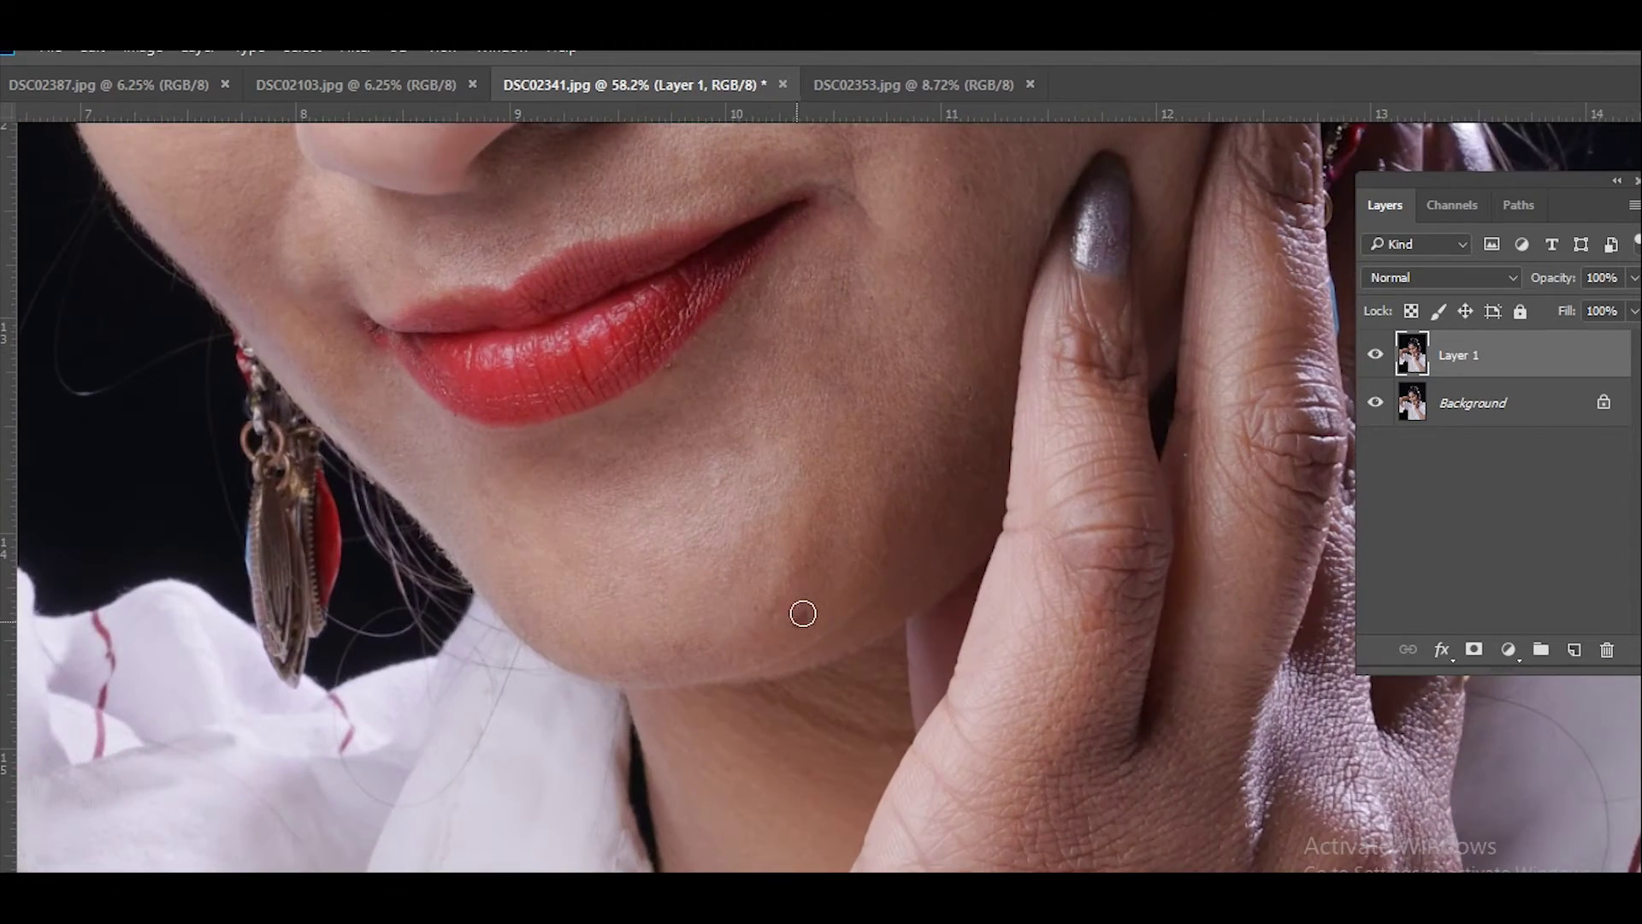
scroll(741, 458, down, 4)
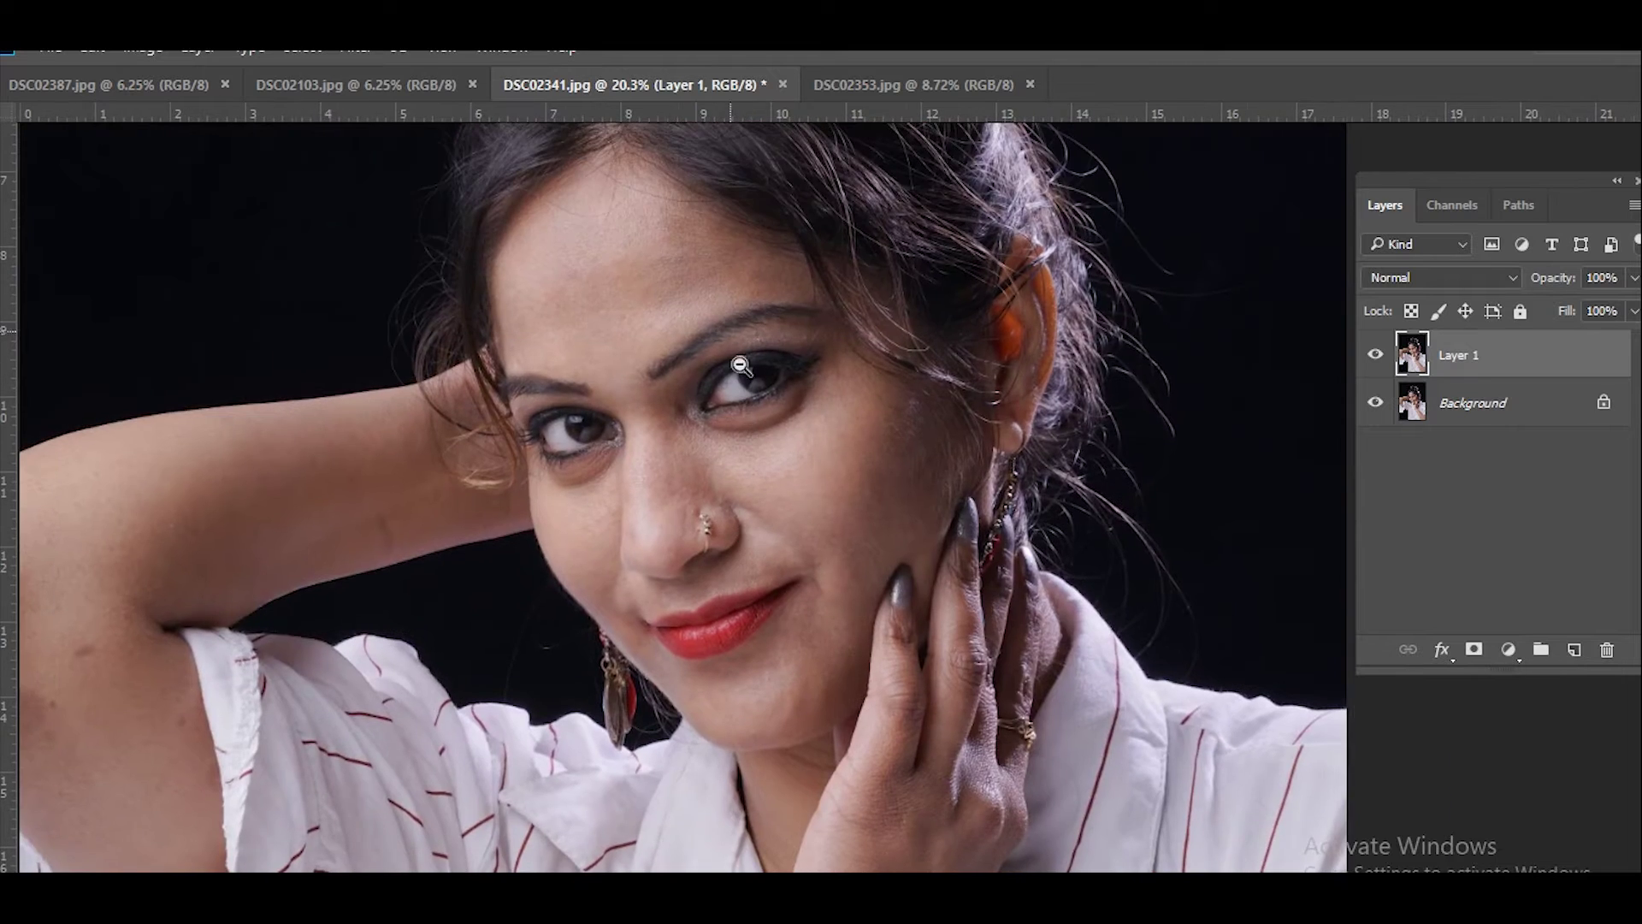
scroll(741, 366, up, 3)
shift+click(1461, 412)
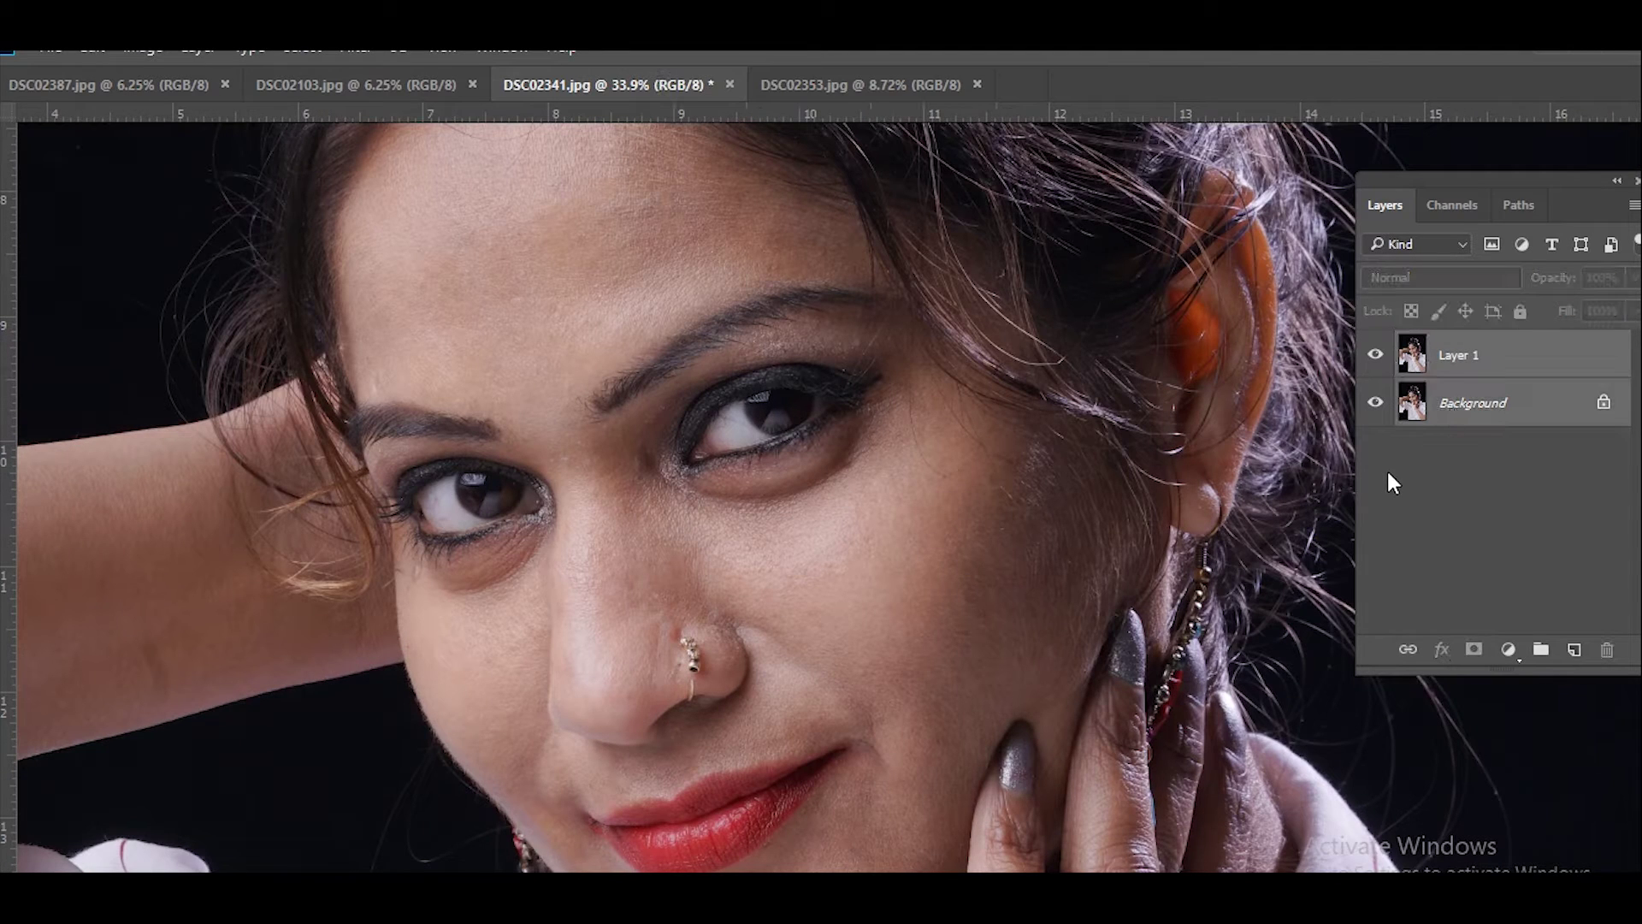
click(1458, 355)
scroll(667, 501, up, 1)
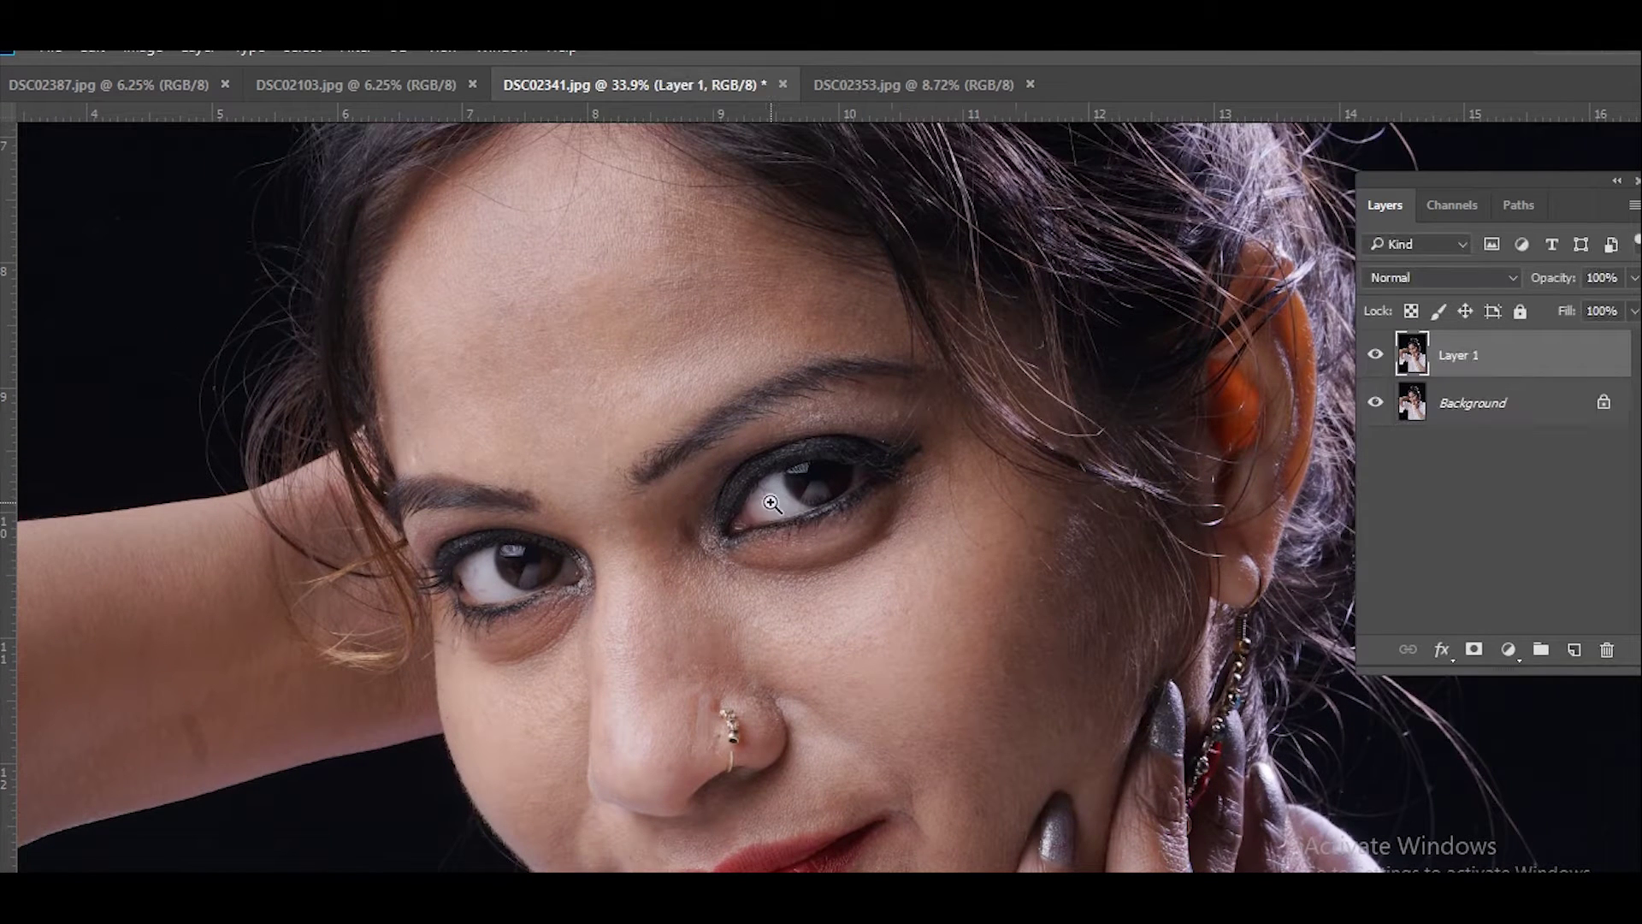
scroll(502, 256, up, 1)
scroll(635, 377, up, 1)
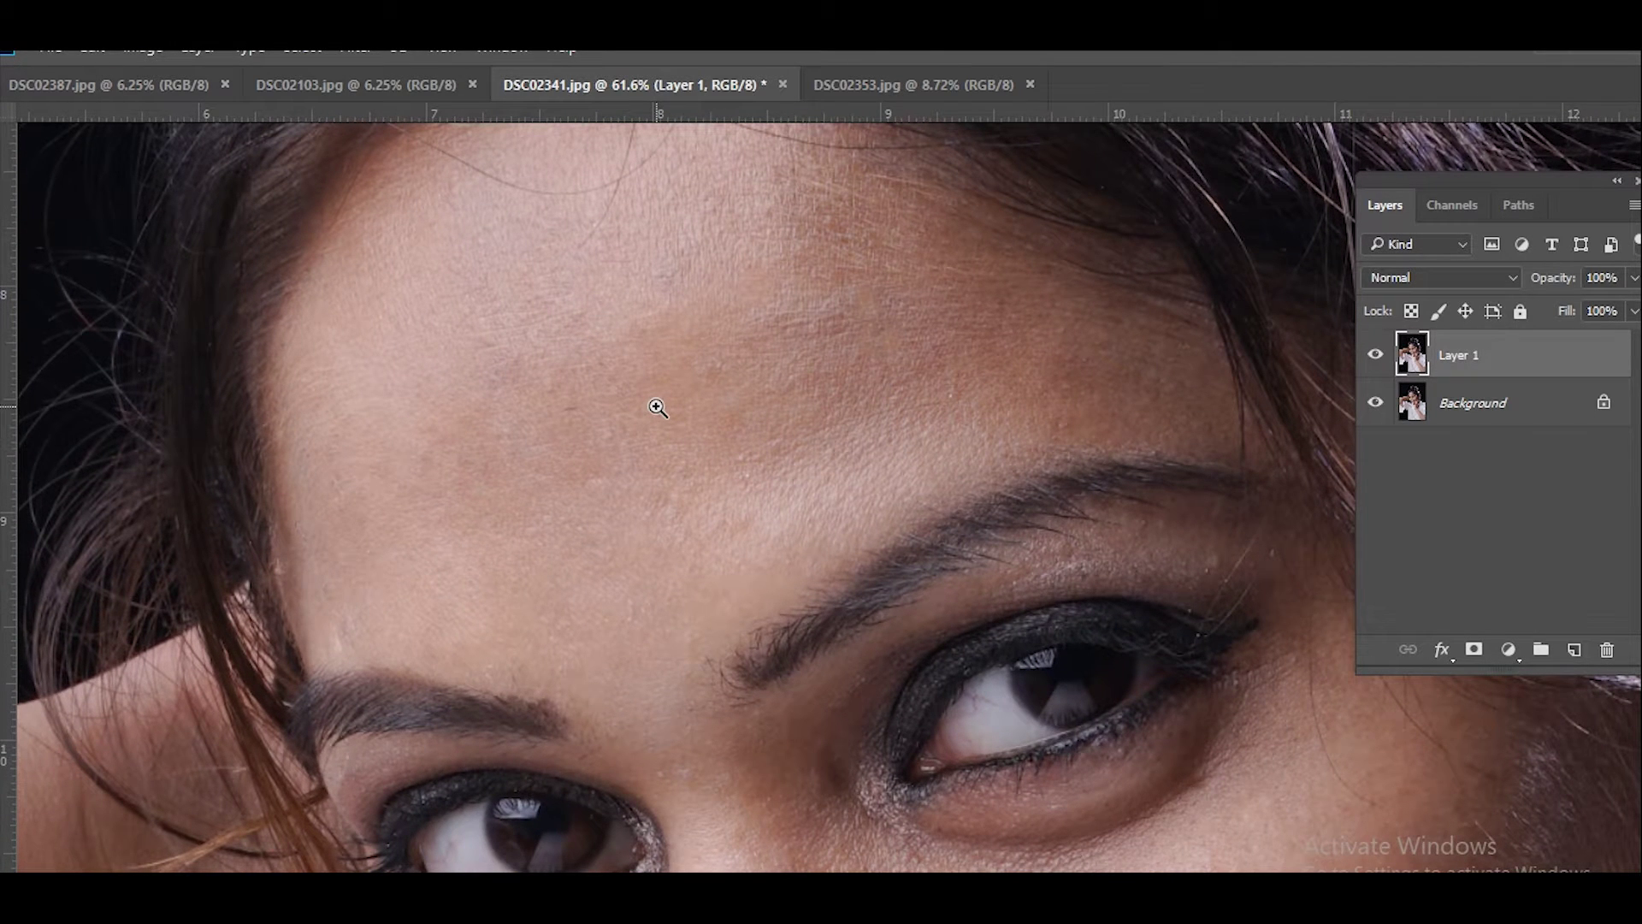
Apply Filter > Other > High Pass at 2.3 pixels to Layer 1, previewing before confirming.
click(363, 52)
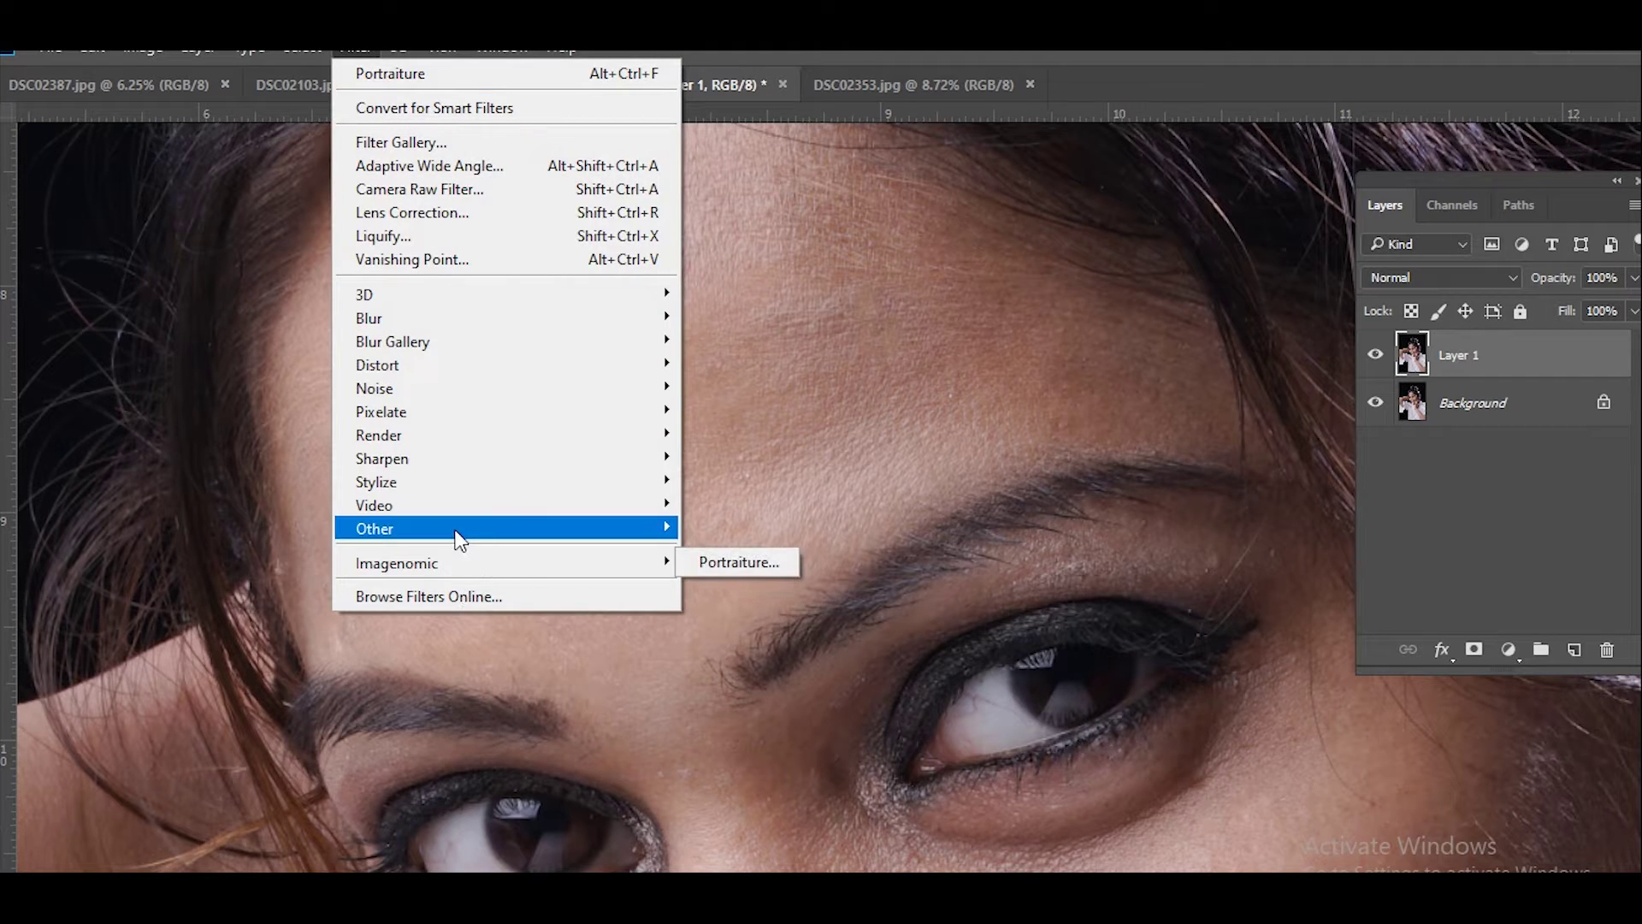
mouse_move(374, 529)
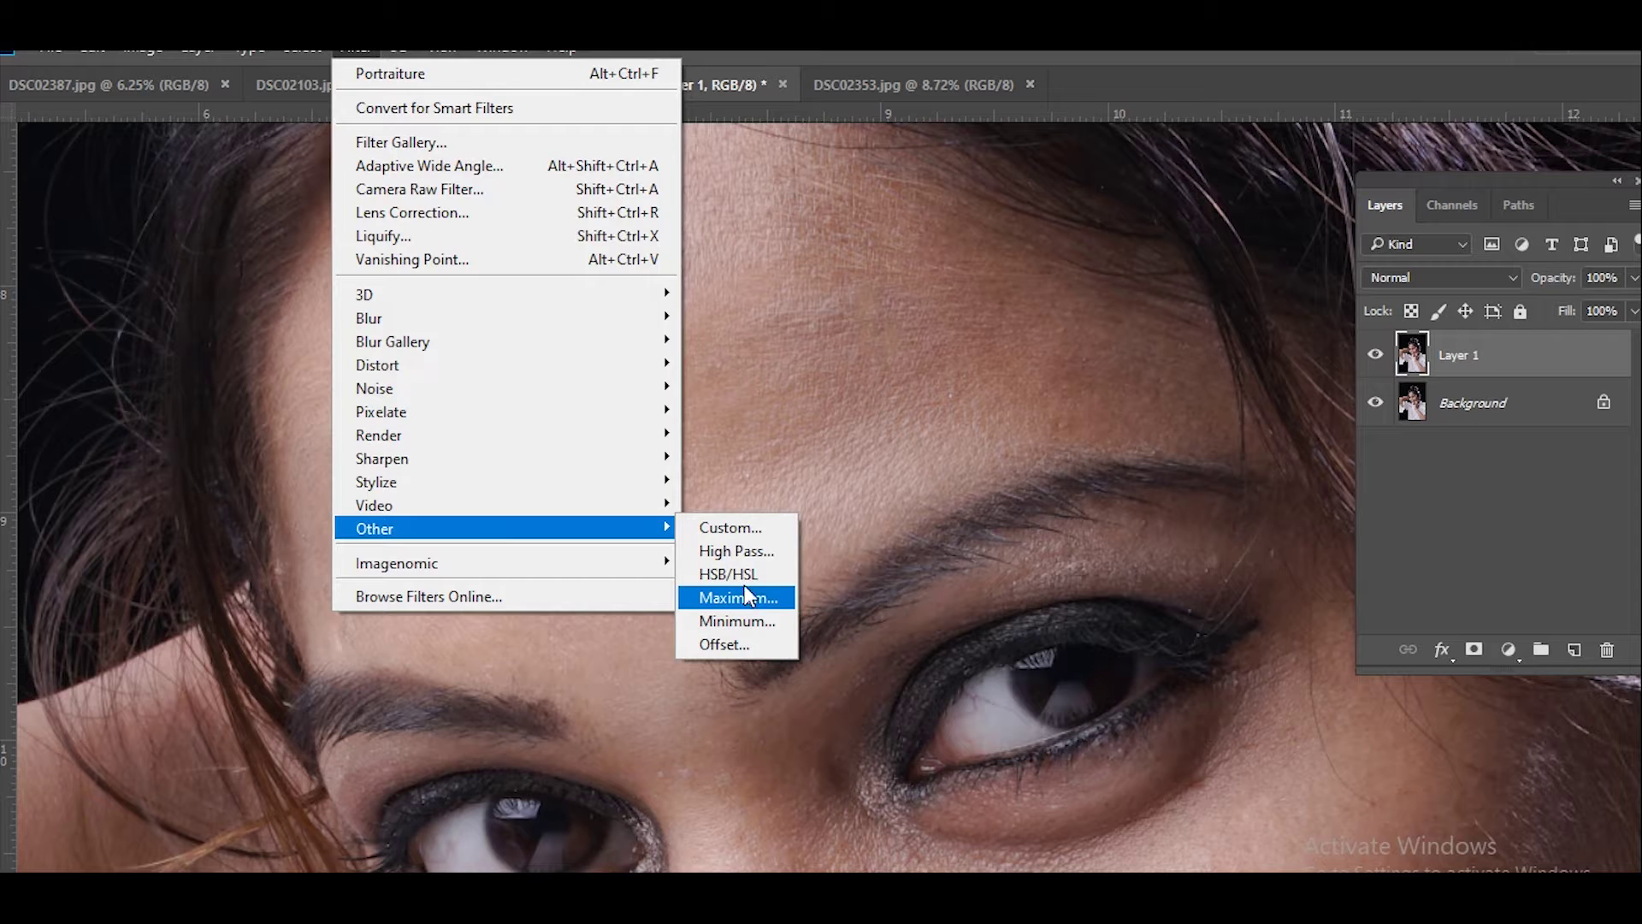
click(744, 552)
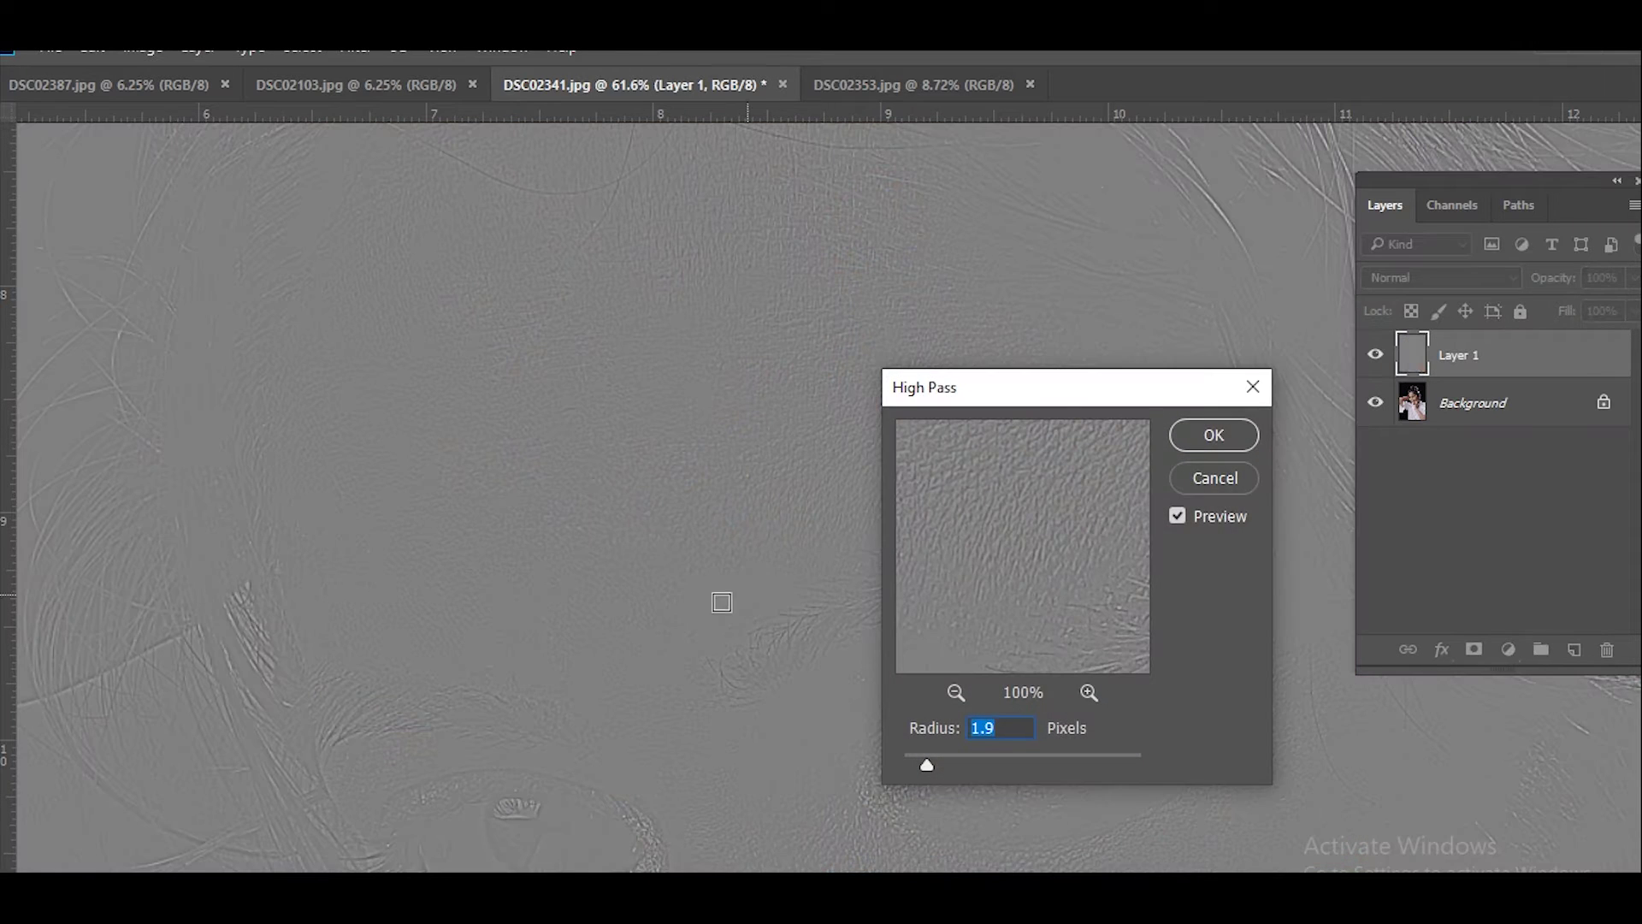
mouse_move(466, 425)
mouse_down()
mouse_move(585, 739)
mouse_move(616, 616)
mouse_up()
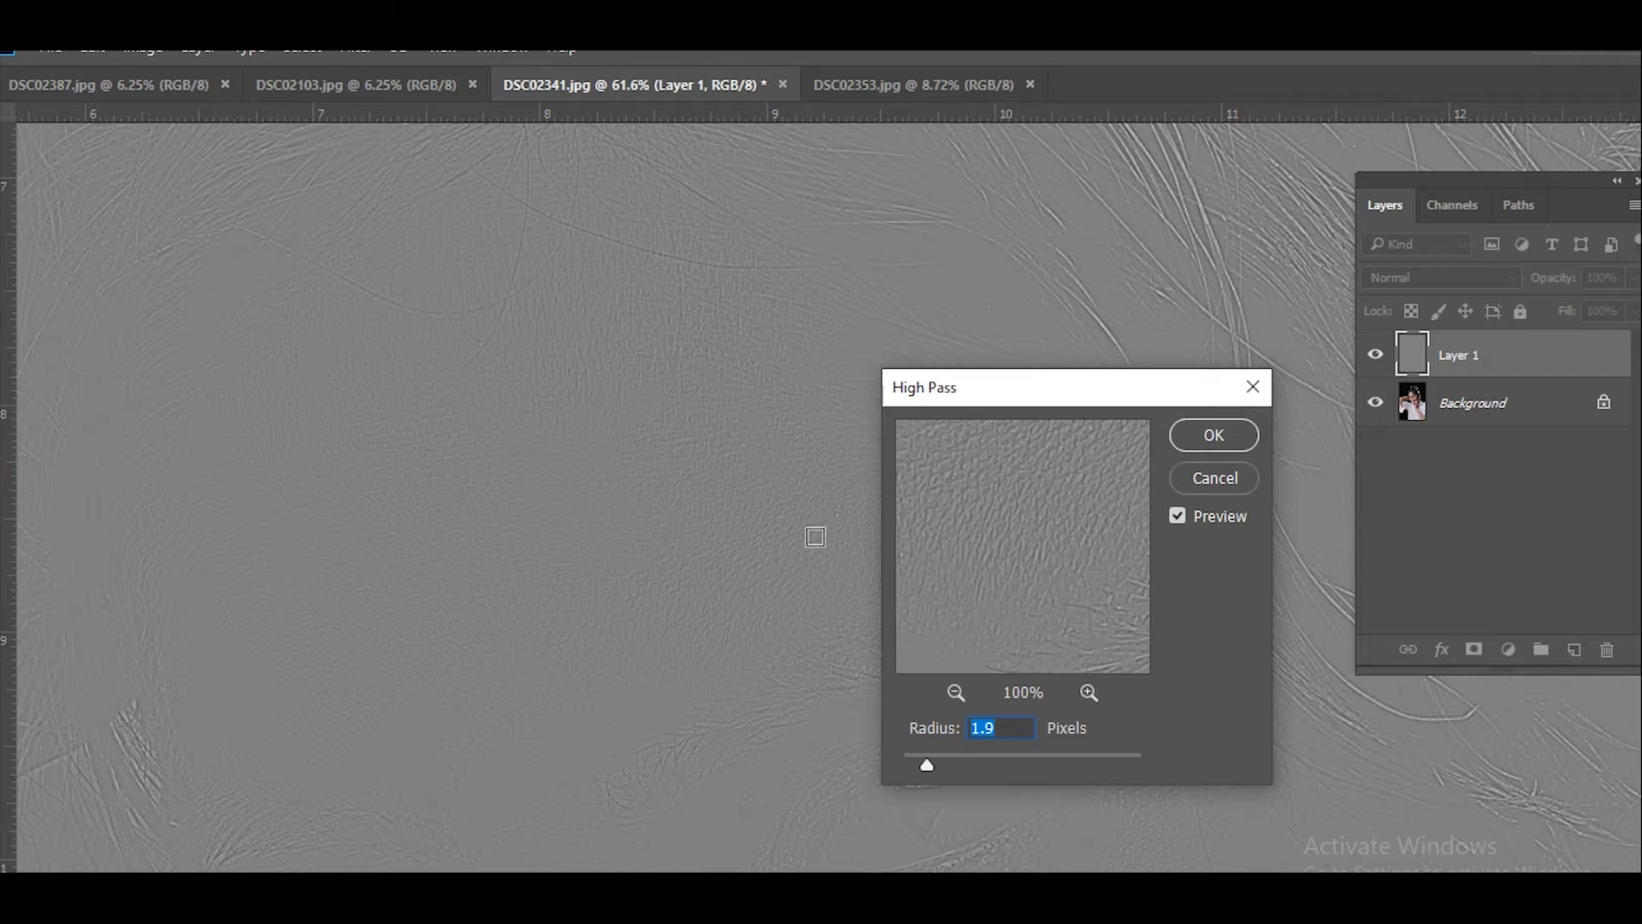
mouse_move(926, 763)
mouse_down()
mouse_move(987, 763)
mouse_move(932, 762)
mouse_up()
click(932, 765)
click(933, 767)
click(1177, 515)
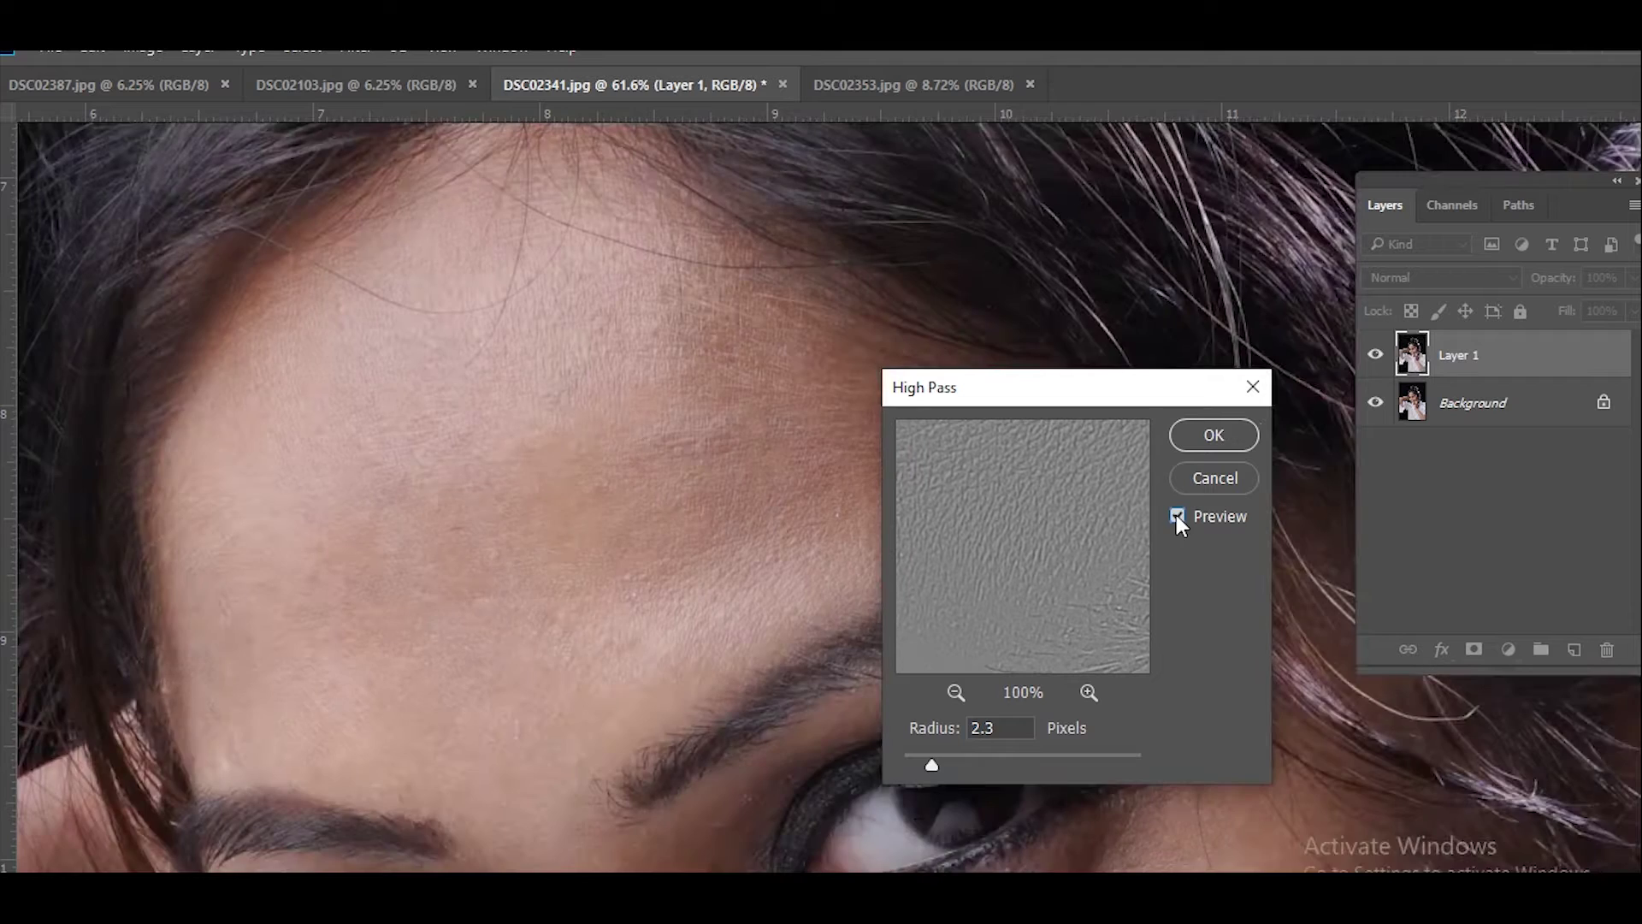
click(1177, 515)
click(1177, 516)
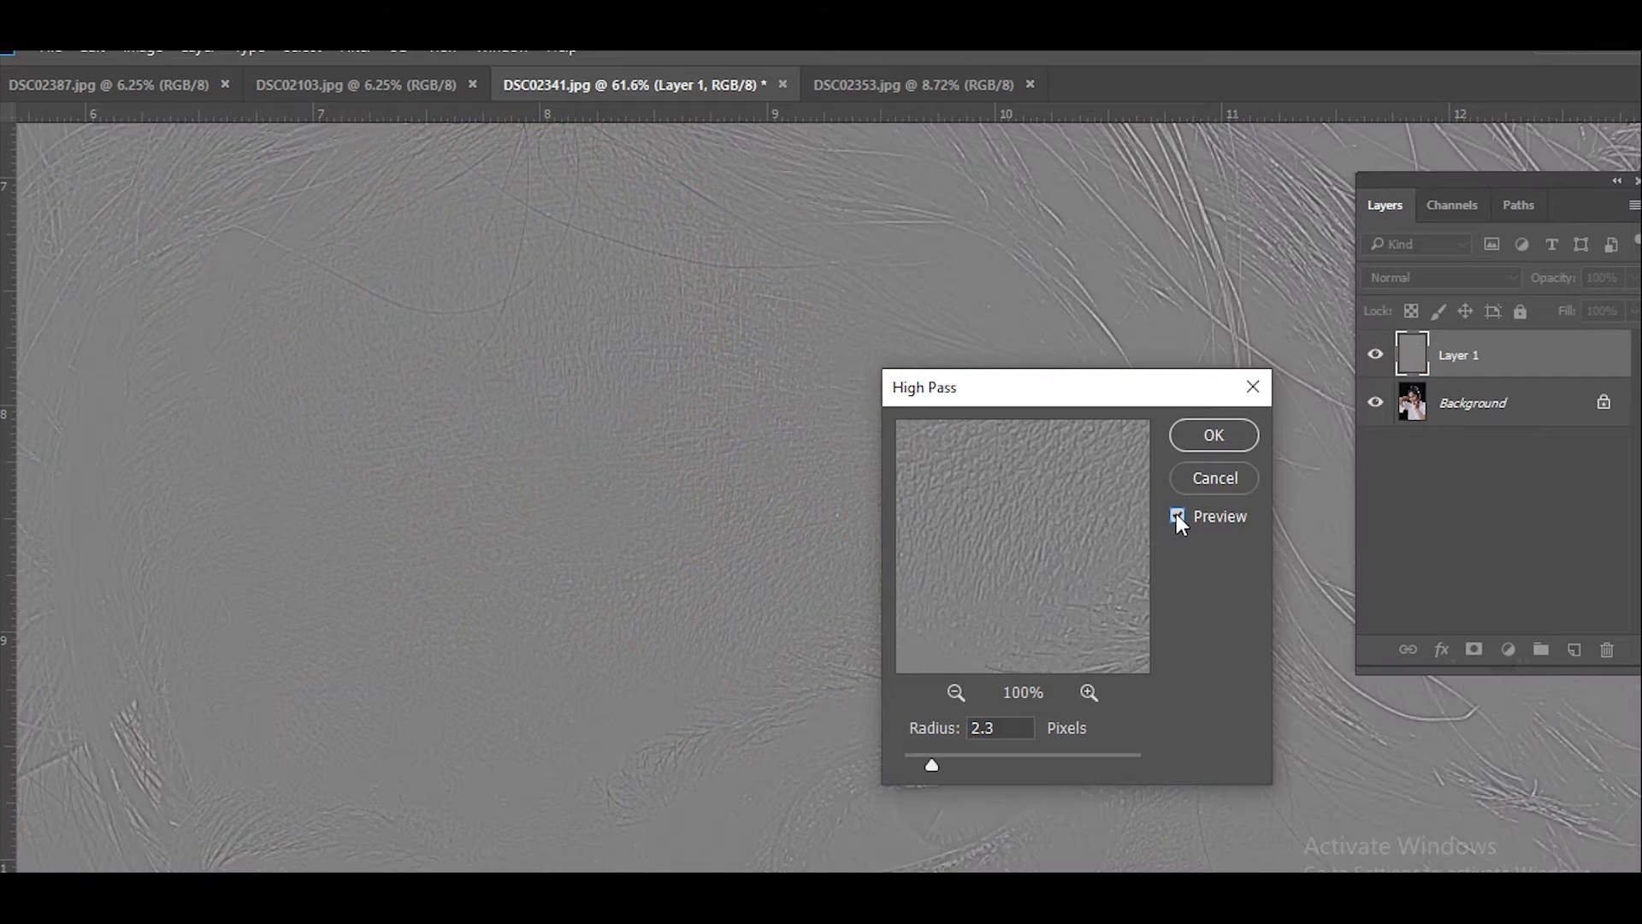
click(1187, 435)
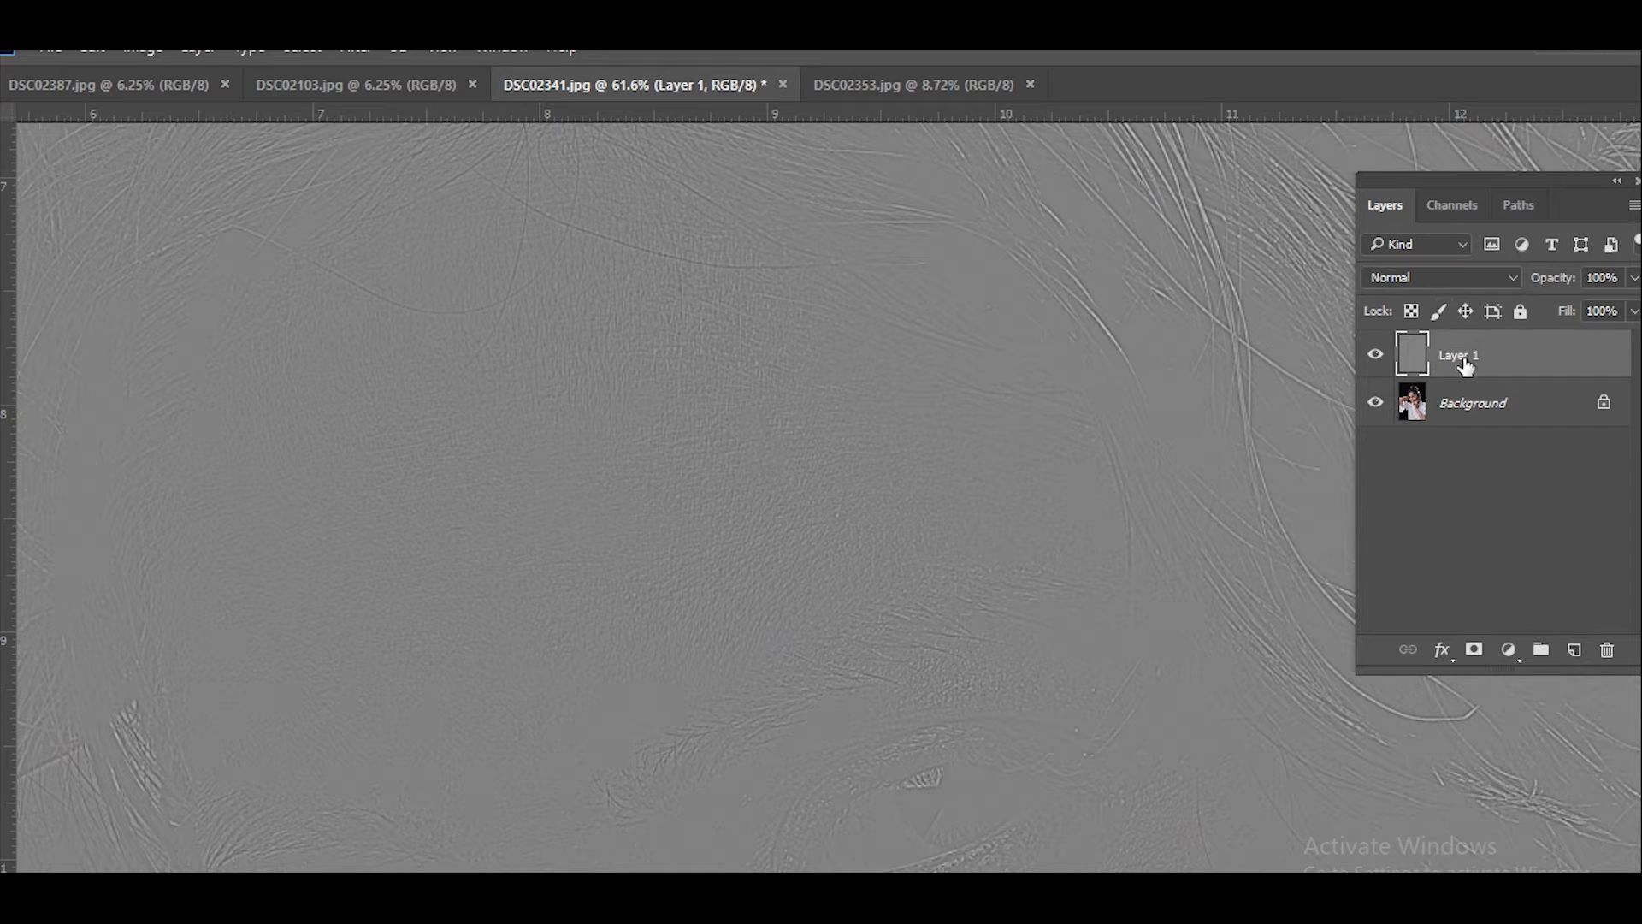
With Layer 1 active and the texture zoomed in, change its blend mode to Hard Light.
click(1475, 409)
click(1478, 354)
scroll(1034, 598, down, 10)
scroll(792, 275, down, 1)
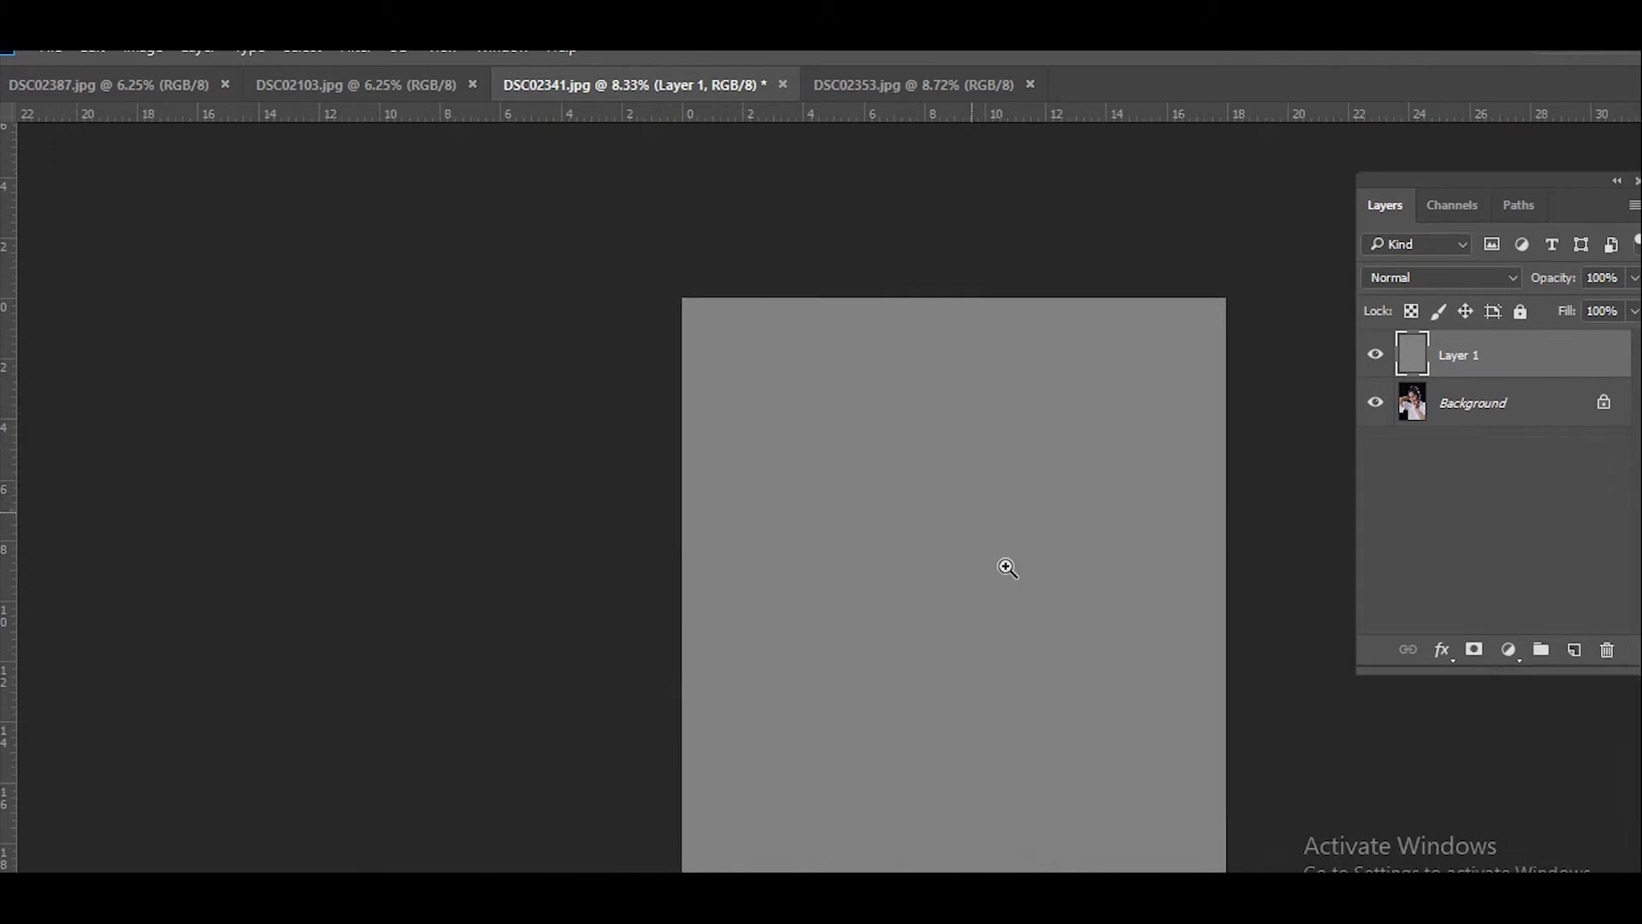
scroll(836, 443, up, 2)
scroll(920, 573, up, 5)
scroll(1055, 587, up, 2)
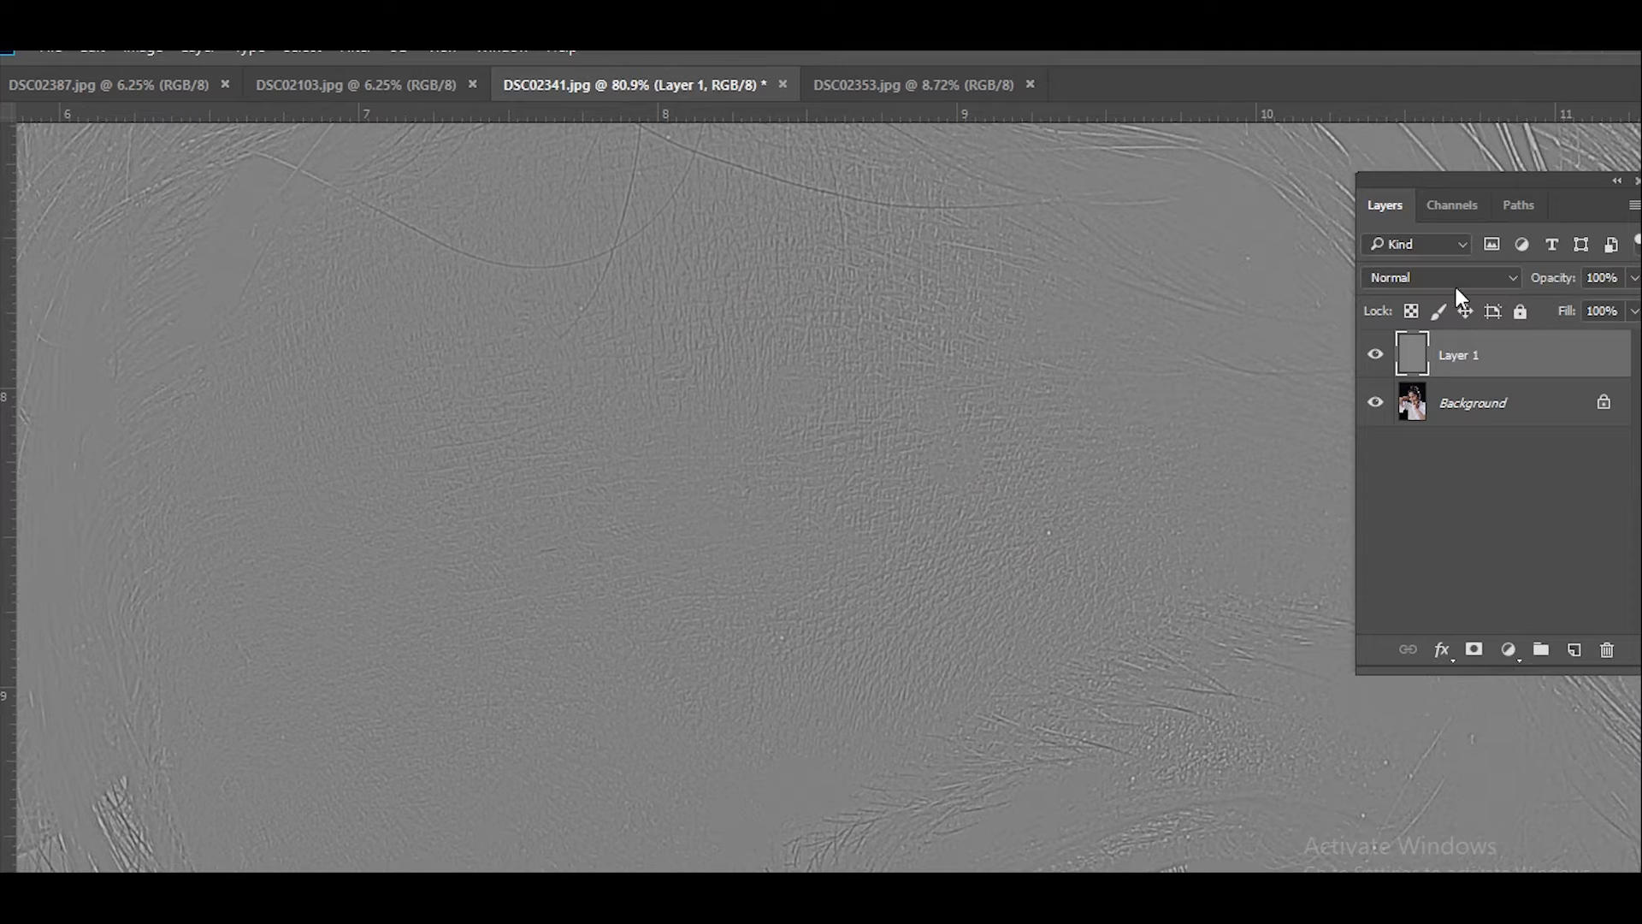
drag(1043, 491, 1156, 488)
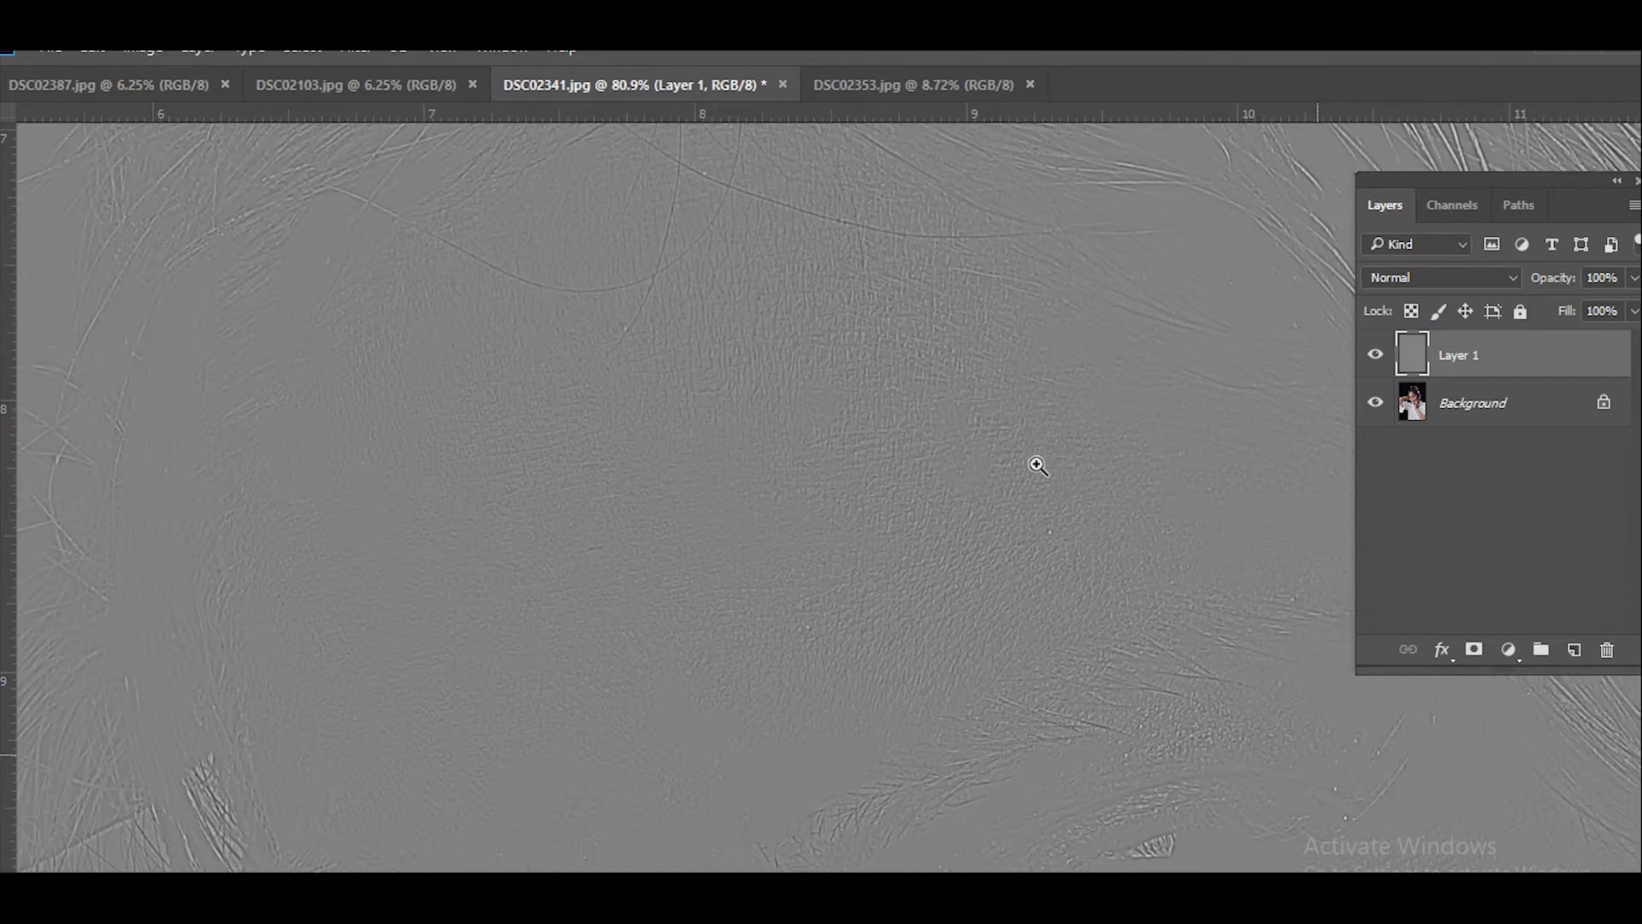
click(1416, 280)
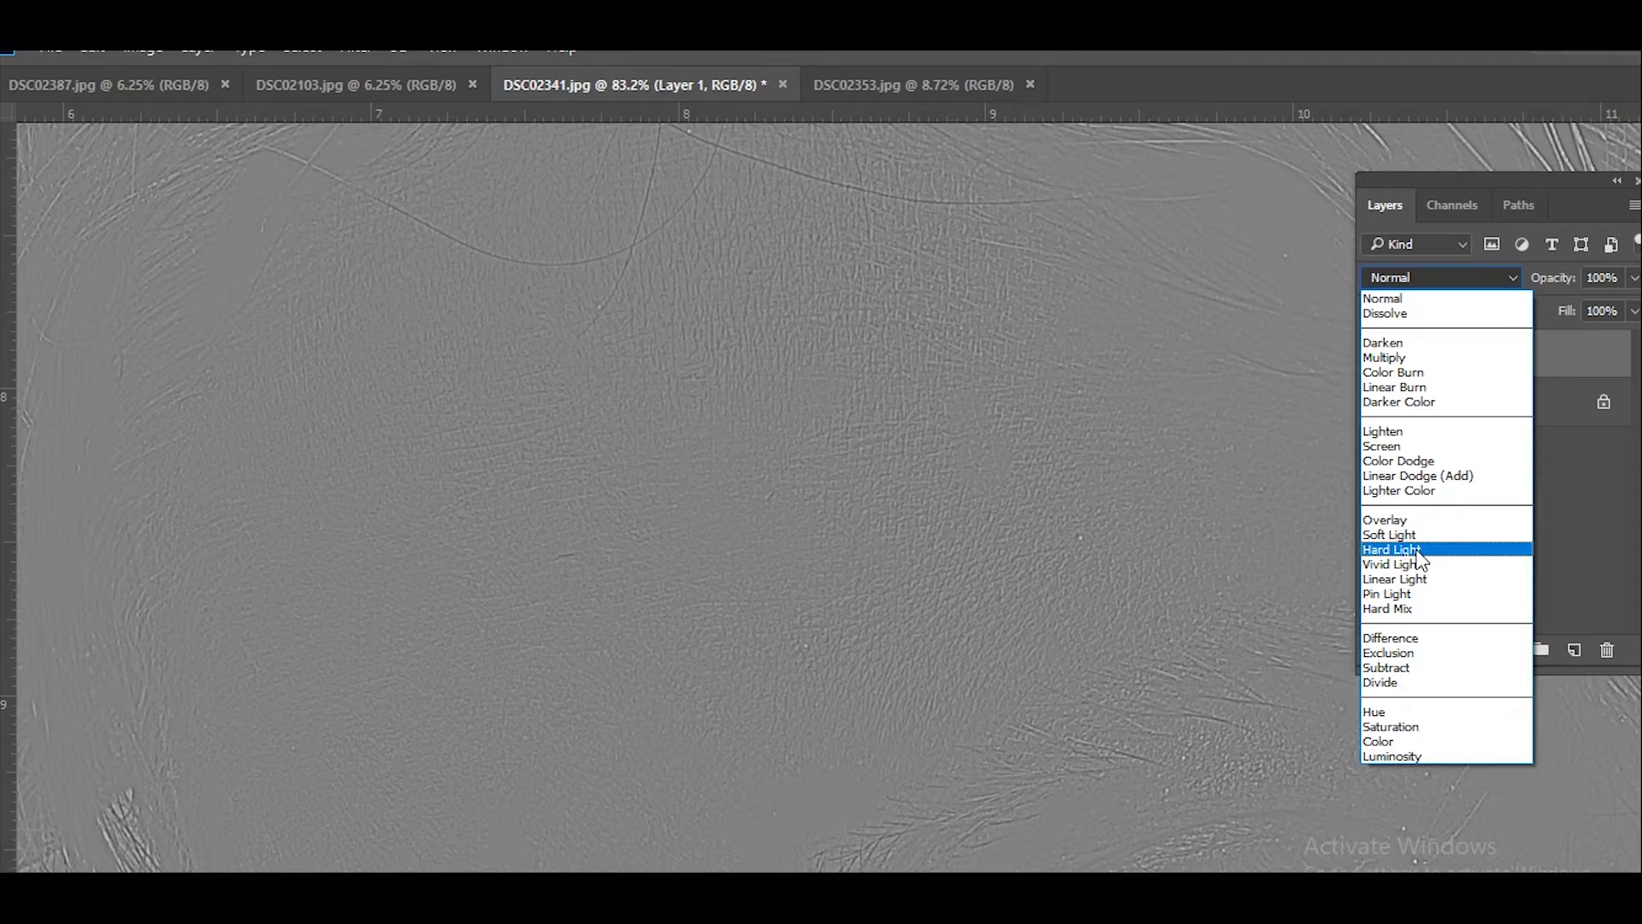
click(1420, 552)
scroll(967, 525, down, 5)
Compare the skin with and without Layer 1, leaving Layer 1 hidden.
scroll(836, 165, down, 5)
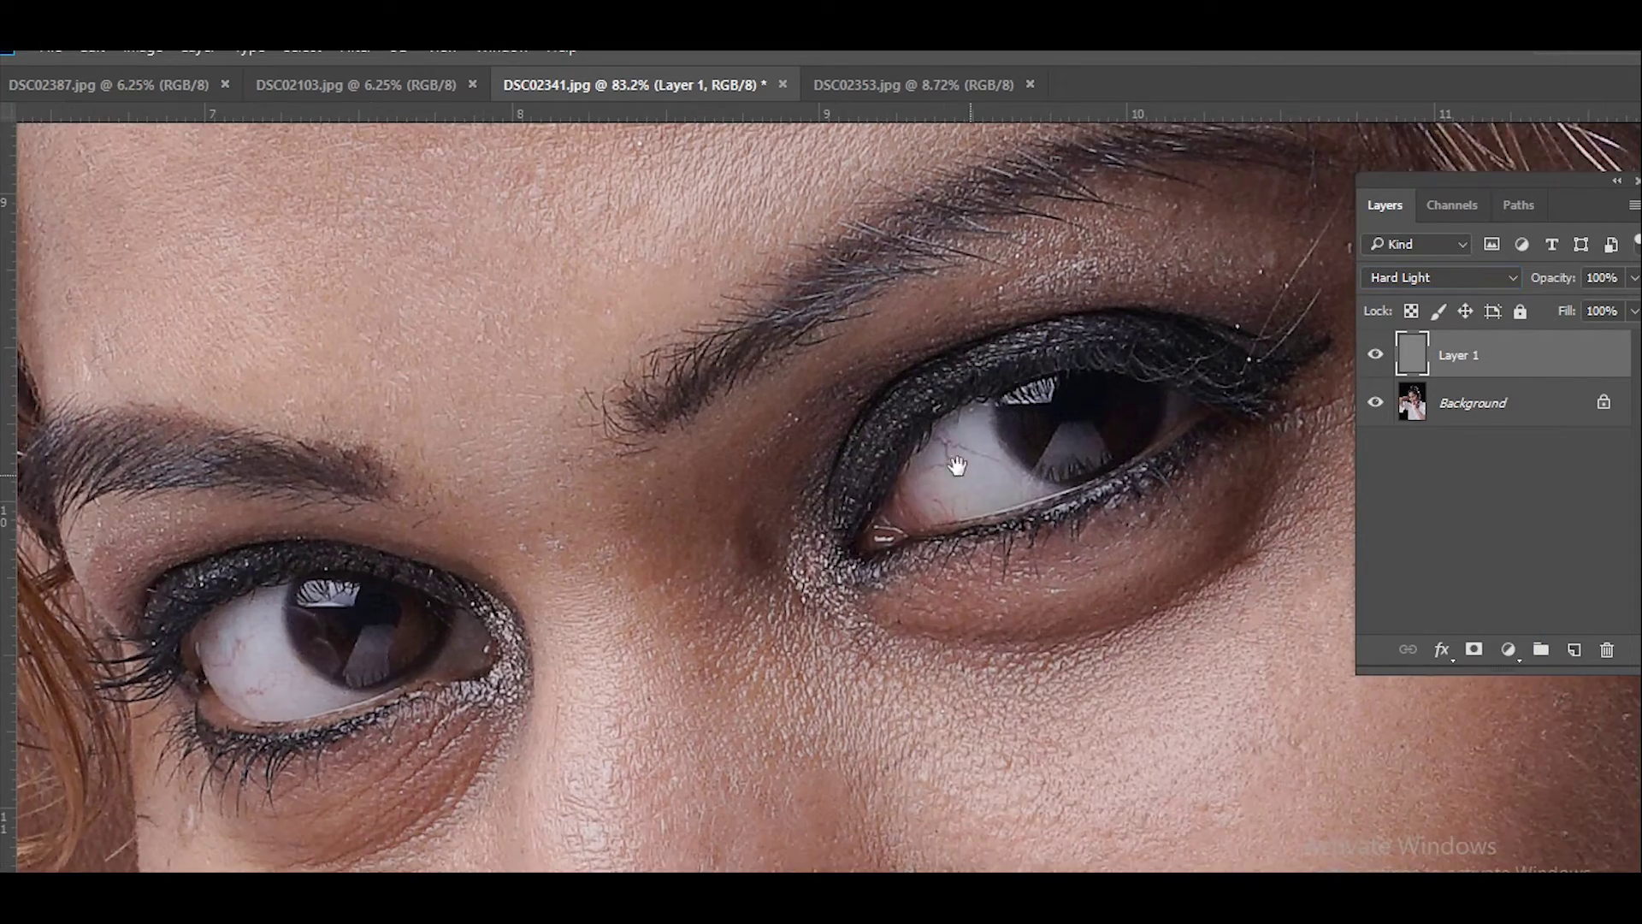
click(1374, 354)
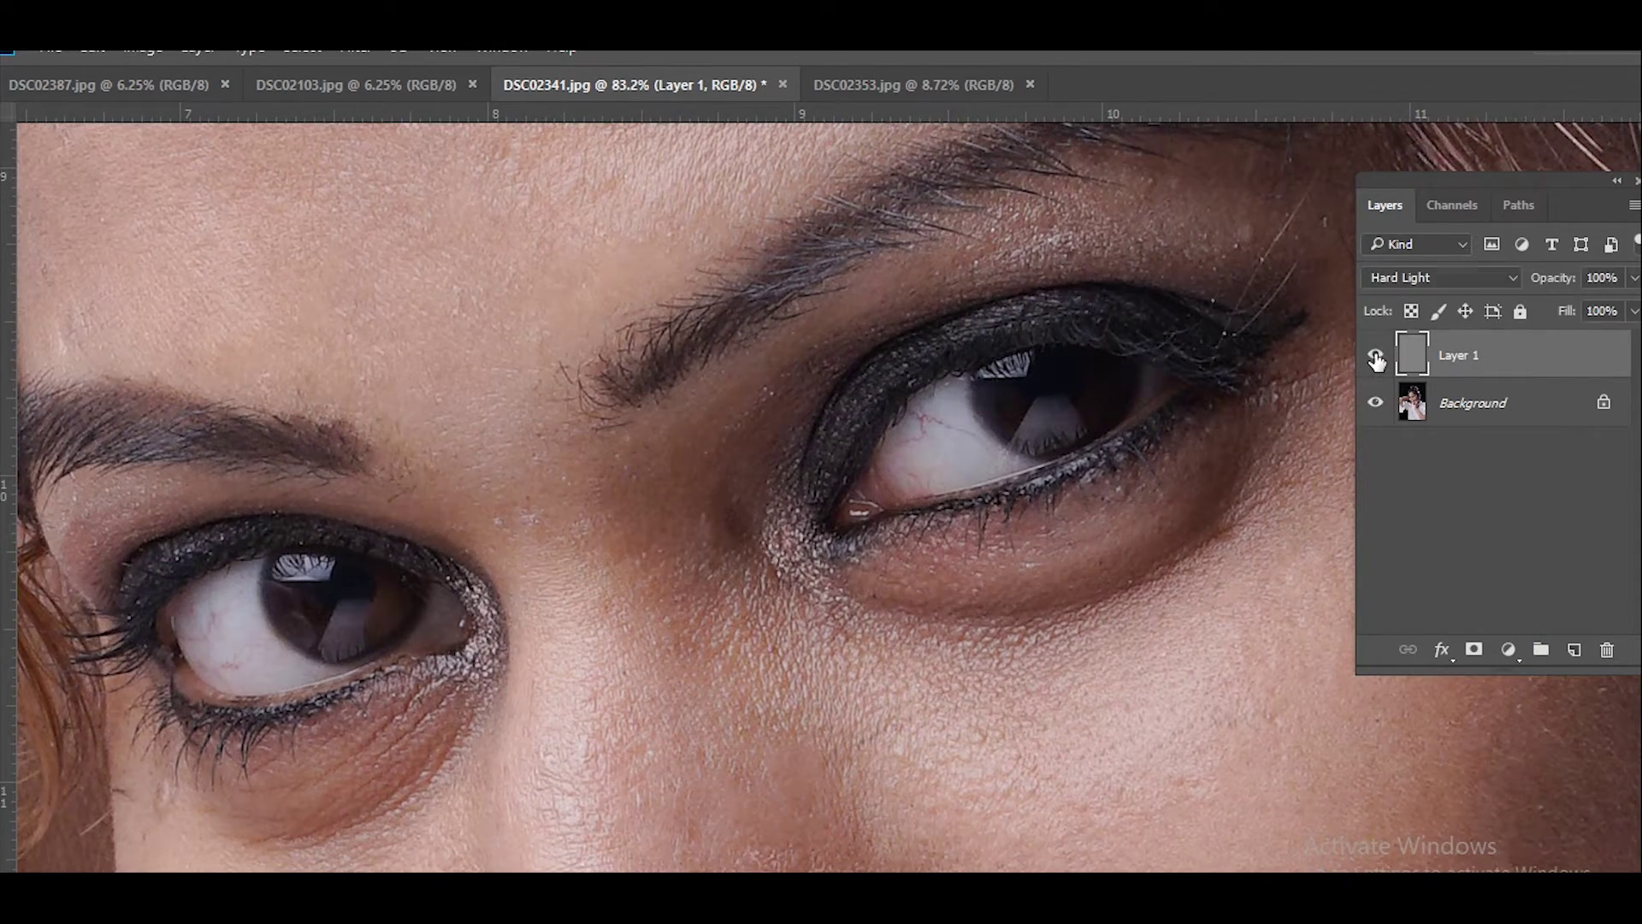
click(1376, 357)
scroll(787, 355, down, 5)
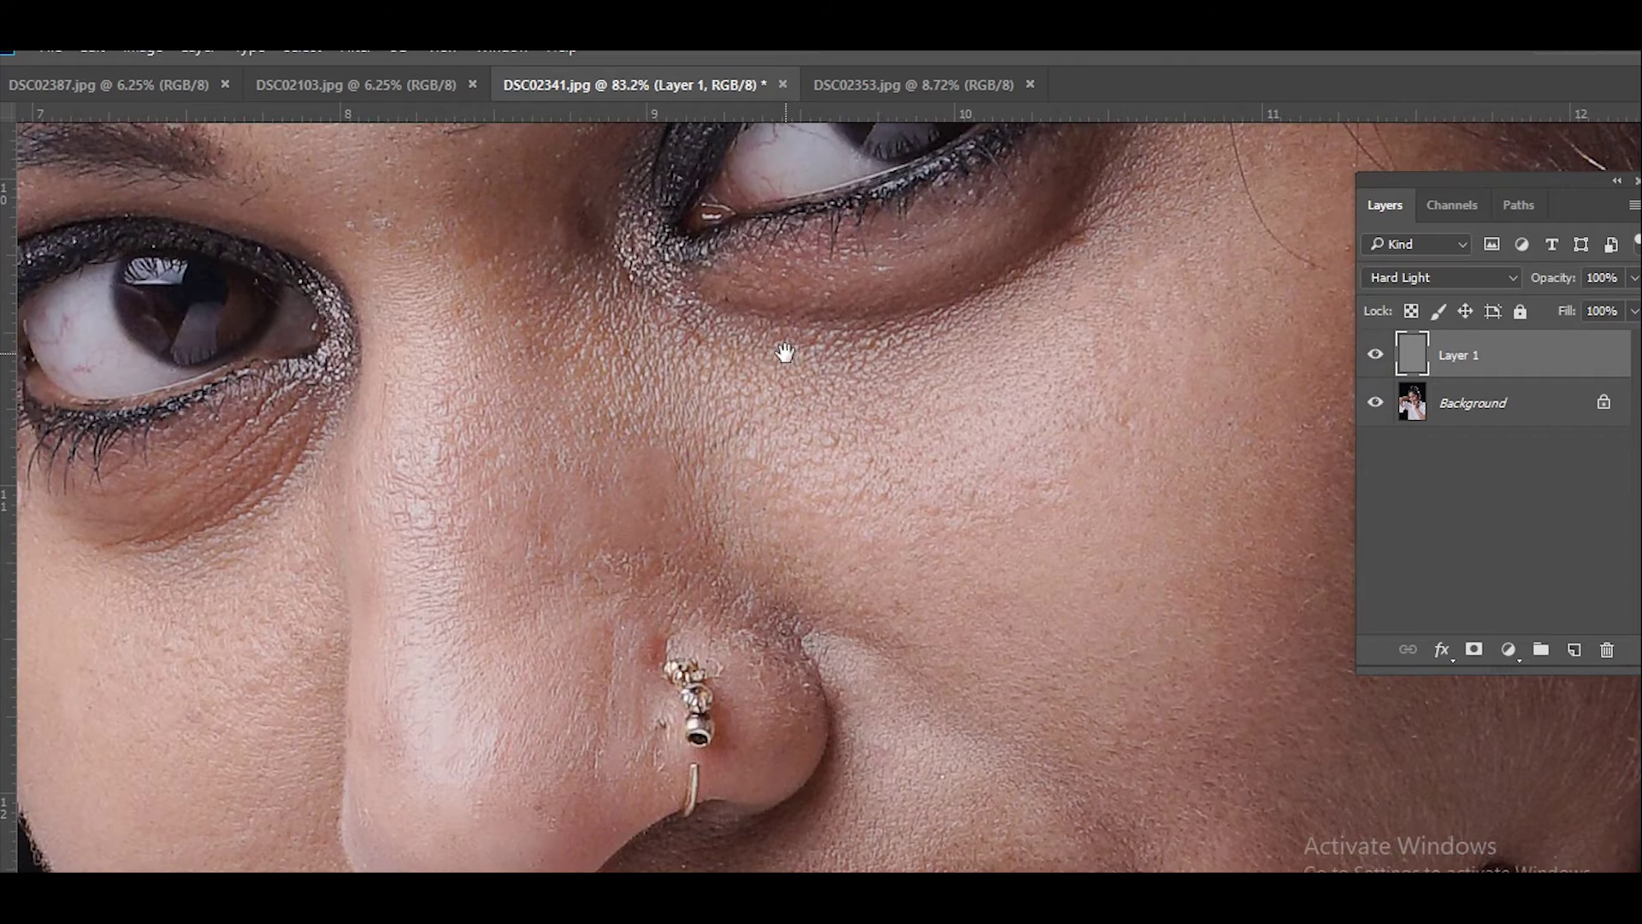
click(1377, 356)
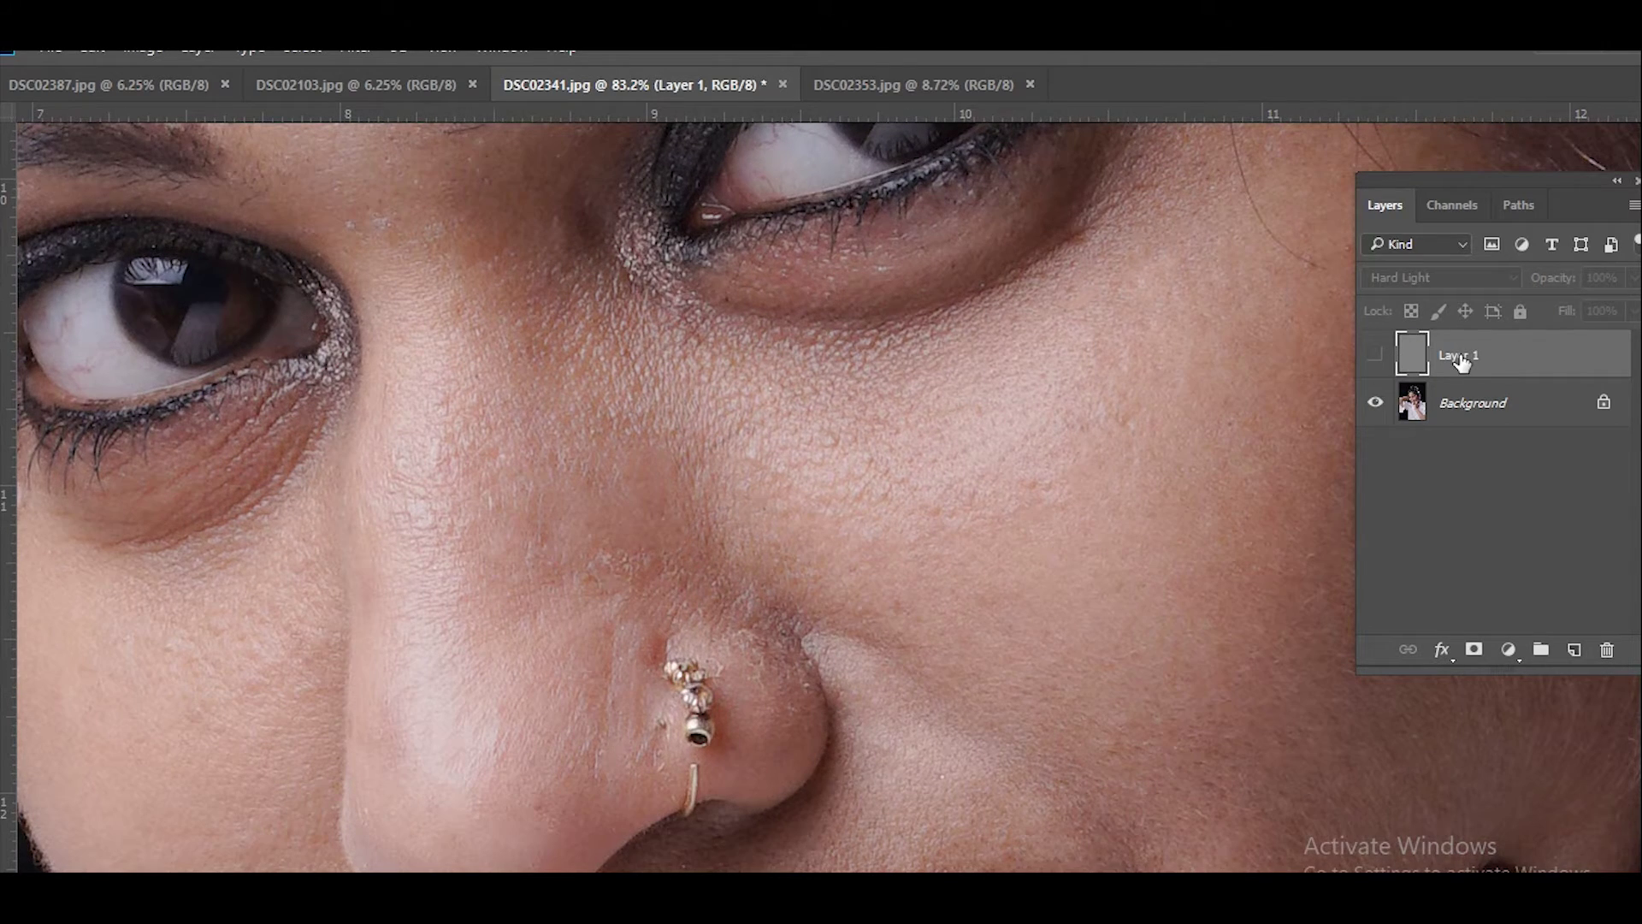
Duplicate the Background layer into a Background copy.
click(1478, 410)
key(ctrl+j)
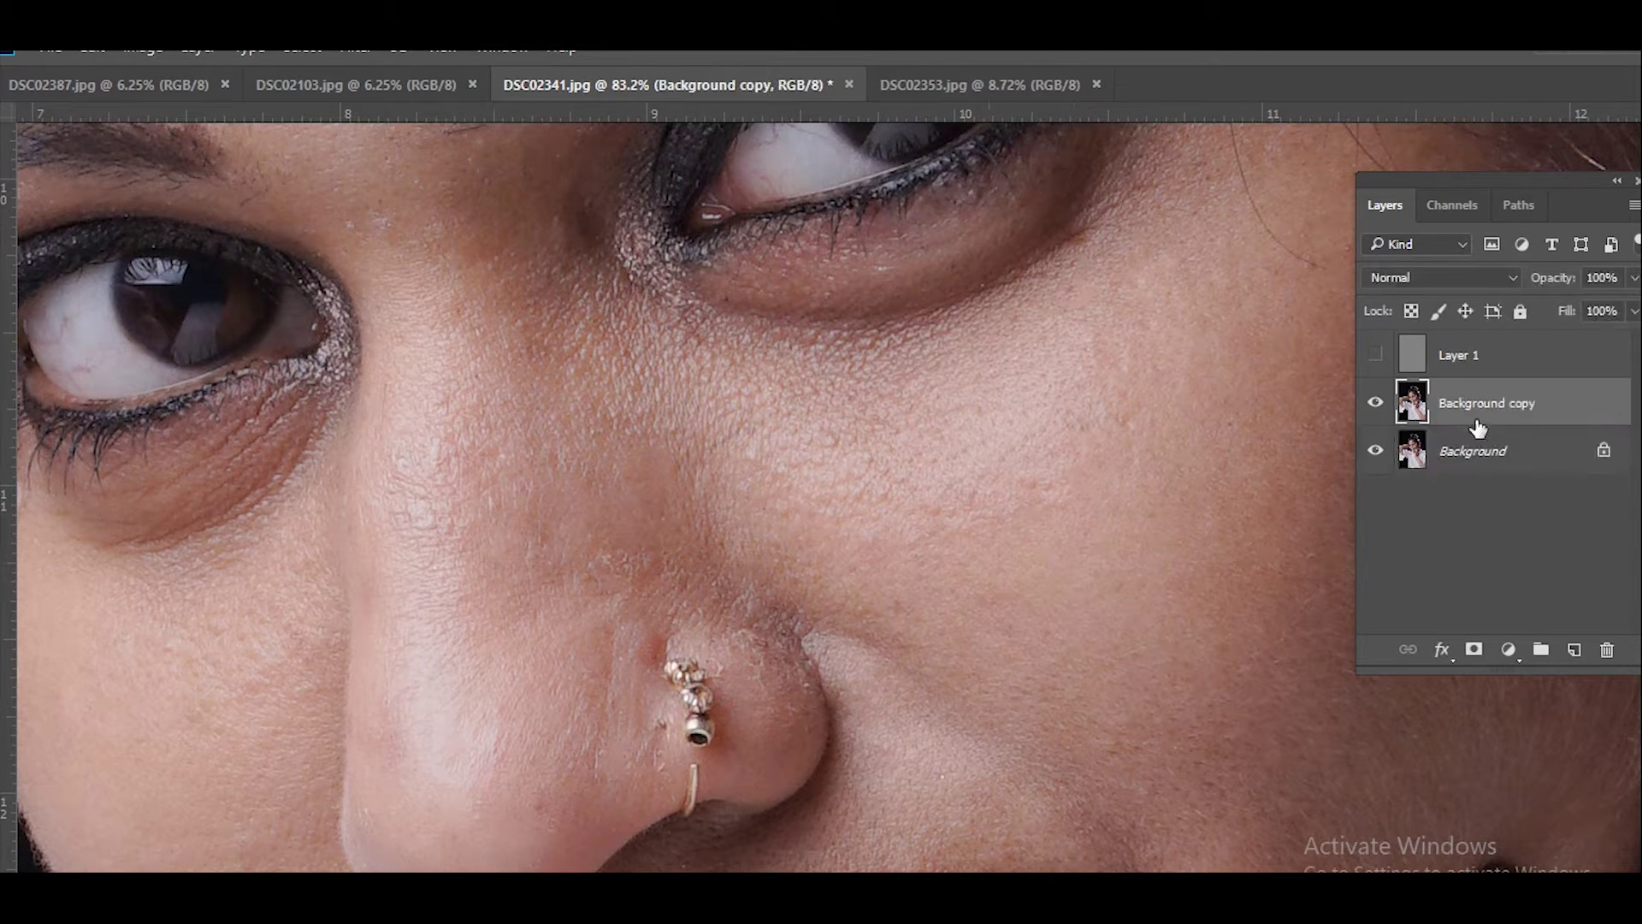
scroll(416, 407, up, 5)
scroll(795, 312, down, 3)
scroll(795, 359, up, 2)
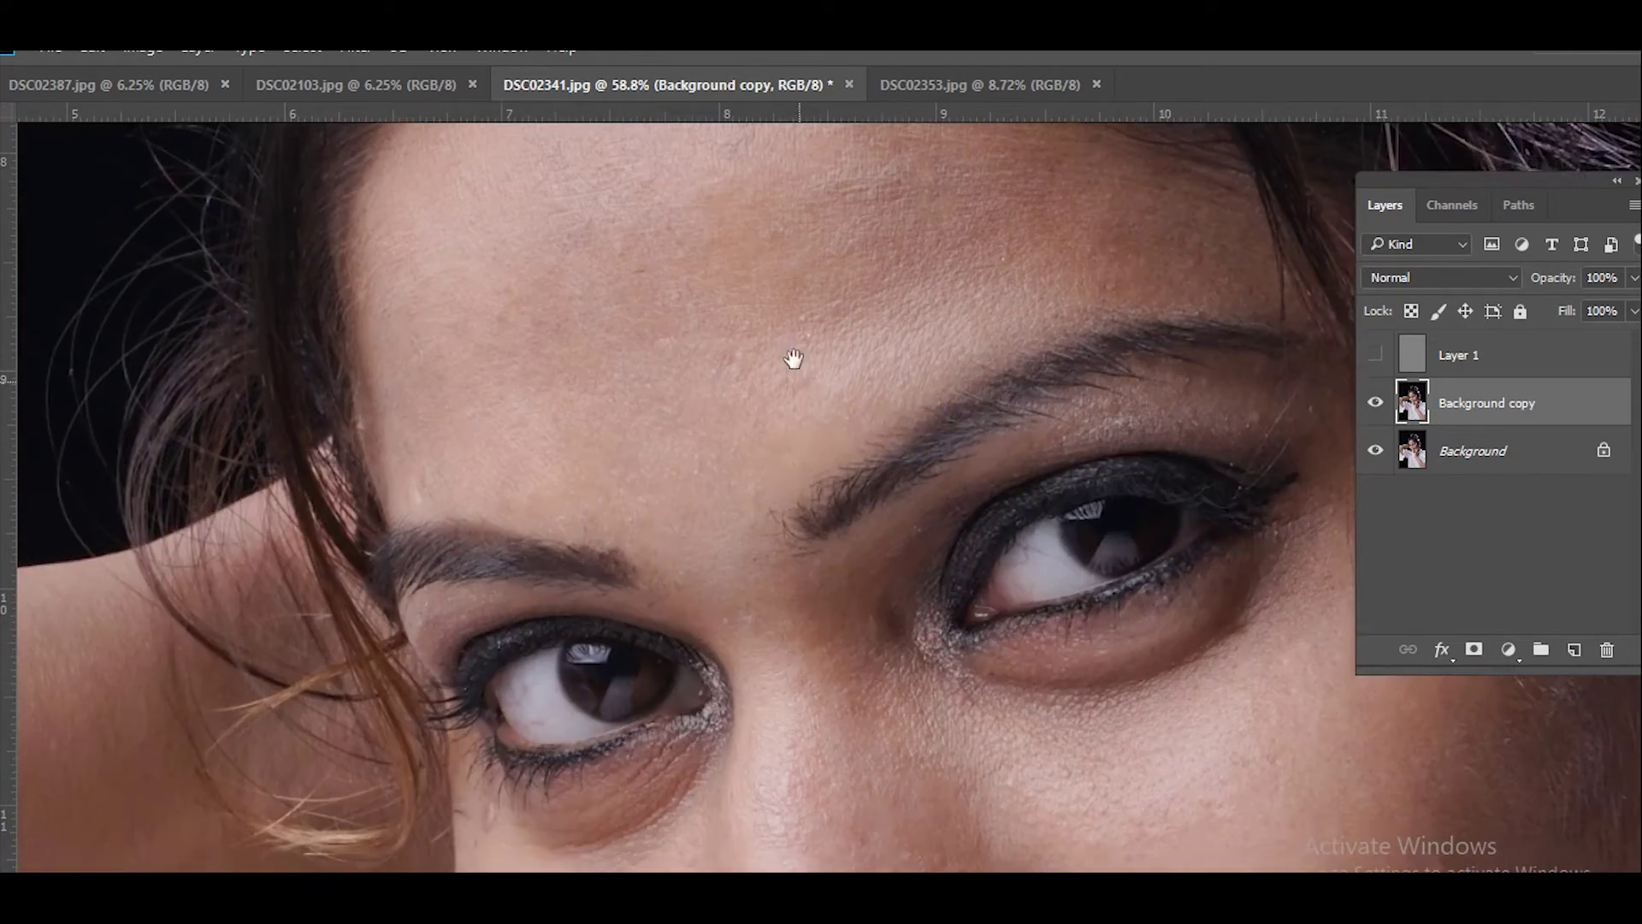
scroll(709, 330, up, 2)
scroll(708, 330, up, 1)
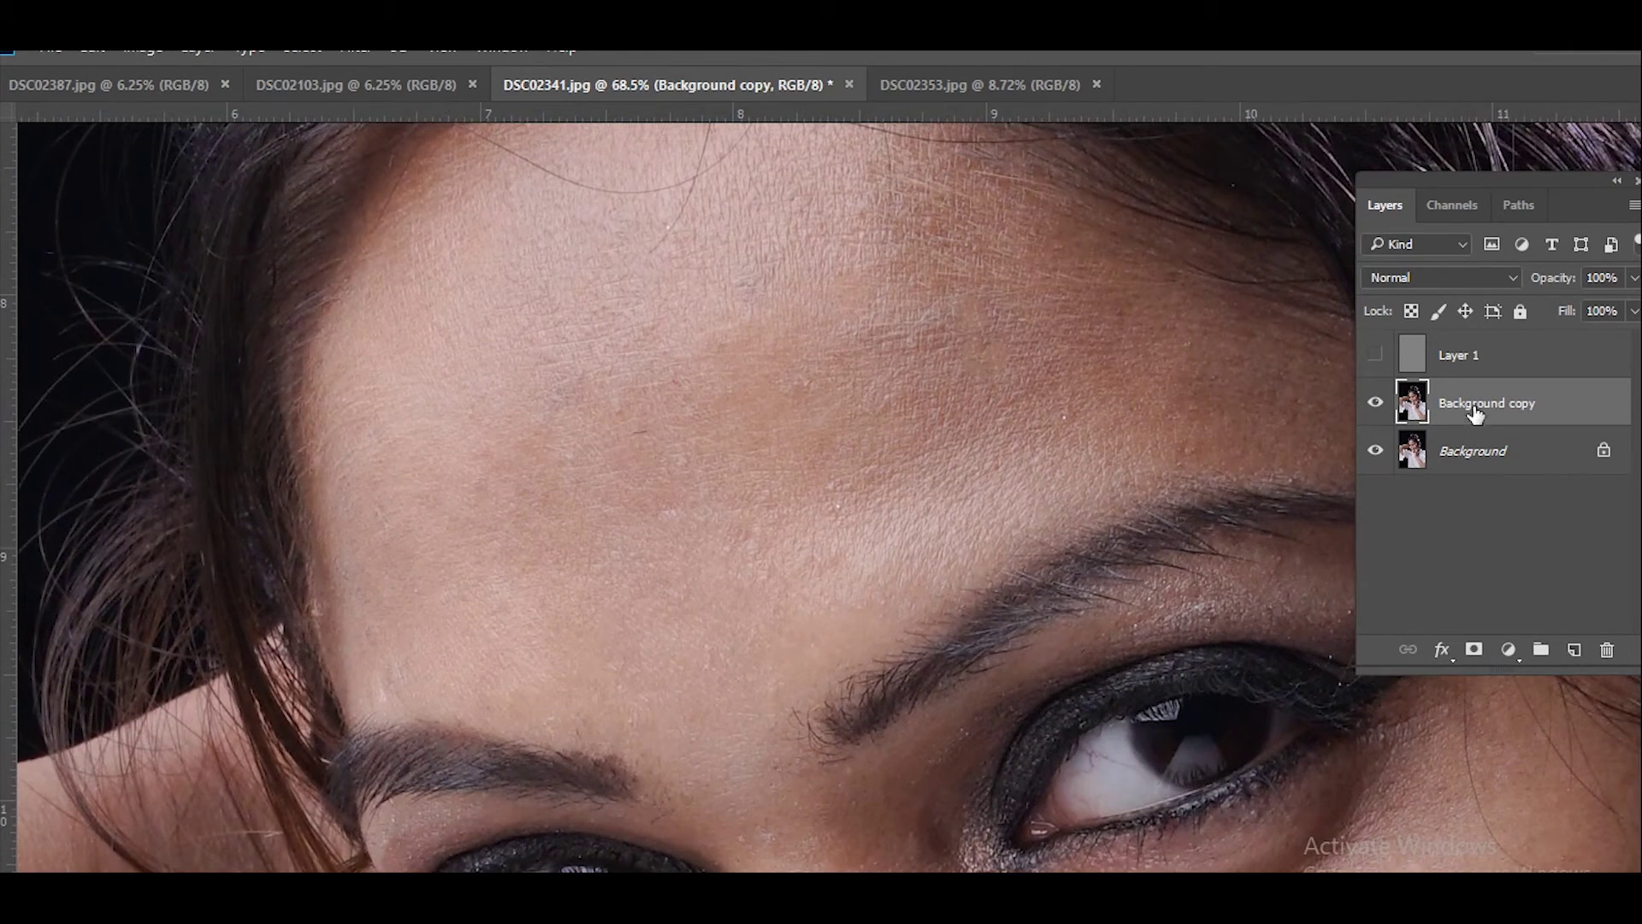
Add an empty Layer 2 above Background copy and bring the forehead into view.
key(ctrl+shift+n)
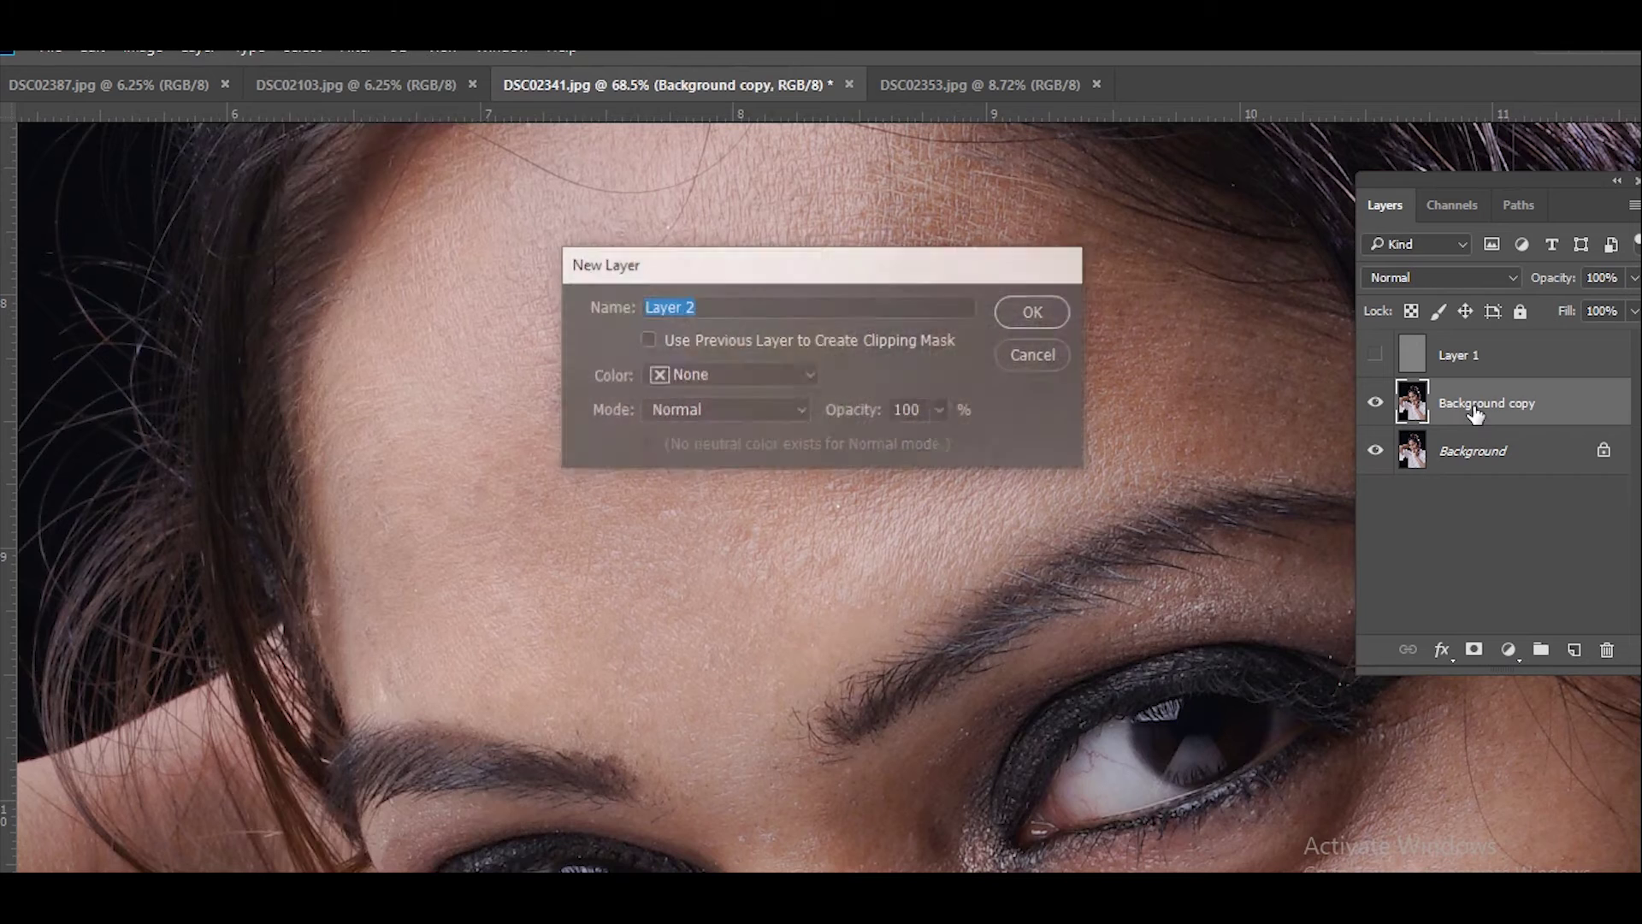
key(Return)
drag(828, 388, 836, 448)
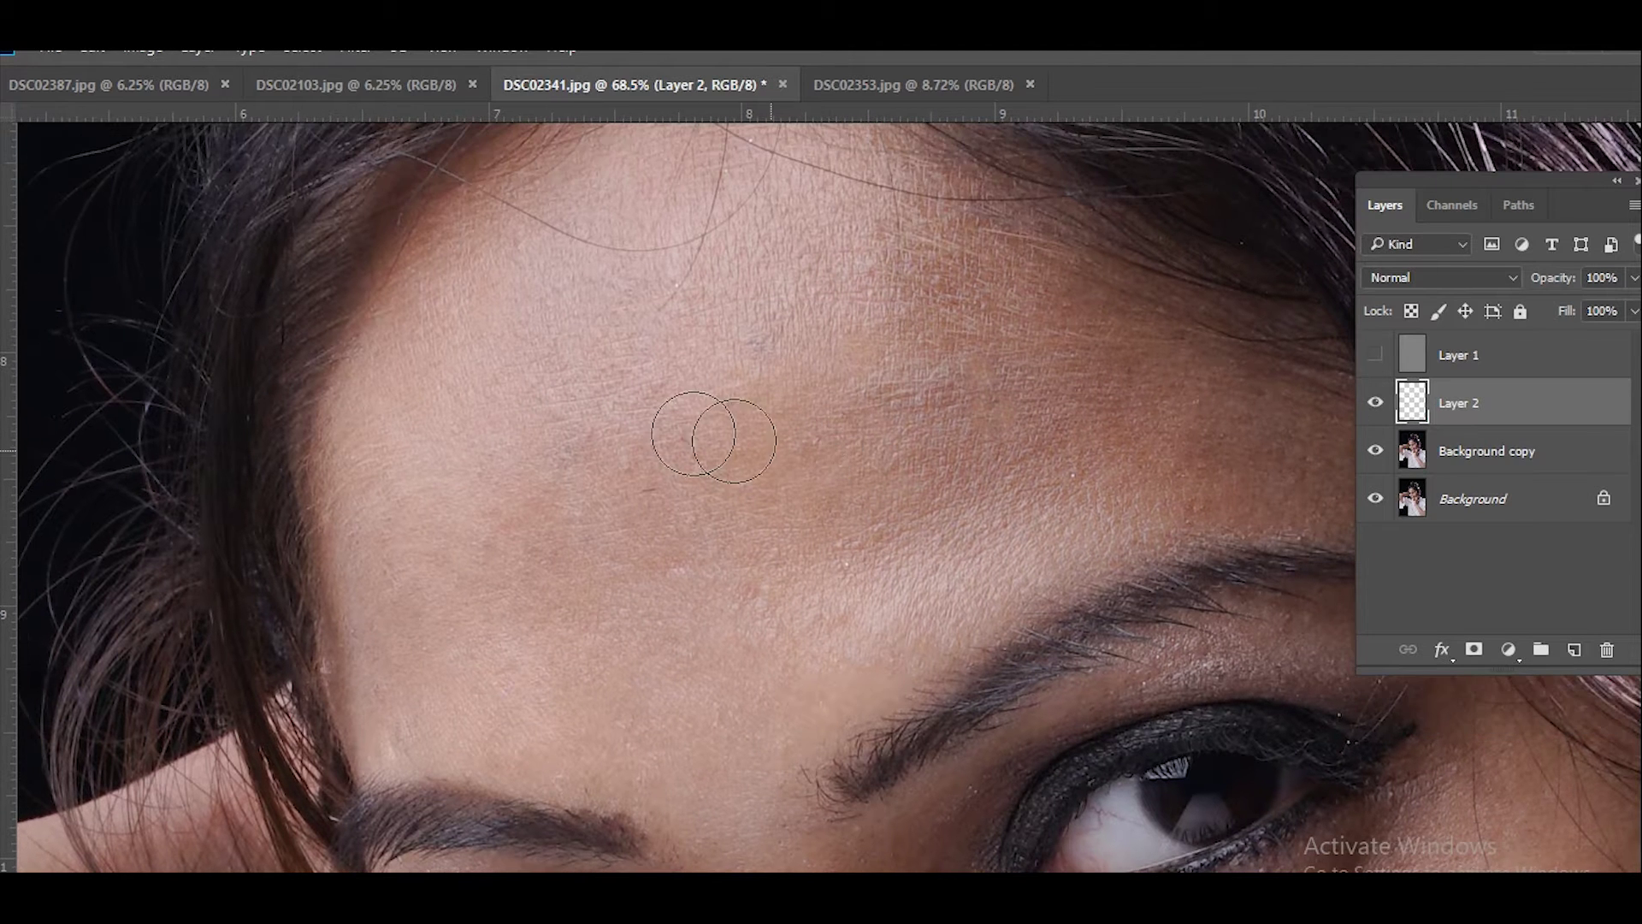
Turn Layer 1 back on and size the soft brush to cover the forehead.
alt+right_click(489, 417)
alt+right_click(511, 391)
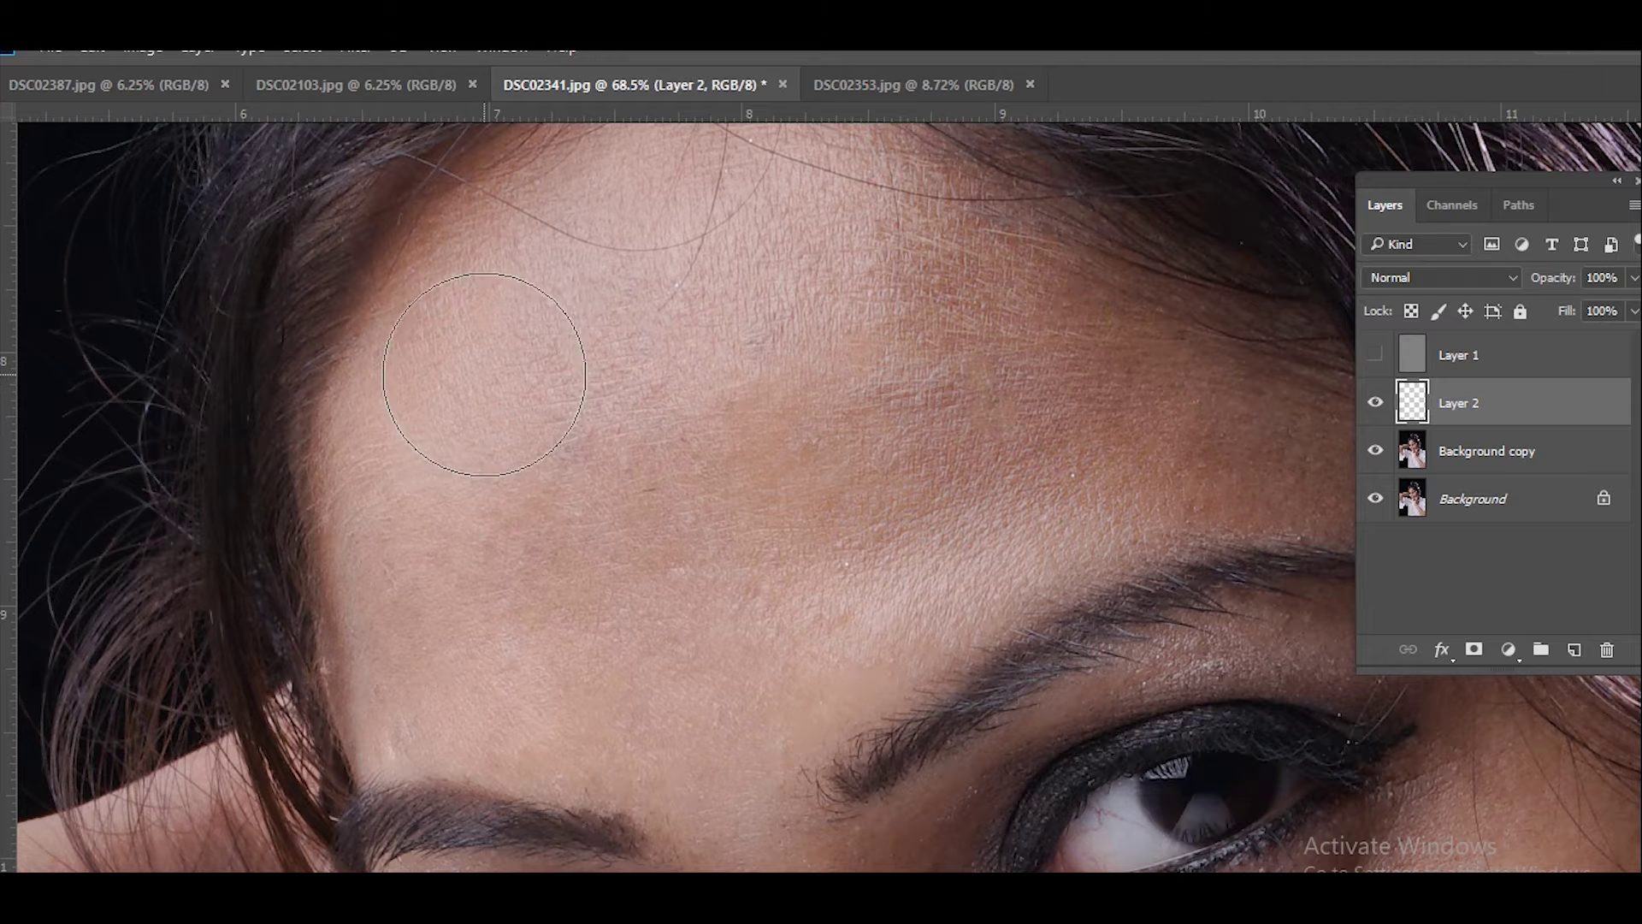
alt+right_click(411, 507)
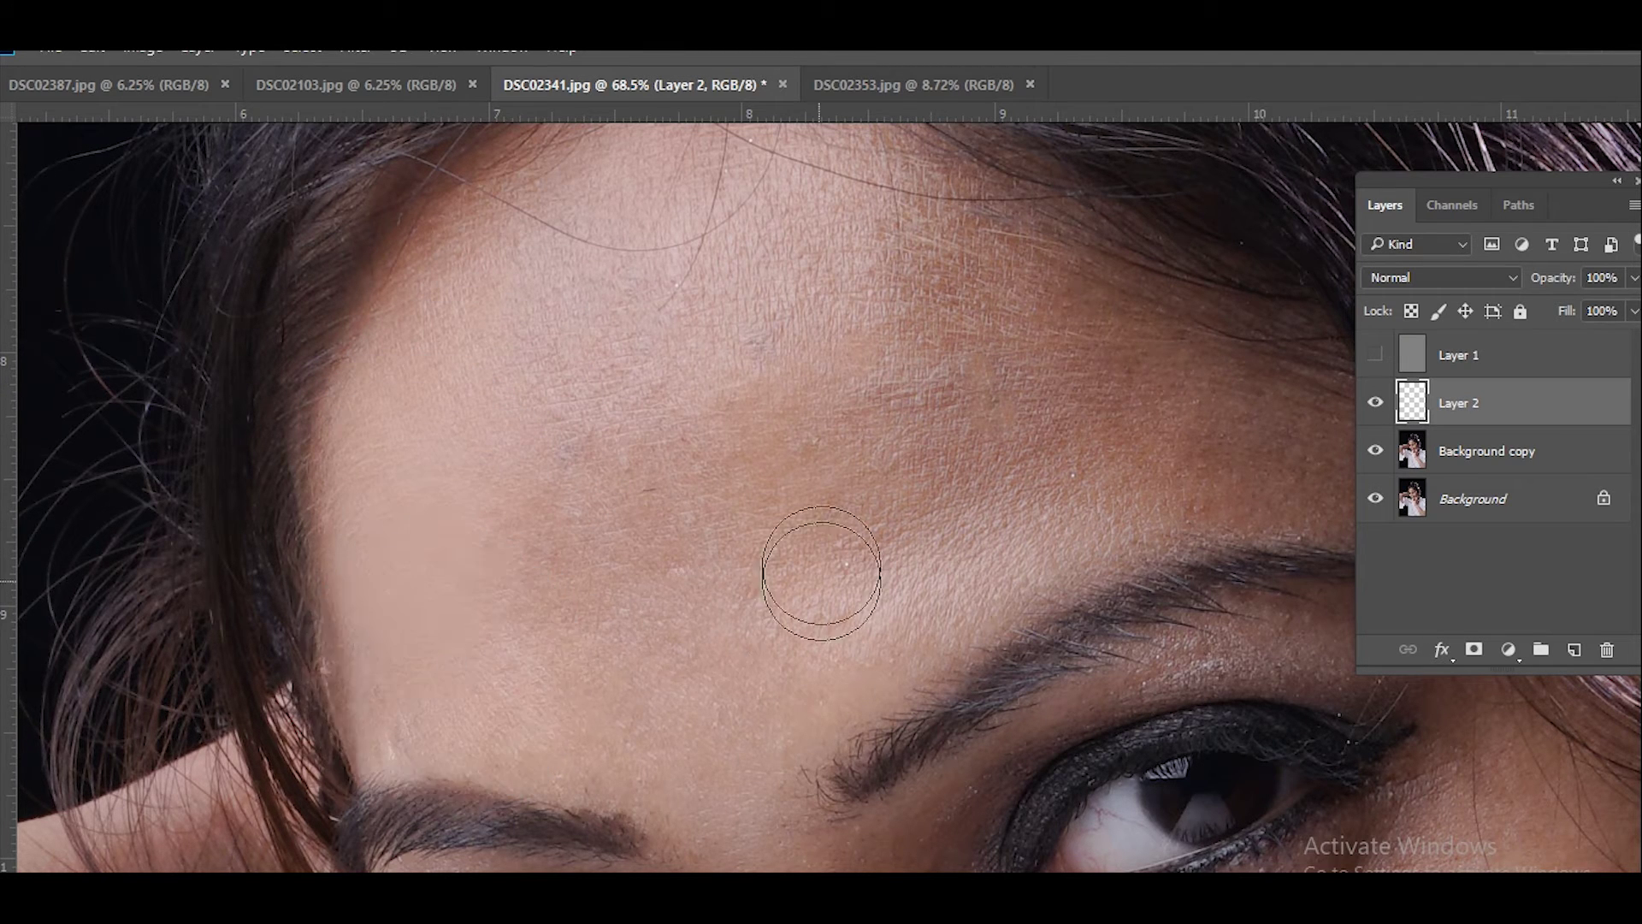
click(1376, 355)
alt+right_click(403, 652)
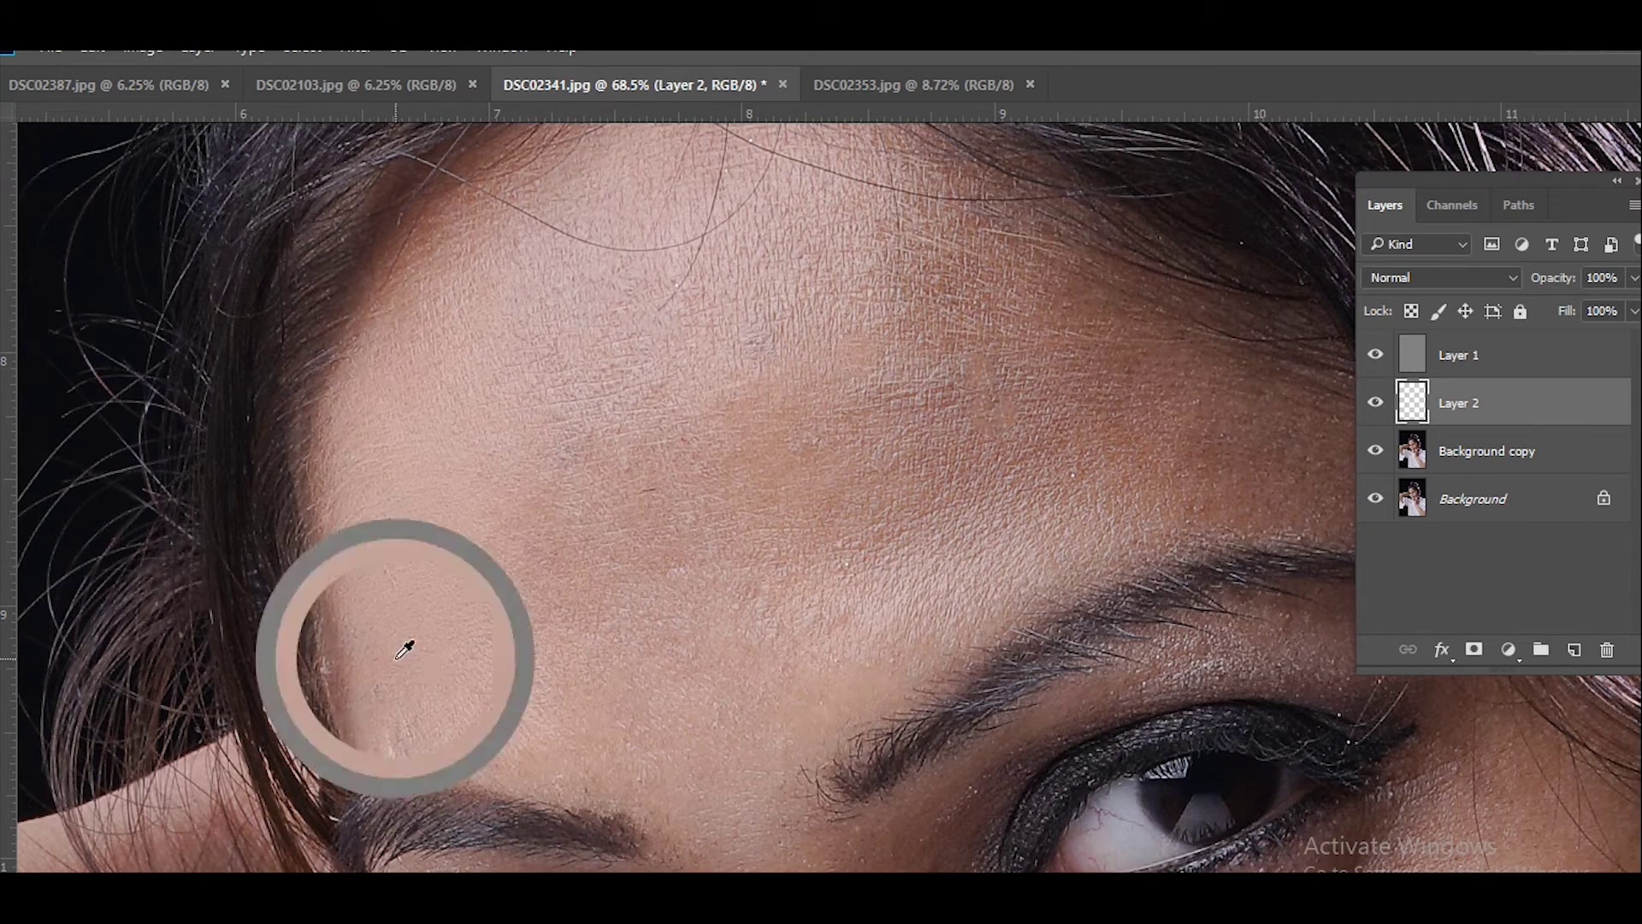
Sample skin tones and paint them across the middle of the forehead on Layer 2.
alt+click(471, 561)
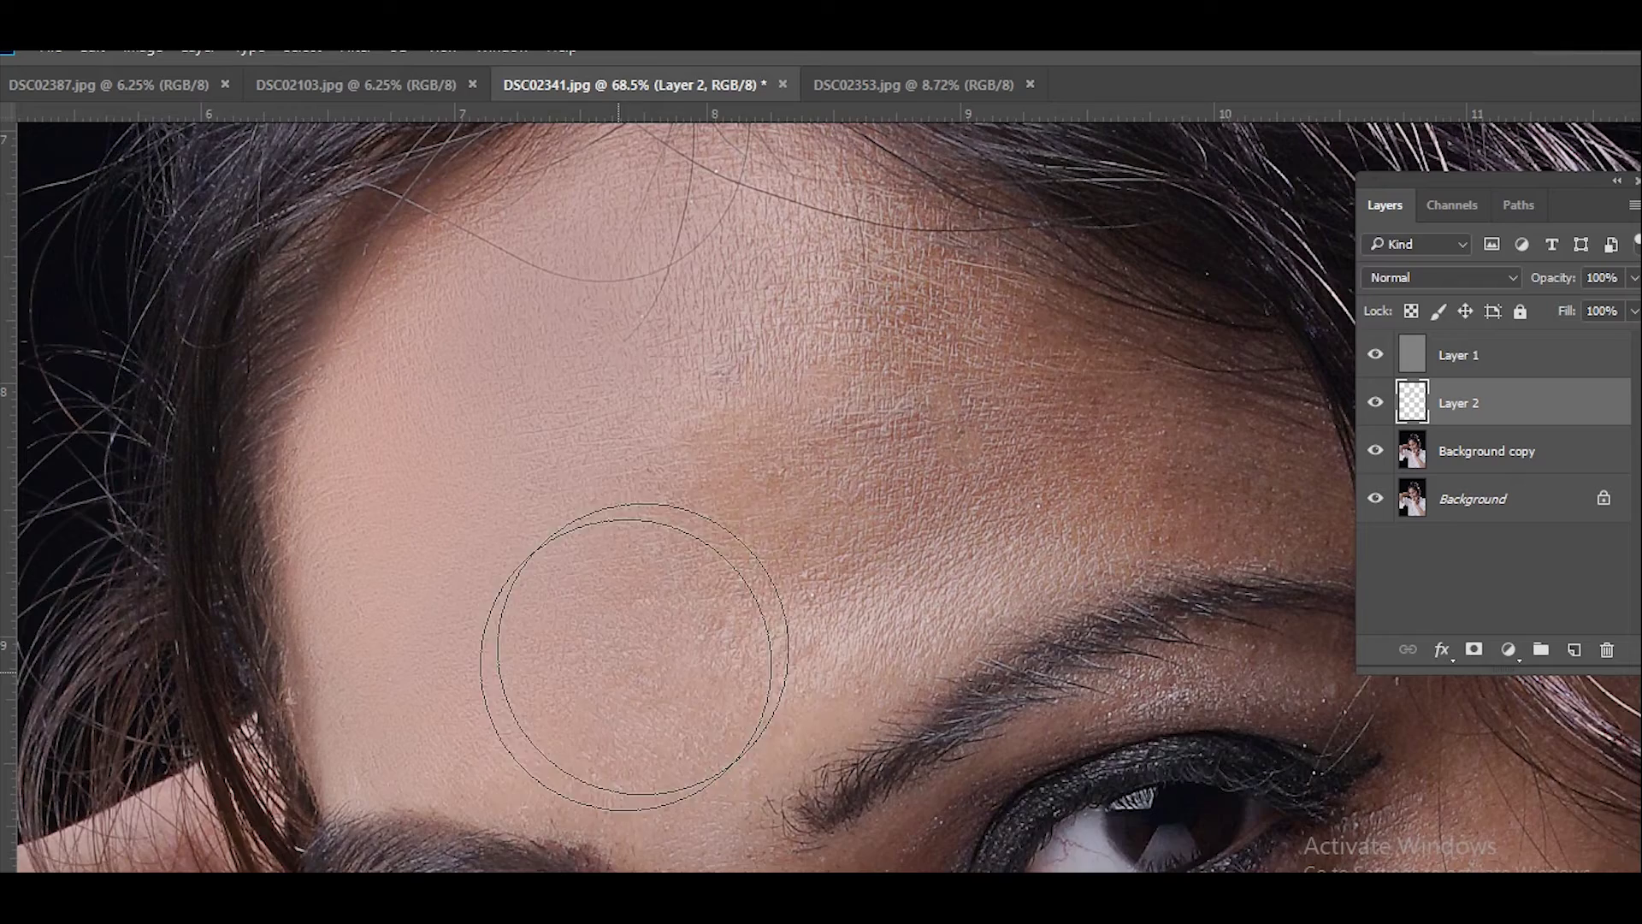
drag(593, 403, 789, 404)
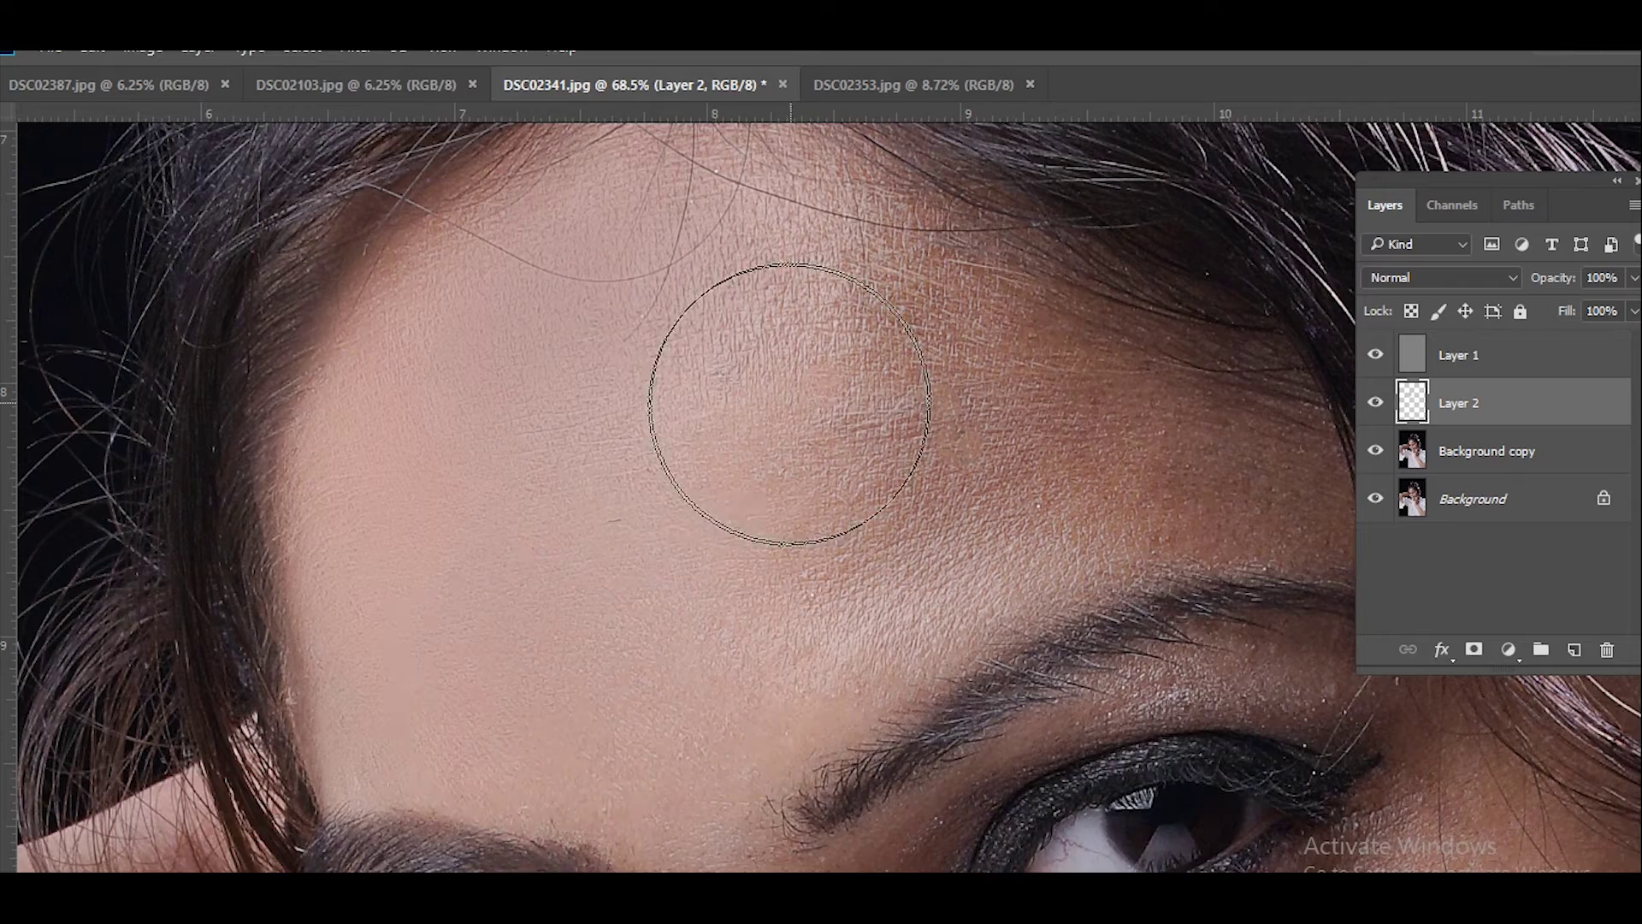
drag(634, 454, 570, 513)
alt+click(590, 352)
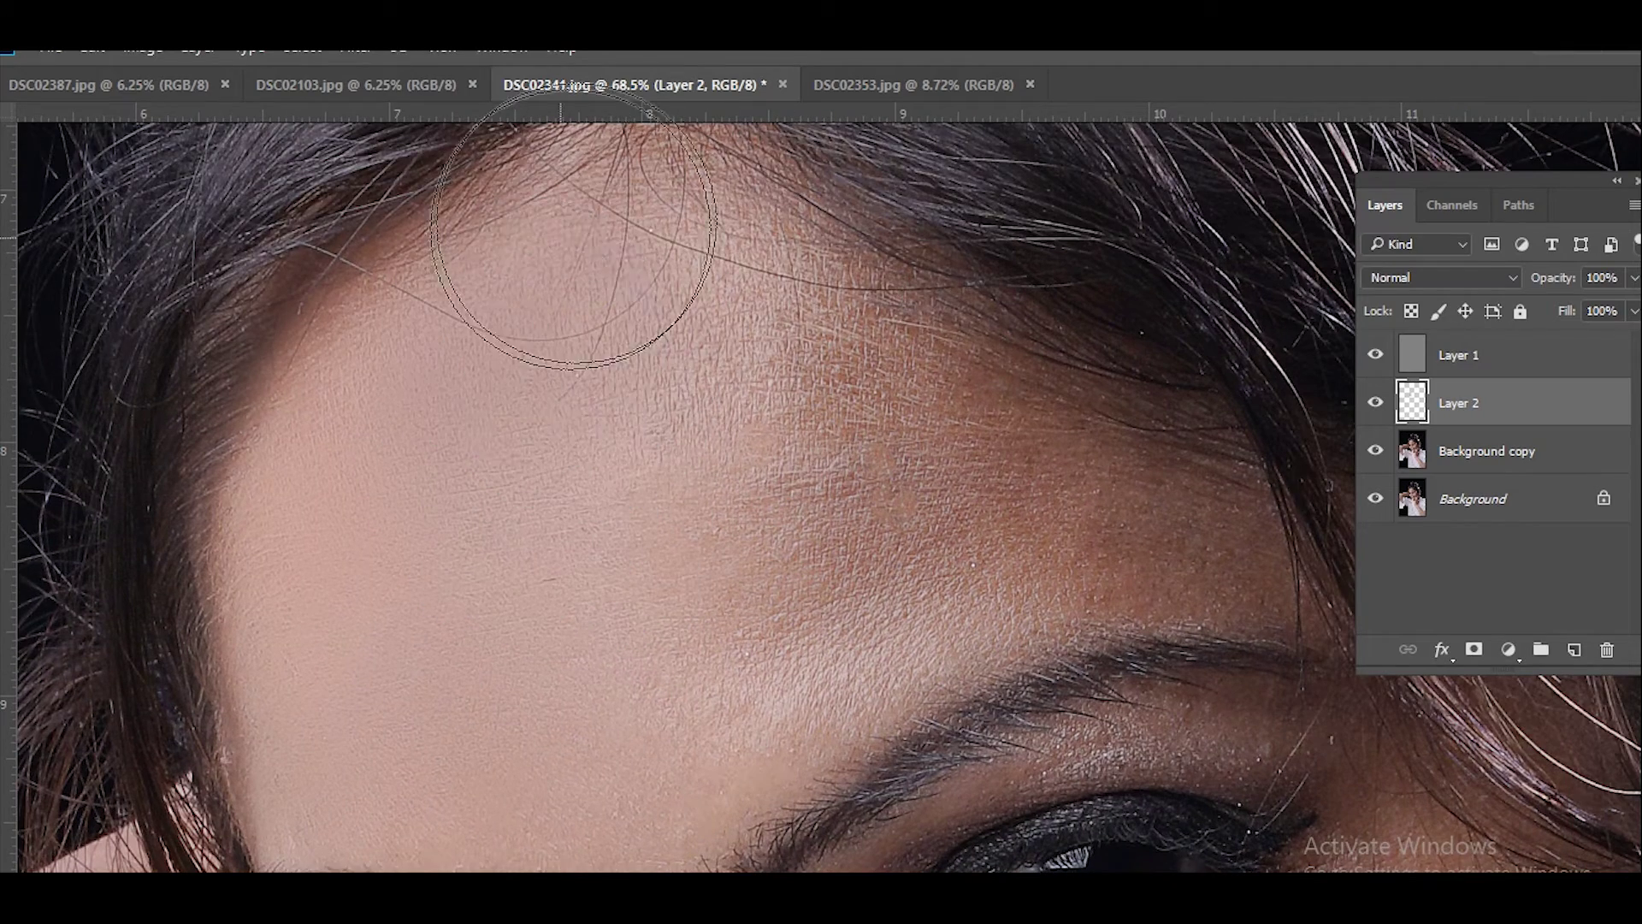
drag(727, 363, 622, 436)
mouse_move(708, 472)
mouse_down()
mouse_move(682, 414)
mouse_move(716, 576)
mouse_up()
drag(812, 454, 774, 512)
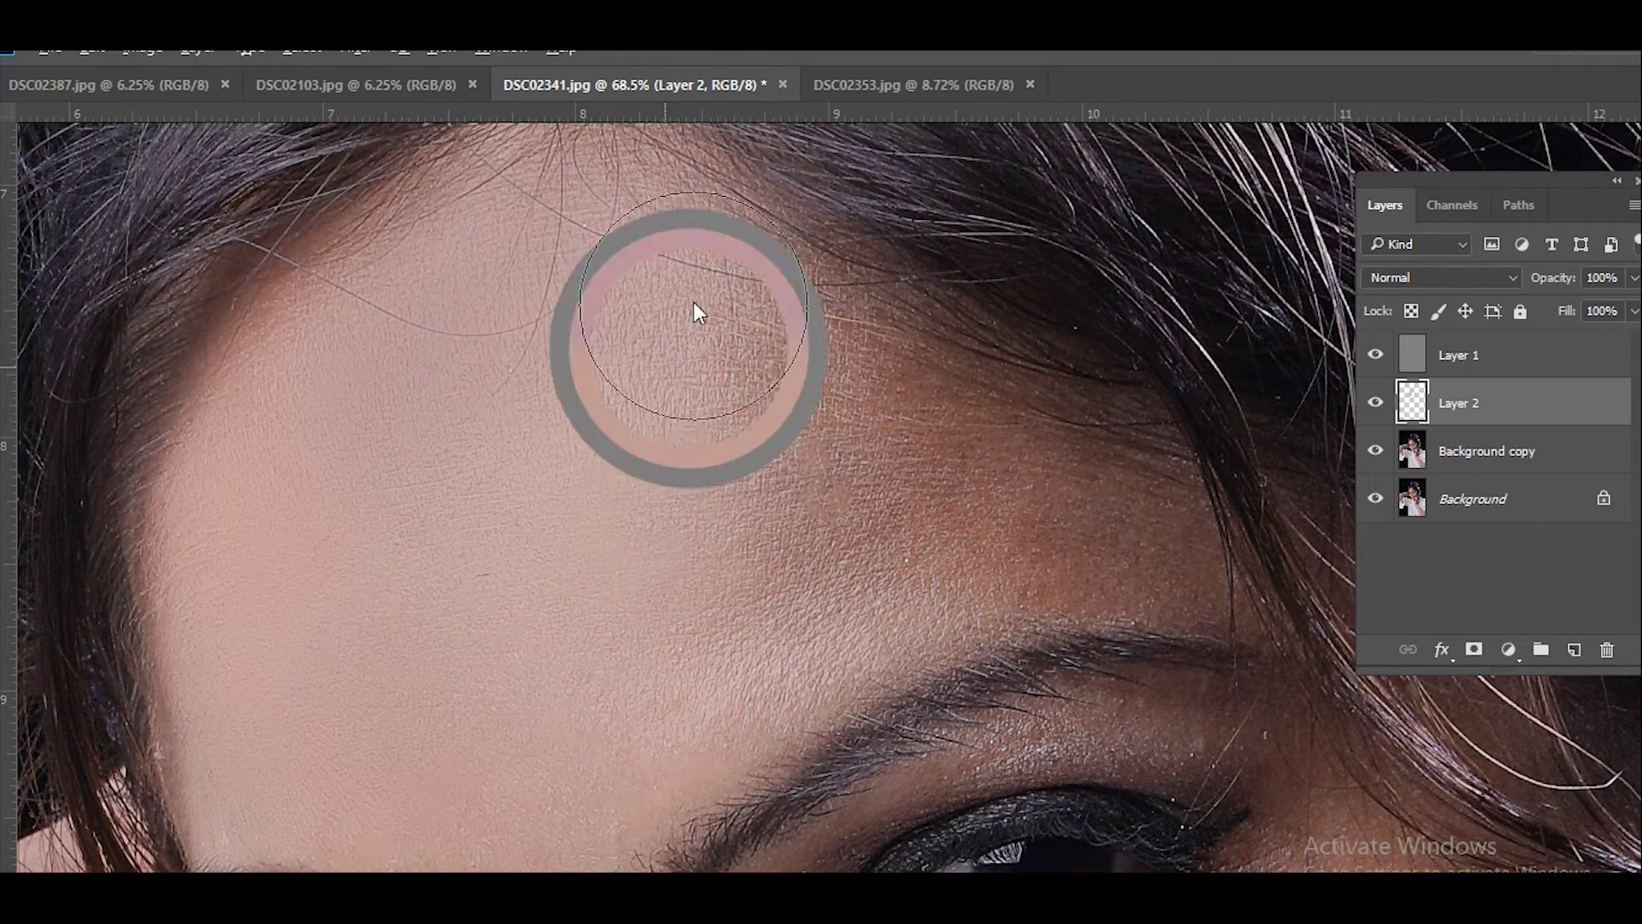
drag(686, 330, 697, 568)
drag(671, 624, 657, 580)
Keep sampling and painting skin tone over the upper forehead and toward the brow.
click(594, 638)
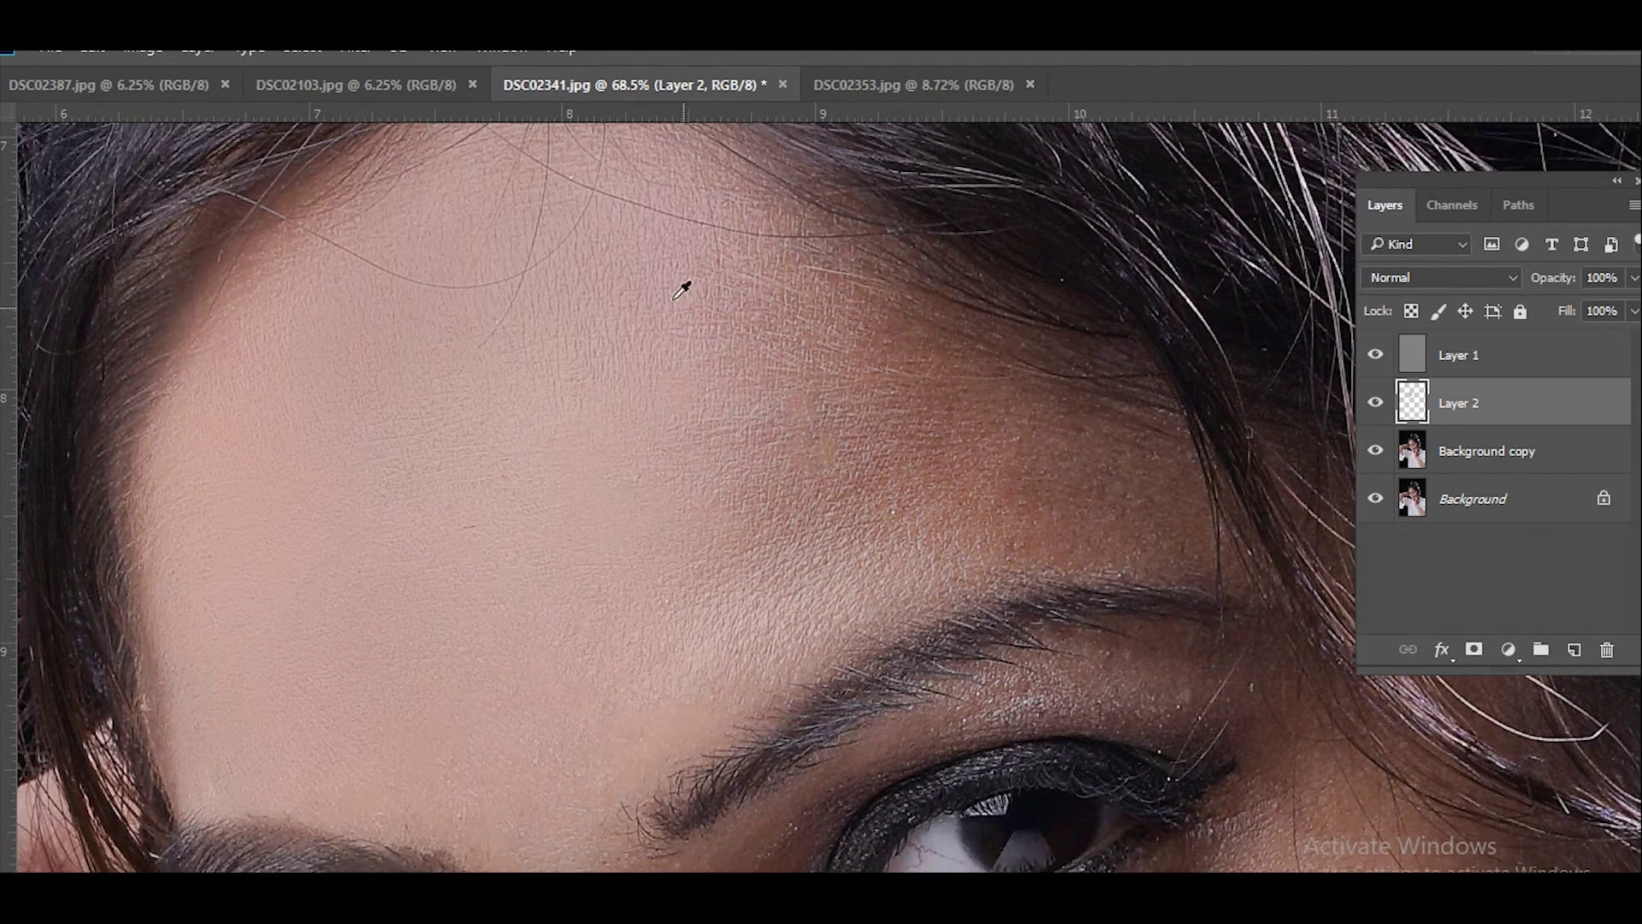
drag(685, 295, 616, 348)
drag(881, 390, 806, 410)
alt+click(650, 582)
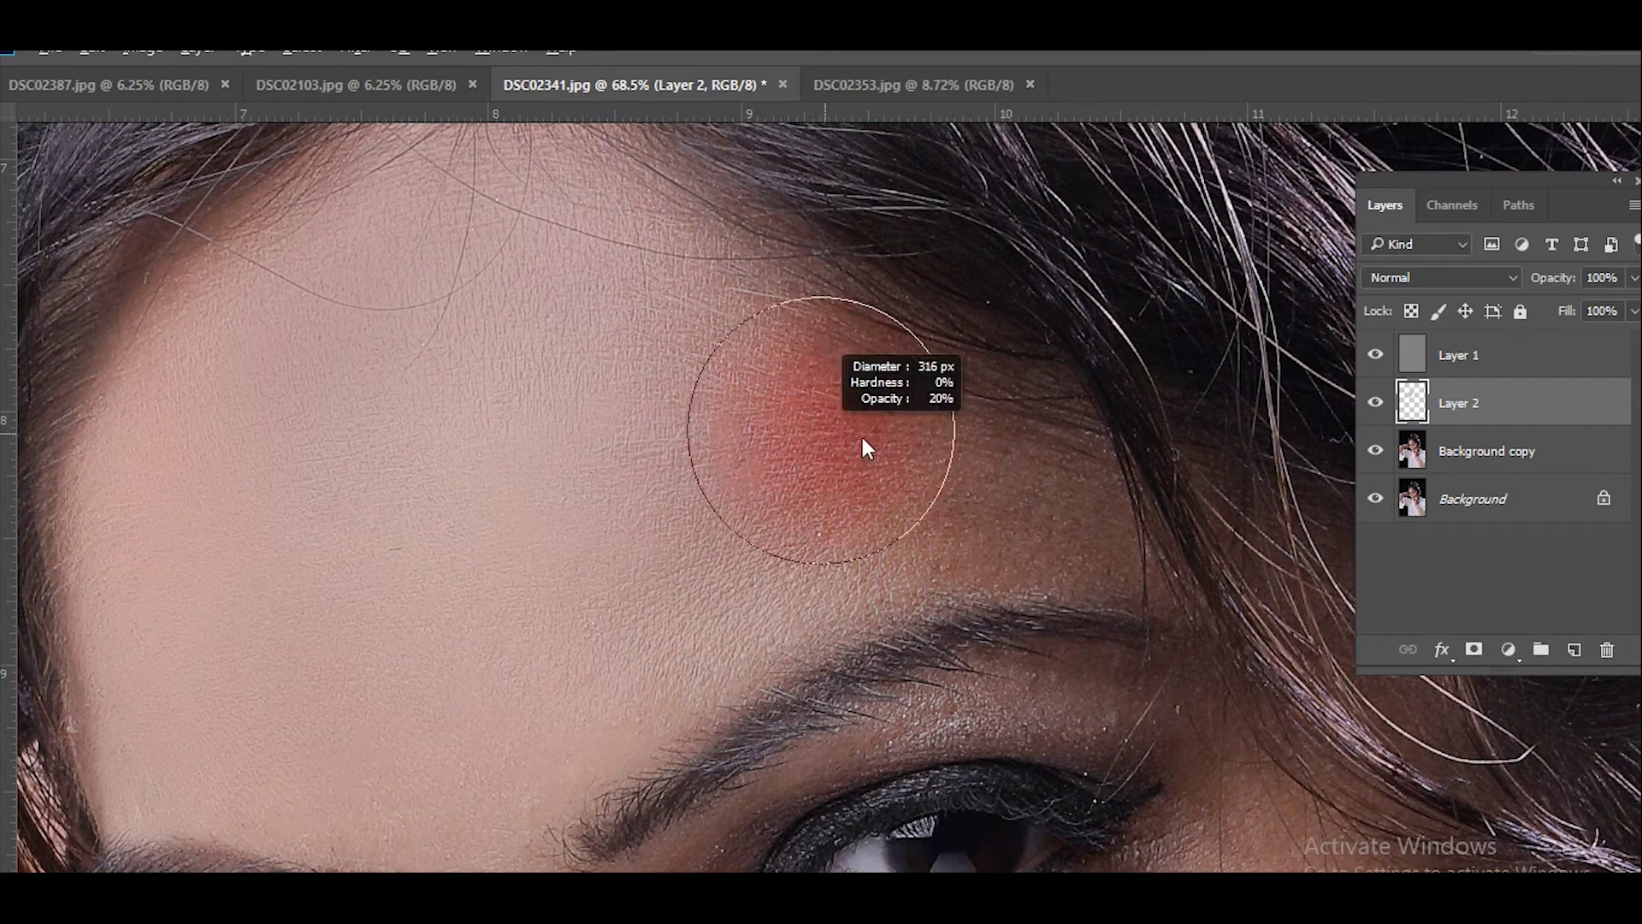
alt+click(807, 438)
drag(808, 438, 954, 496)
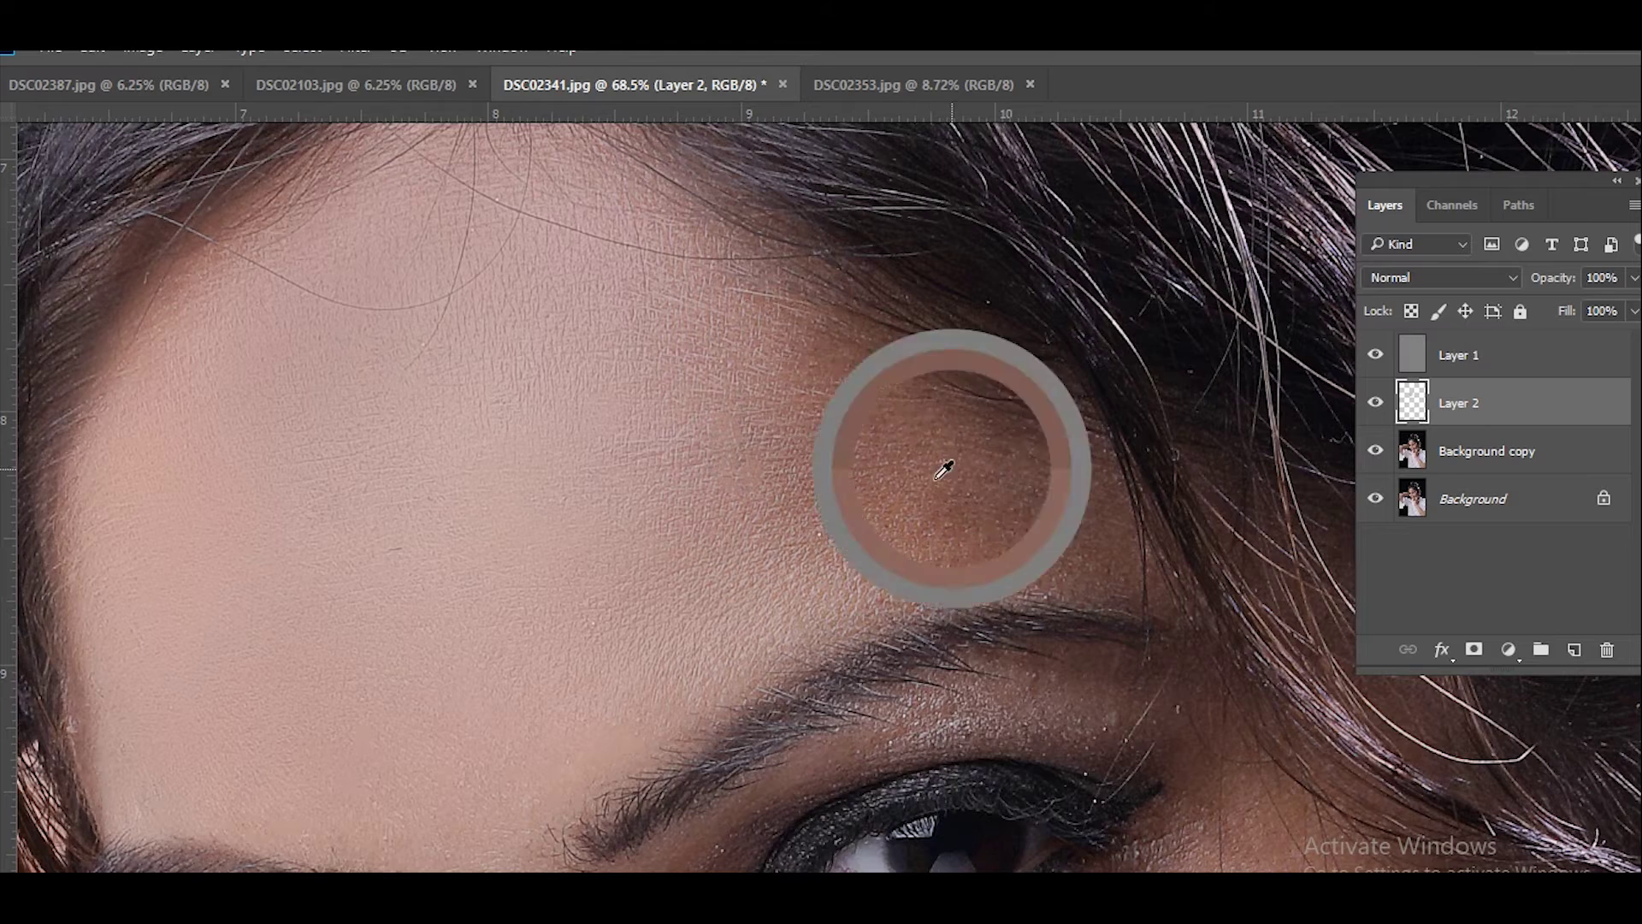
alt+click(752, 385)
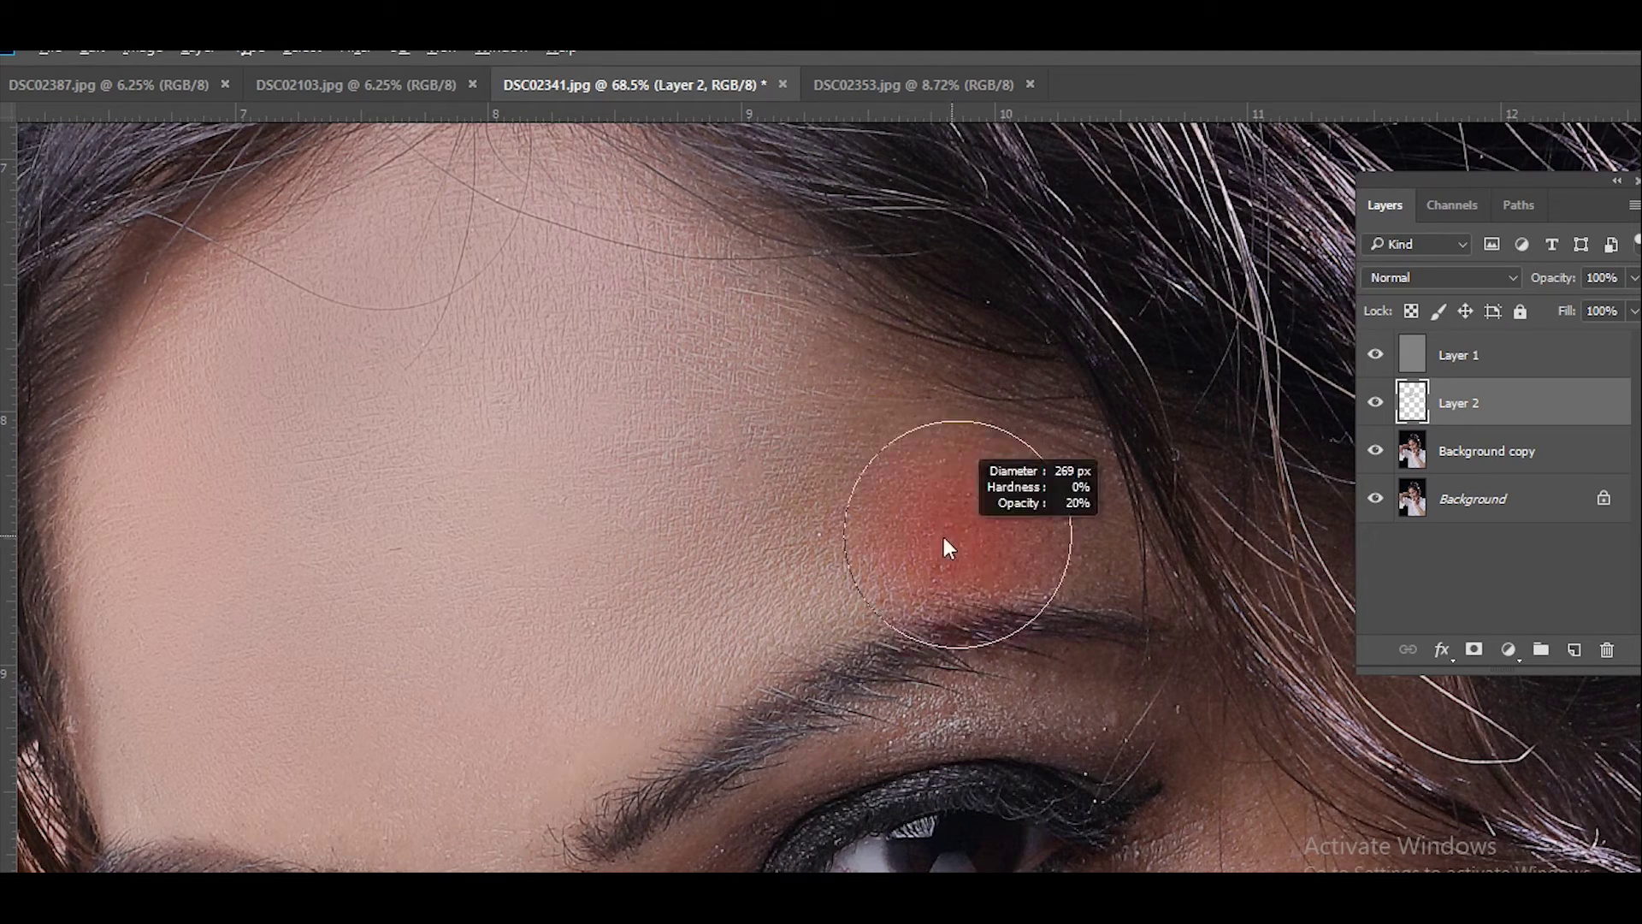
drag(858, 534, 795, 548)
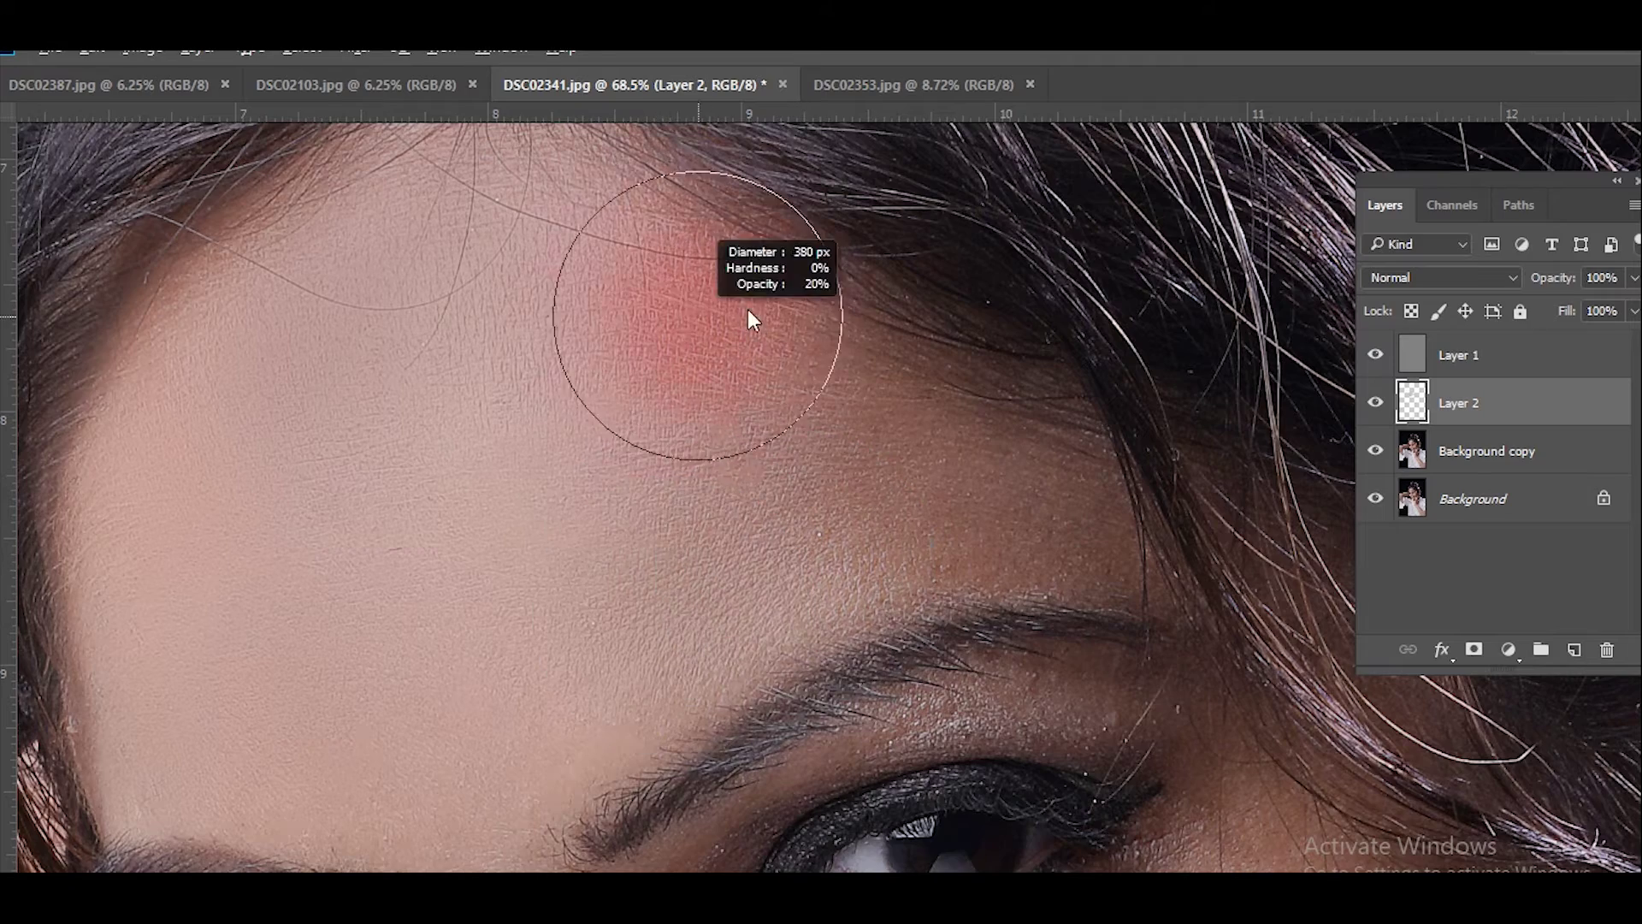
scroll(740, 370, left, 2)
alt+click(609, 285)
Sample skin tones around the brow and paint them over the nose bridge.
scroll(613, 279, down, 3)
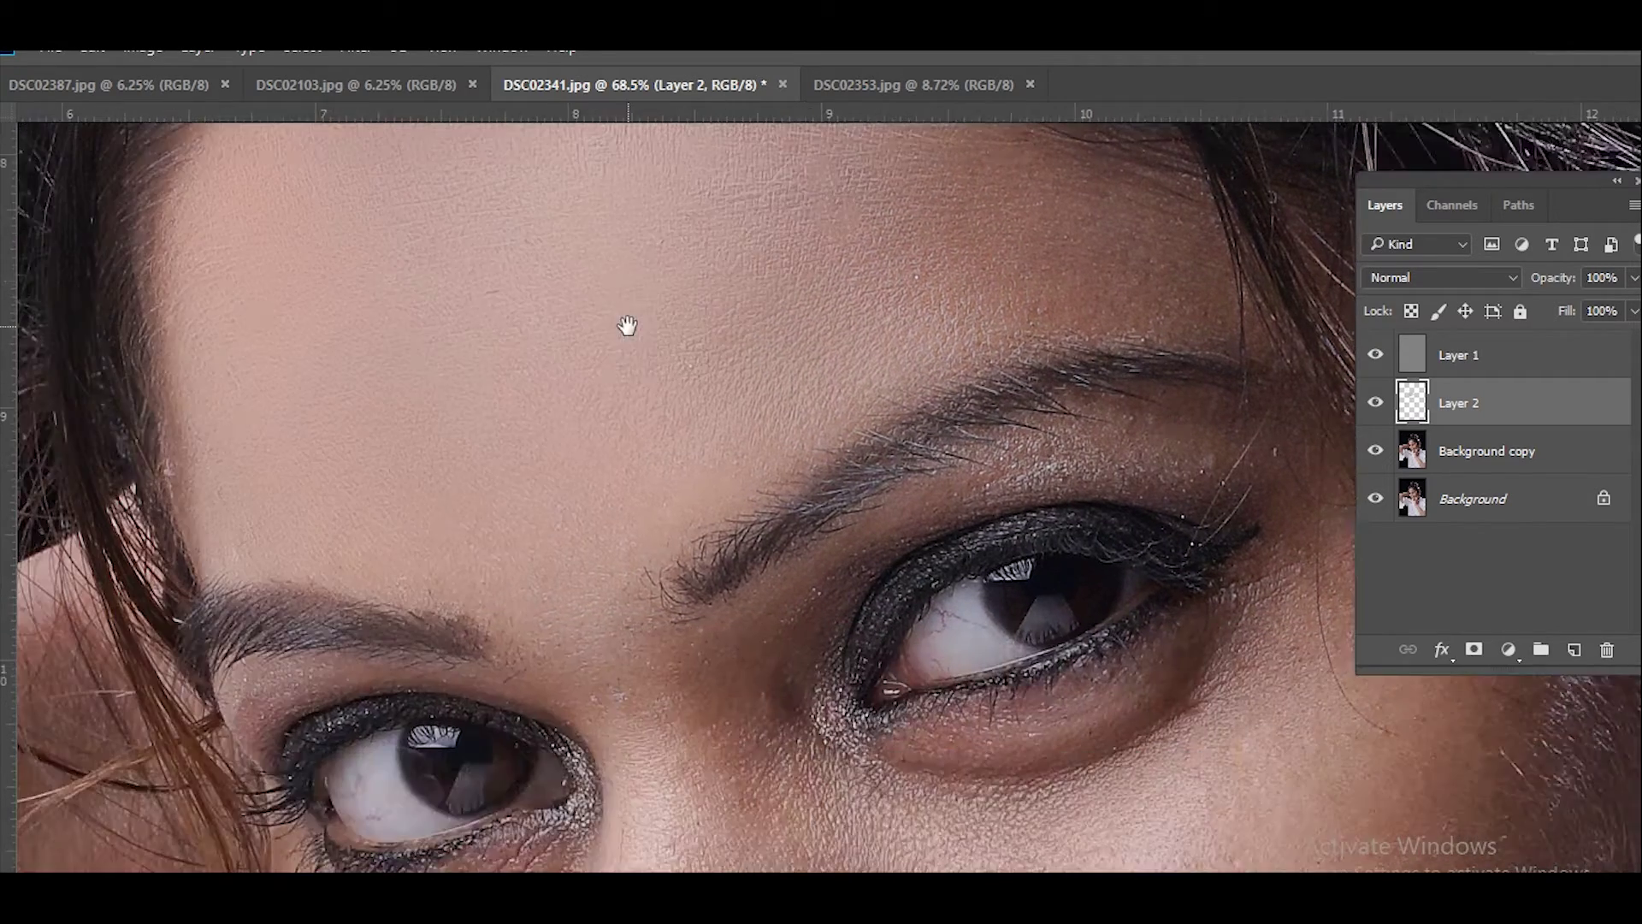
alt+click(414, 521)
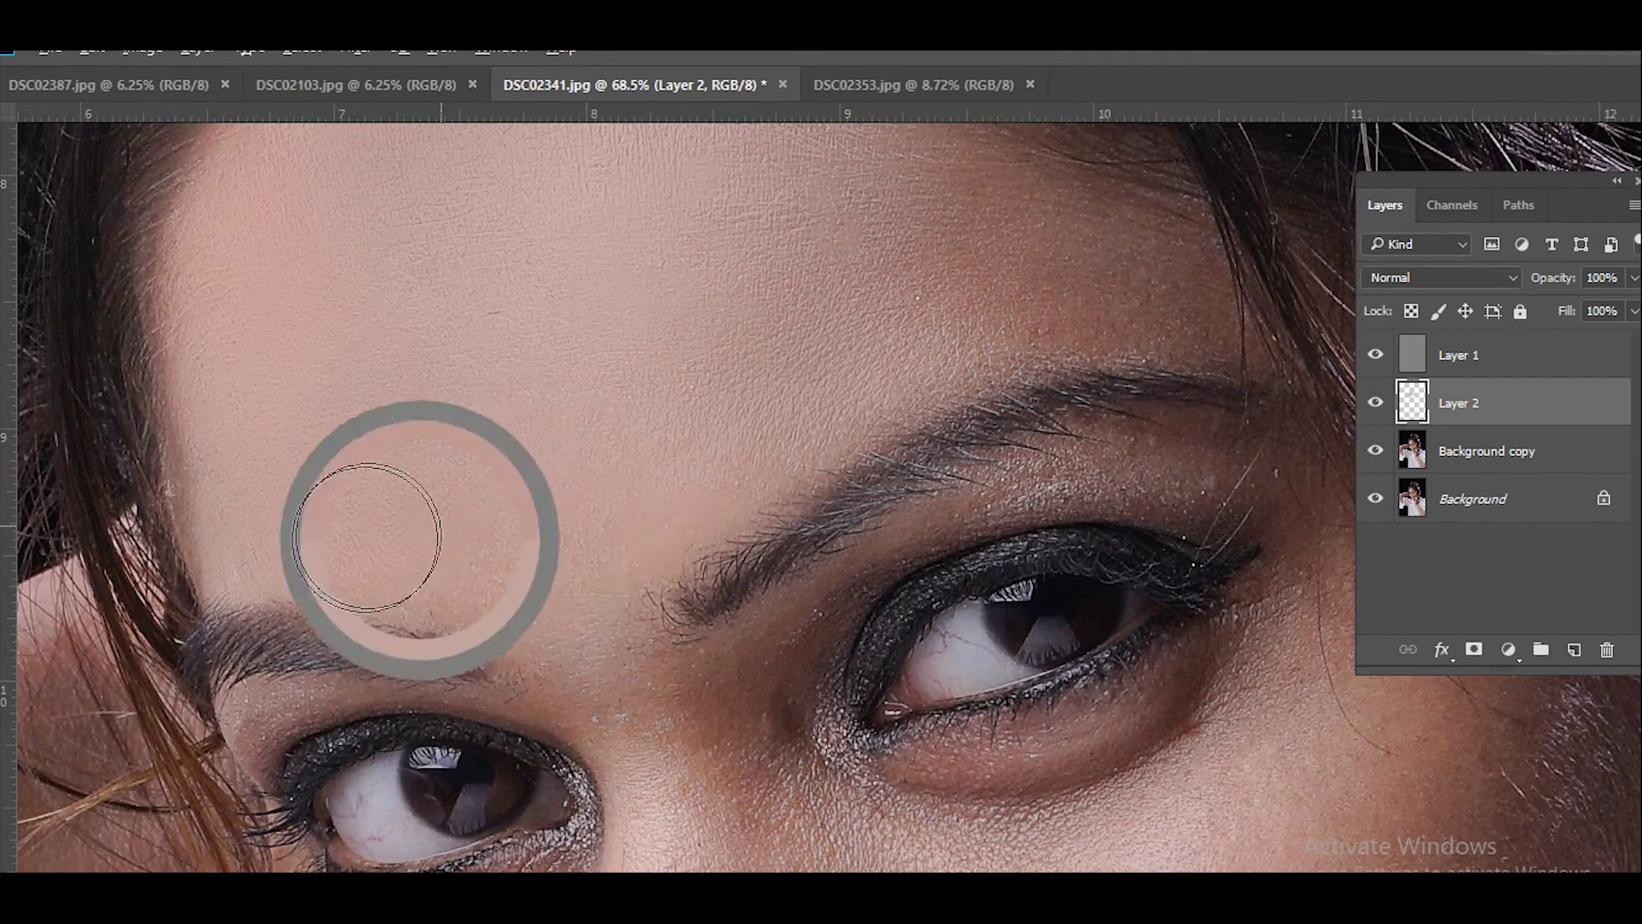
scroll(451, 351, down, 3)
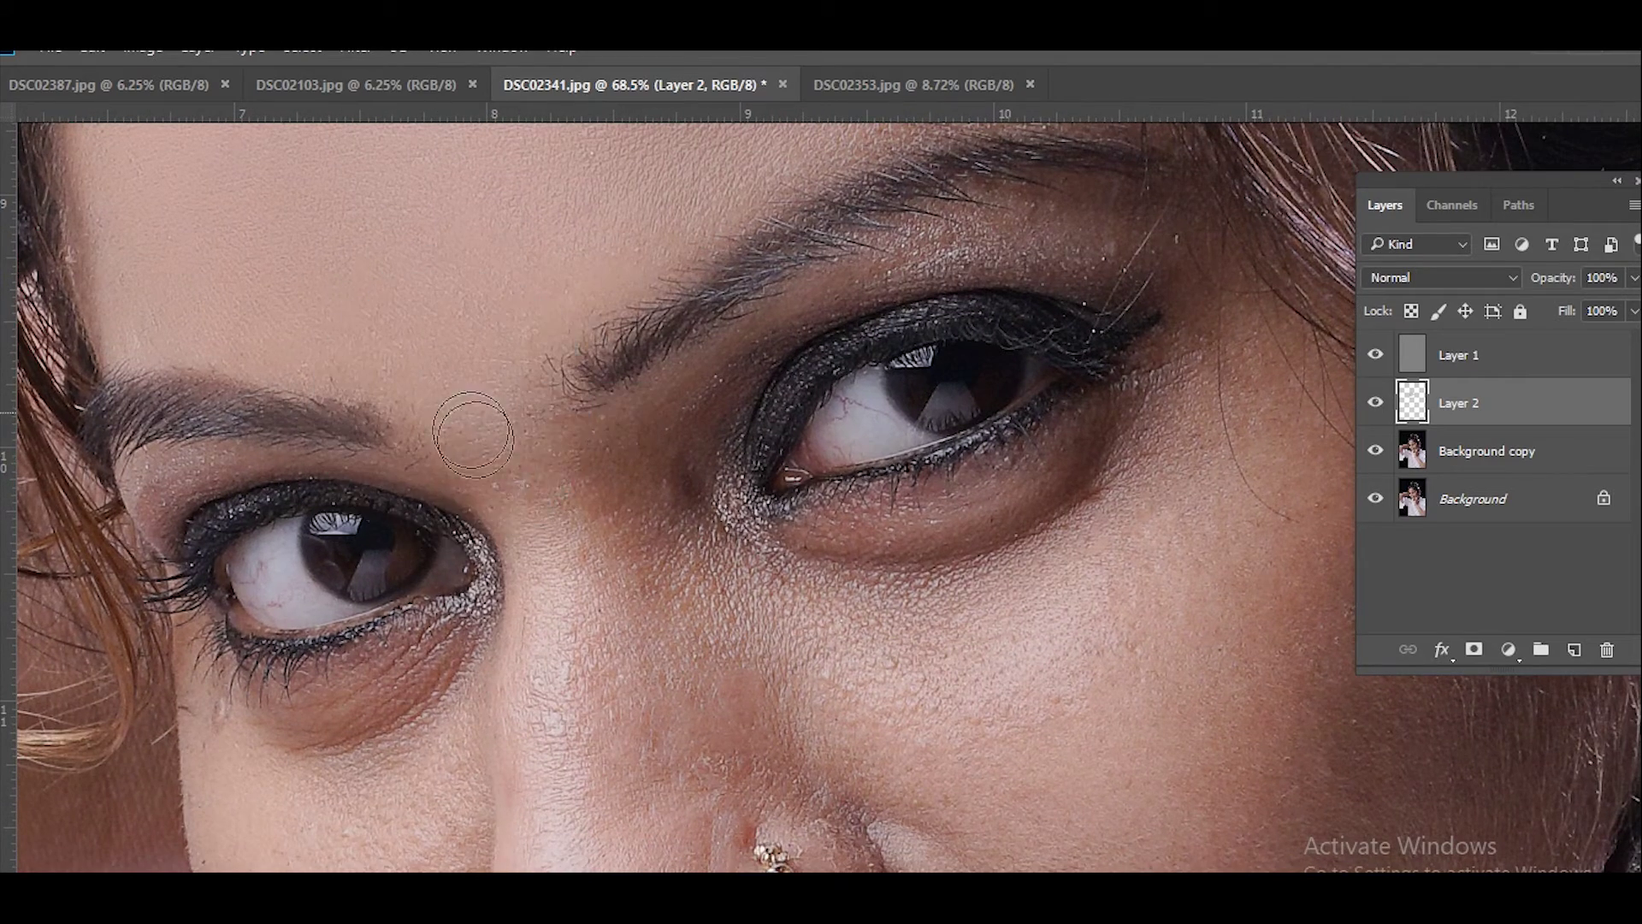
alt+click(582, 537)
alt+click(483, 377)
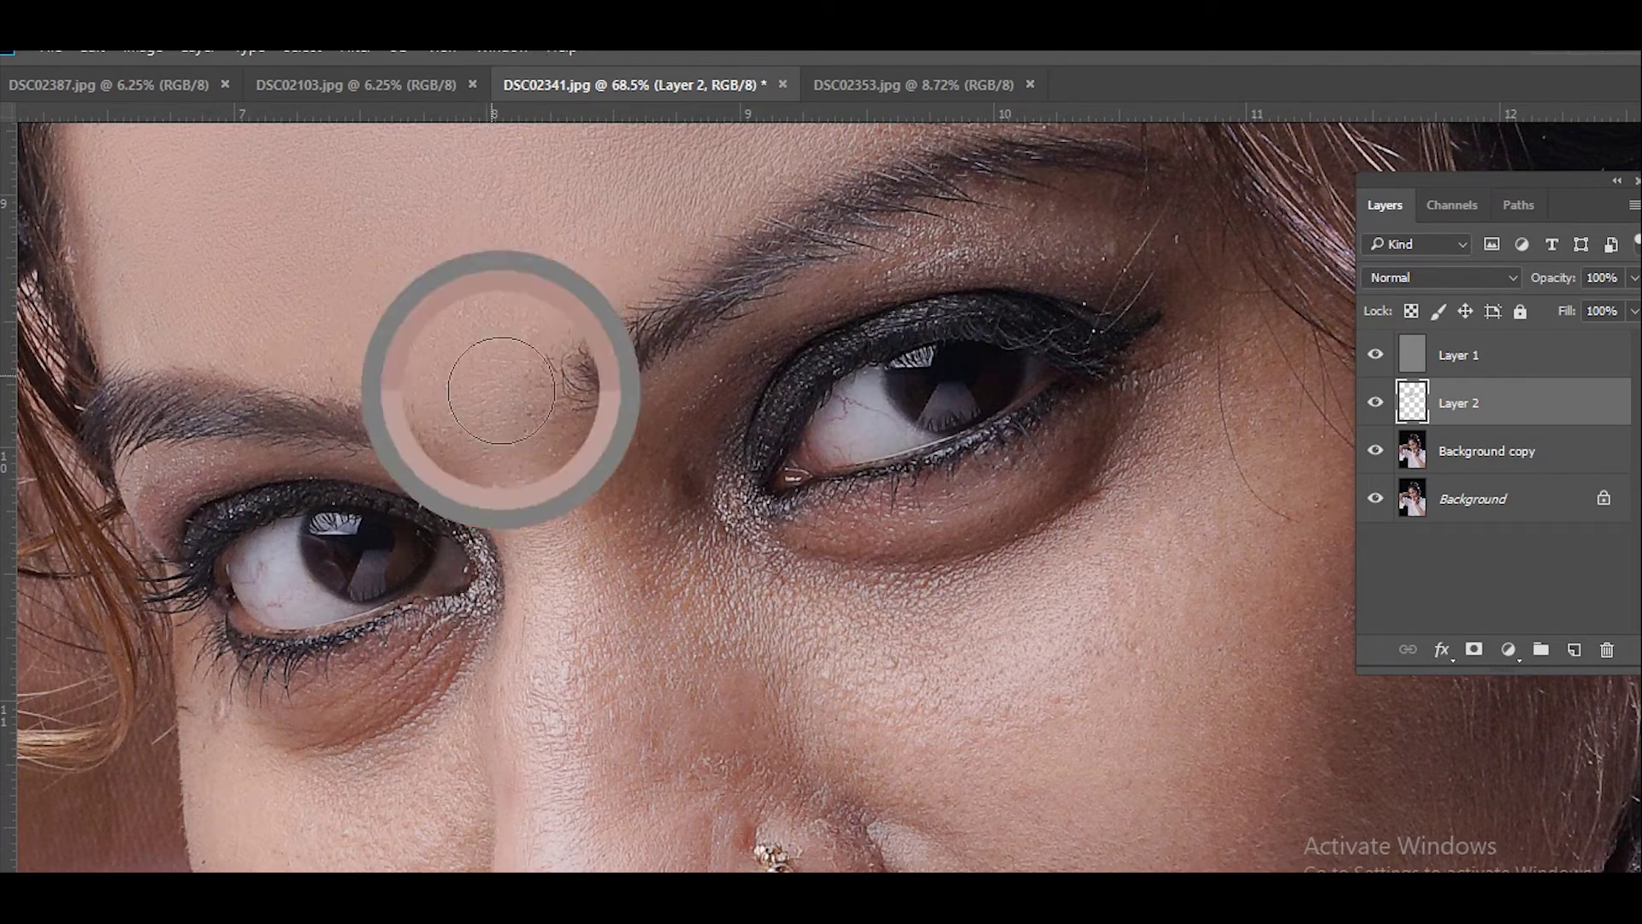
scroll(513, 376, down, 2)
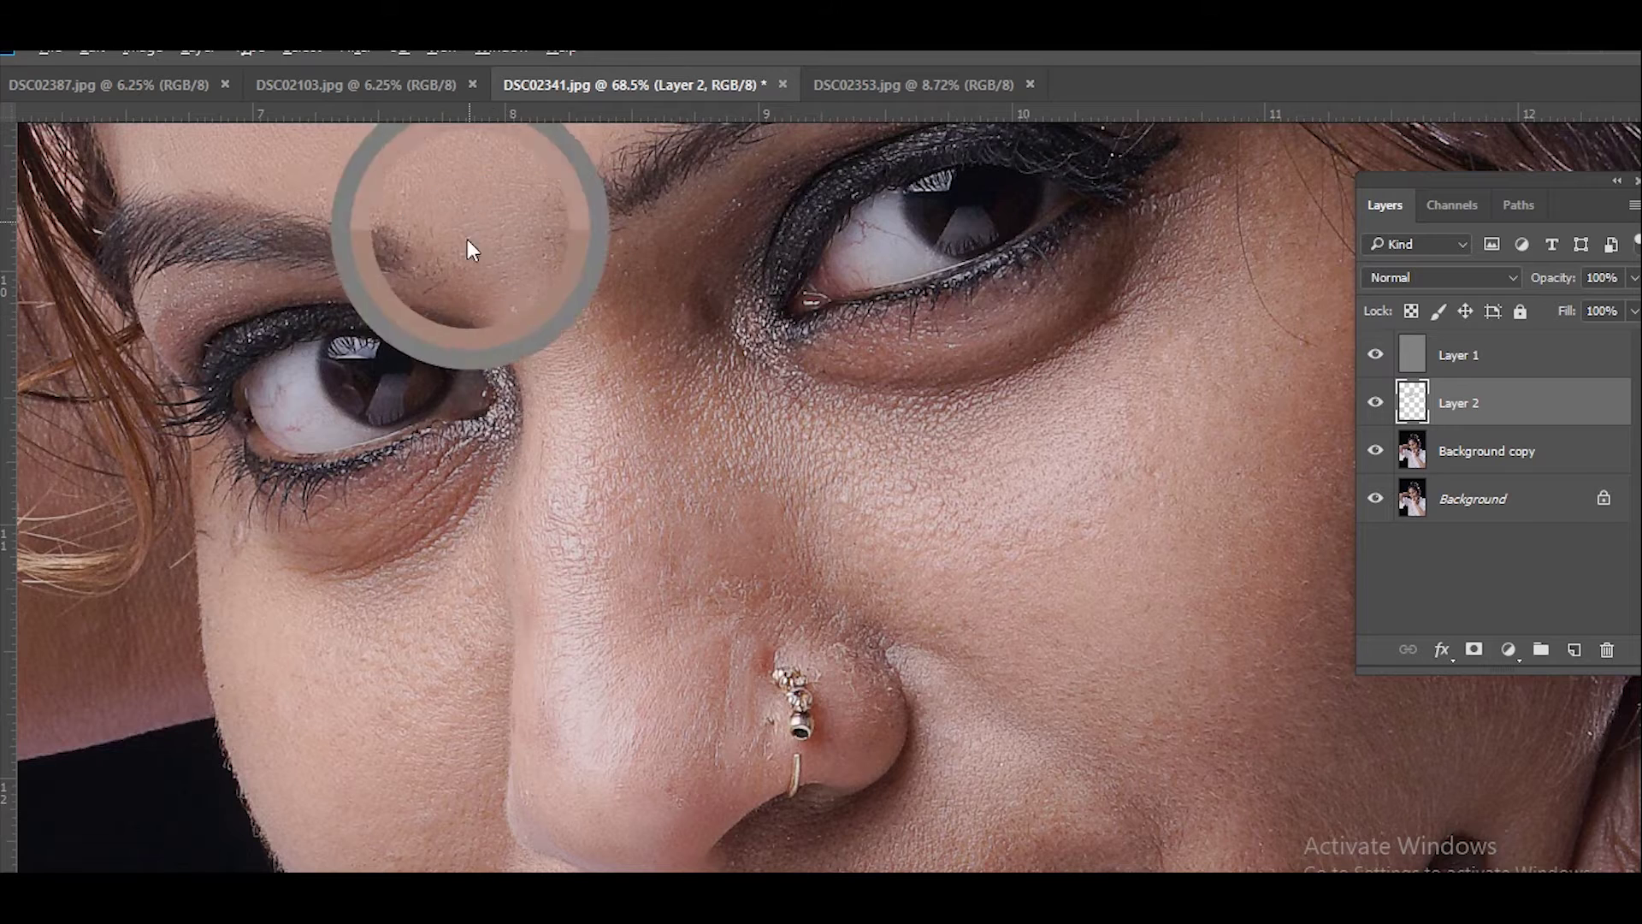
drag(470, 213, 539, 250)
alt+click(536, 305)
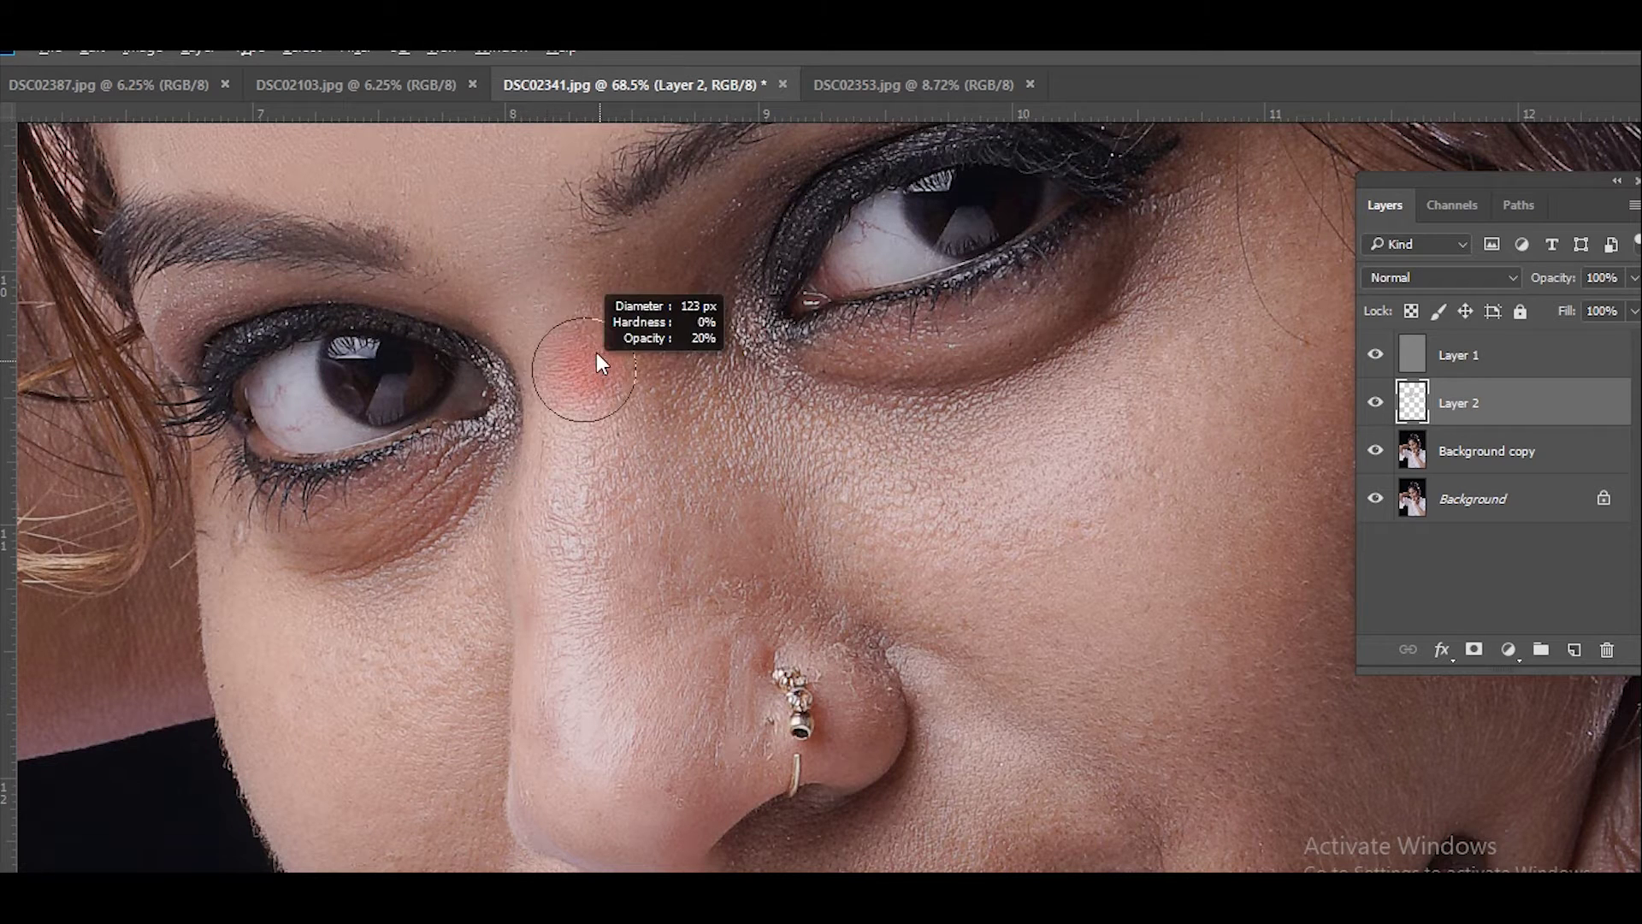
Sample and paint skin colour down the nose, softening its side.
scroll(598, 360, down, 1)
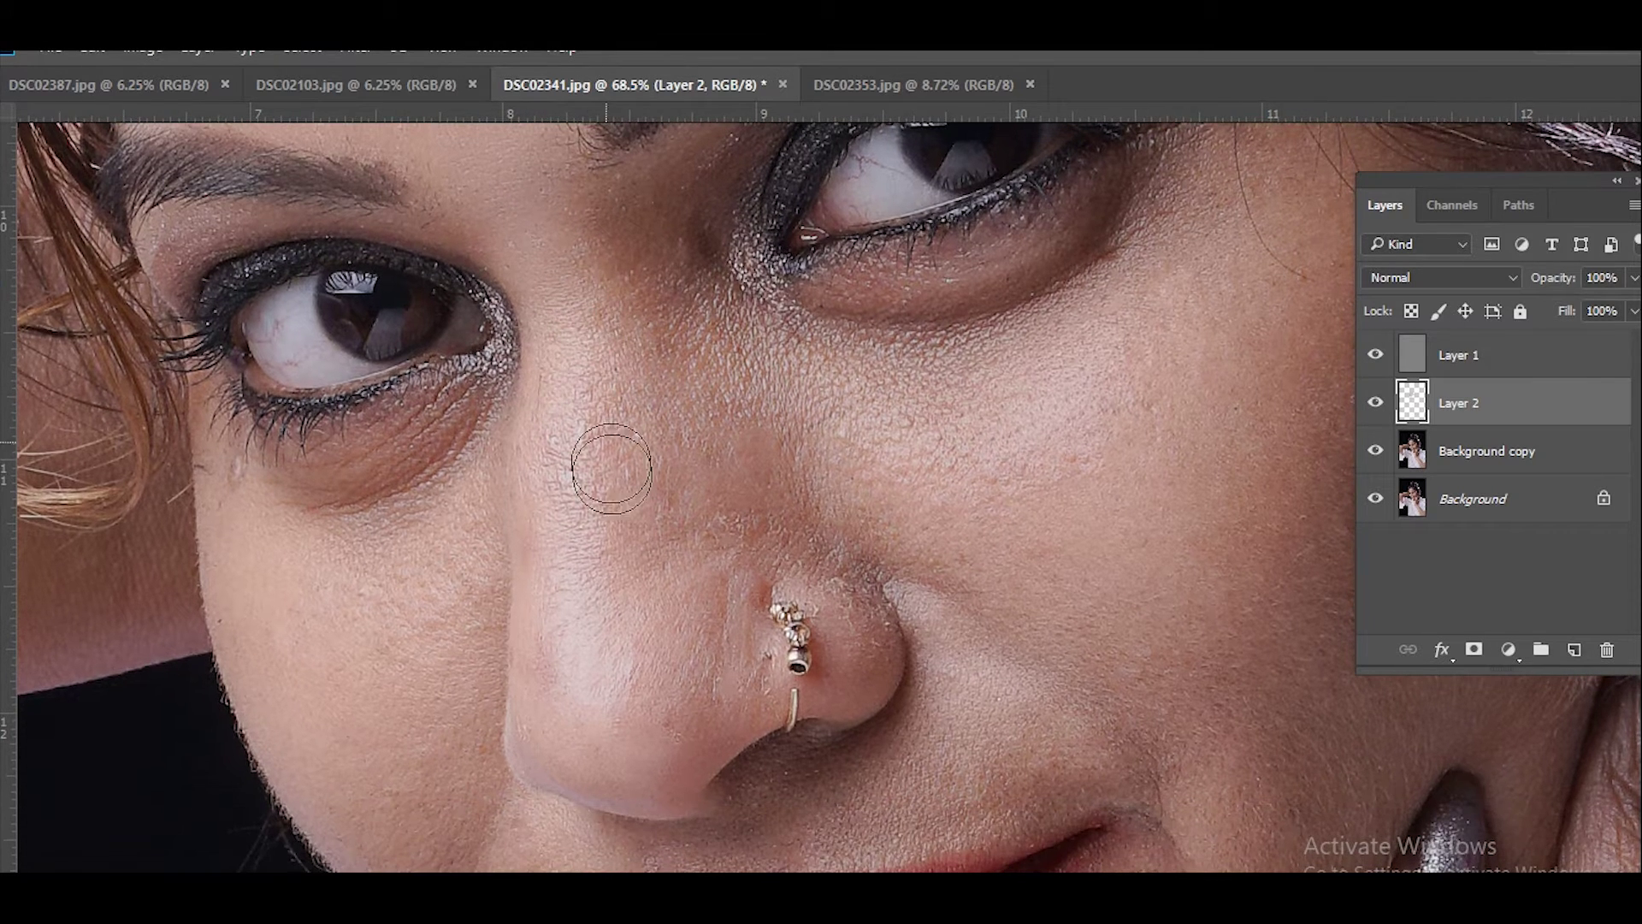
alt+click(604, 585)
alt+click(575, 484)
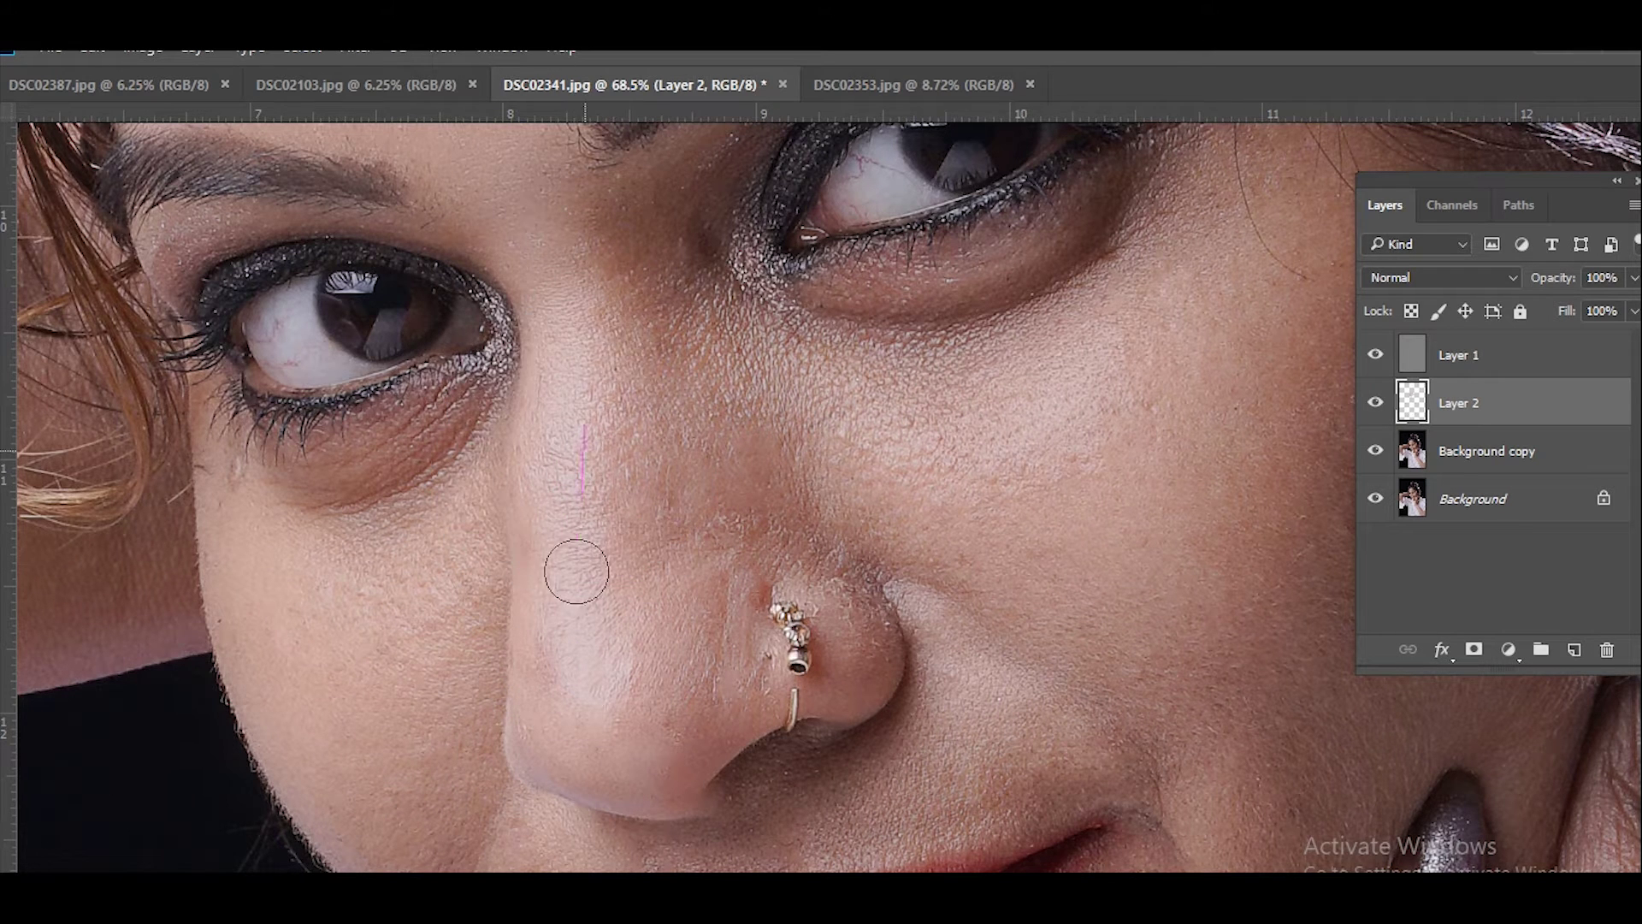
alt+click(596, 429)
alt+click(529, 205)
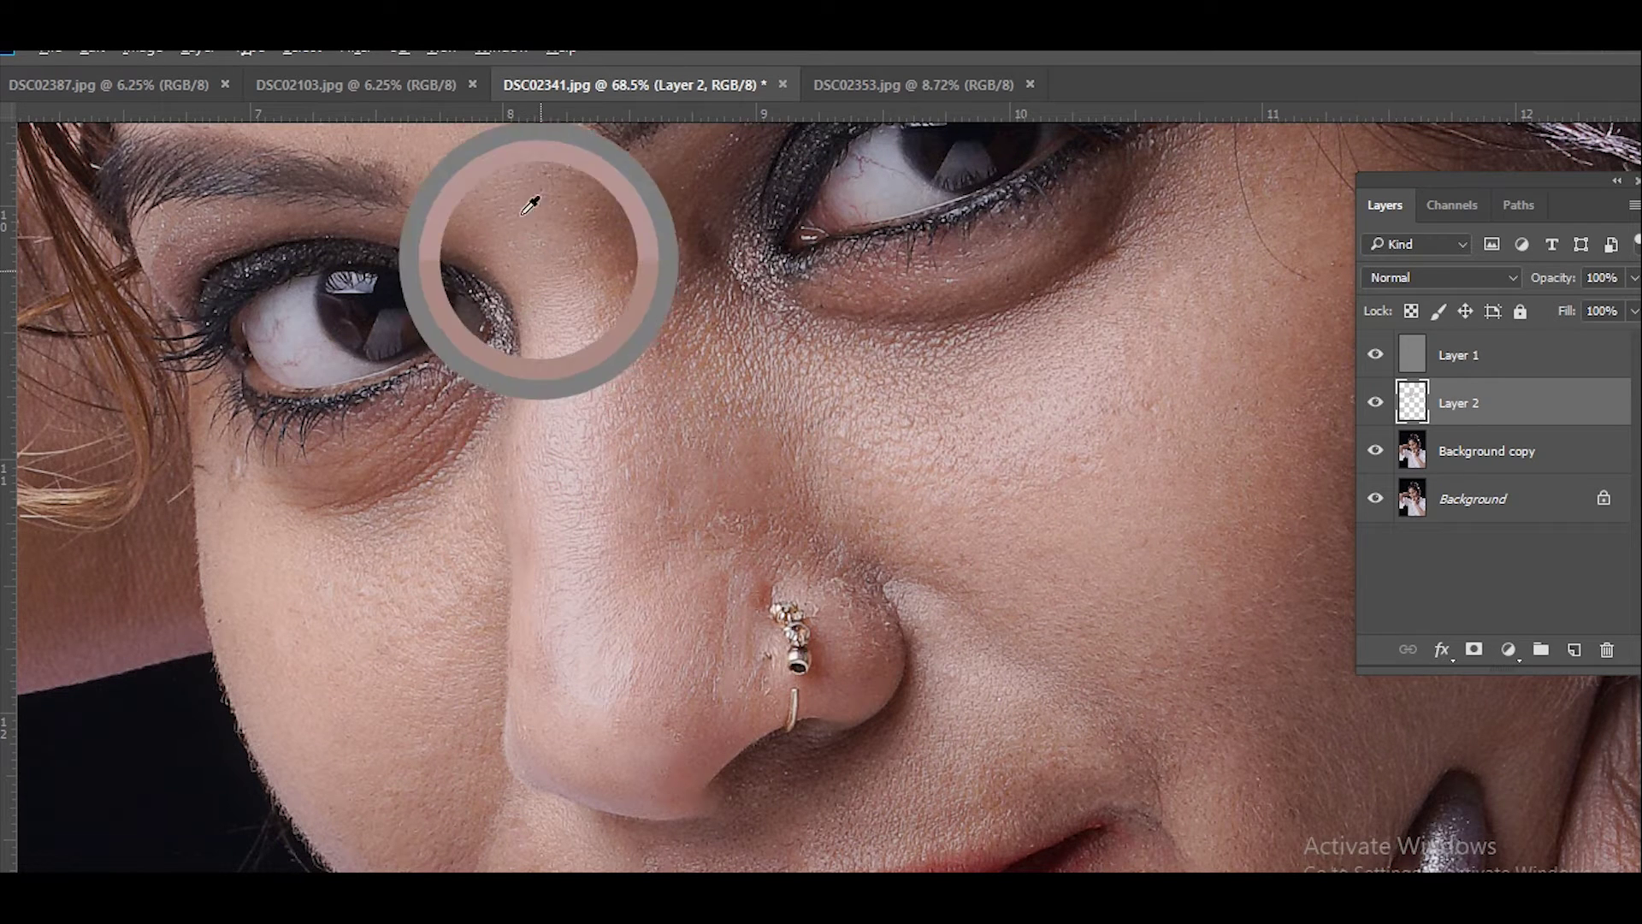
drag(619, 494, 612, 369)
mouse_move(578, 474)
mouse_down()
mouse_move(543, 536)
mouse_move(603, 539)
mouse_up()
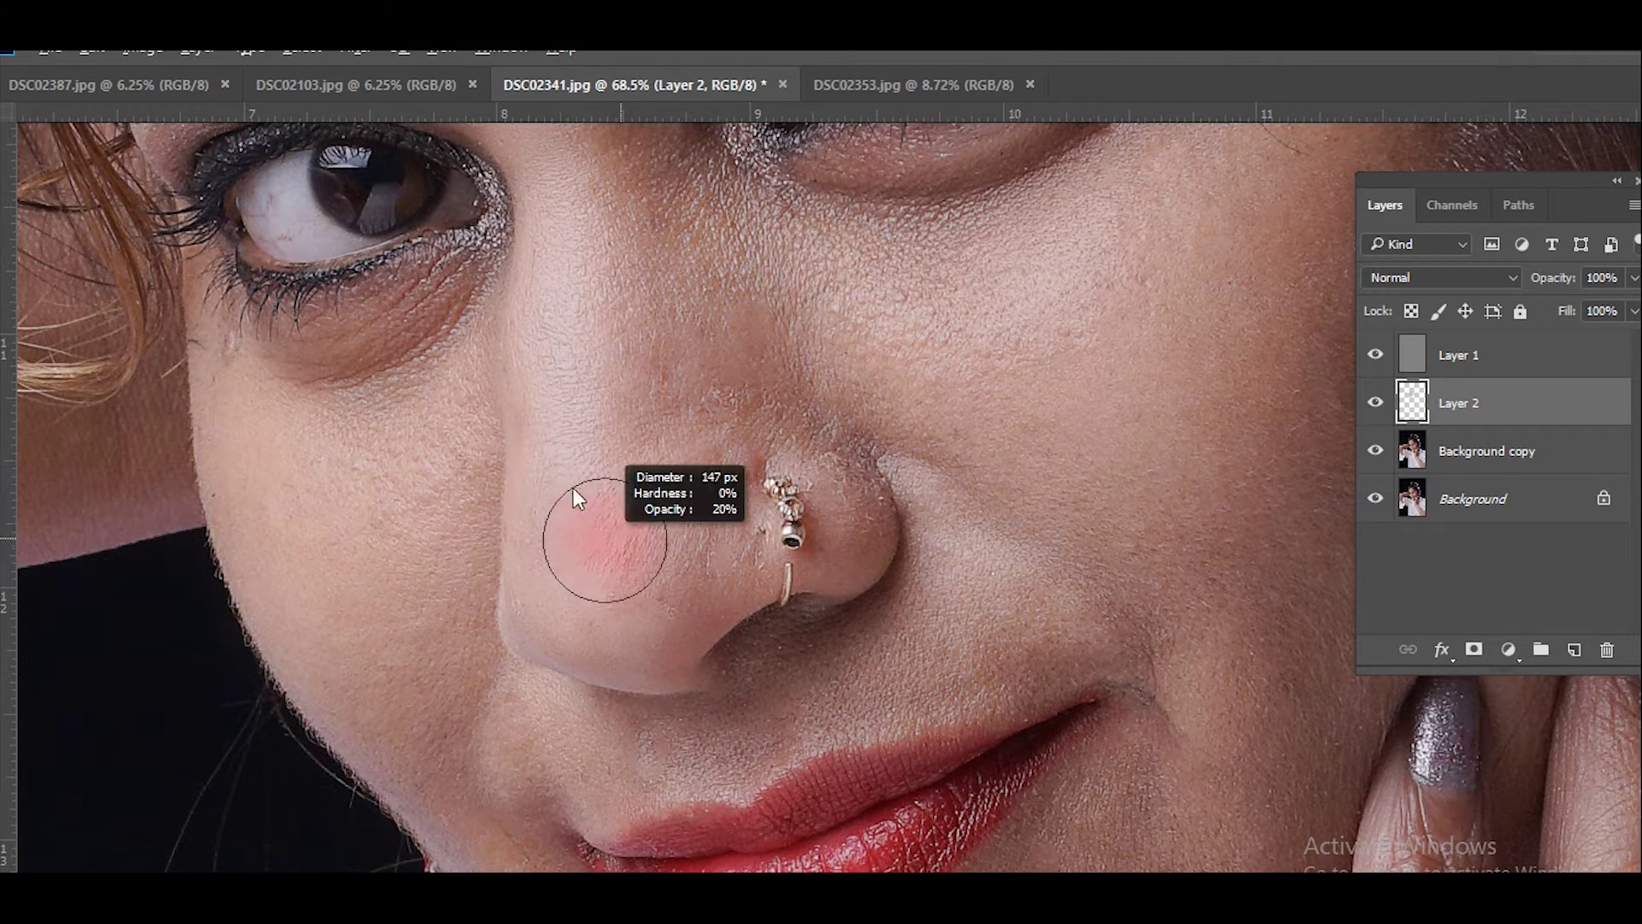
Widen the brush to about 187 px and even out skin on and beside the nose.
scroll(618, 492, up, 1)
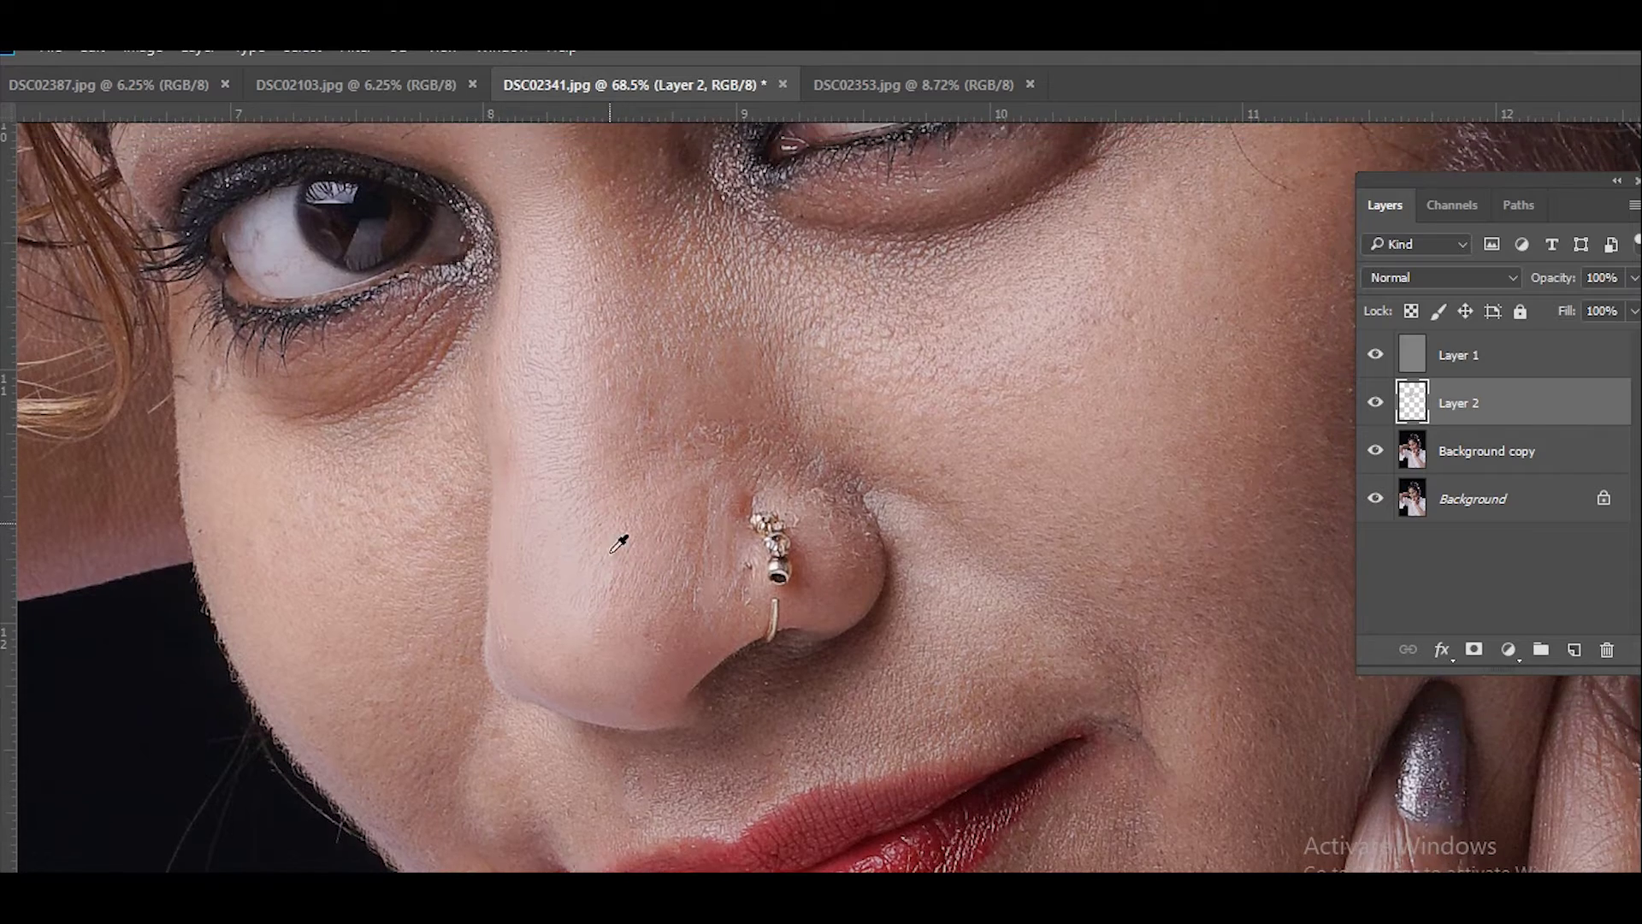
scroll(607, 419, up, 3)
drag(606, 481, 577, 317)
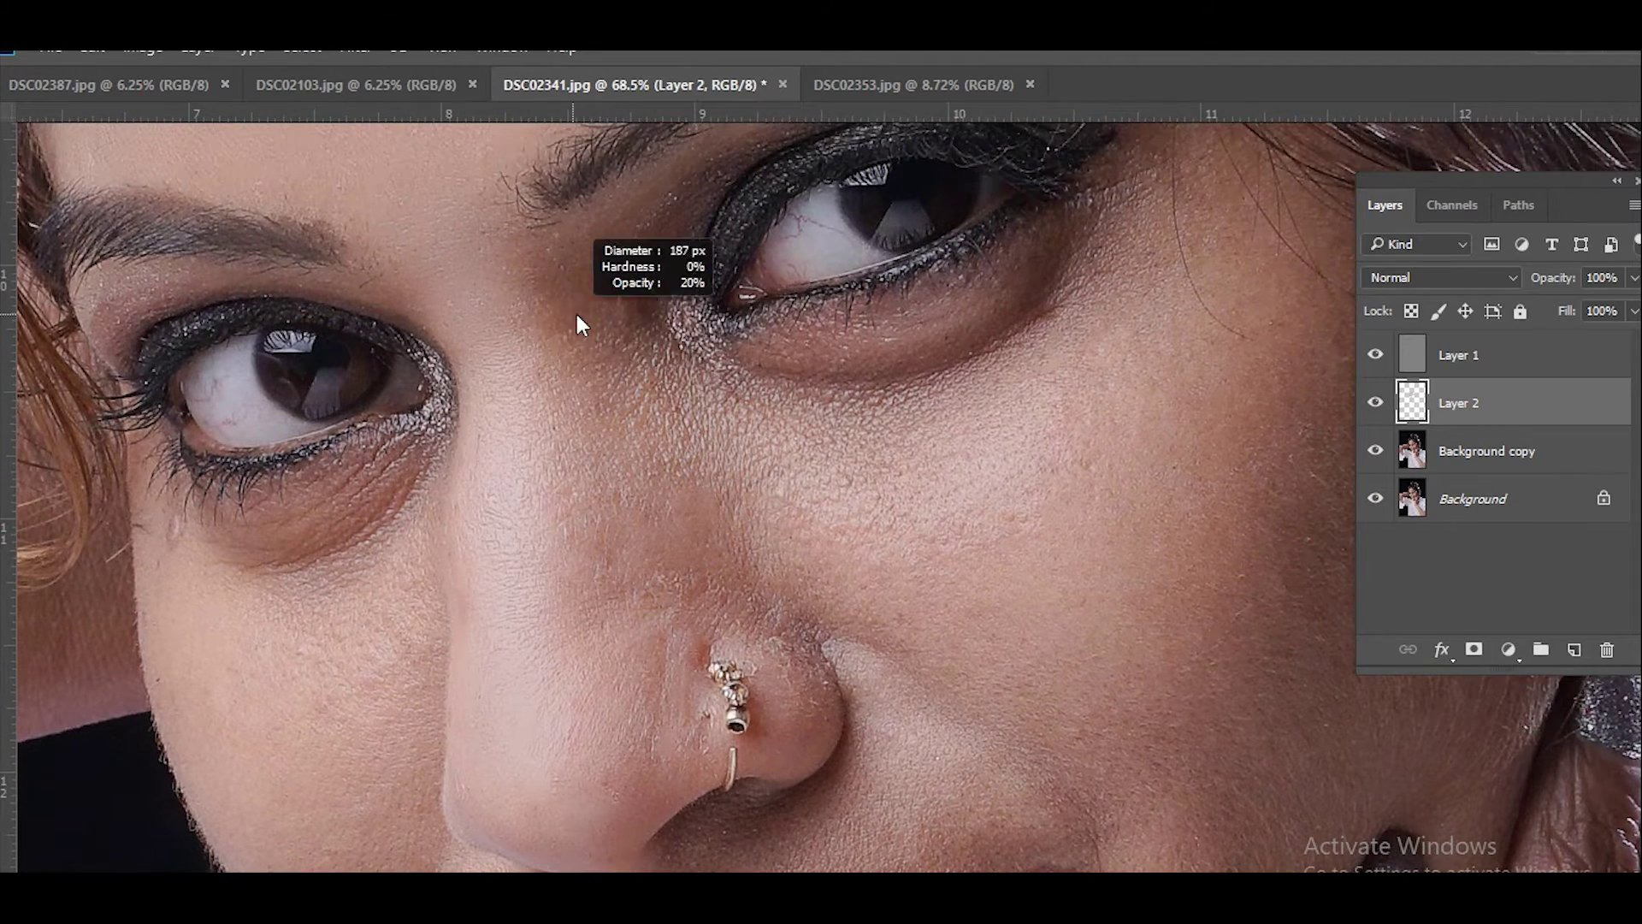
alt+click(597, 377)
alt+click(630, 745)
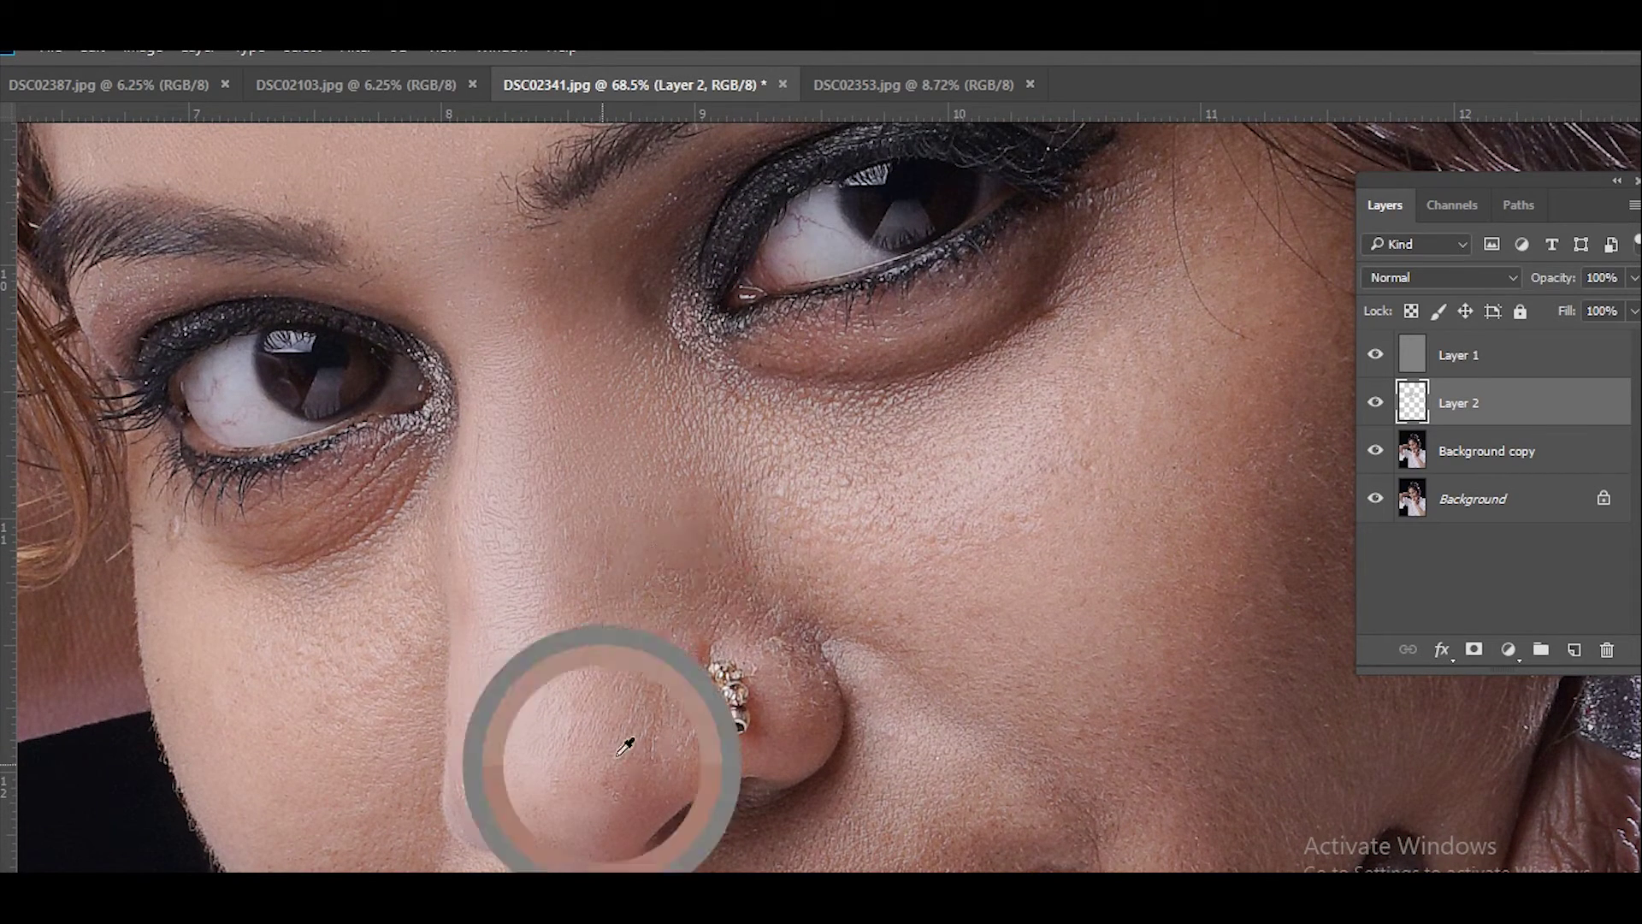
right_click(635, 462)
key(Escape)
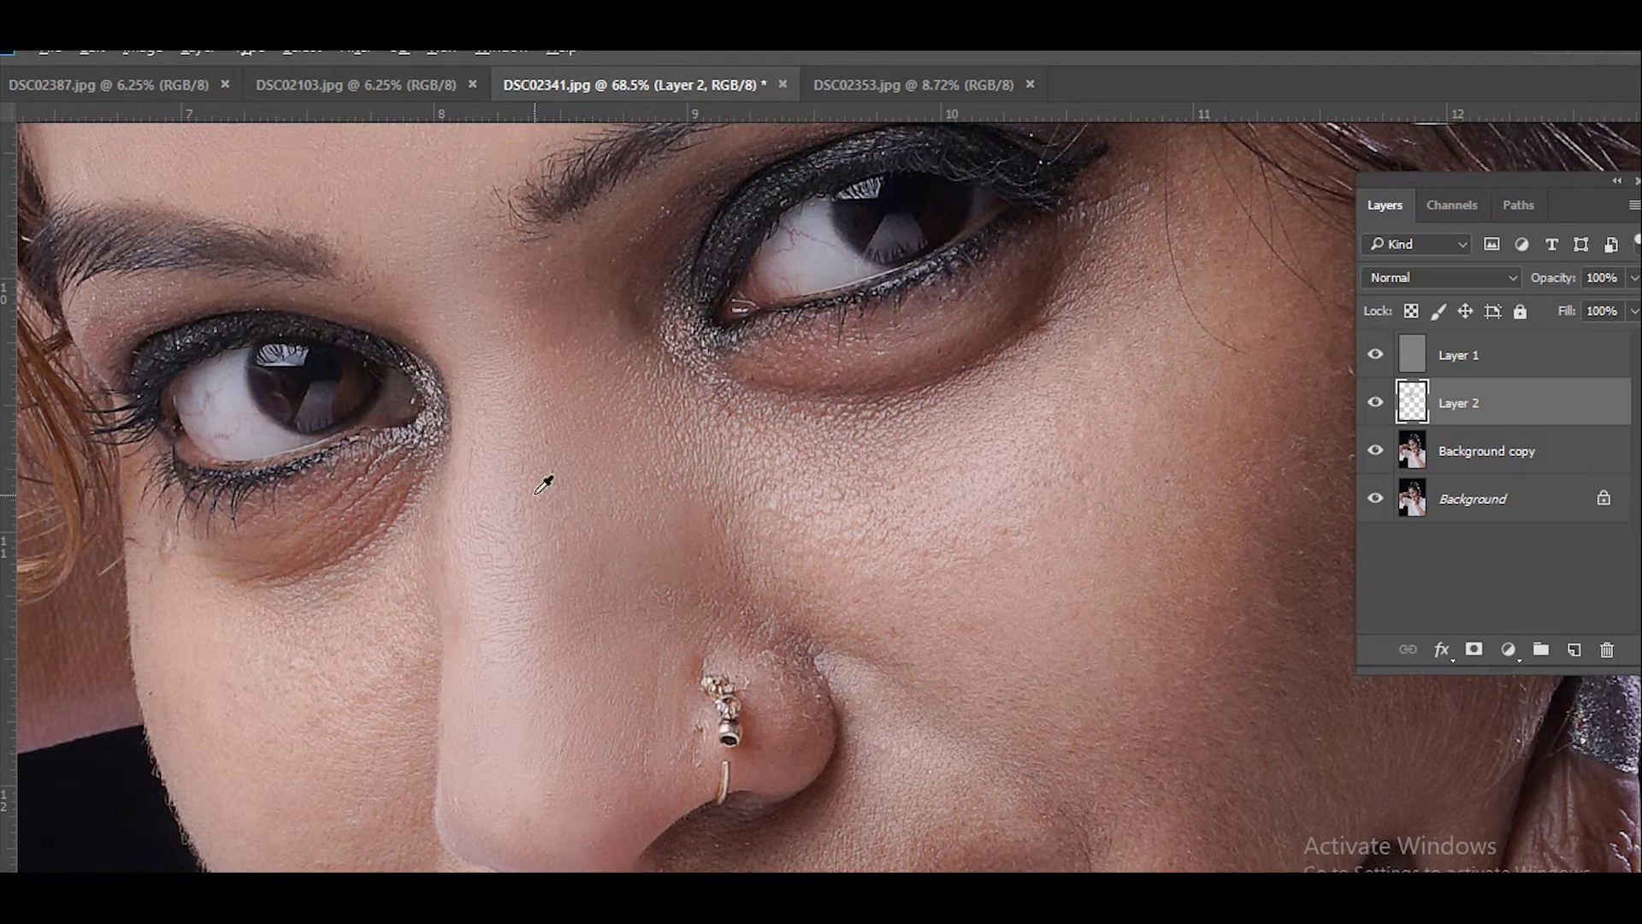
alt+click(487, 519)
click(1463, 458)
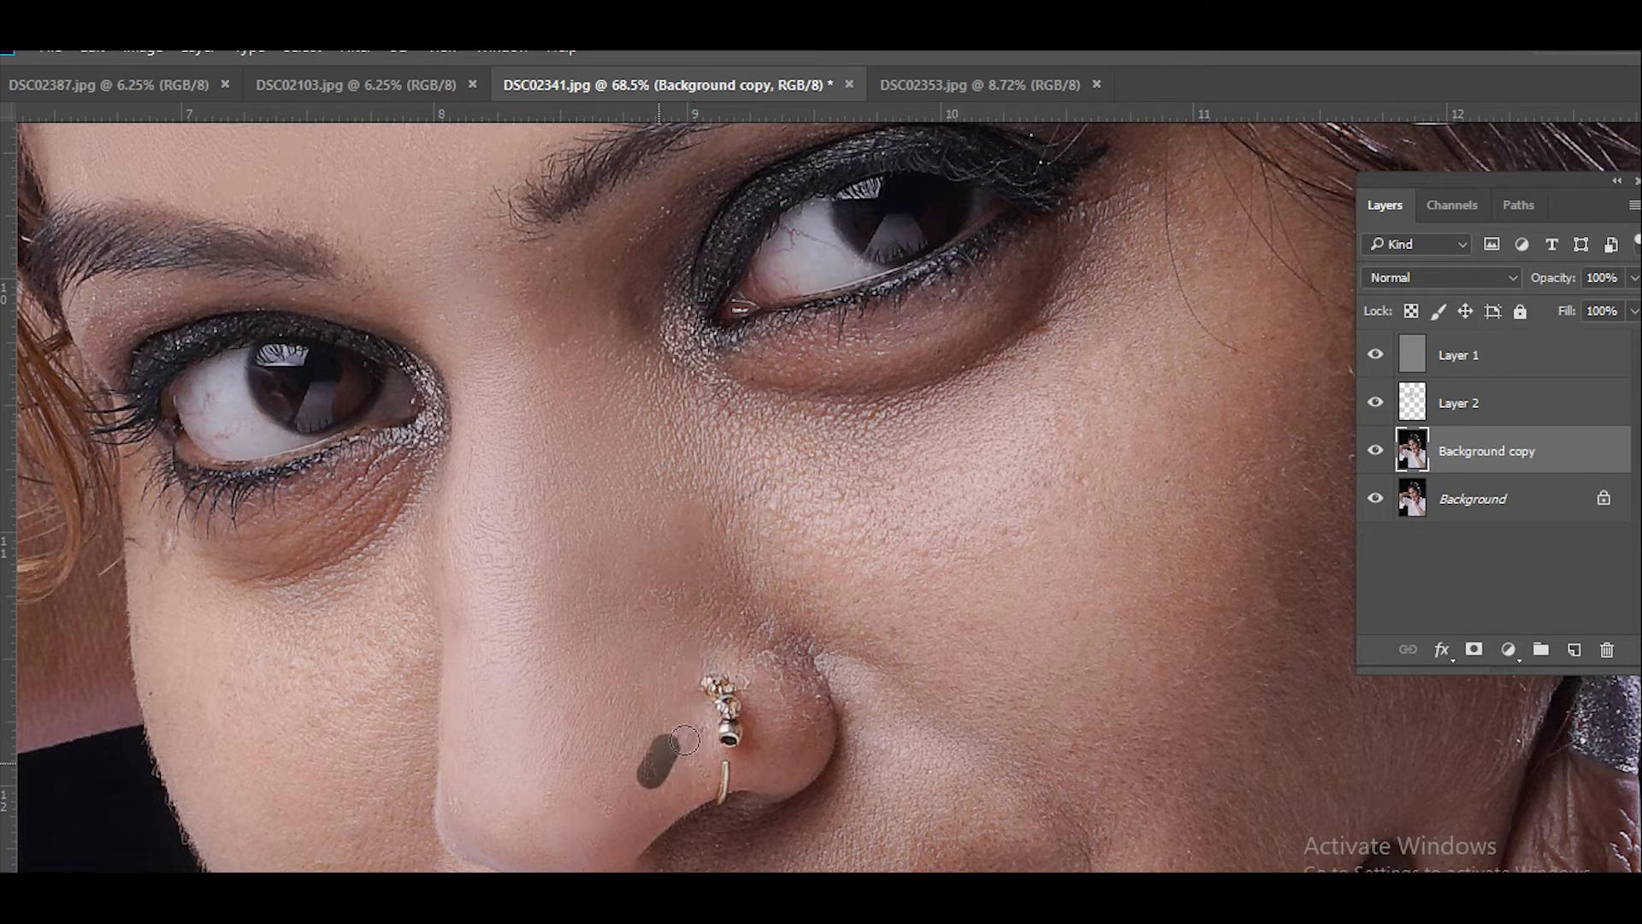
click(1540, 419)
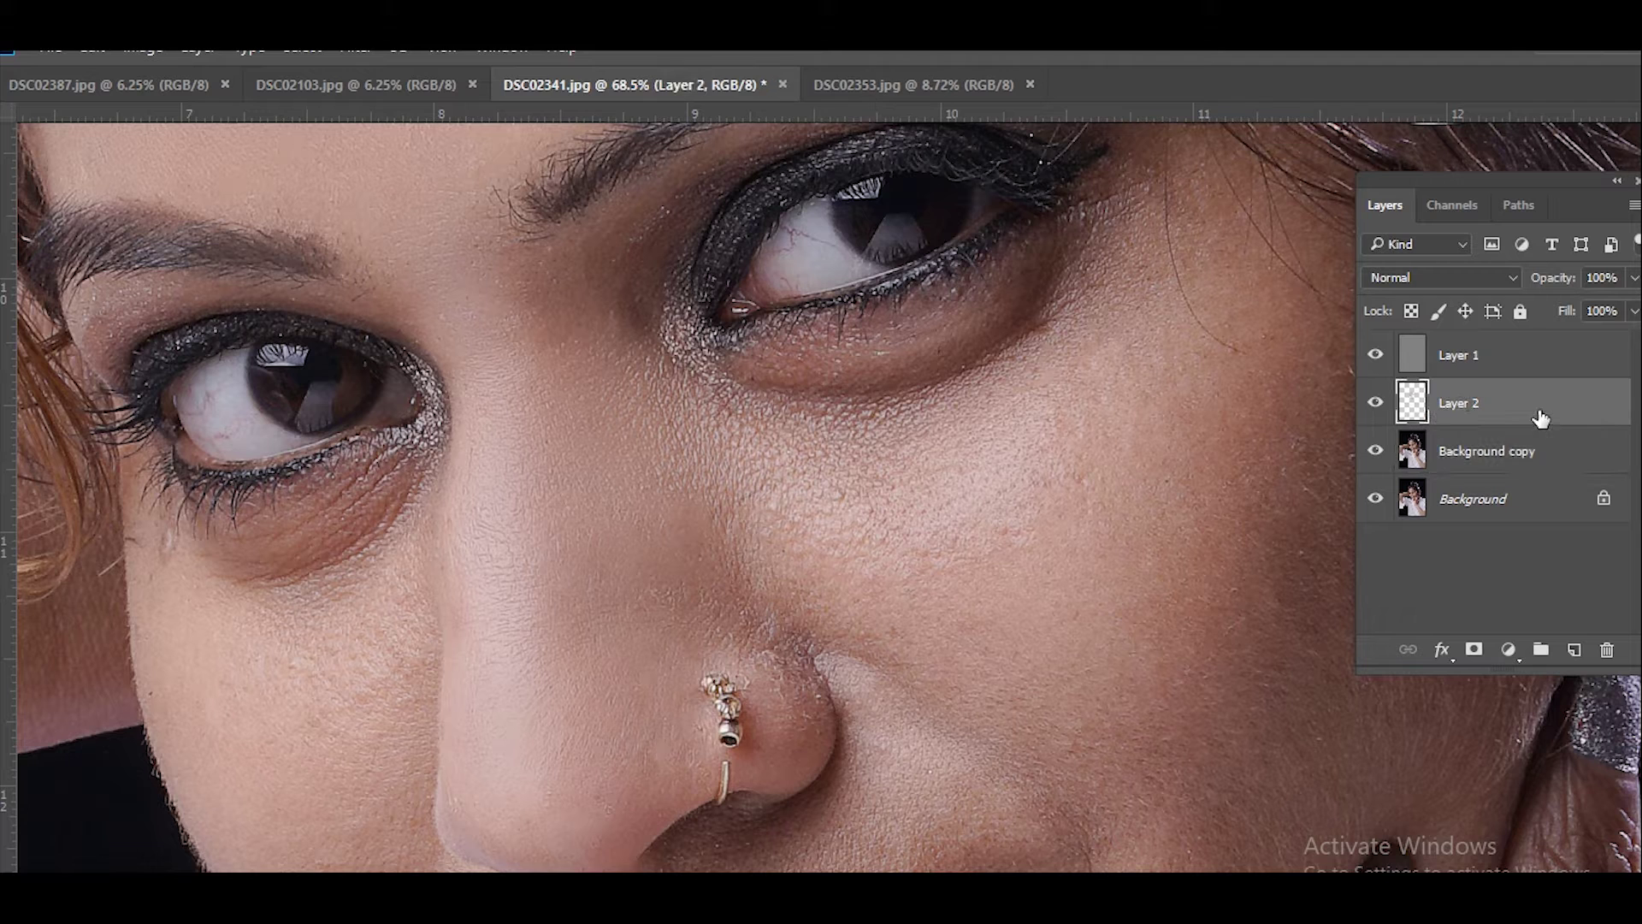
With a roughly 208 px brush, paint sampled tones beside the nose and across the cheek.
mouse_move(635, 498)
mouse_down()
mouse_move(649, 462)
mouse_move(633, 484)
mouse_up()
alt+click(628, 436)
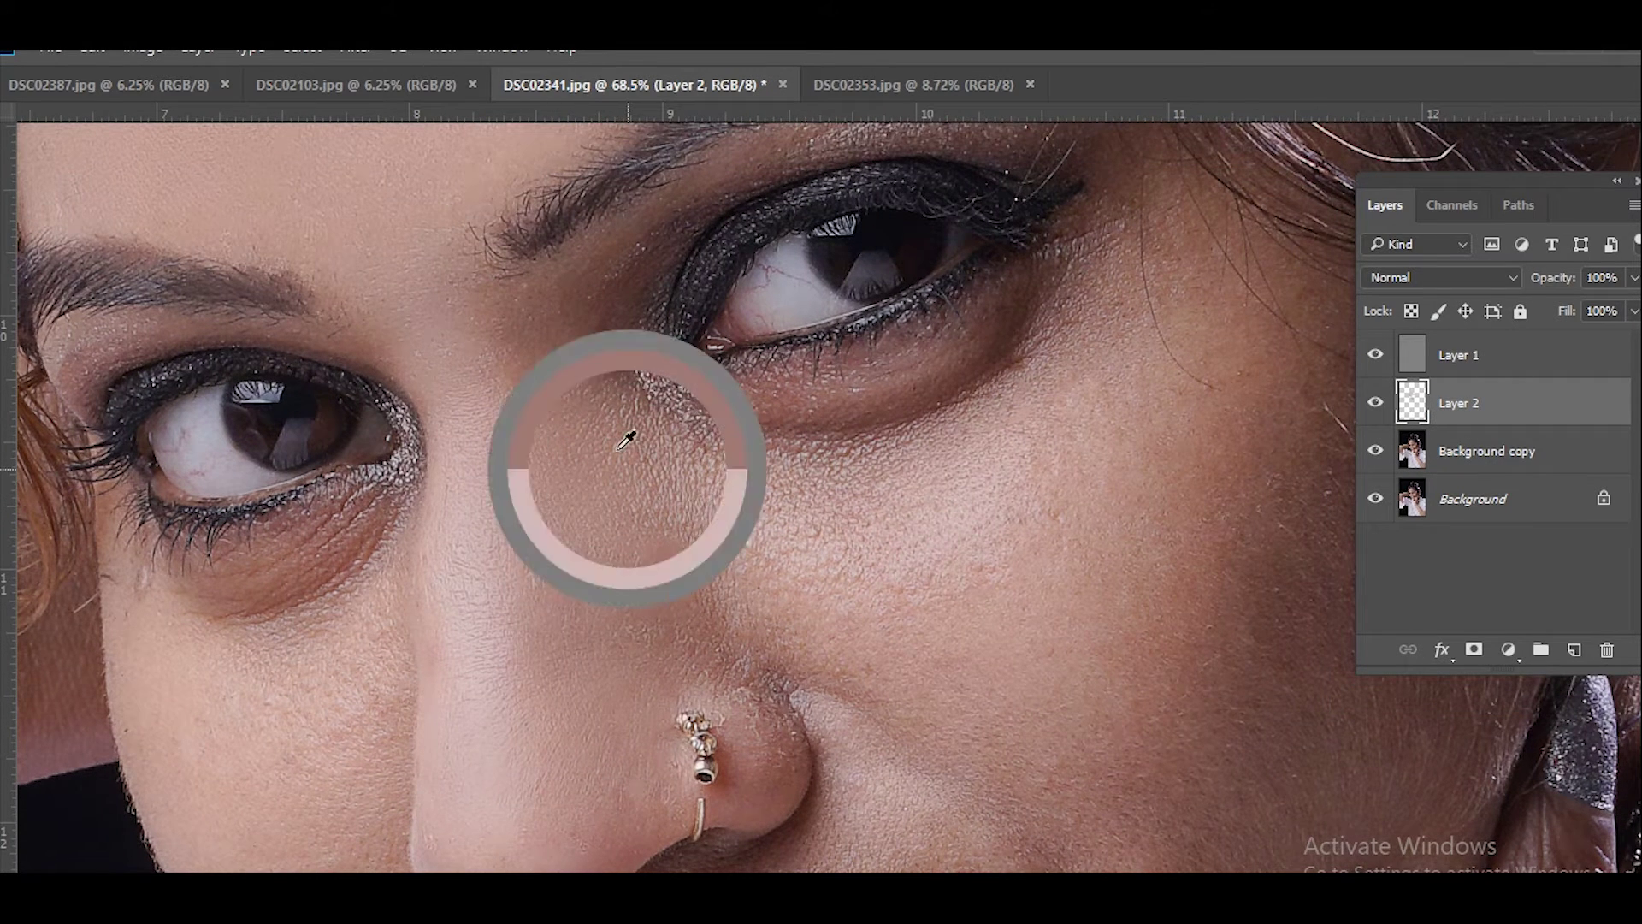
drag(649, 566, 577, 547)
alt+click(652, 542)
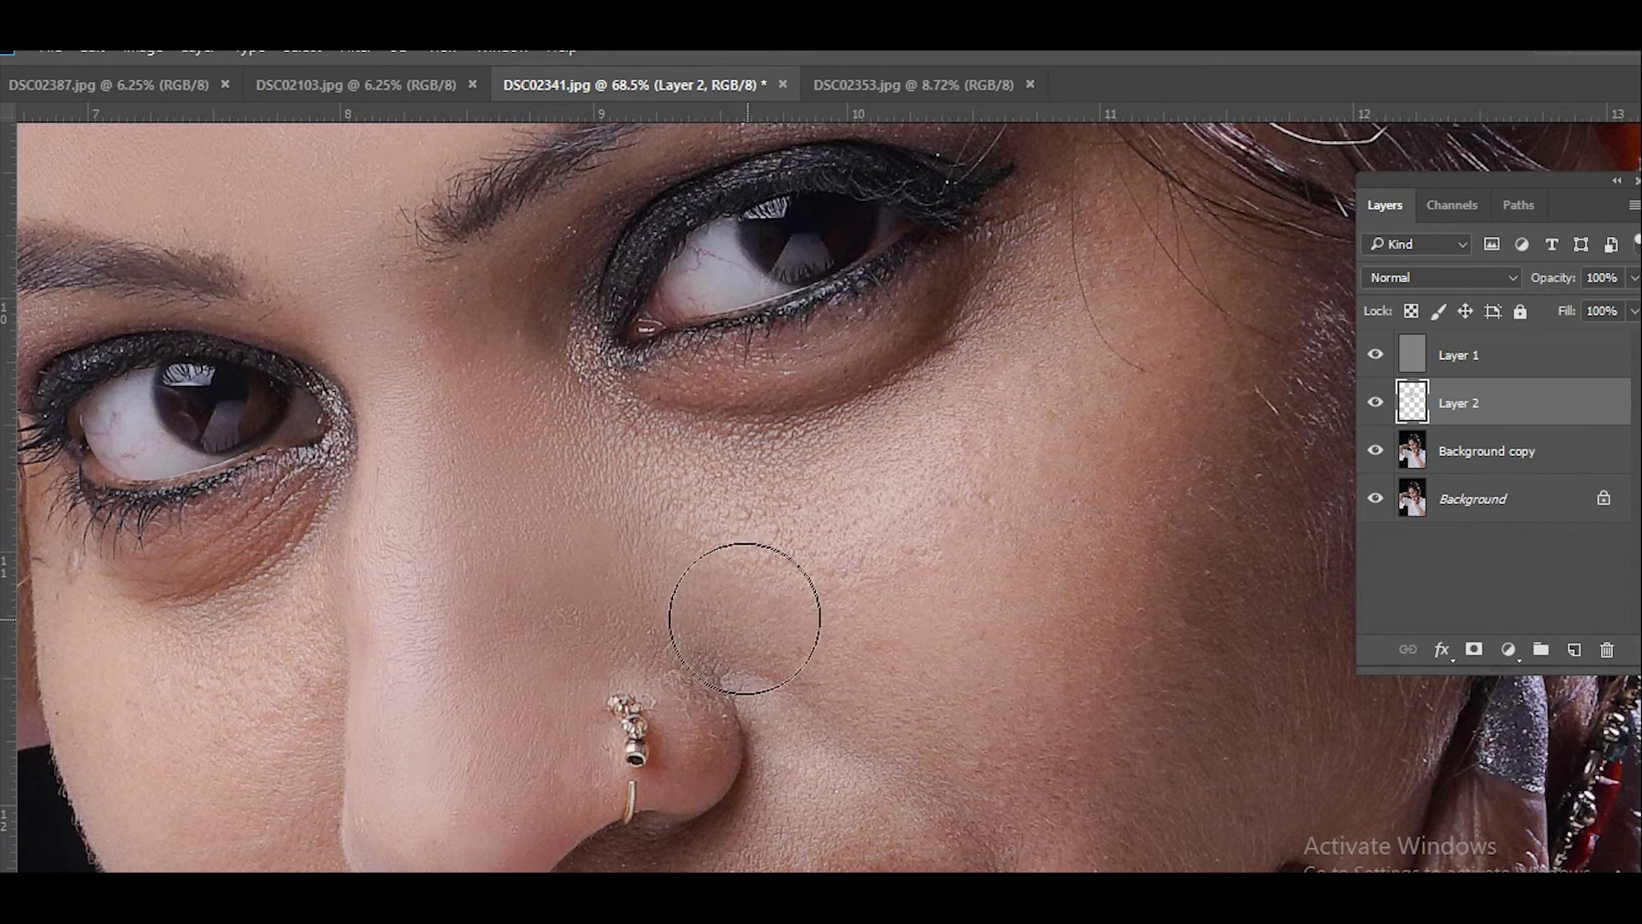
alt+click(690, 487)
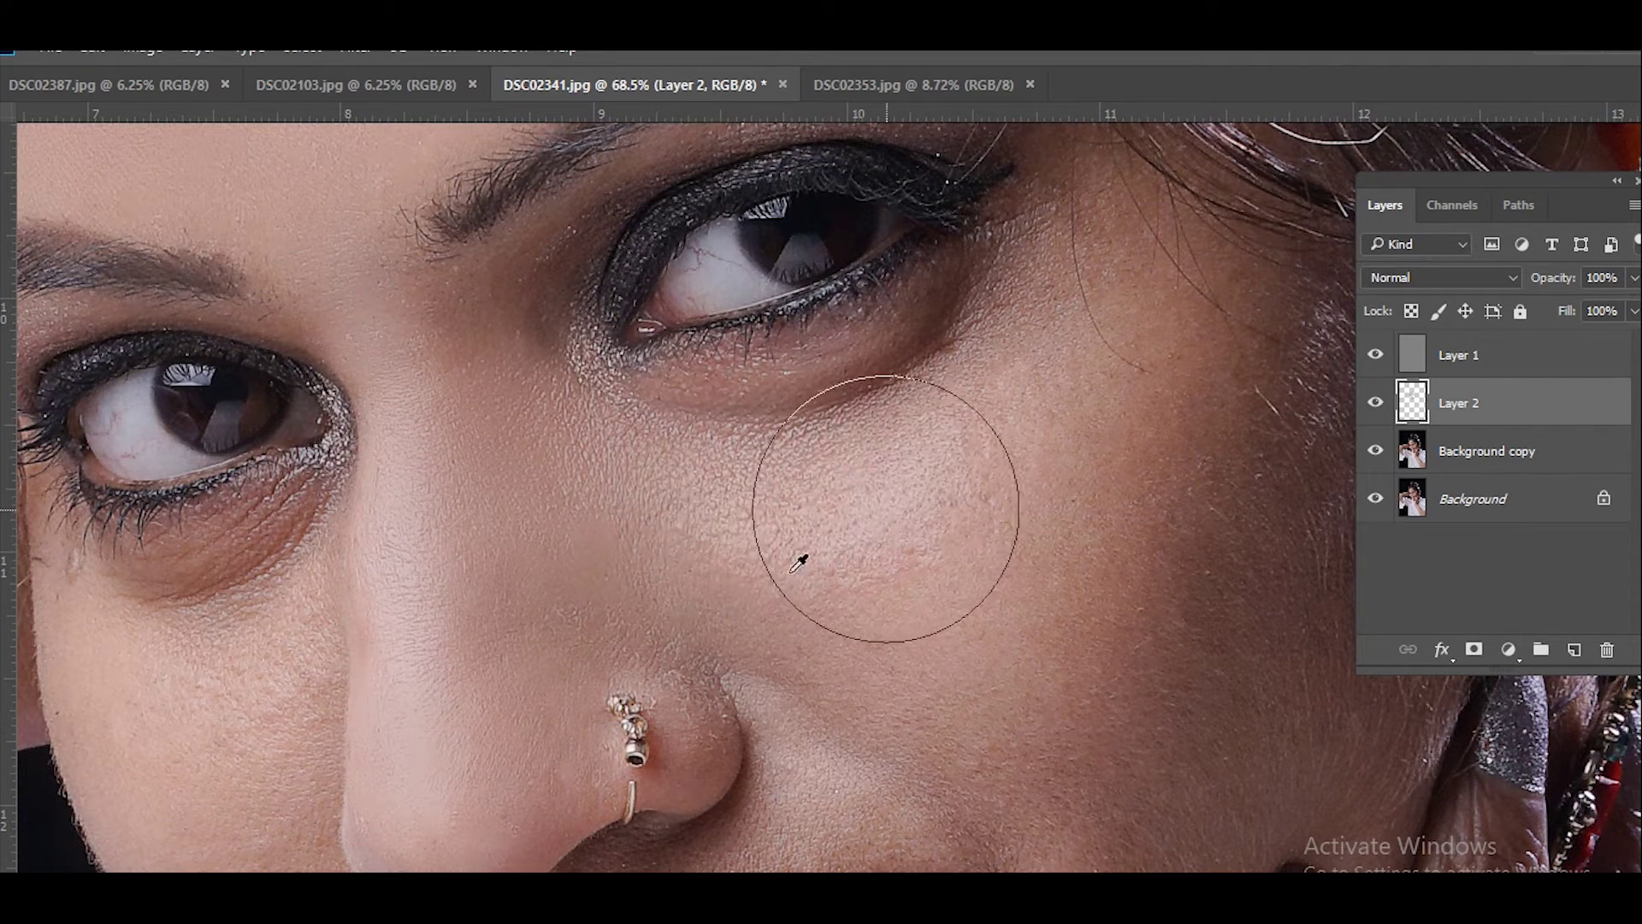
drag(799, 556, 720, 619)
alt+click(982, 302)
drag(982, 302, 944, 174)
drag(514, 337, 916, 282)
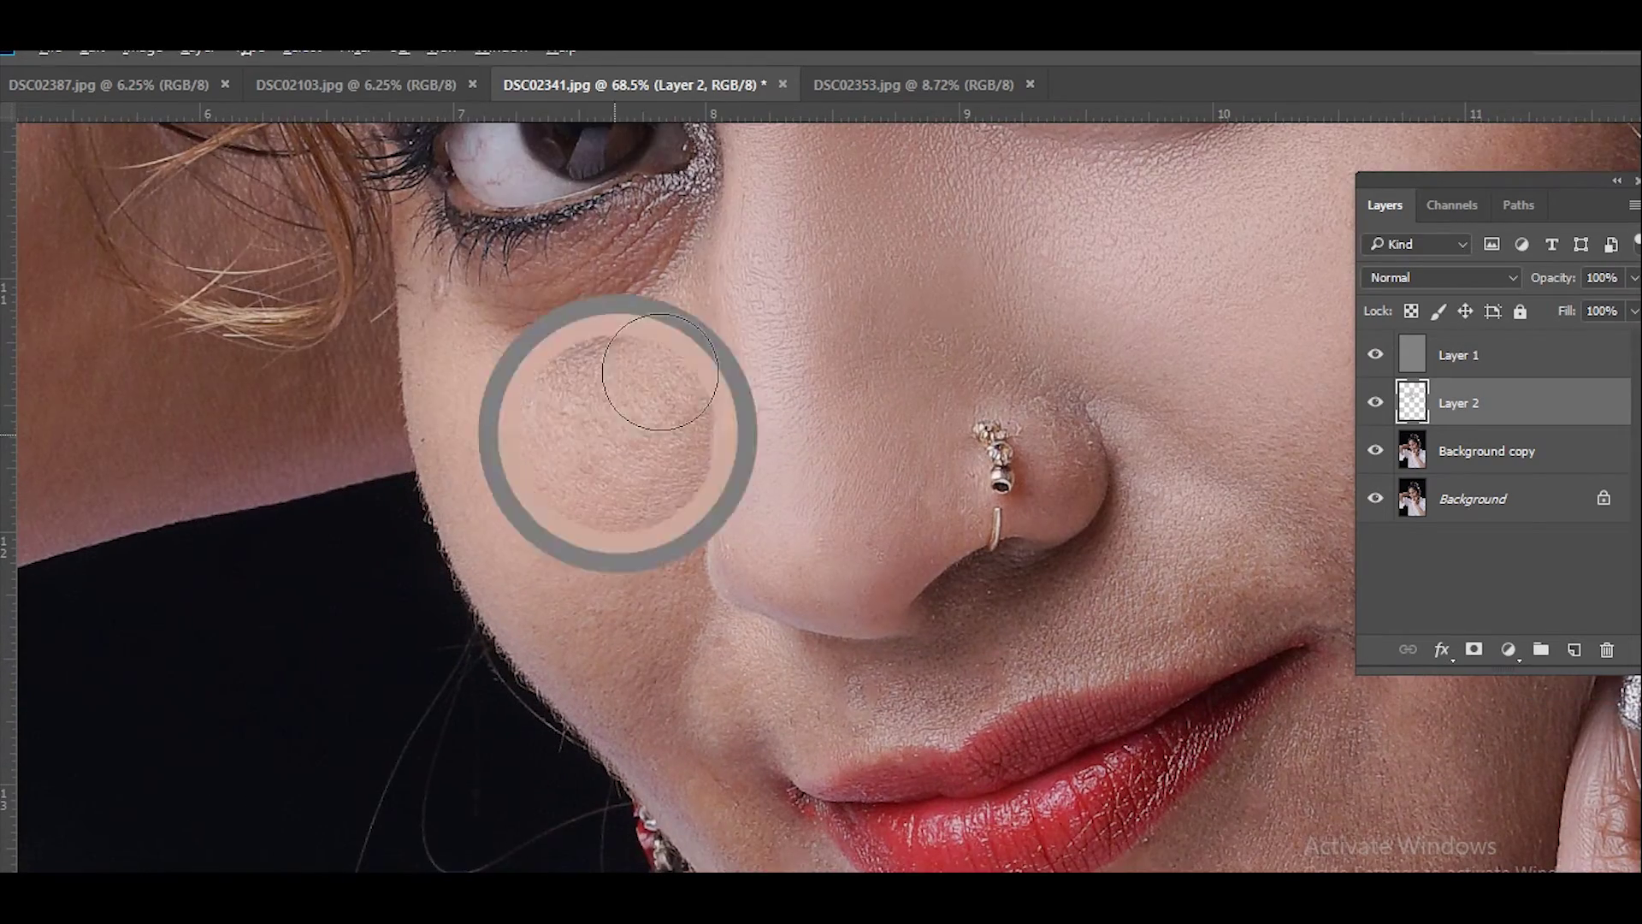
alt+click(460, 323)
Resize the brush and paint soft skin tone over the chin below the lips.
mouse_move(772, 810)
mouse_down()
mouse_move(782, 673)
mouse_move(559, 486)
mouse_up()
mouse_move(811, 707)
mouse_down()
mouse_move(675, 697)
mouse_move(661, 714)
mouse_up()
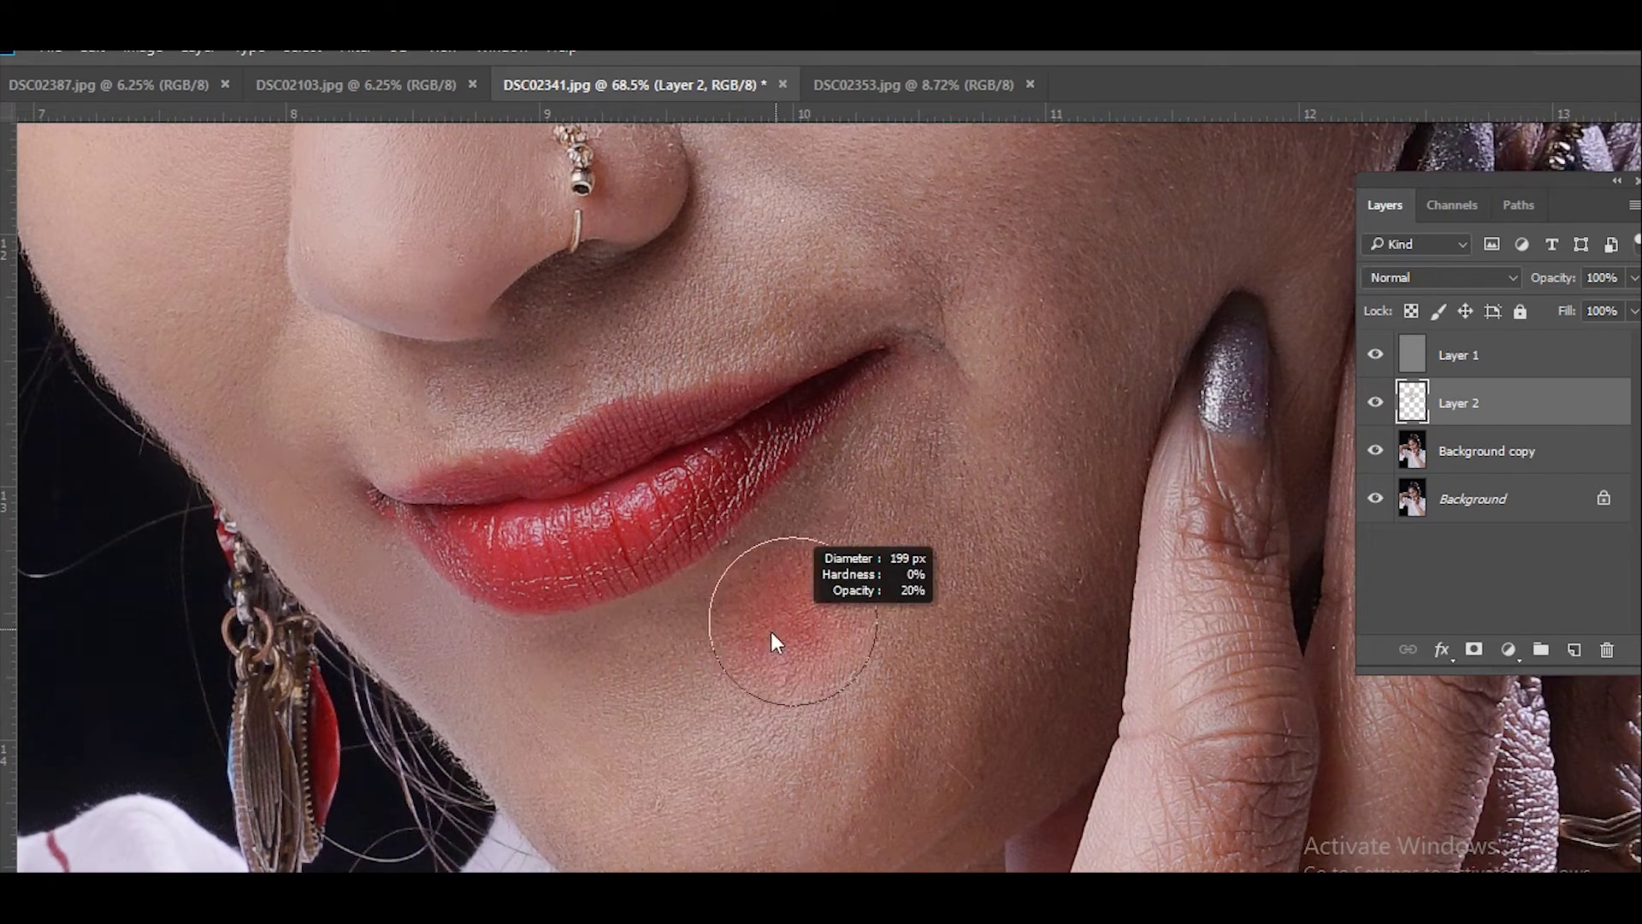
drag(698, 637, 667, 514)
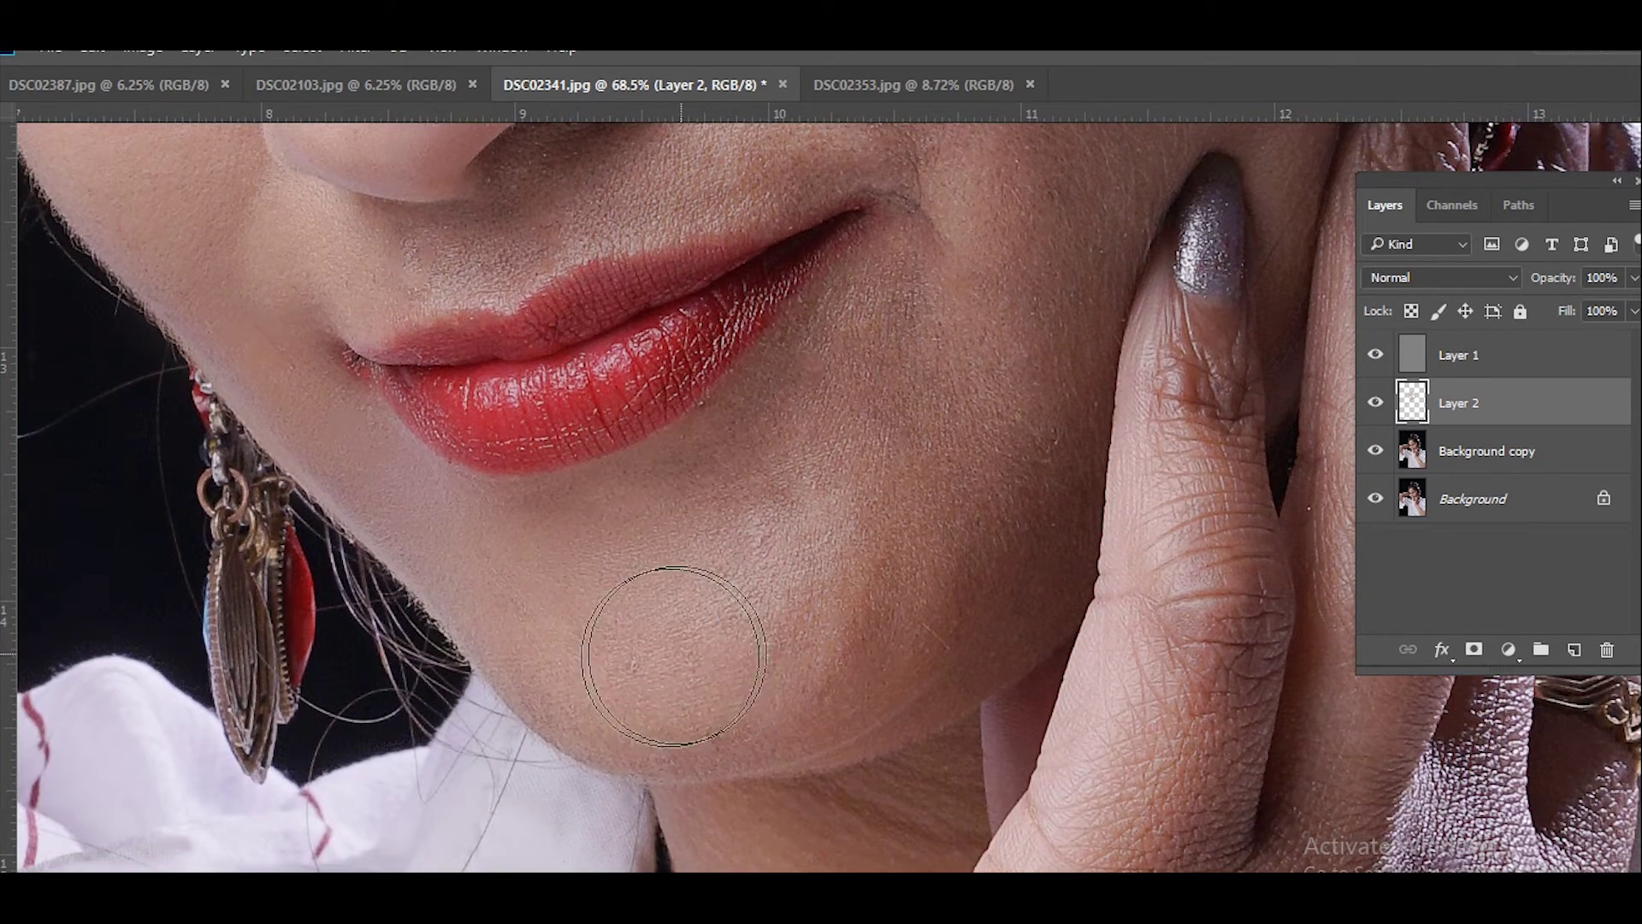
alt+click(736, 579)
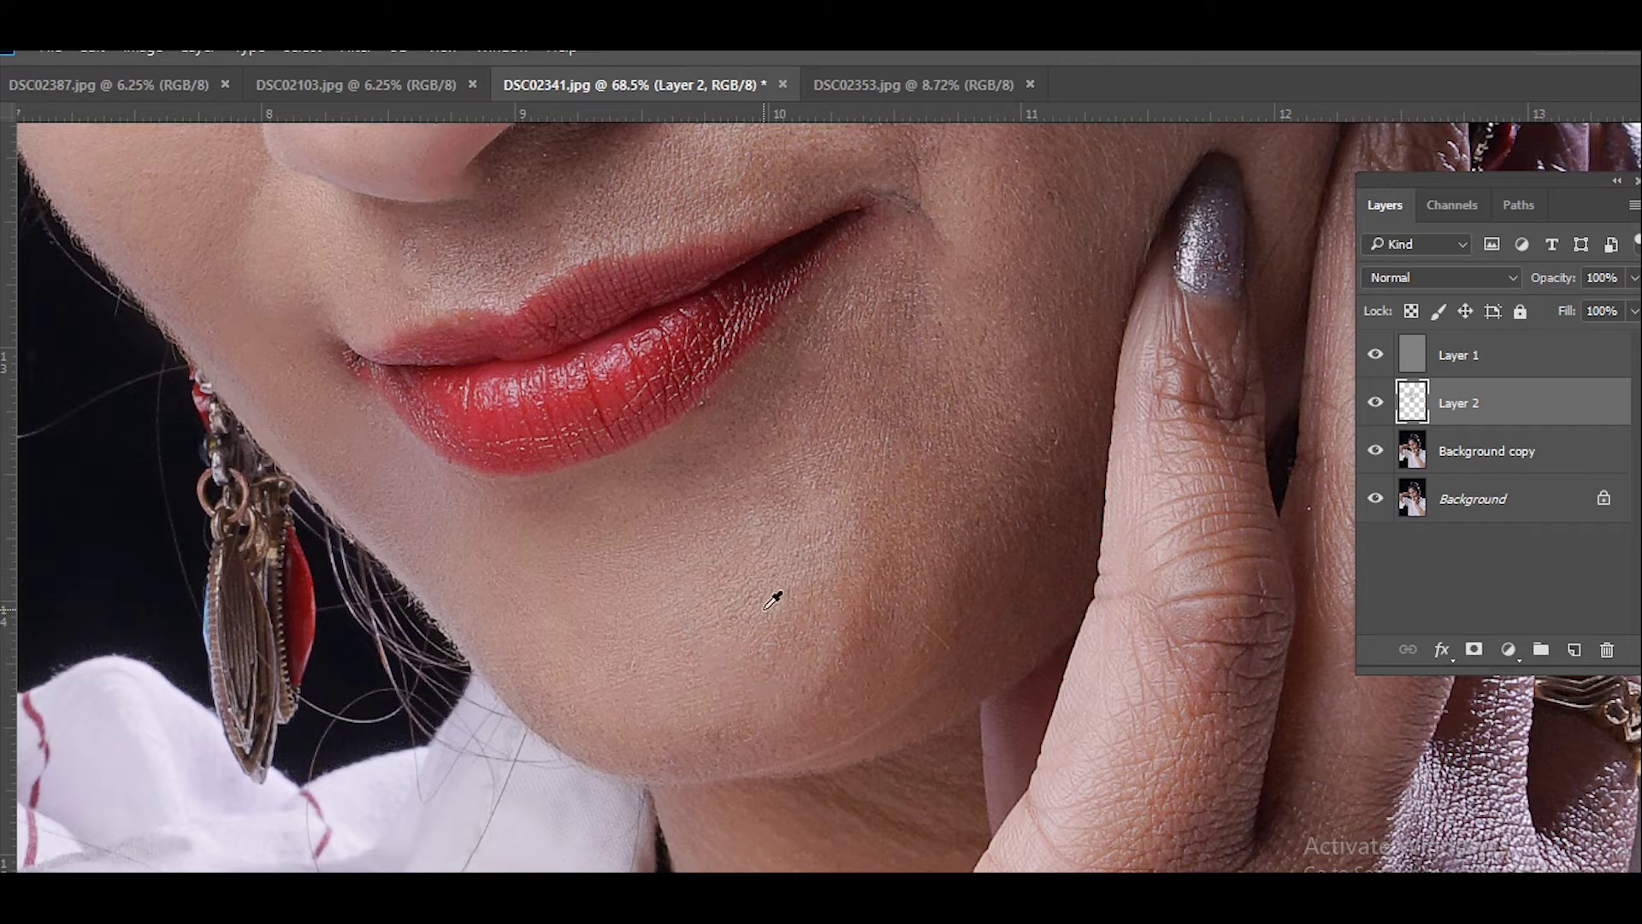
alt+click(641, 660)
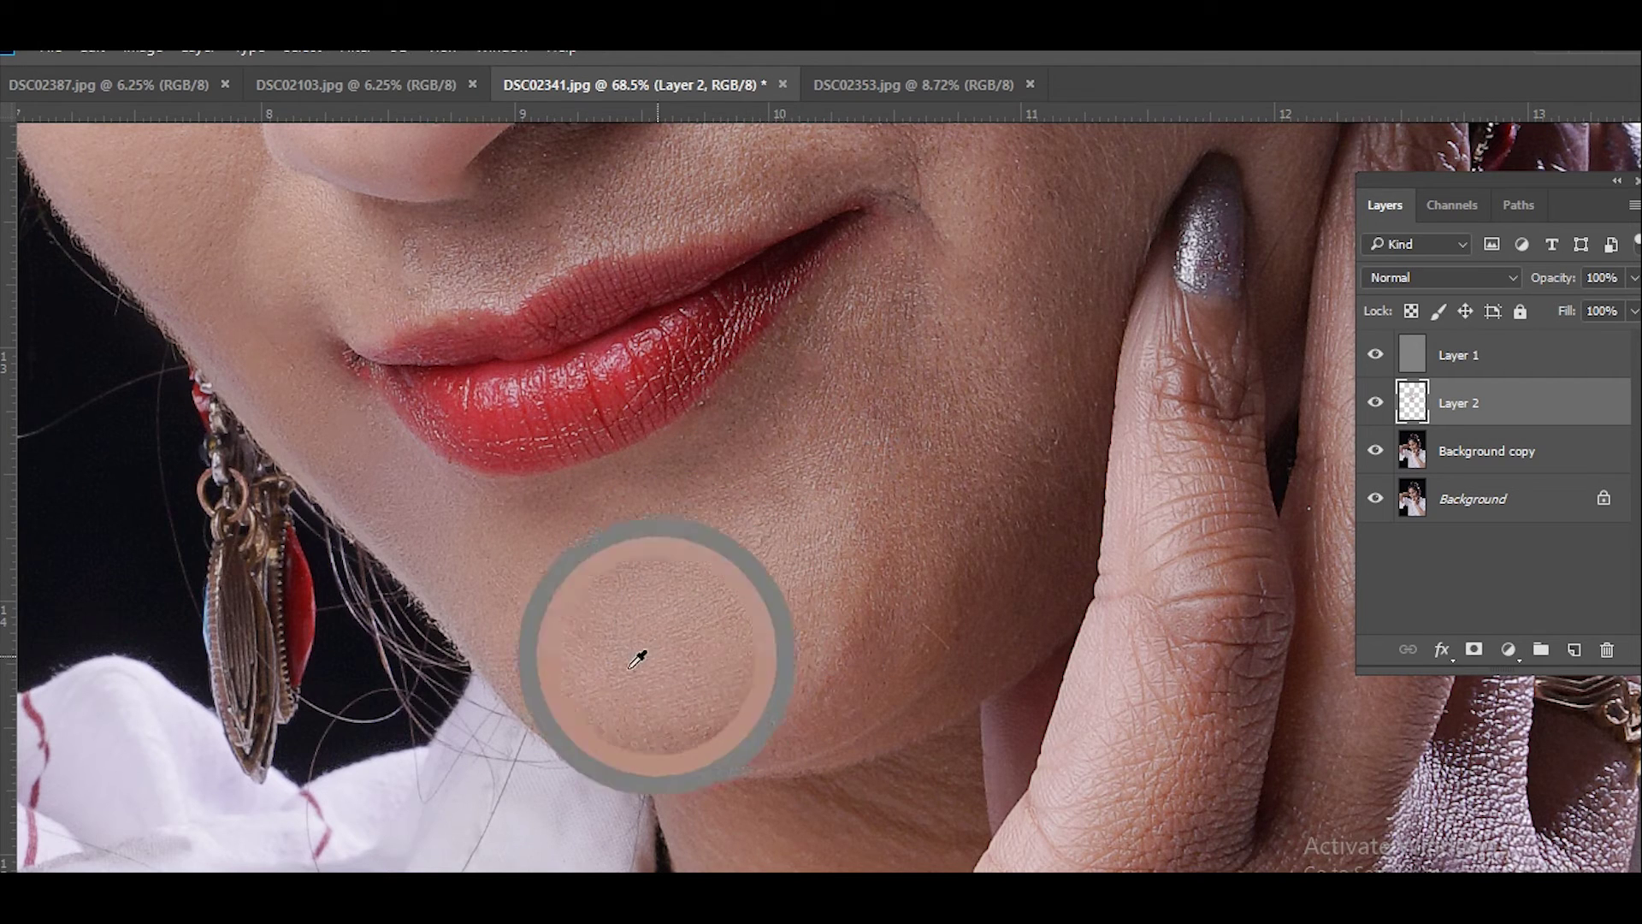
drag(696, 623, 689, 751)
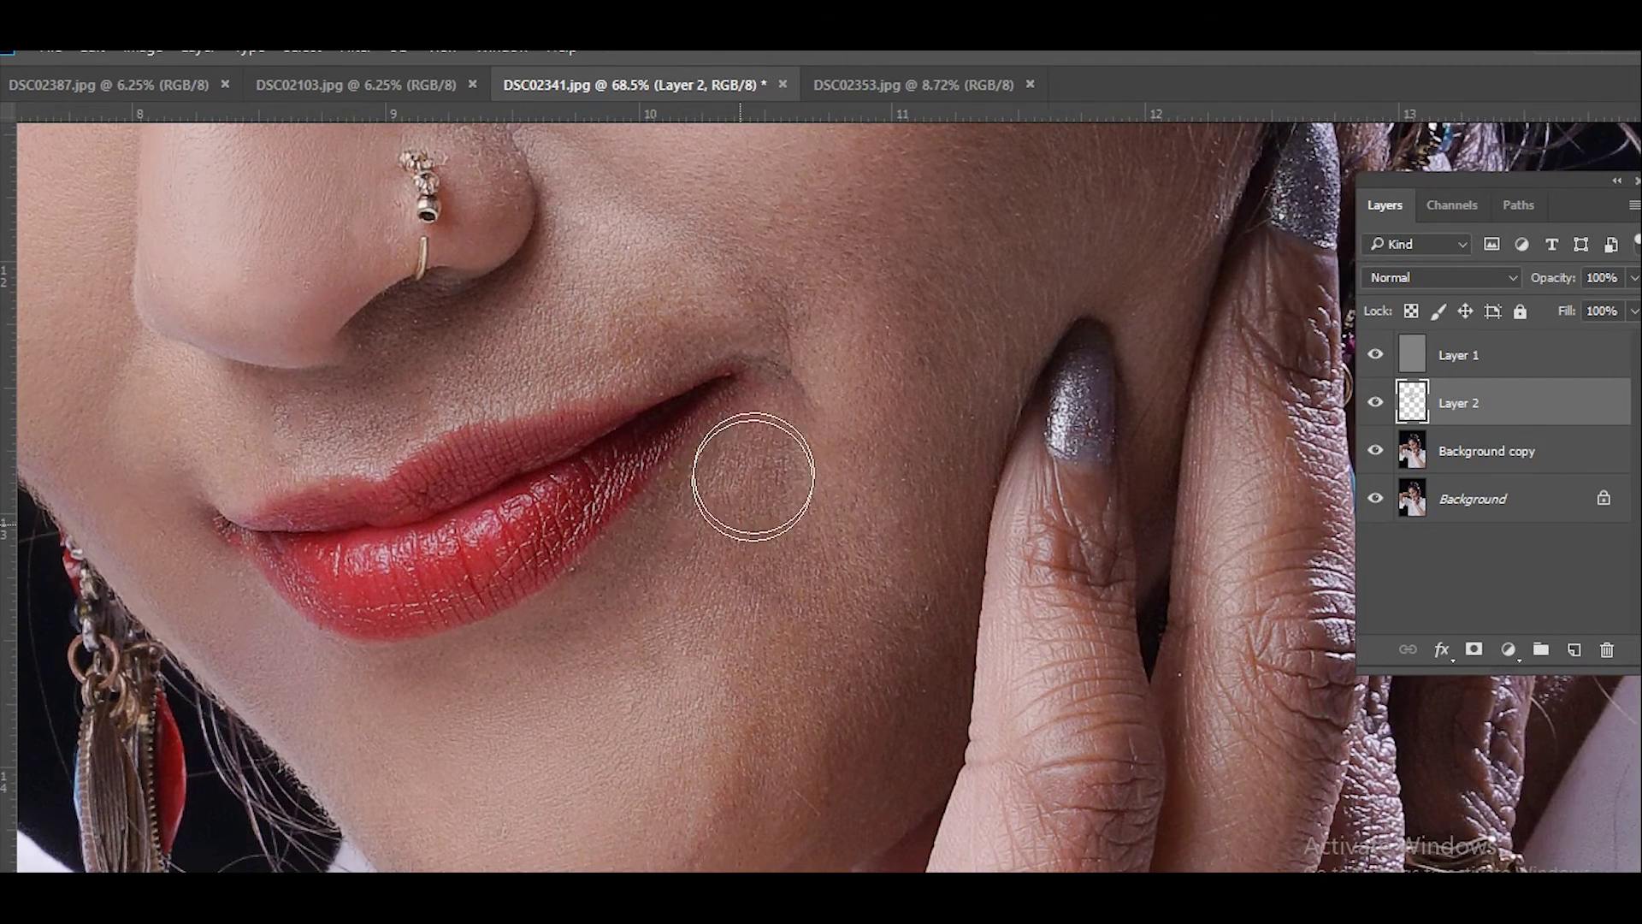
alt+click(733, 506)
With a roughly 228 px brush, smooth the skin beside the lips, lower cheek and chin.
alt+right_click(752, 587)
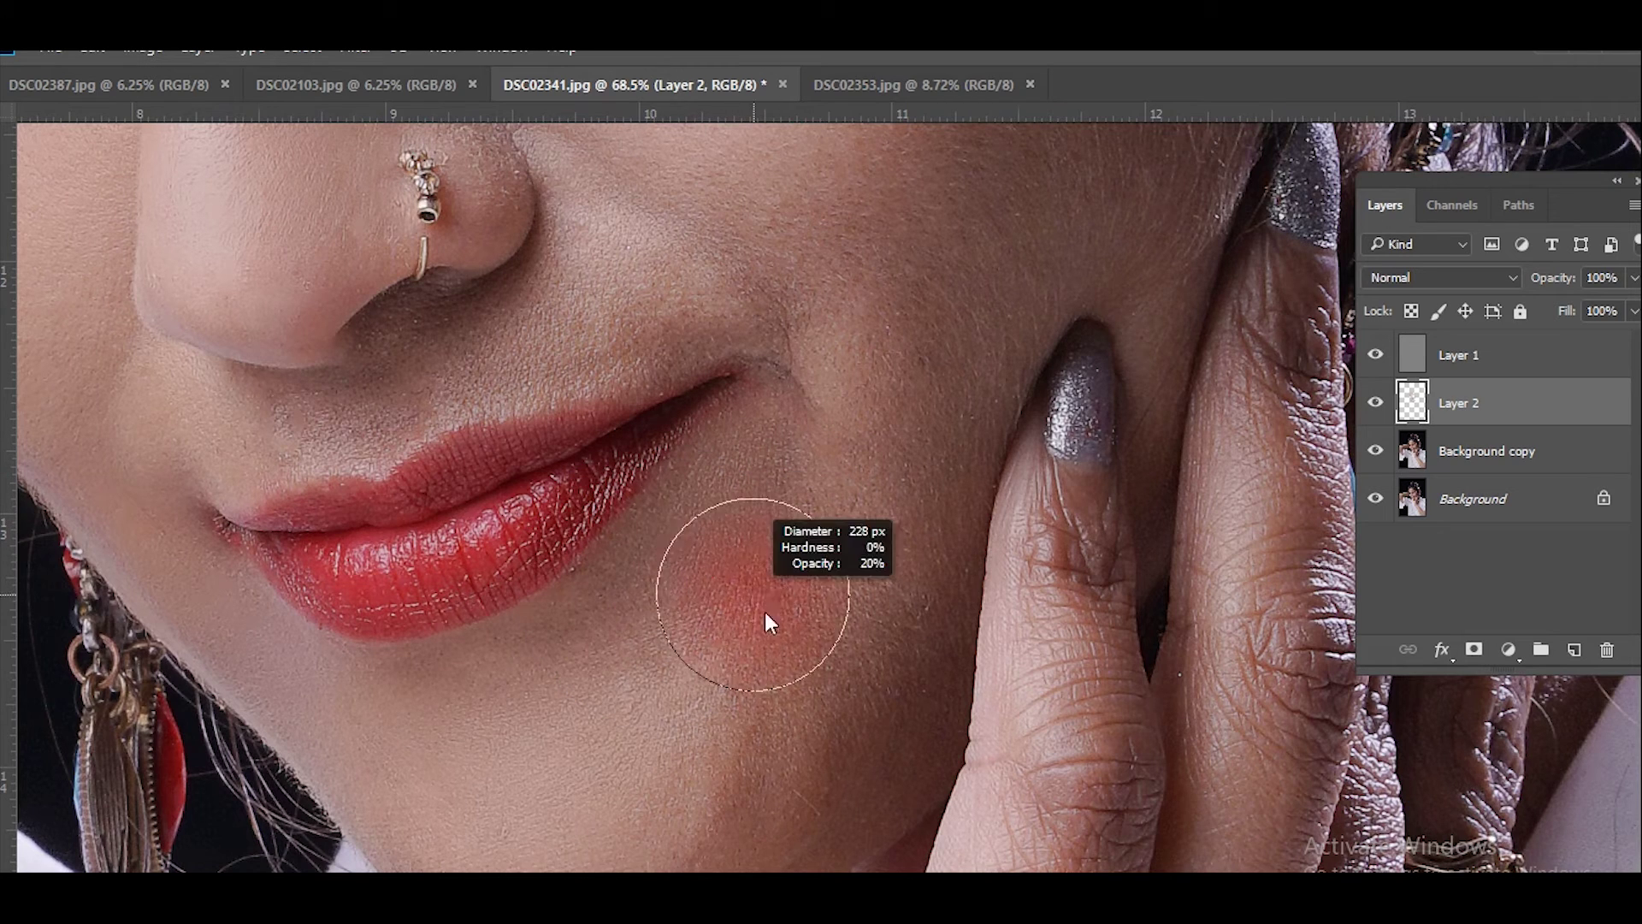
alt+click(752, 587)
scroll(830, 592, down, 1)
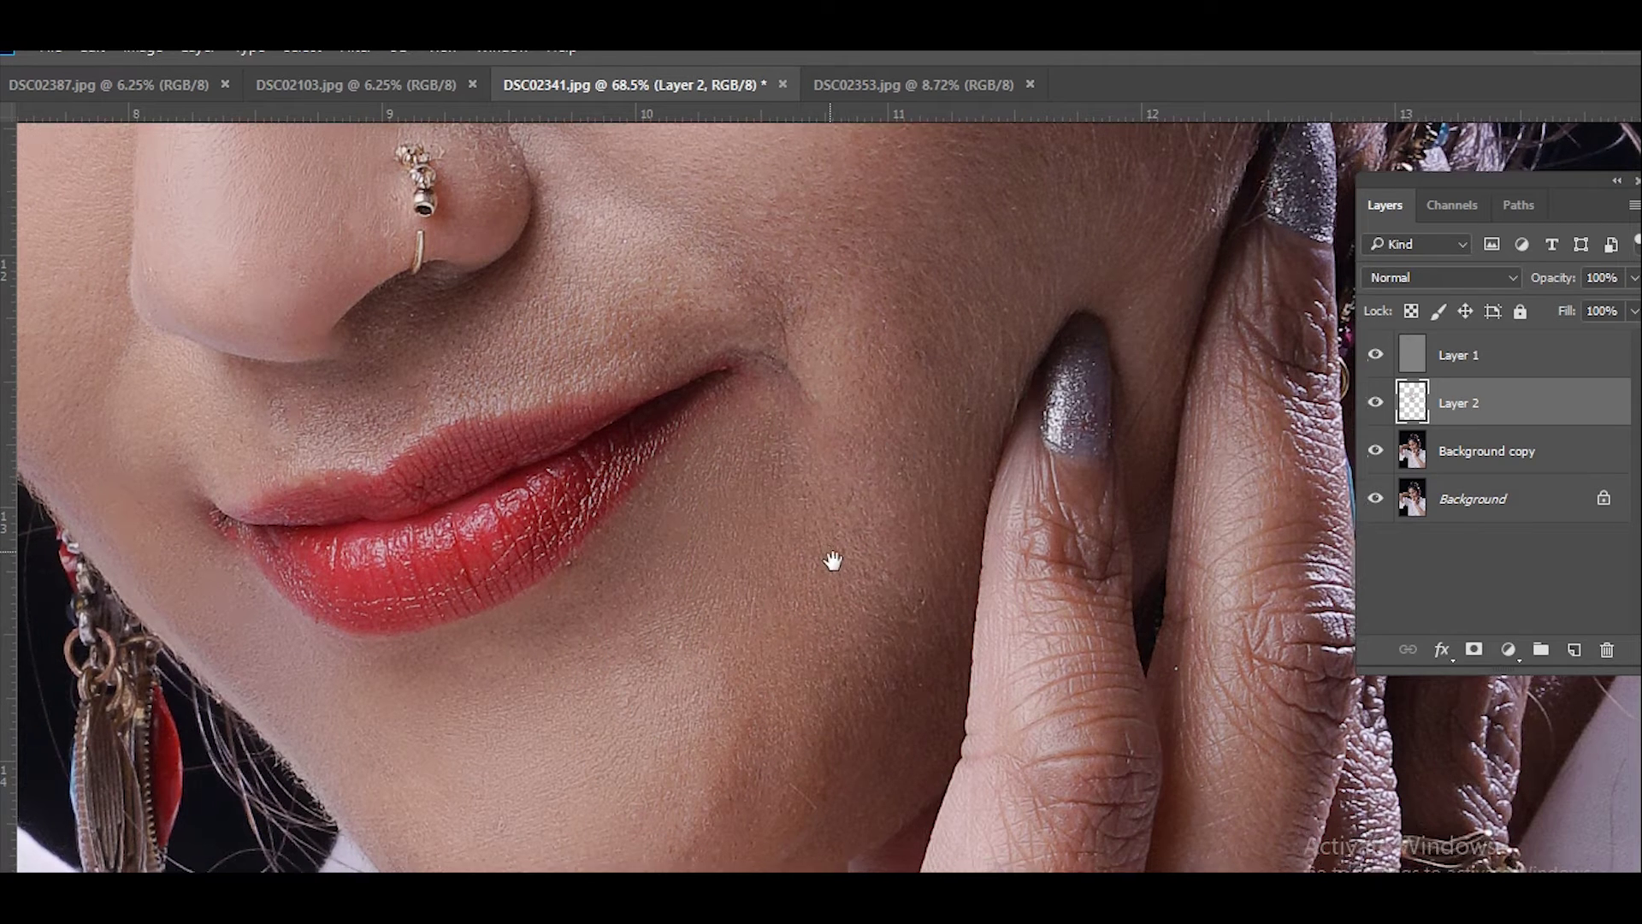
alt+click(809, 588)
scroll(846, 590, down, 1)
alt+click(871, 557)
alt+click(836, 649)
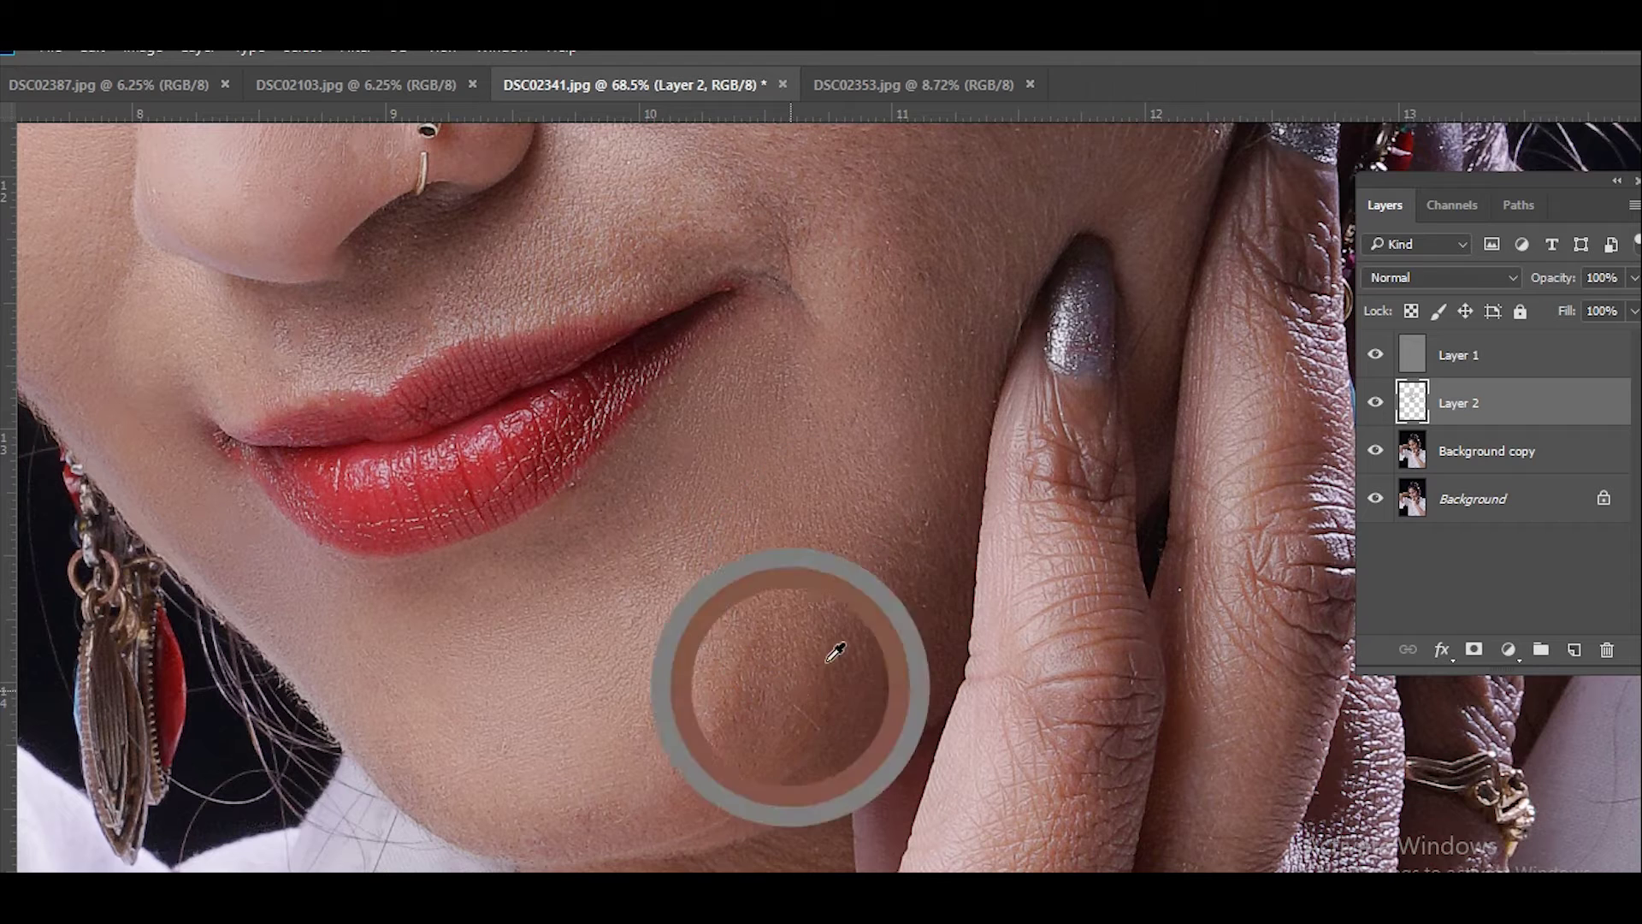
alt+click(751, 591)
alt+right_click(715, 660)
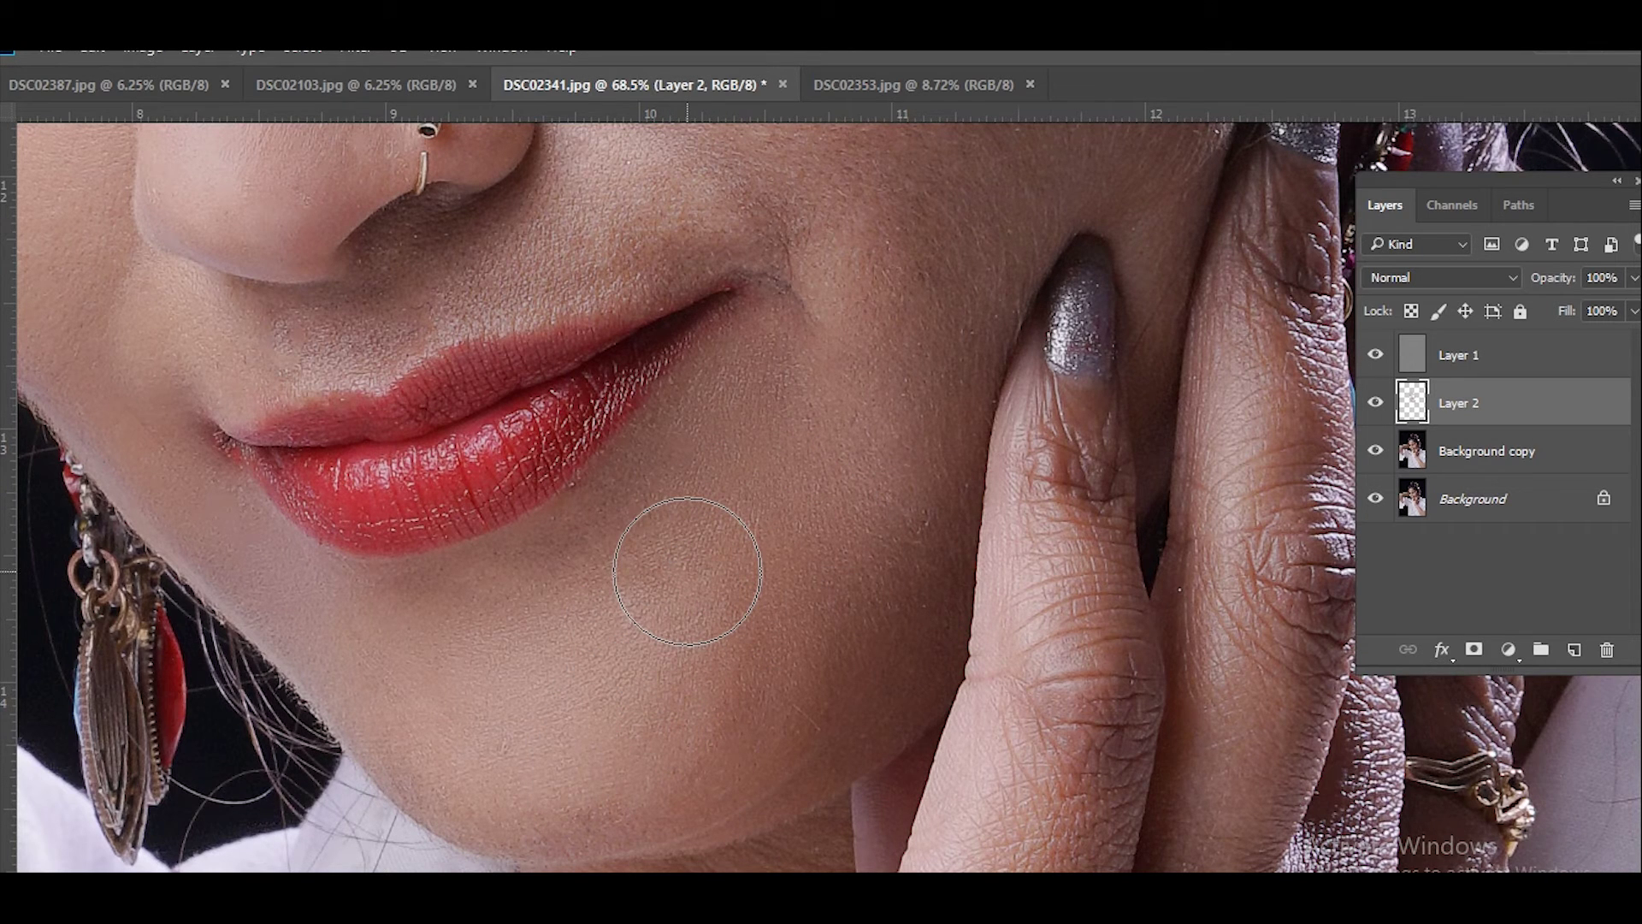
alt+right_click(679, 466)
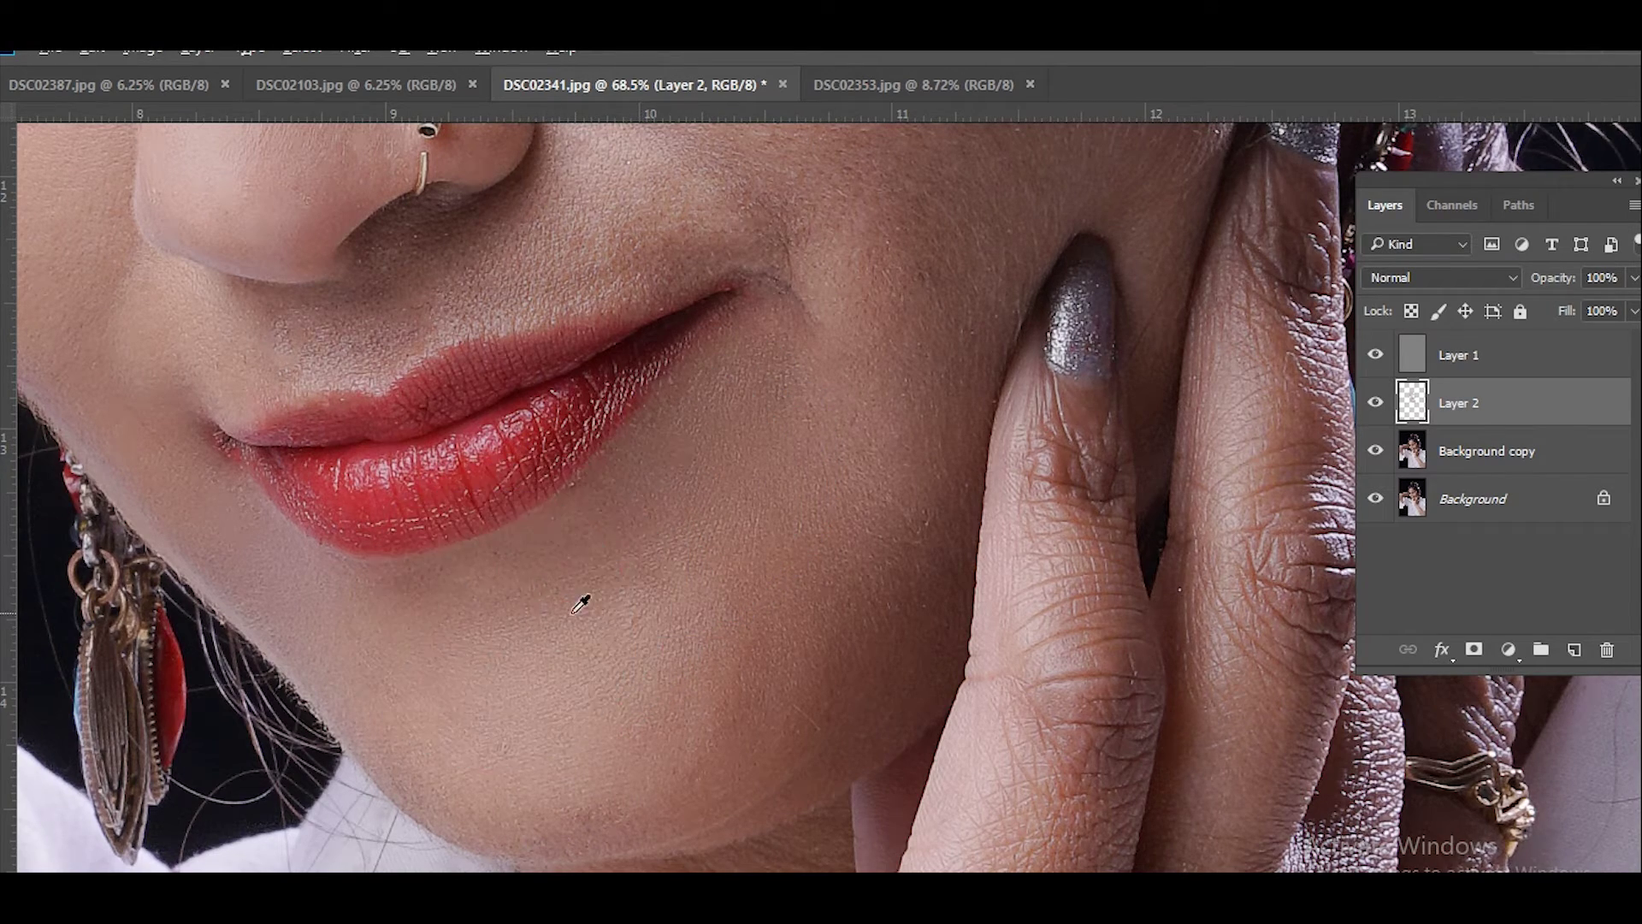
Set a large soft brush and paint sampled skin tones over the cheek.
scroll(862, 653, up, 3)
alt+right_click(862, 642)
scroll(898, 513, up, 2)
scroll(914, 496, up, 2)
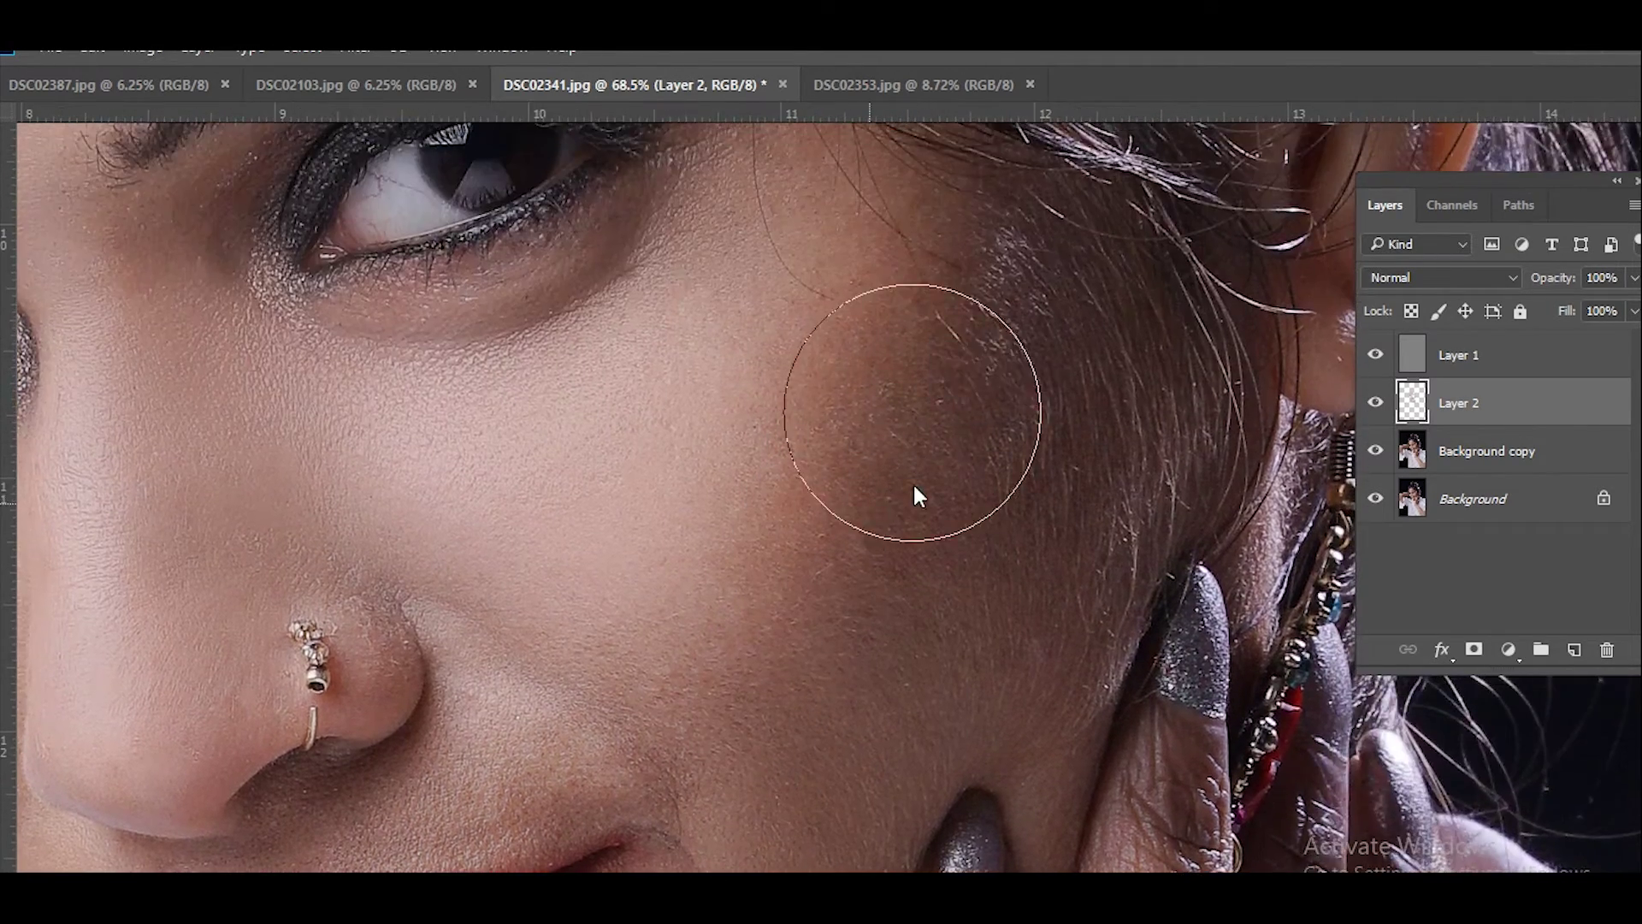
alt+right_click(856, 587)
alt+click(881, 524)
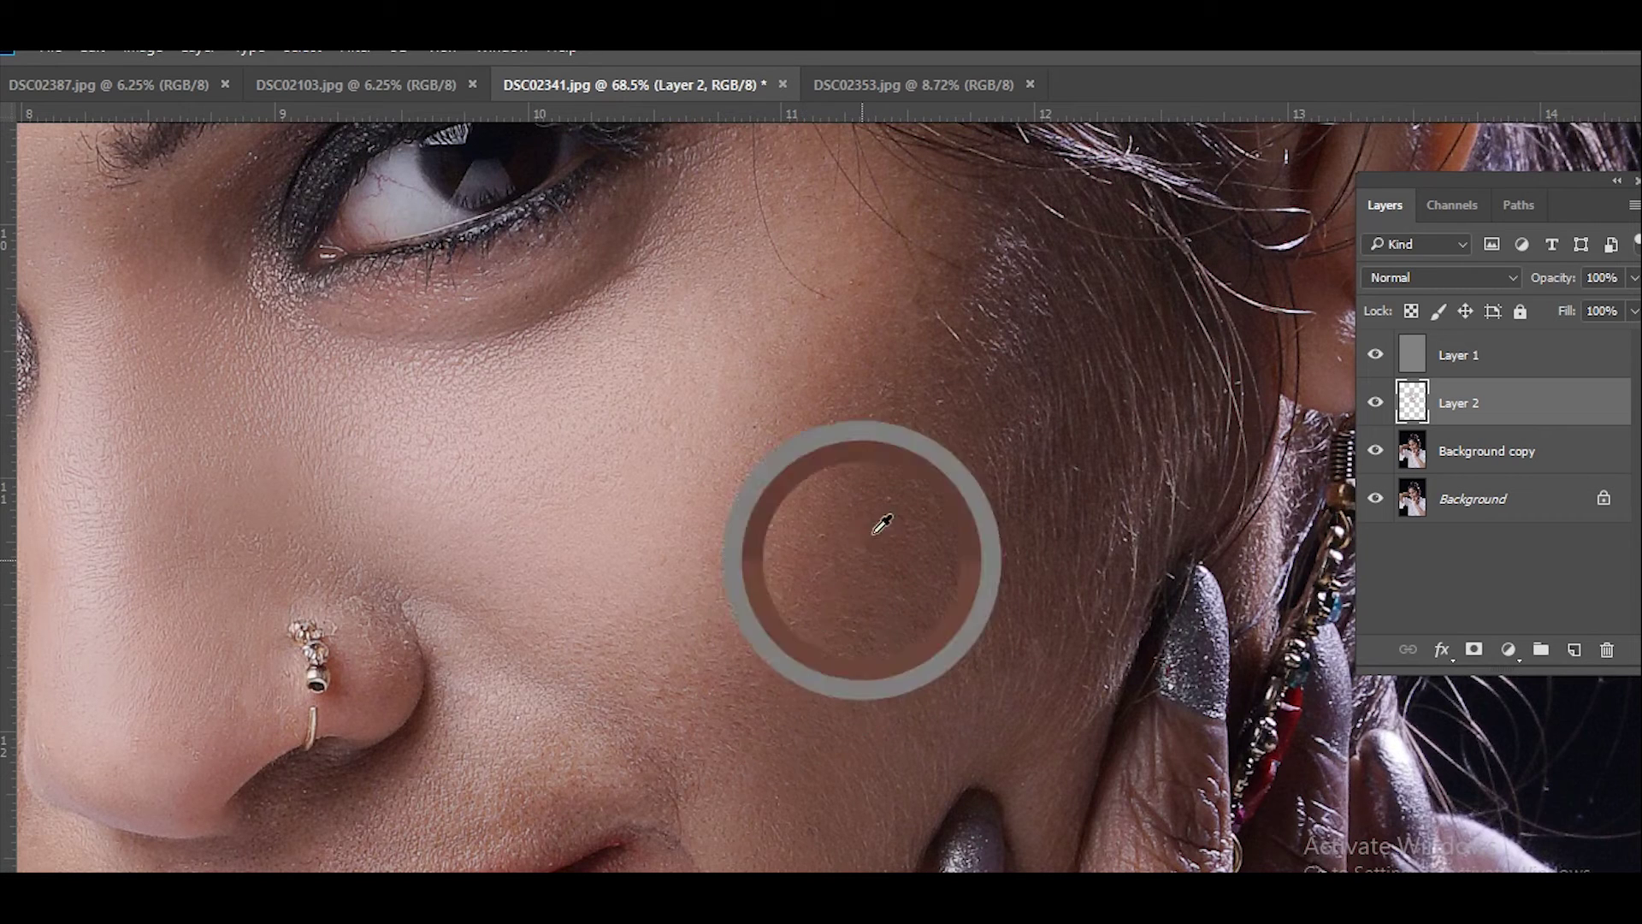
alt+right_click(740, 598)
alt+click(660, 690)
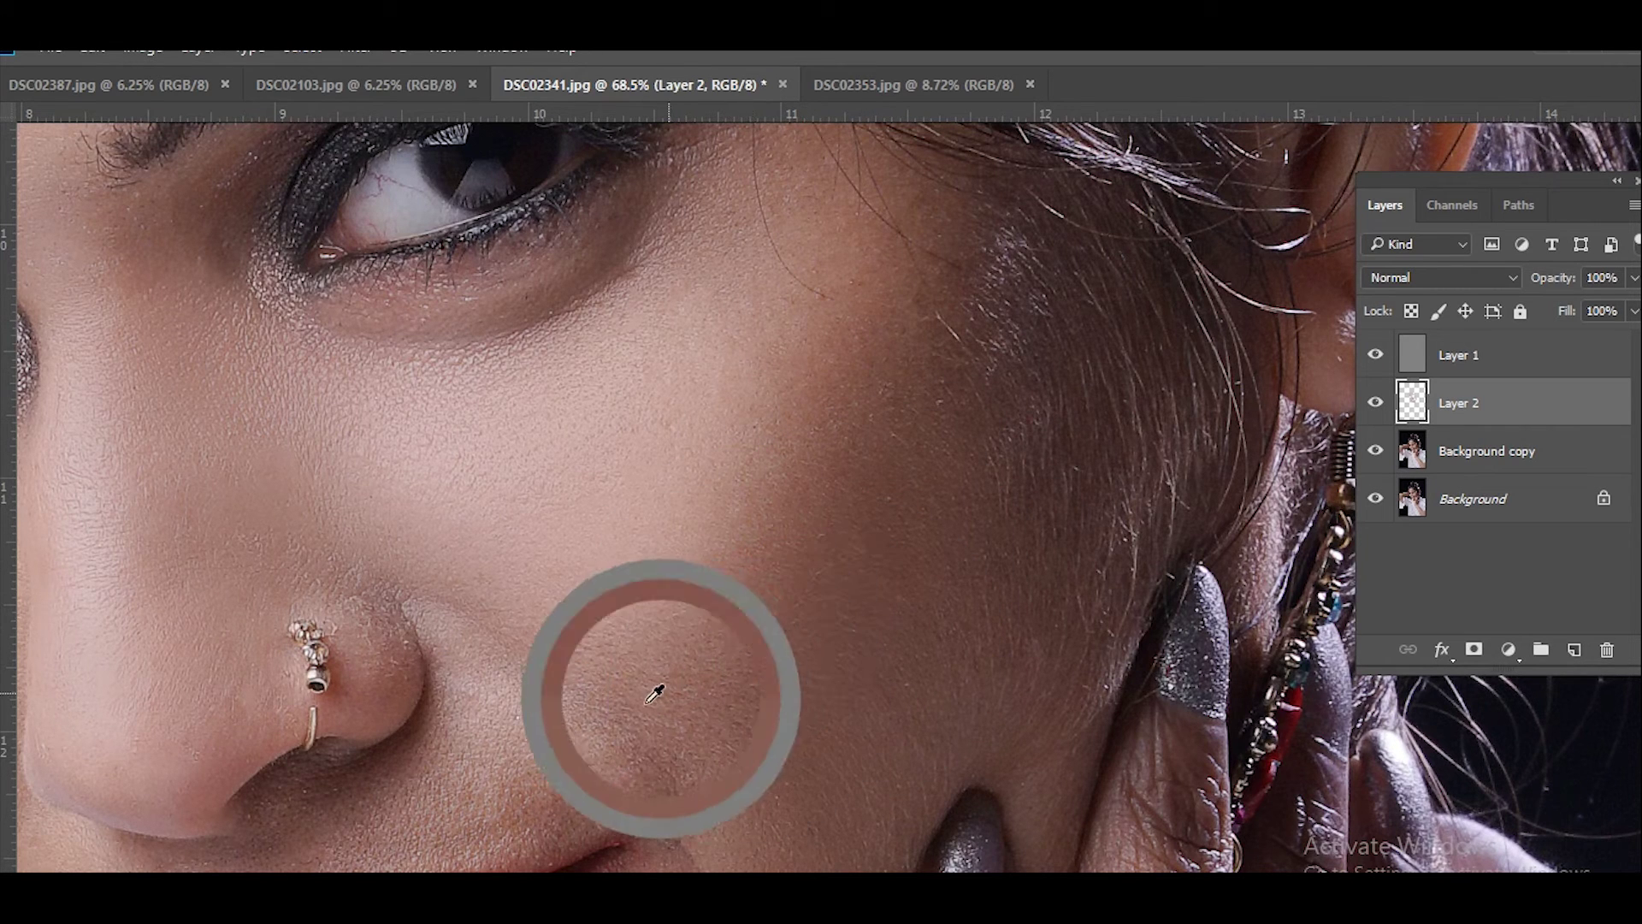
alt+right_click(745, 685)
alt+click(839, 428)
drag(832, 398, 781, 524)
alt+click(884, 354)
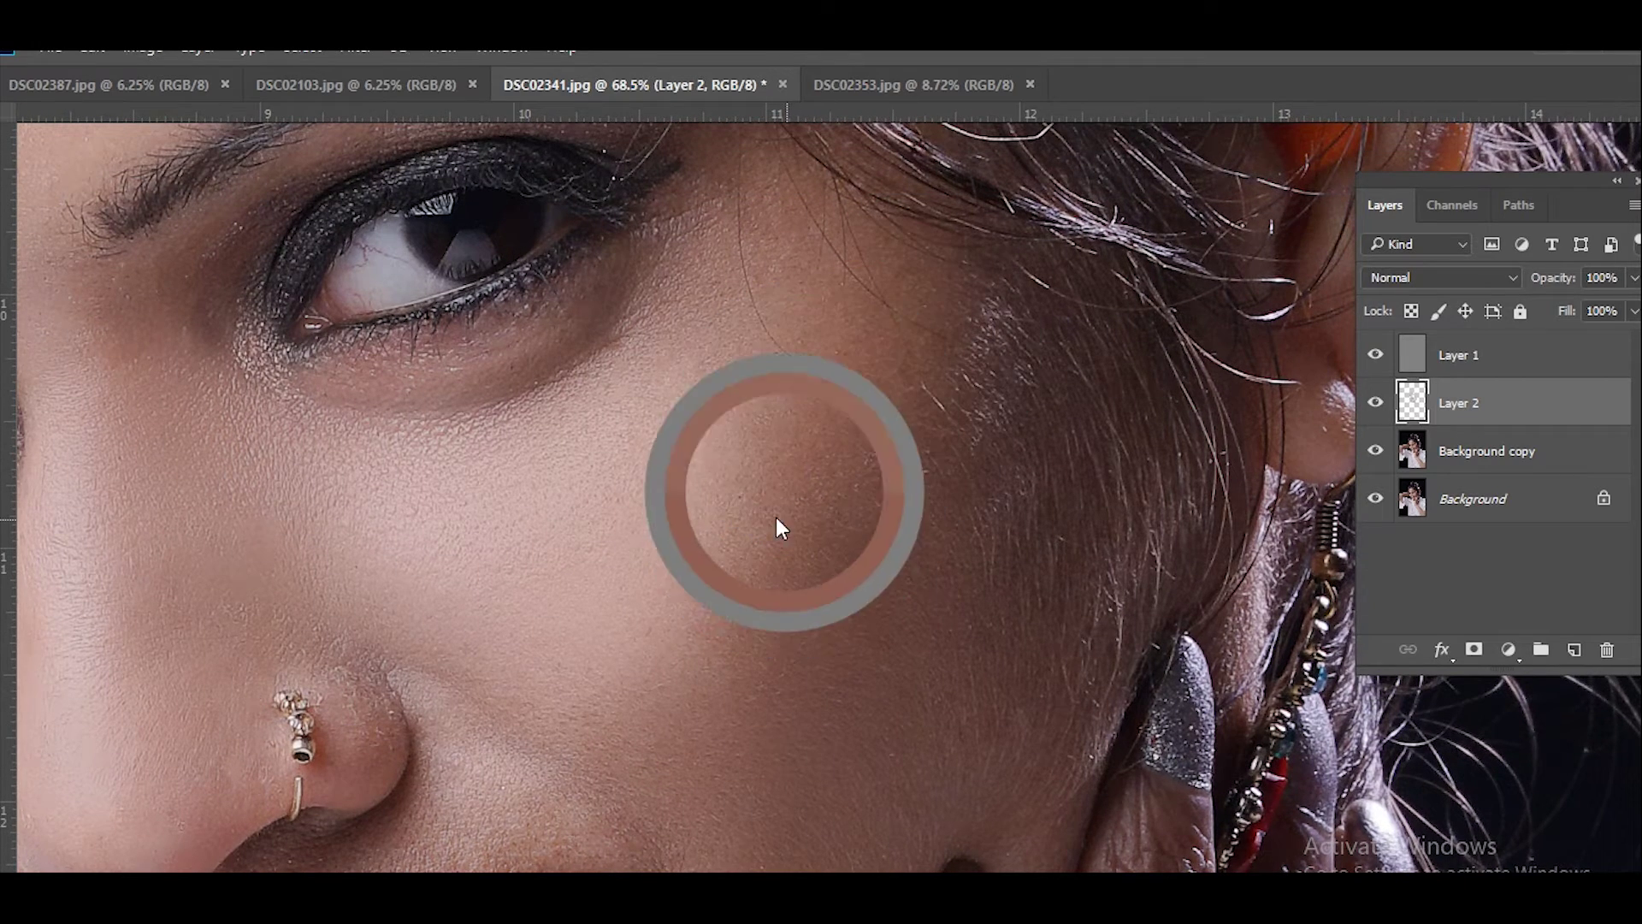
Paint skin tone below the nose, shrinking the brush to about 137 px.
drag(856, 257, 864, 325)
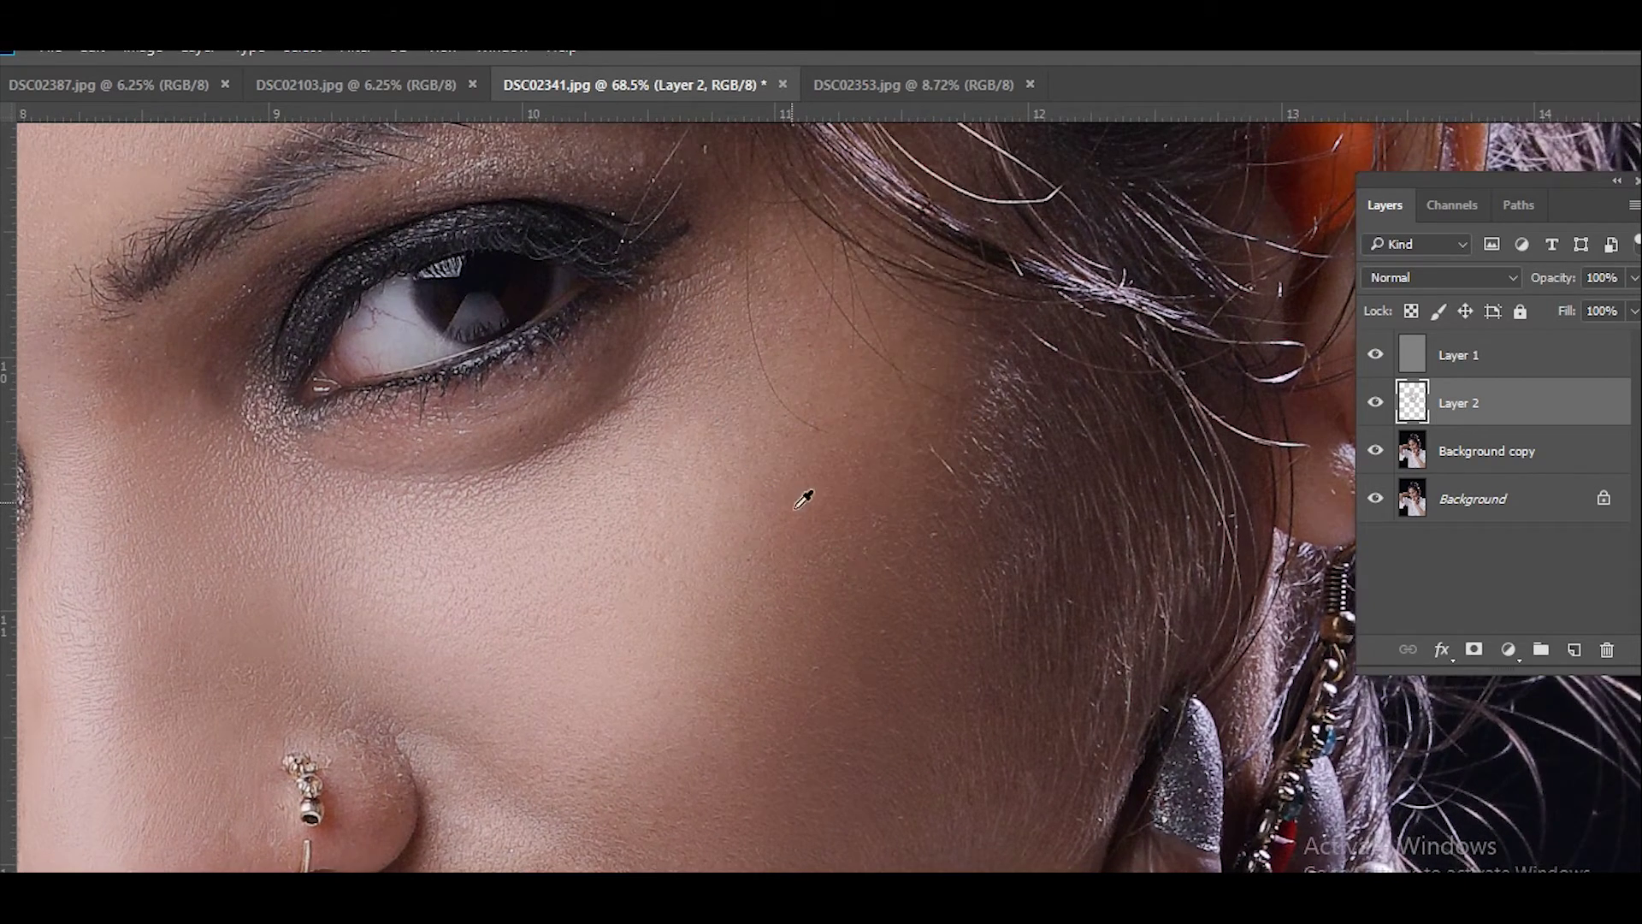
drag(782, 509, 918, 253)
drag(855, 480, 890, 411)
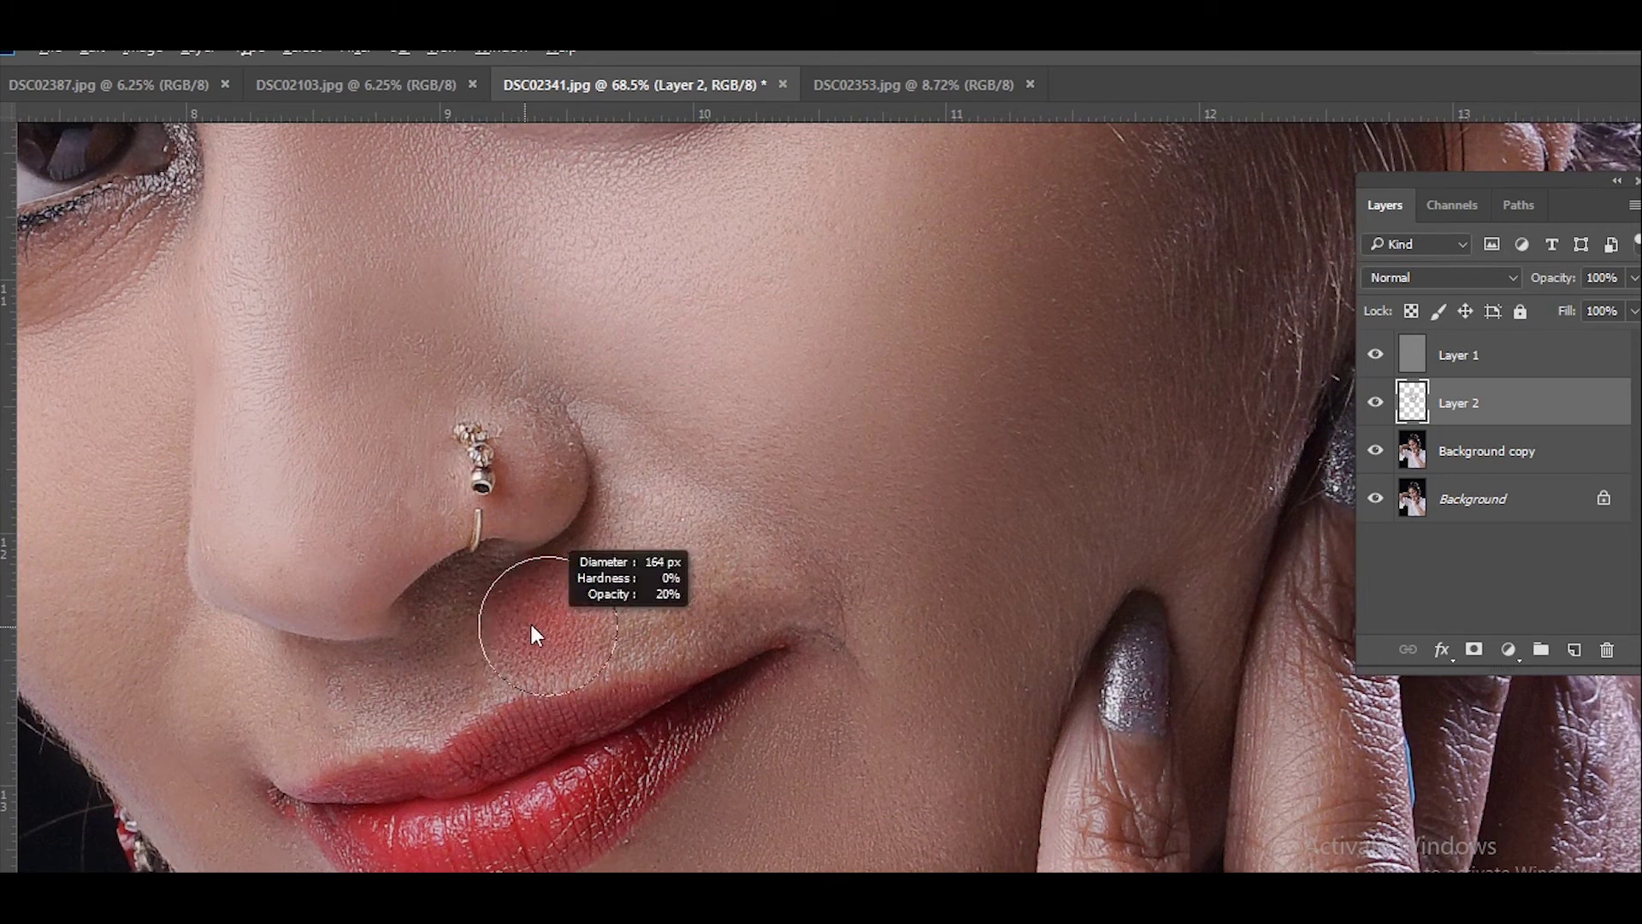
mouse_move(501, 598)
mouse_down()
mouse_move(514, 652)
mouse_move(520, 620)
mouse_up()
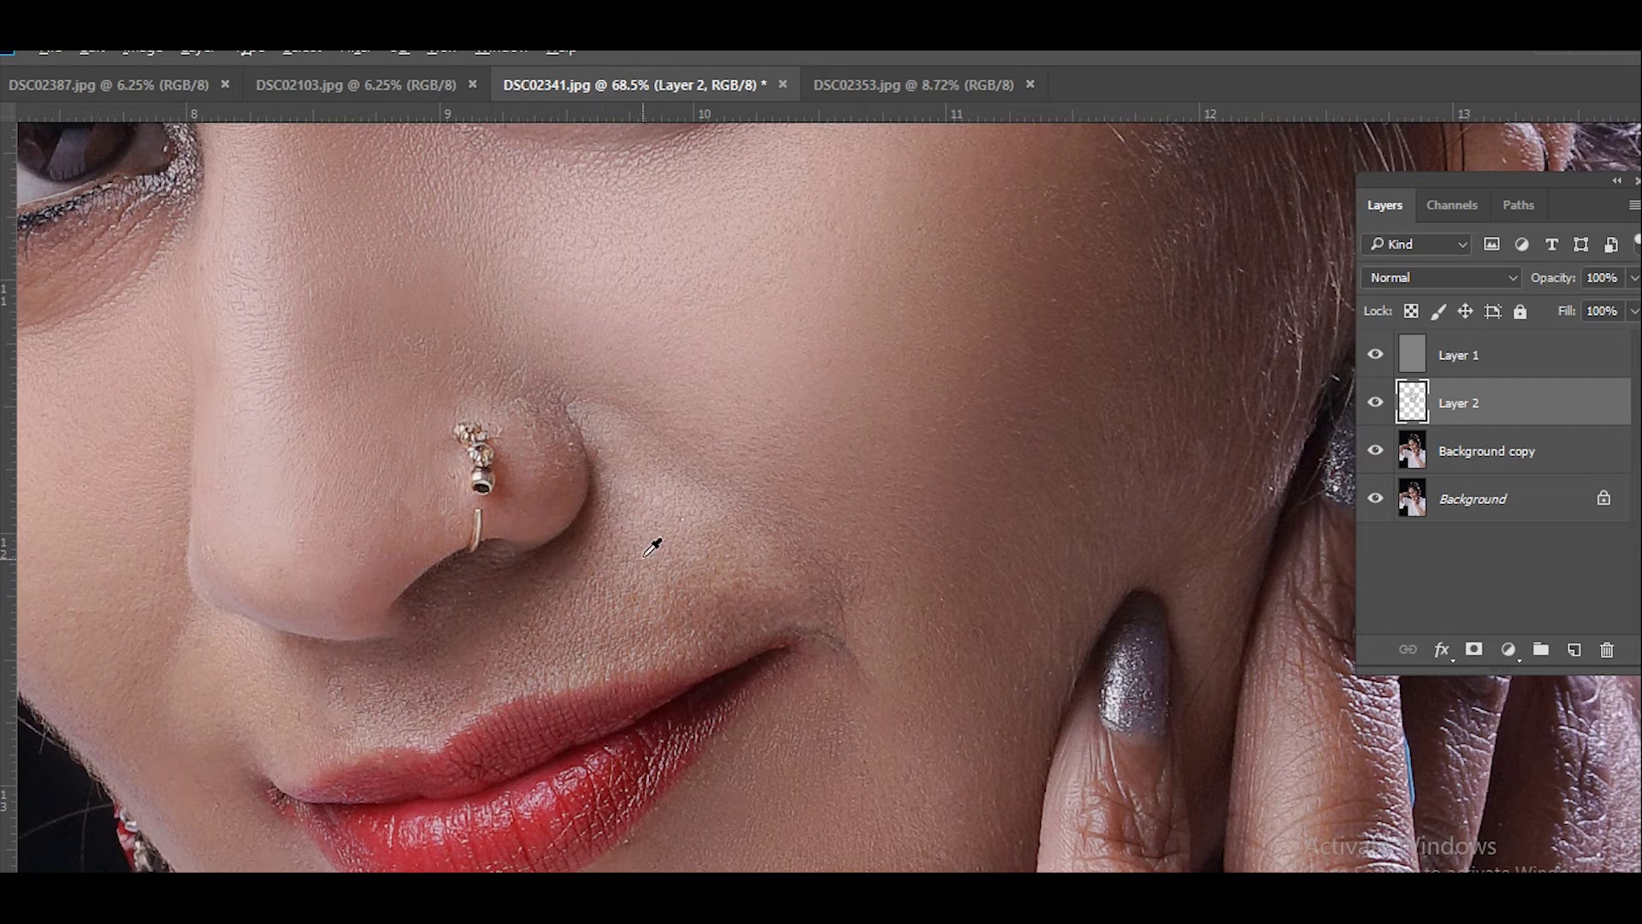
drag(633, 609, 609, 611)
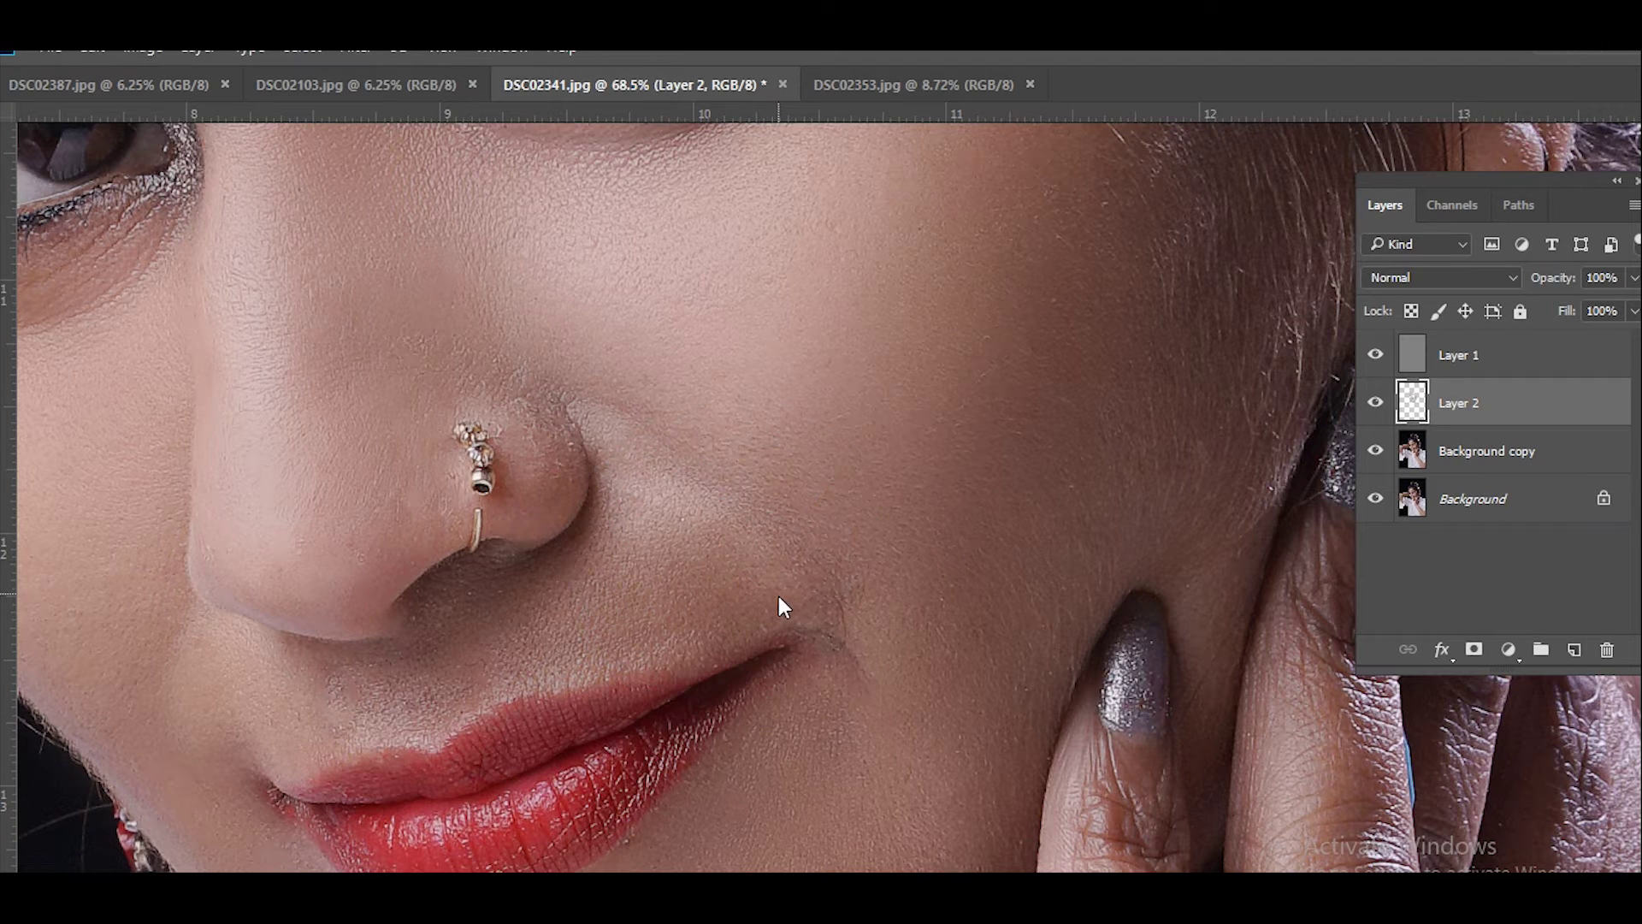
drag(799, 535, 769, 535)
click(874, 565)
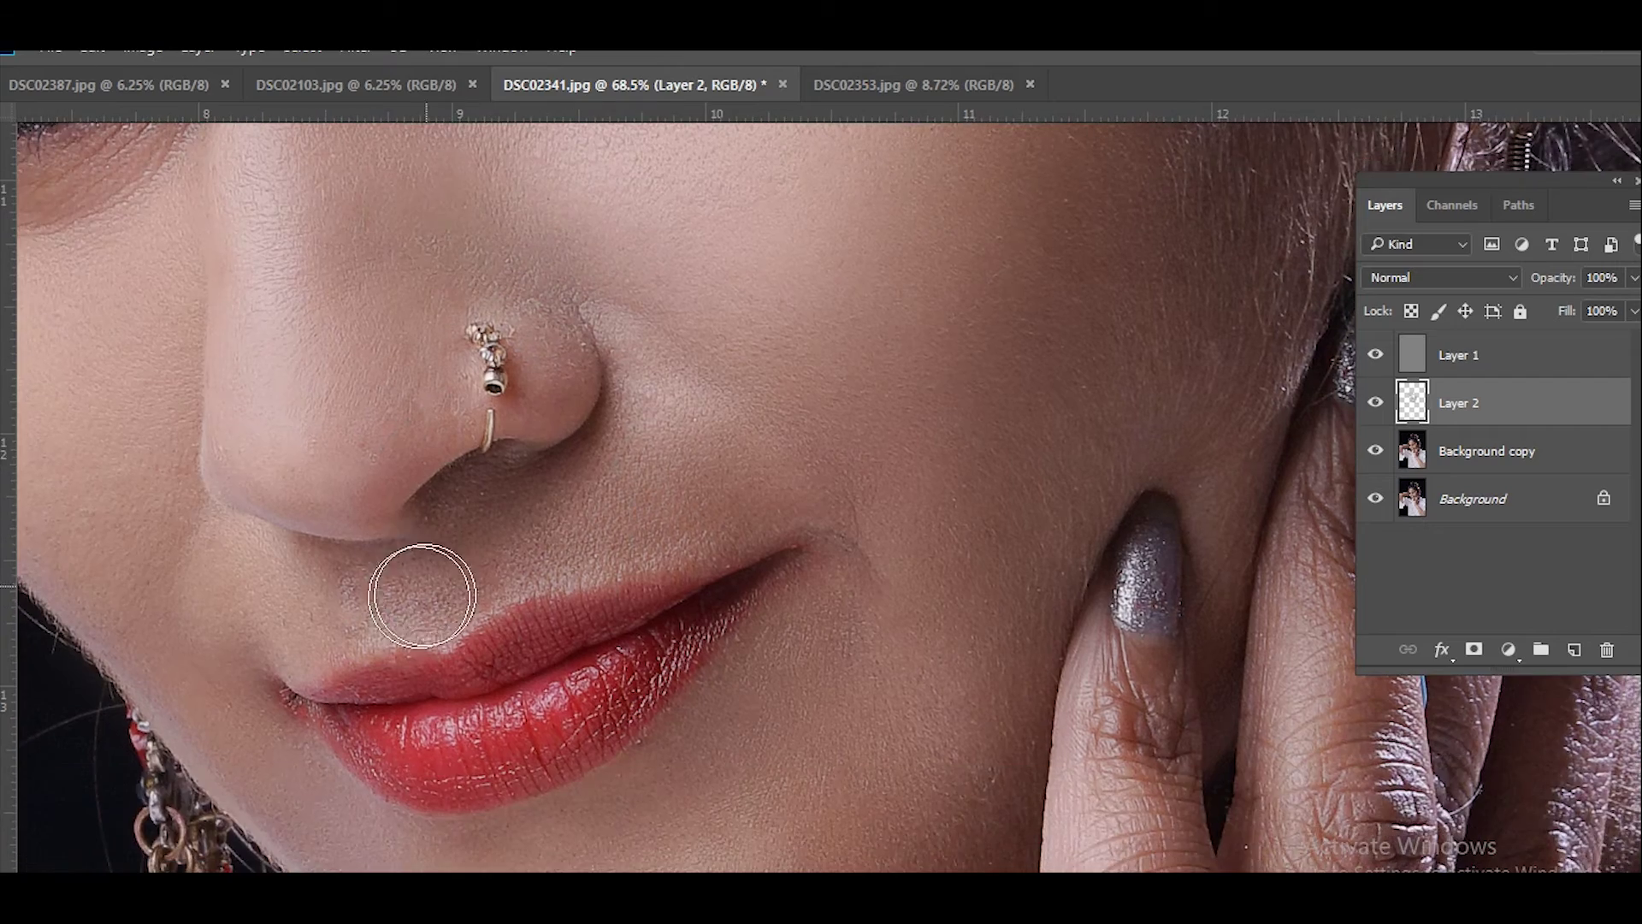
Smooth the skin between the eyes near the inner eye corner.
drag(671, 537, 632, 622)
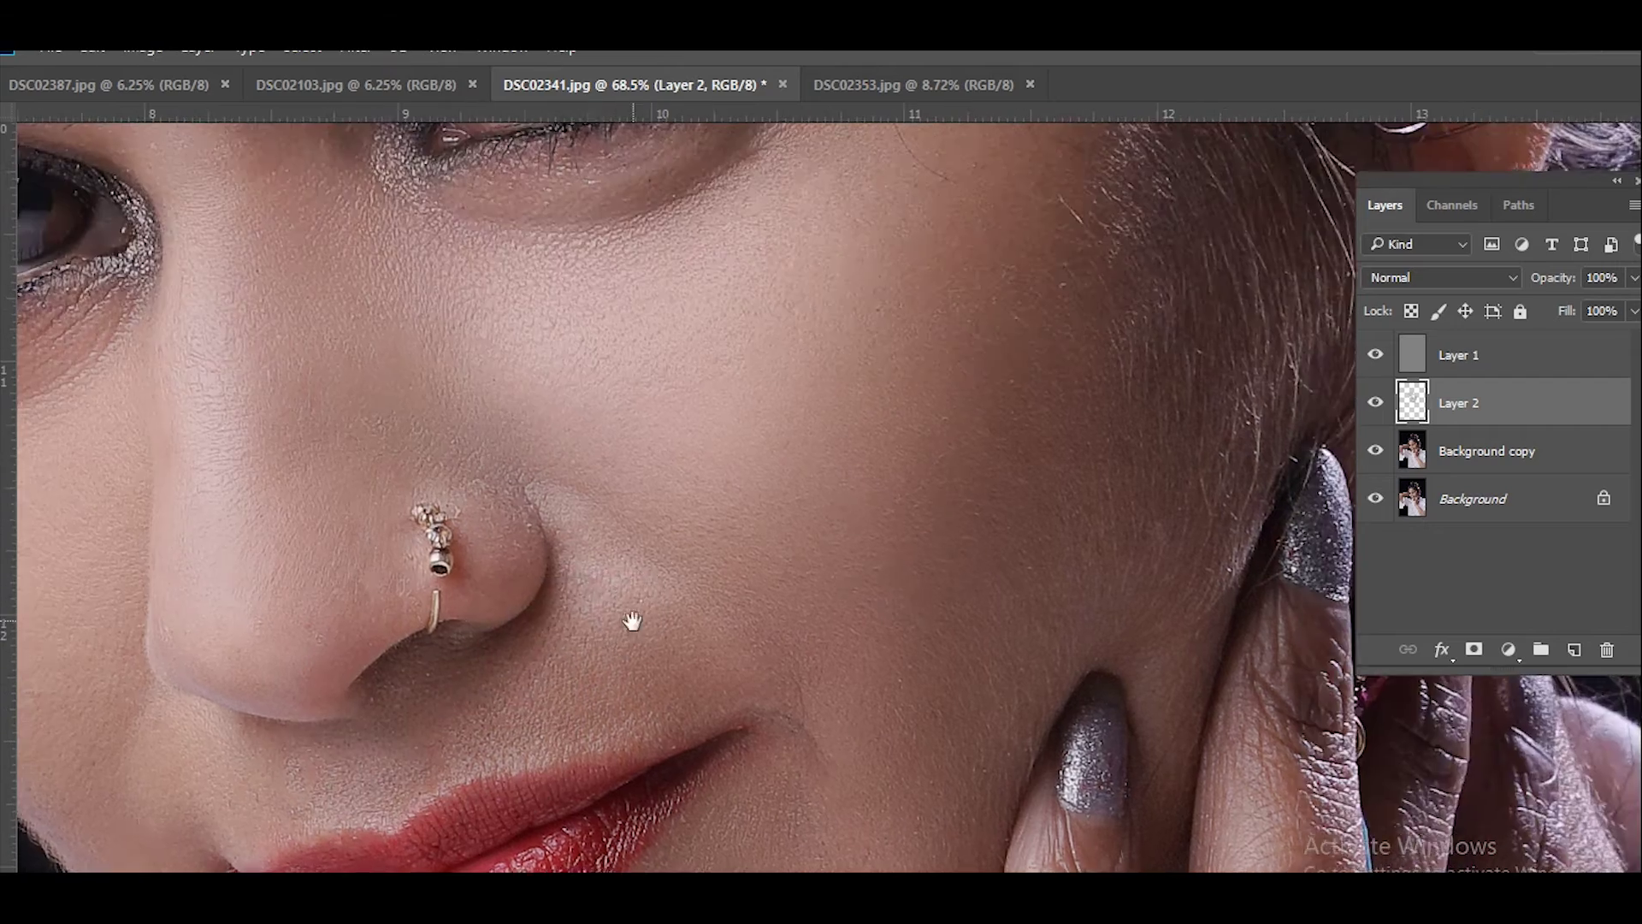
scroll(499, 396, up, 3)
scroll(760, 288, up, 4)
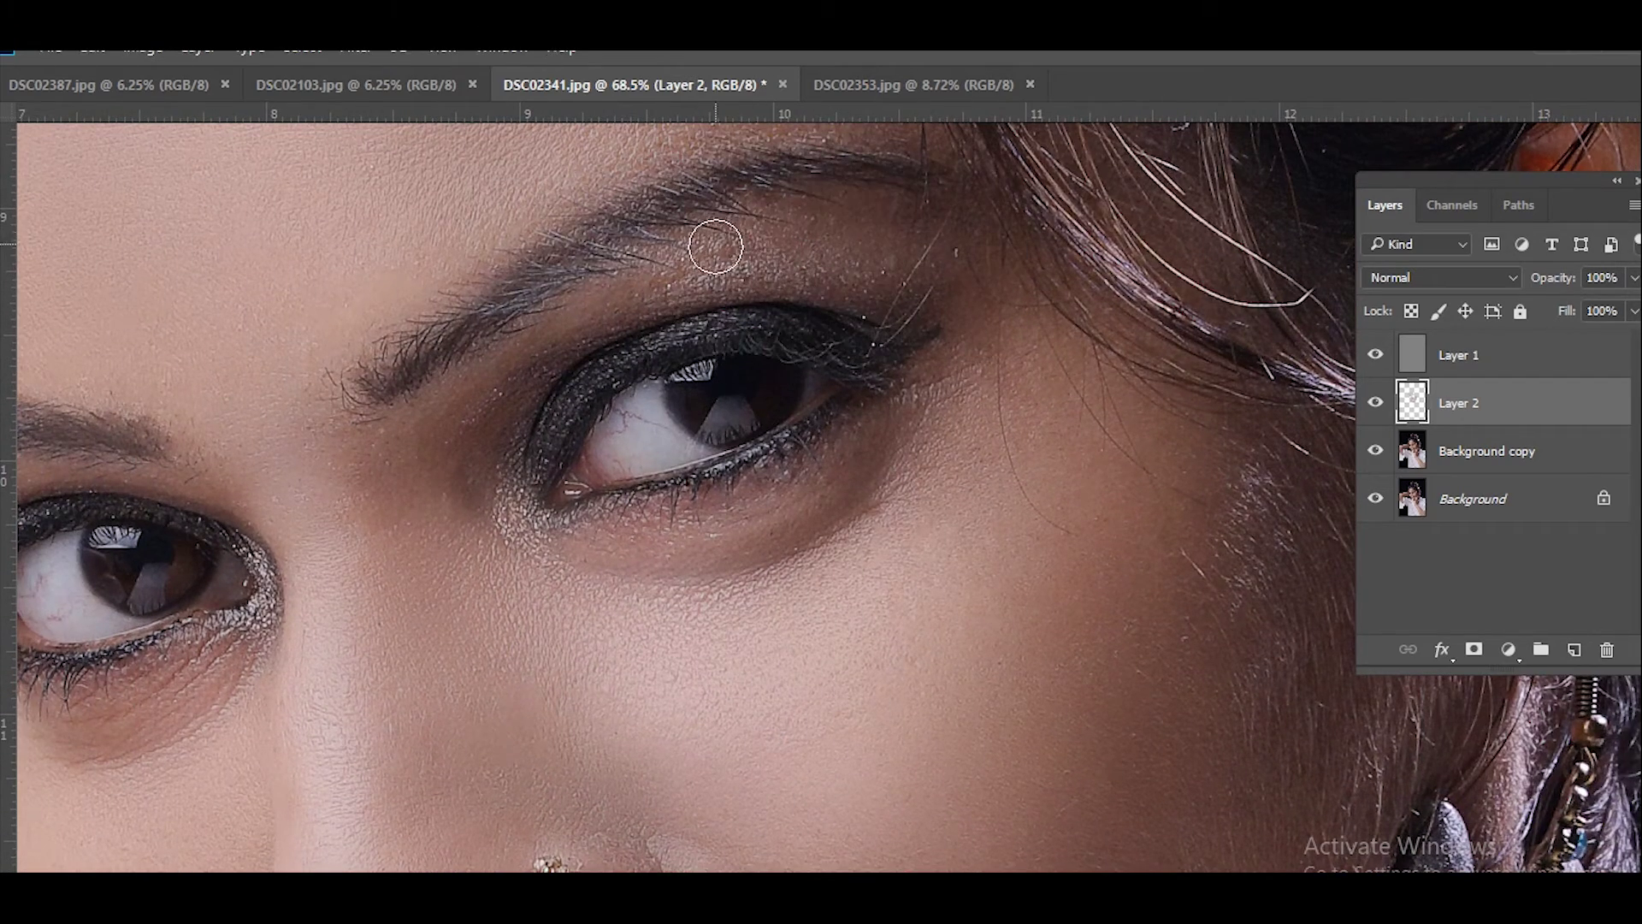
scroll(598, 342, down, 2)
scroll(599, 342, left, 2)
alt+click(467, 438)
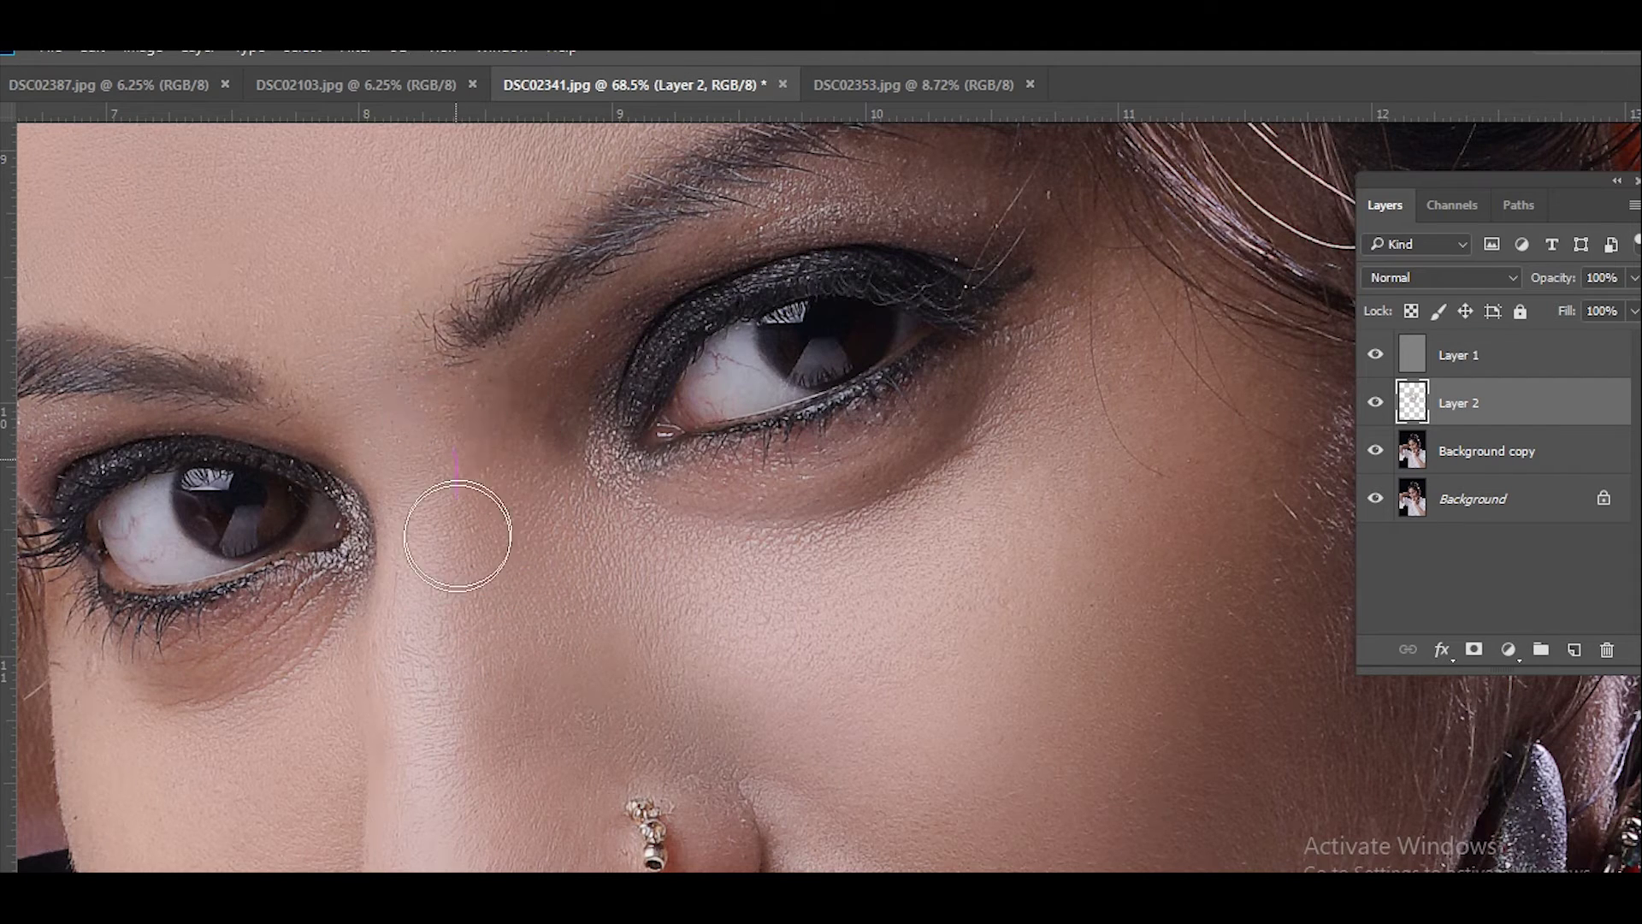
scroll(416, 417, down, 5)
scroll(416, 417, left, 3)
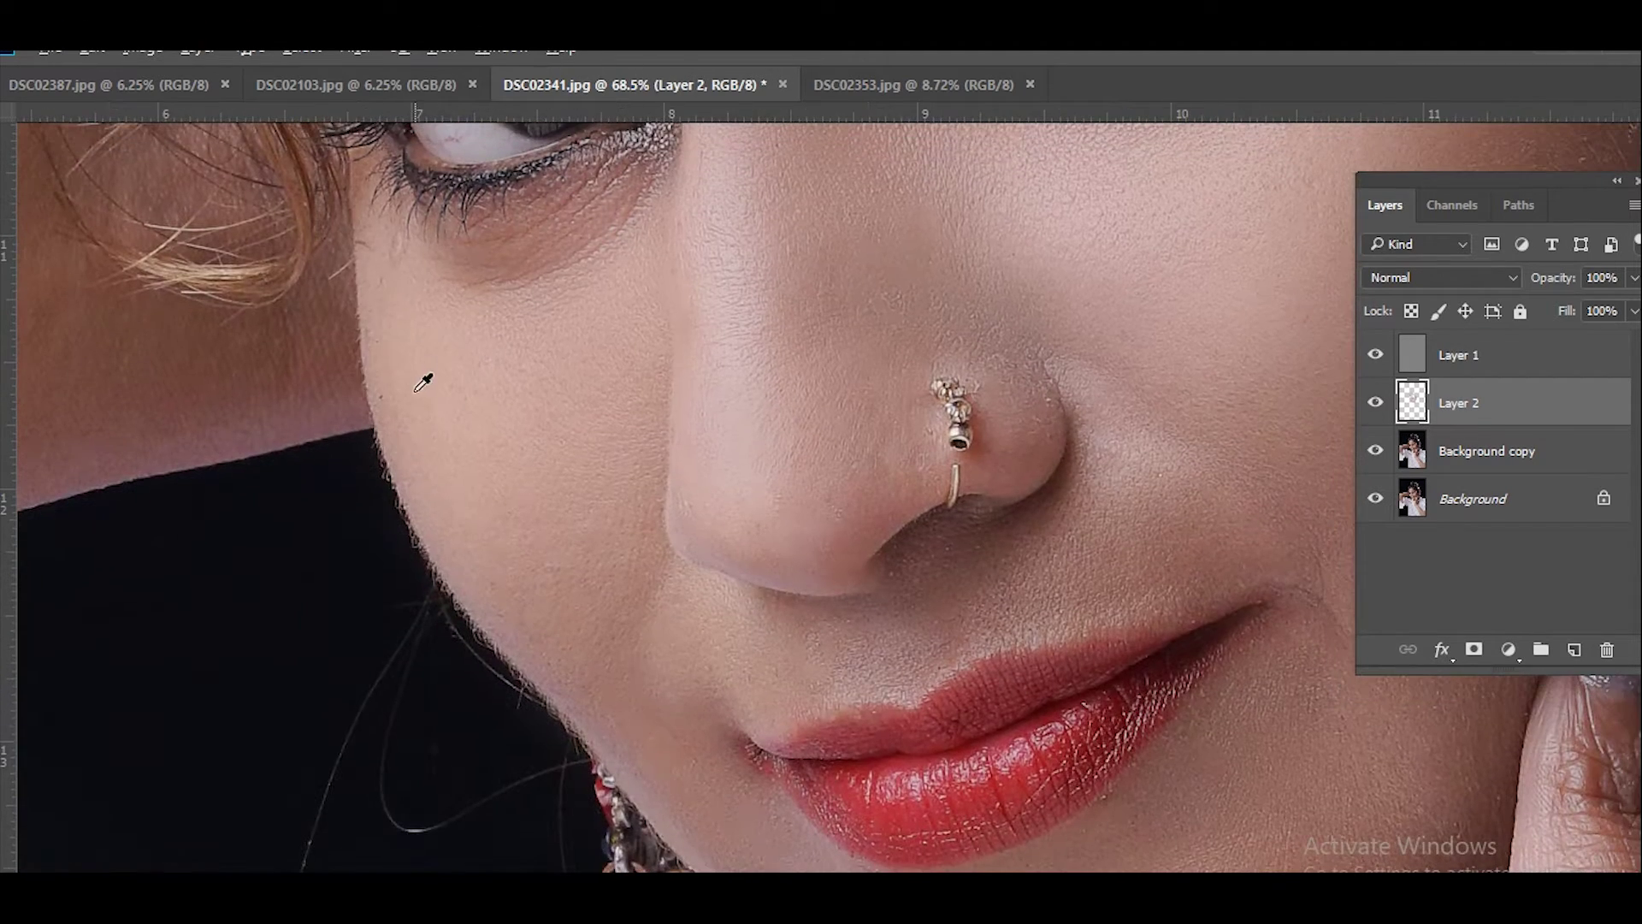
alt+click(470, 294)
Even out the skin below the eyes, then make Hard Light Layer 1 active.
alt+click(519, 319)
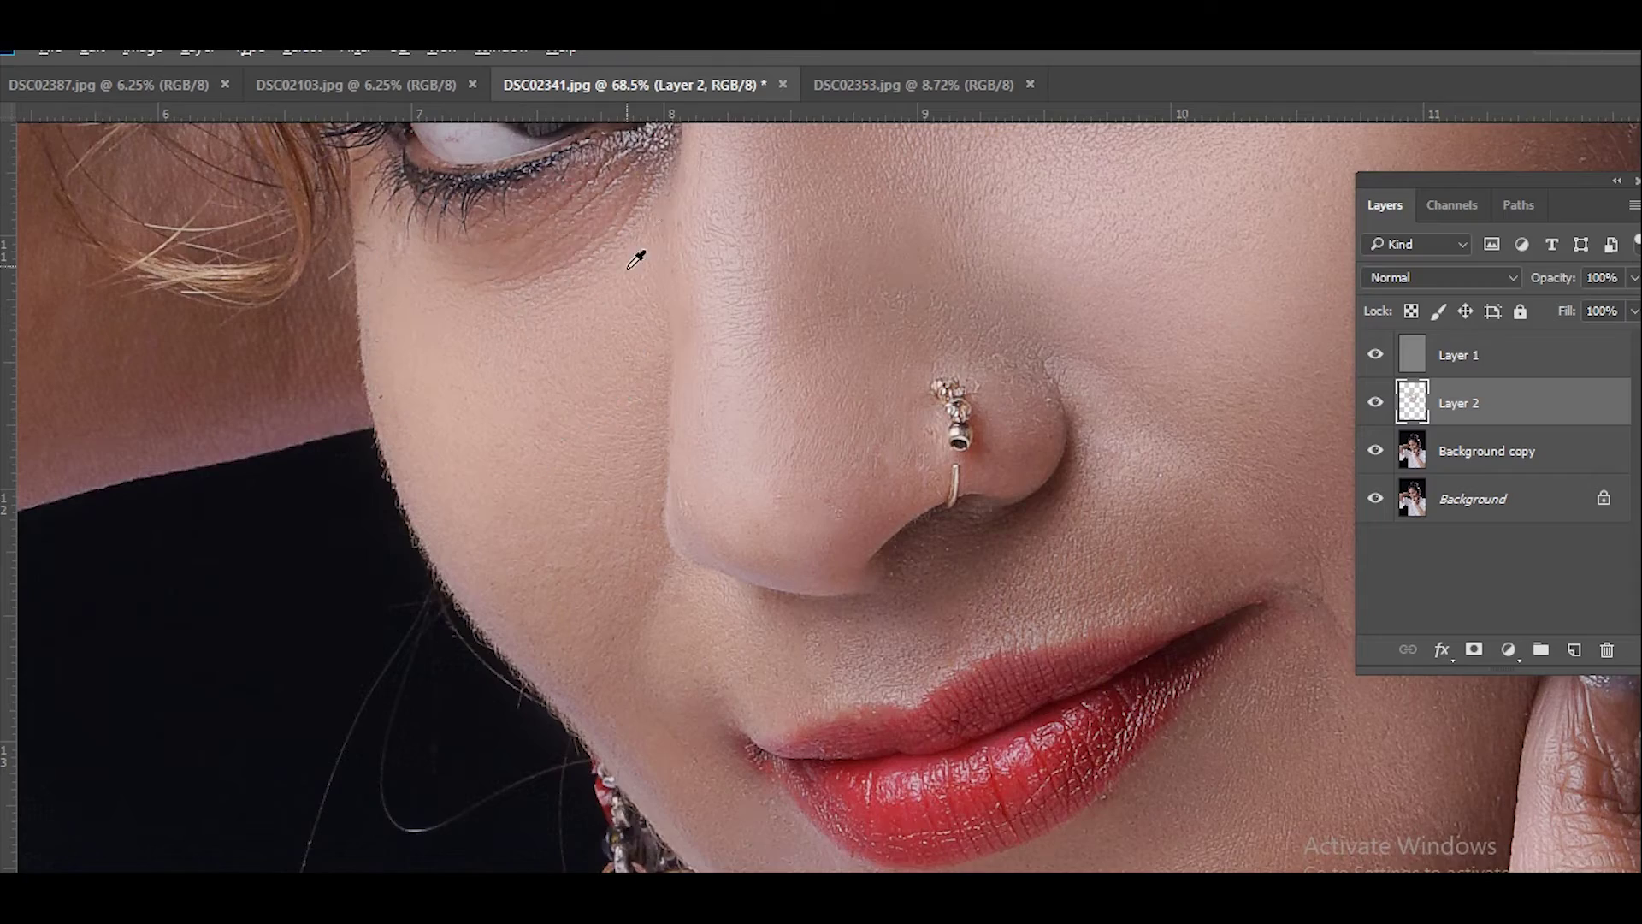
alt+click(428, 319)
drag(594, 353, 427, 353)
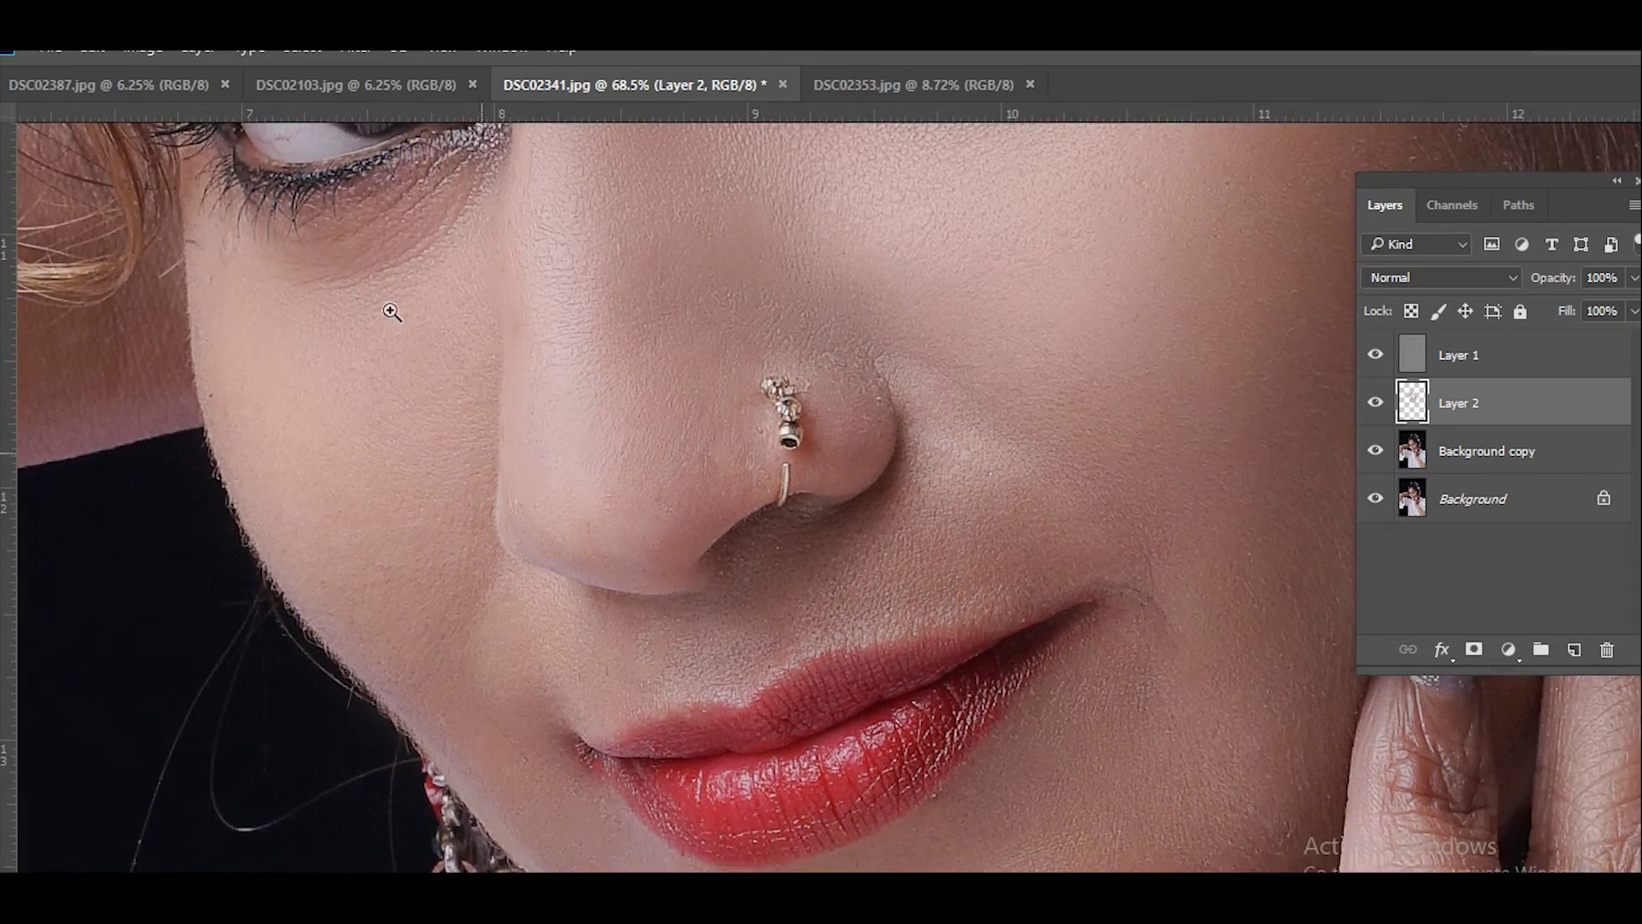
scroll(623, 476, down, 5)
scroll(606, 488, up, 2)
key(alt+bracketright)
scroll(708, 562, up, 2)
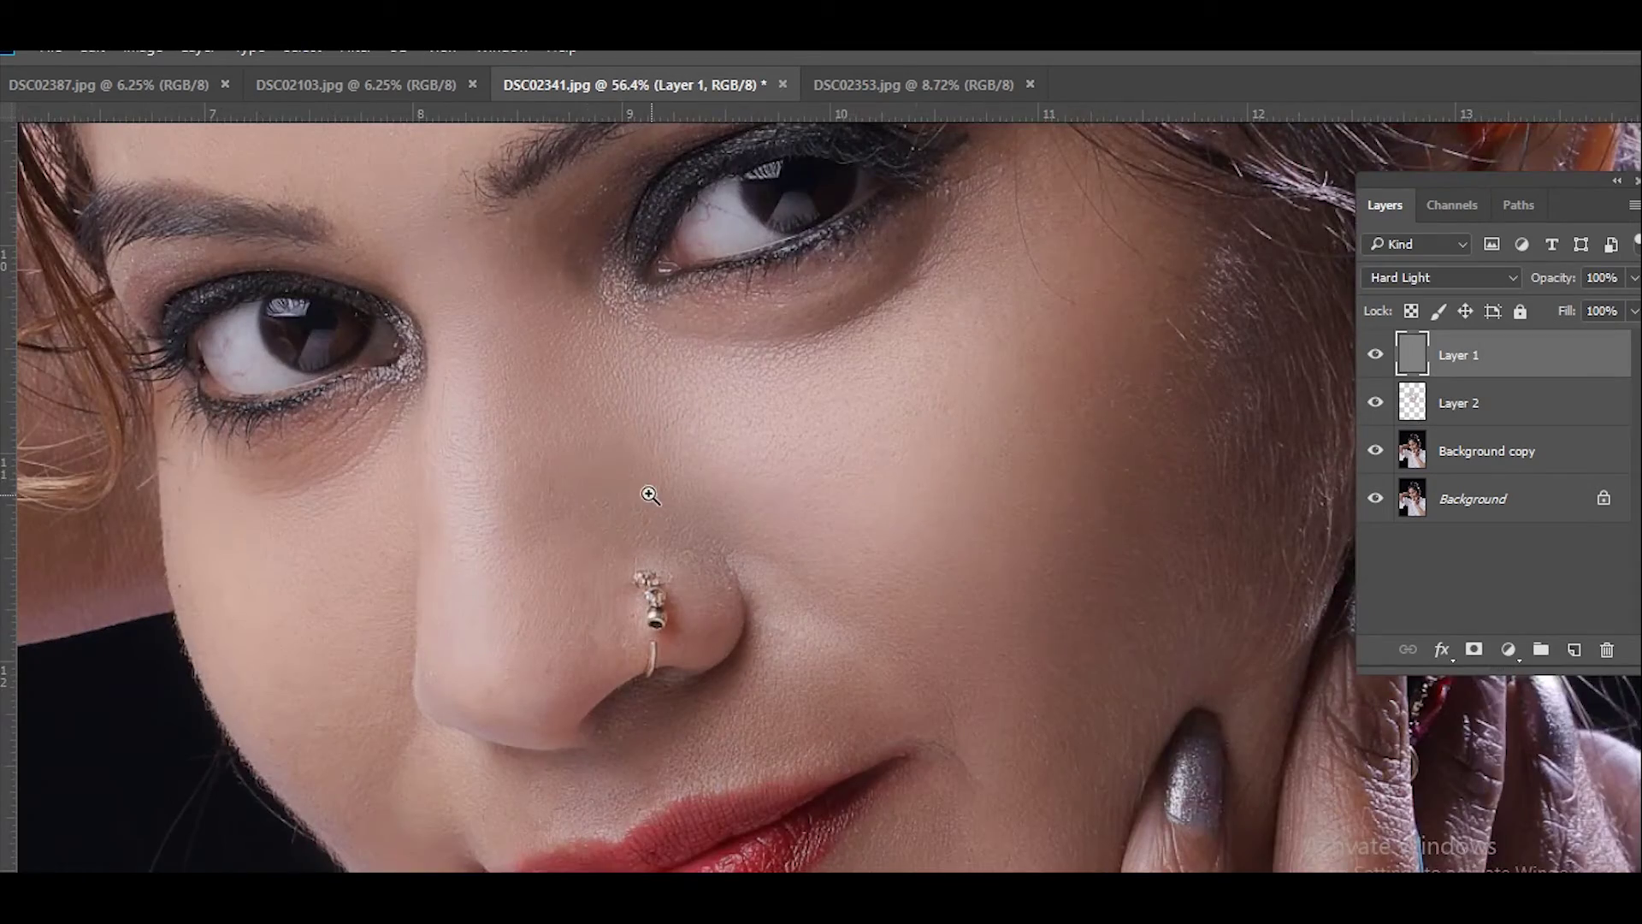
Brush a sampled tone beside the nose, reselect Layer 2, and considerably enlarge the brush.
alt+click(645, 429)
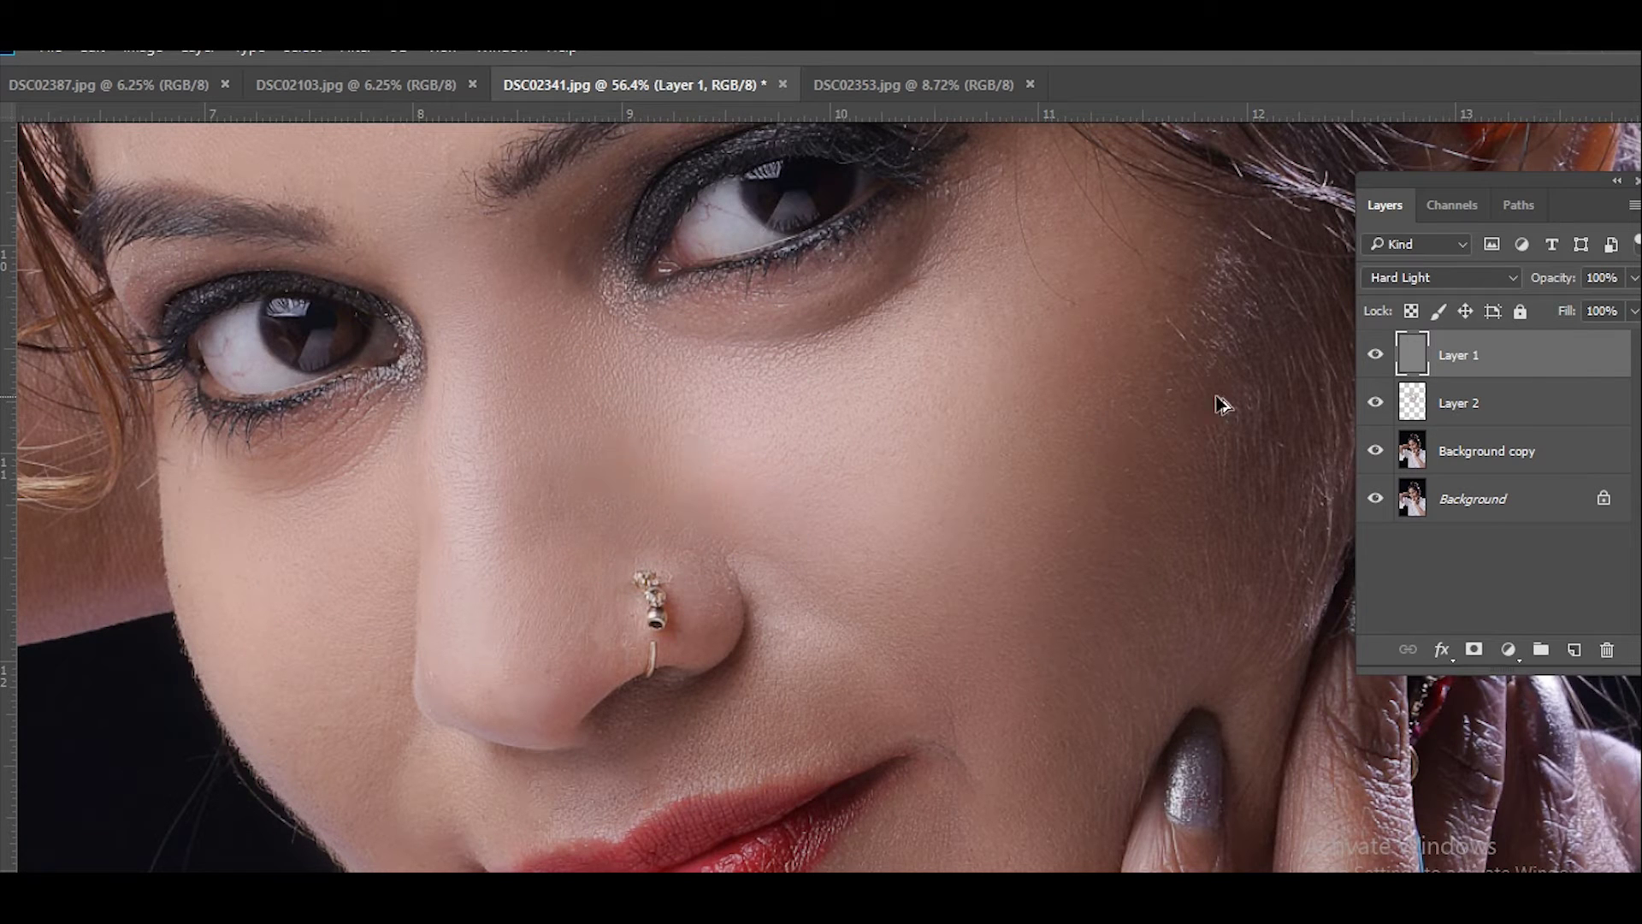
click(1533, 413)
click(1481, 462)
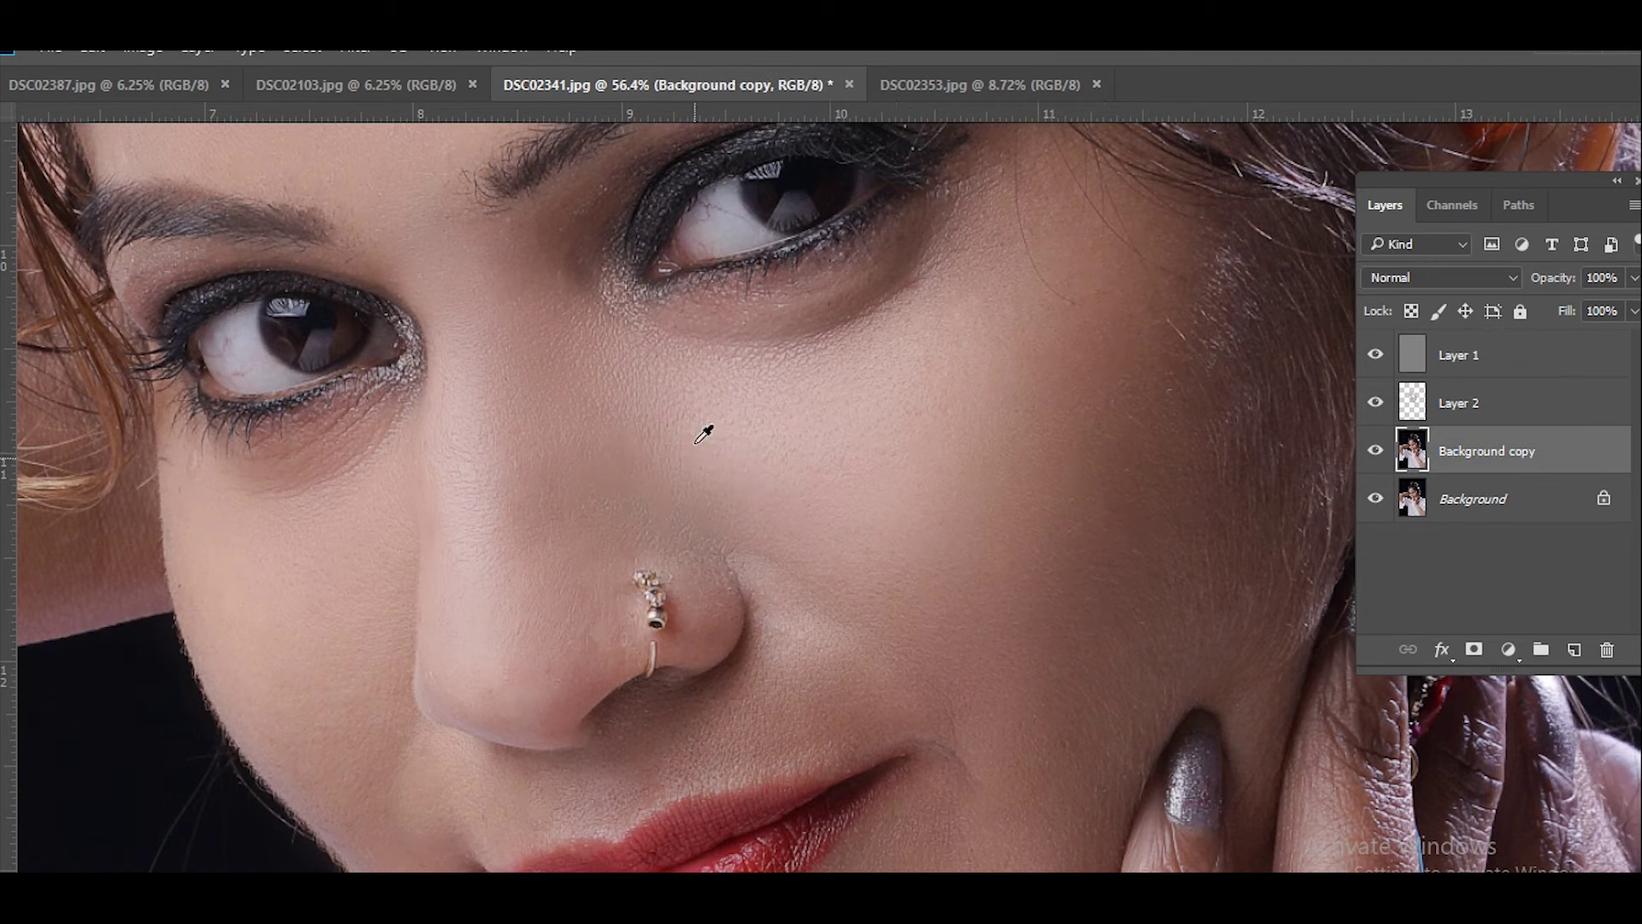
key(alt+bracketright)
scroll(584, 562, down, 5)
key(alt+bracketright)
key(alt+bracketleft)
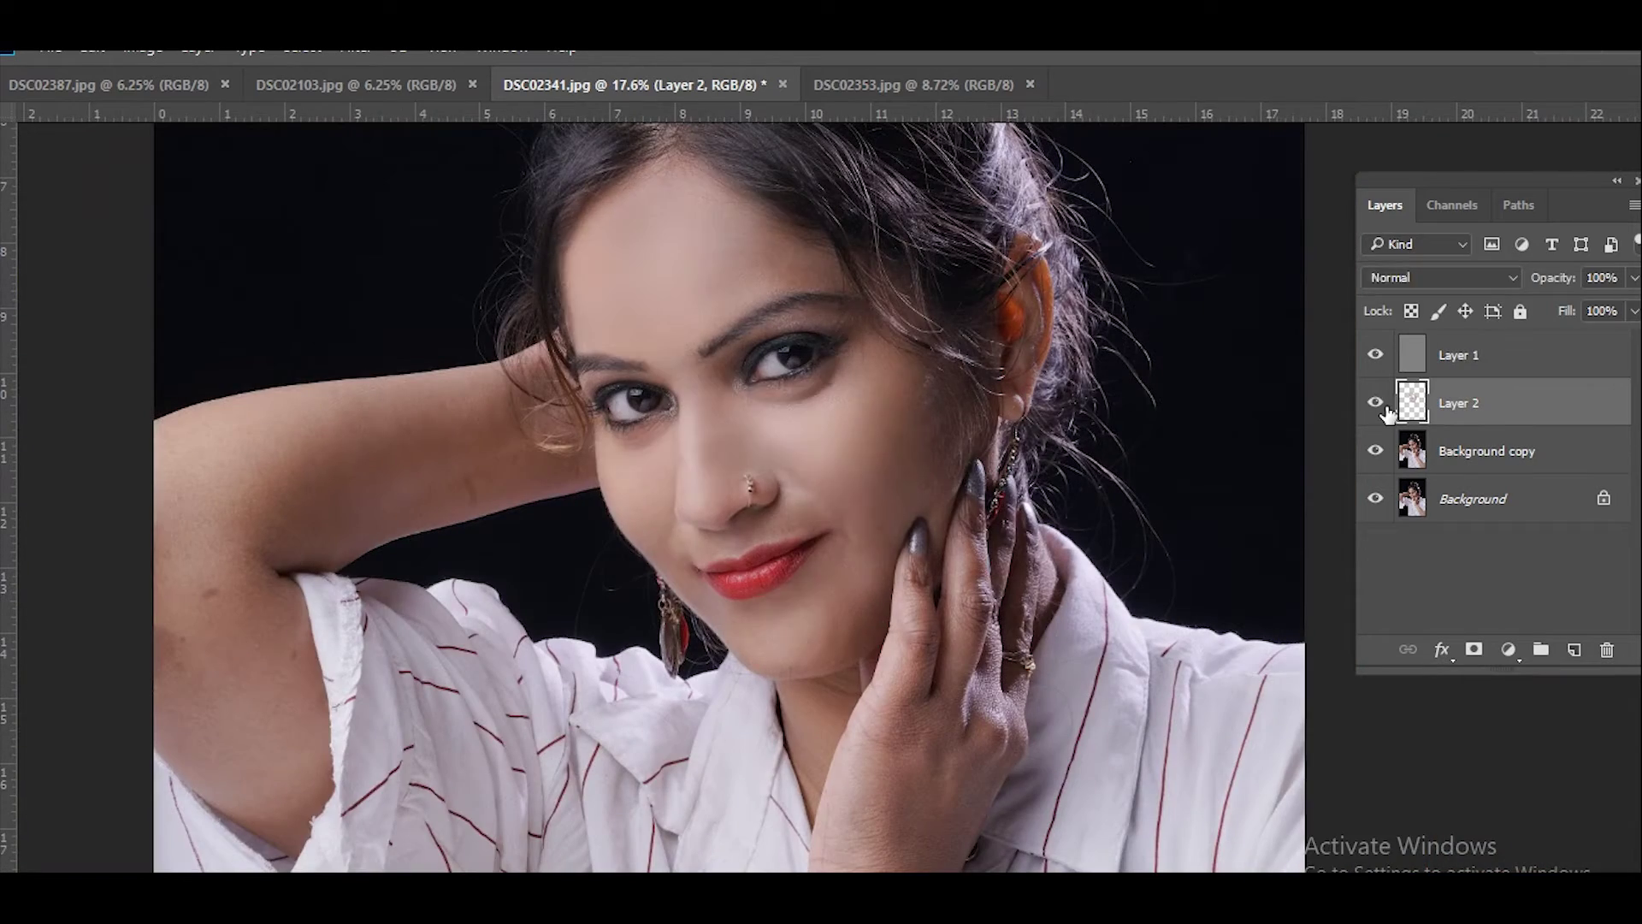
scroll(640, 533, up, 3)
drag(641, 494, 607, 502)
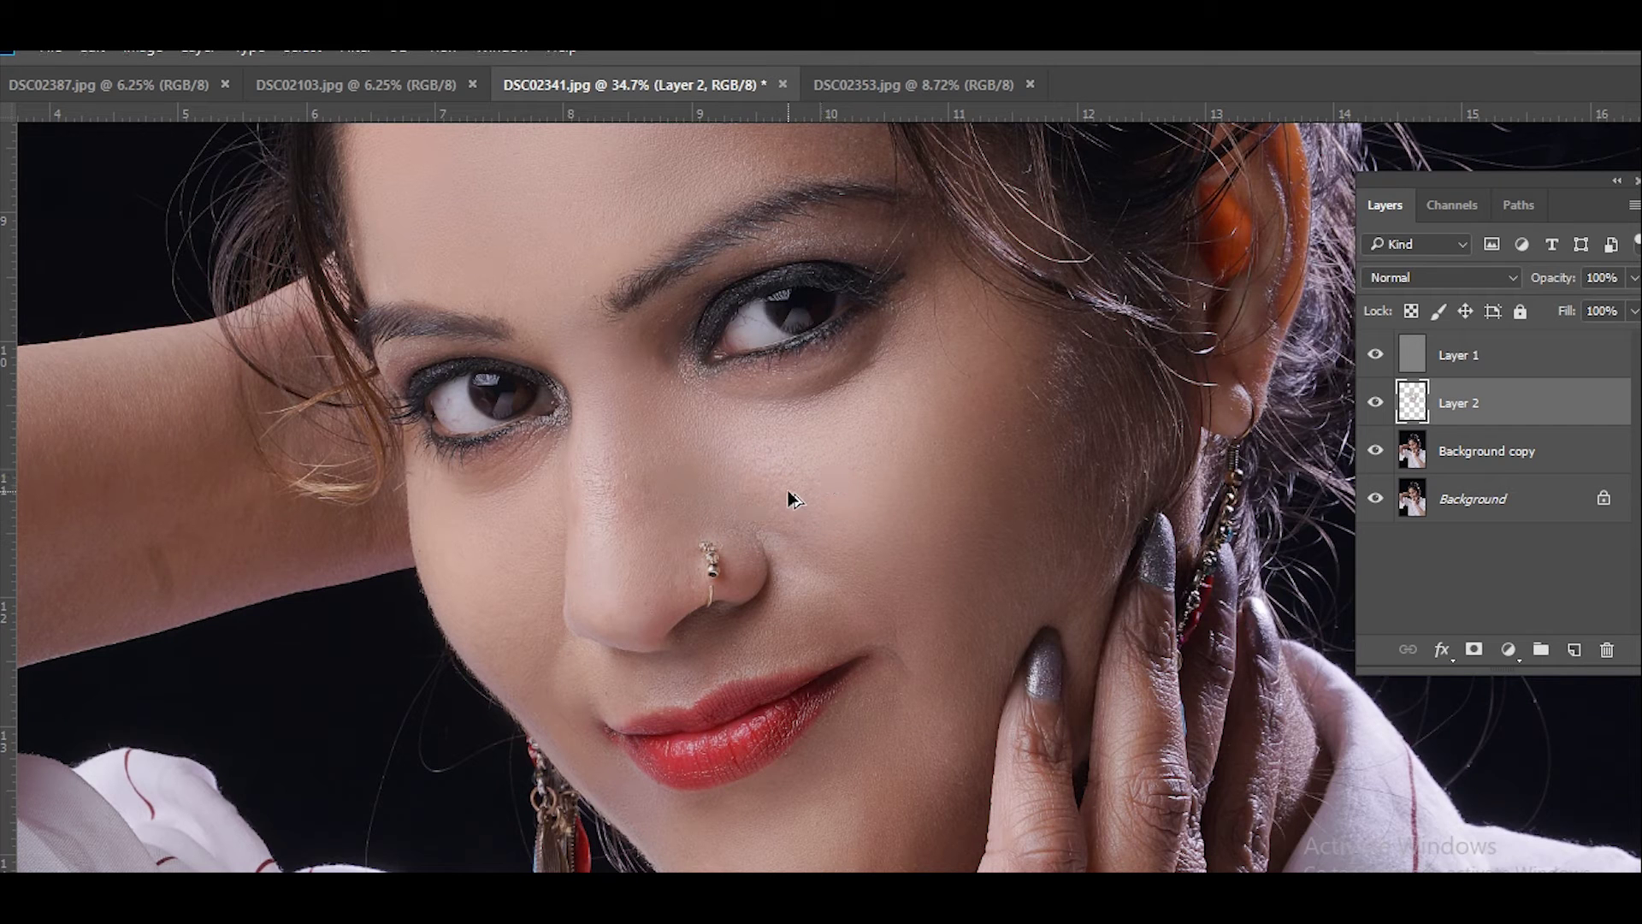
Paint skin tone on the cheek beside the nose, resampling cheek and eye-area skin.
drag(763, 470, 745, 501)
ctrl+click(761, 514)
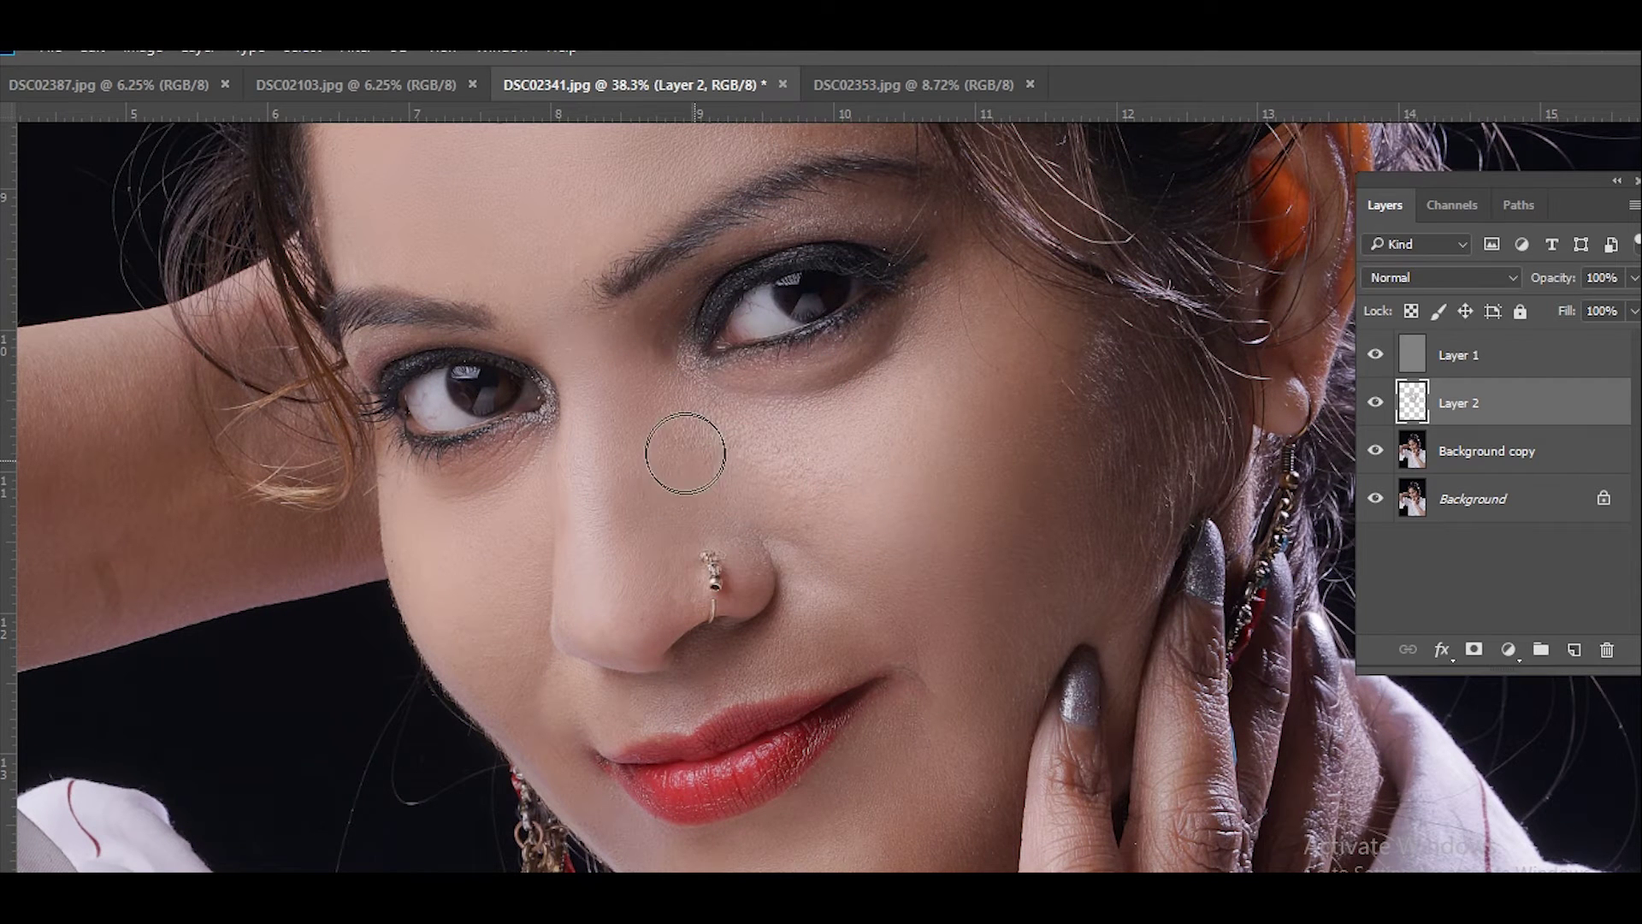
alt+click(824, 475)
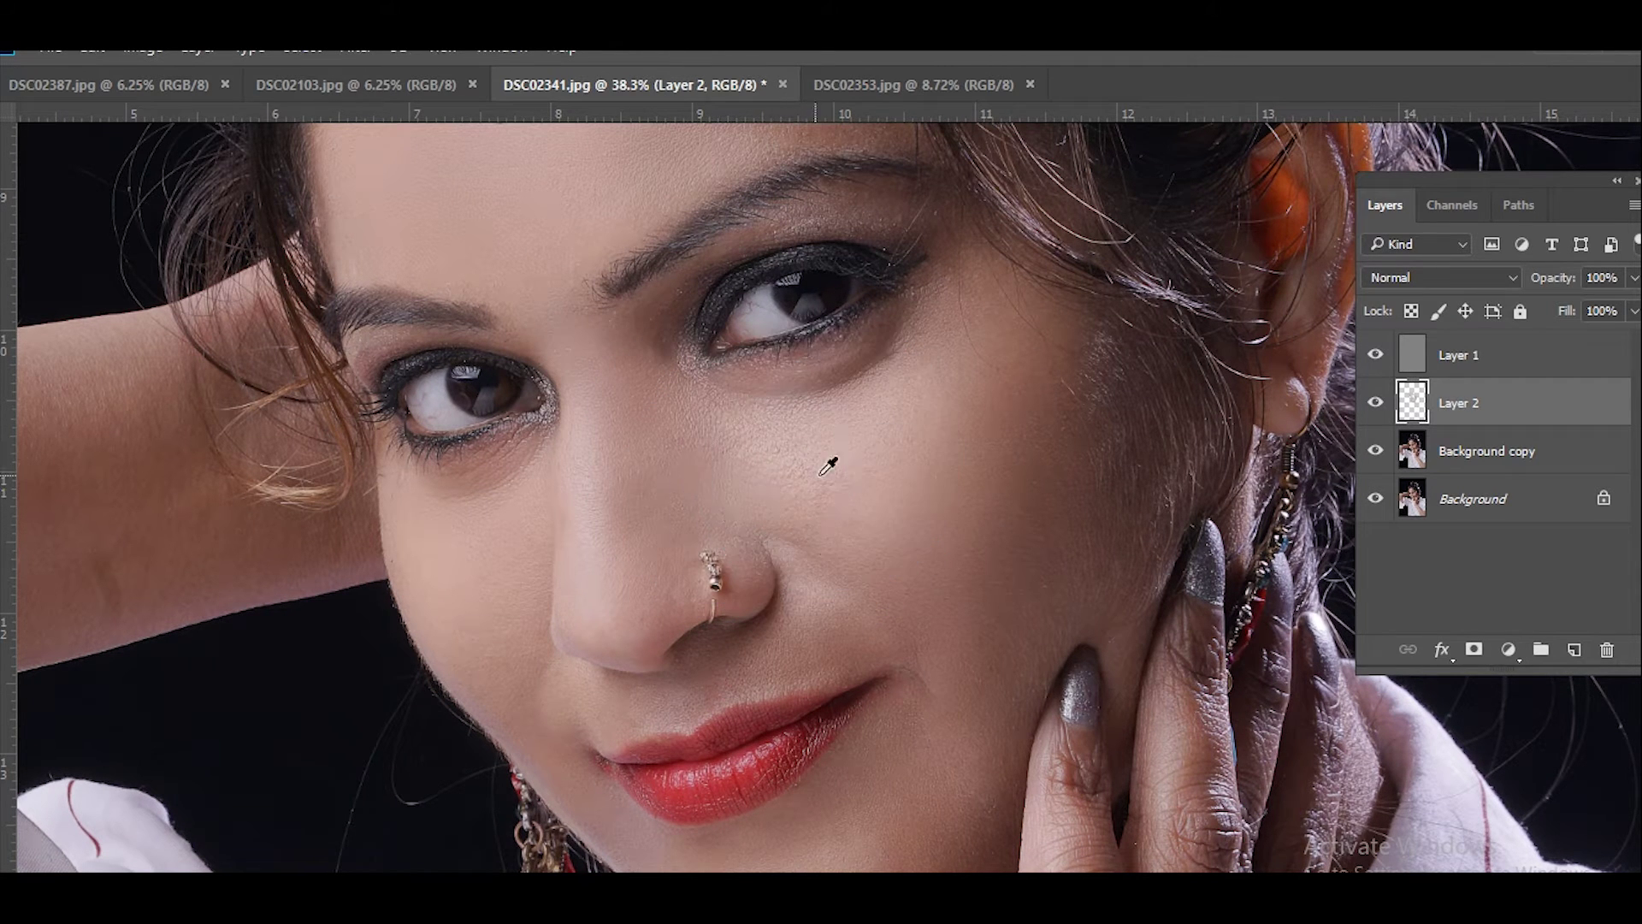
alt+click(821, 484)
alt+click(733, 422)
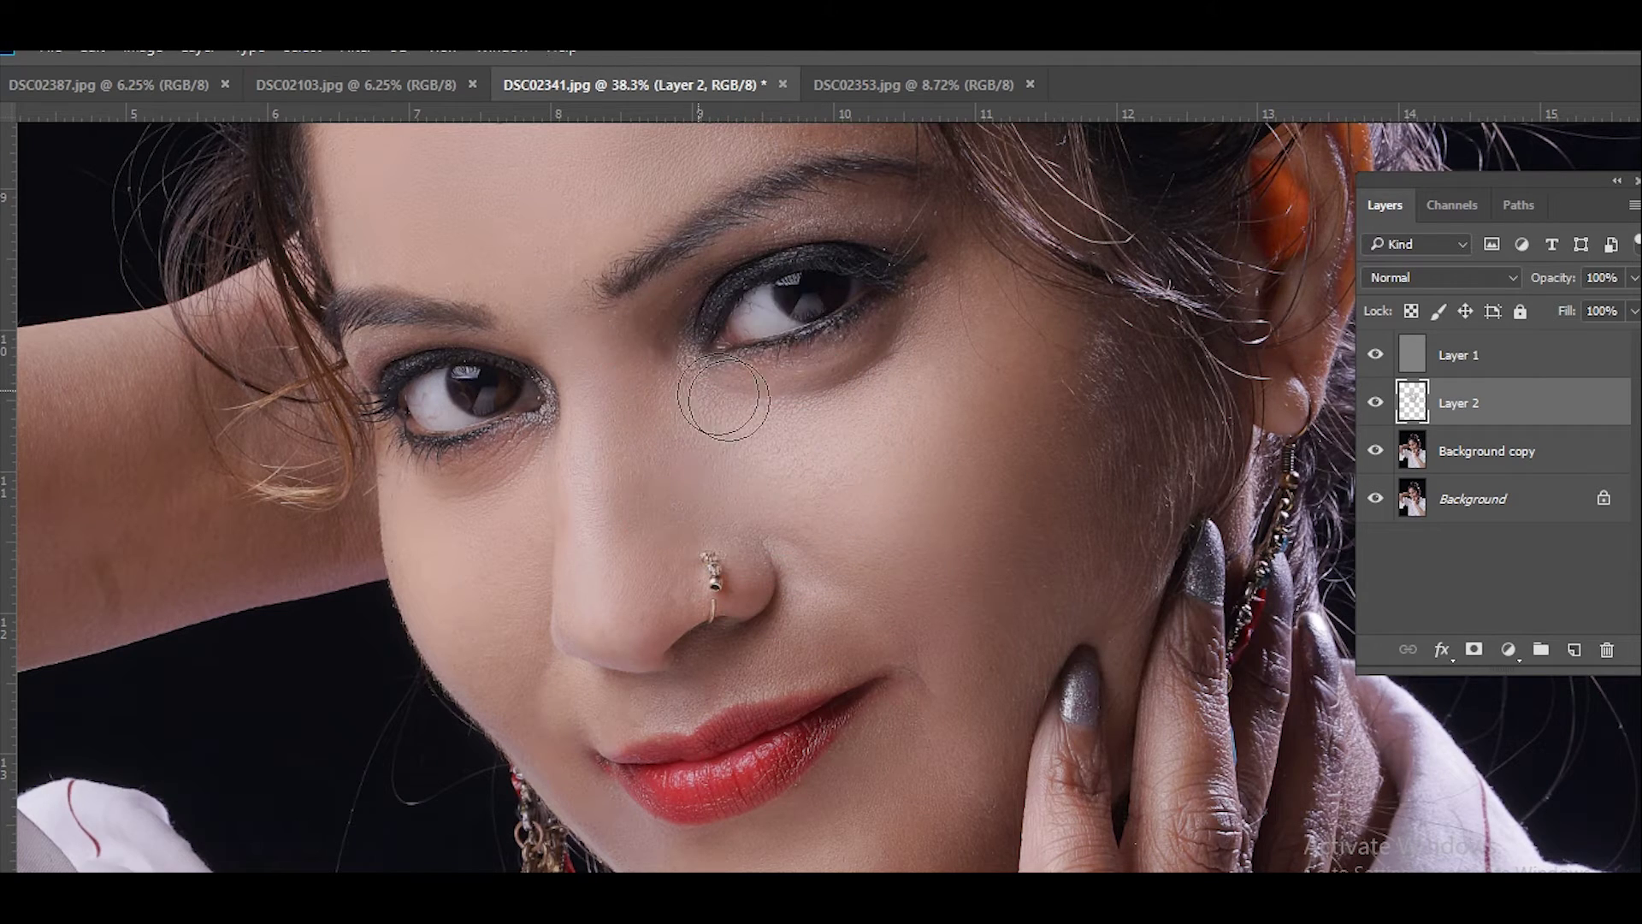
scroll(723, 398, down, 5)
scroll(740, 501, up, 5)
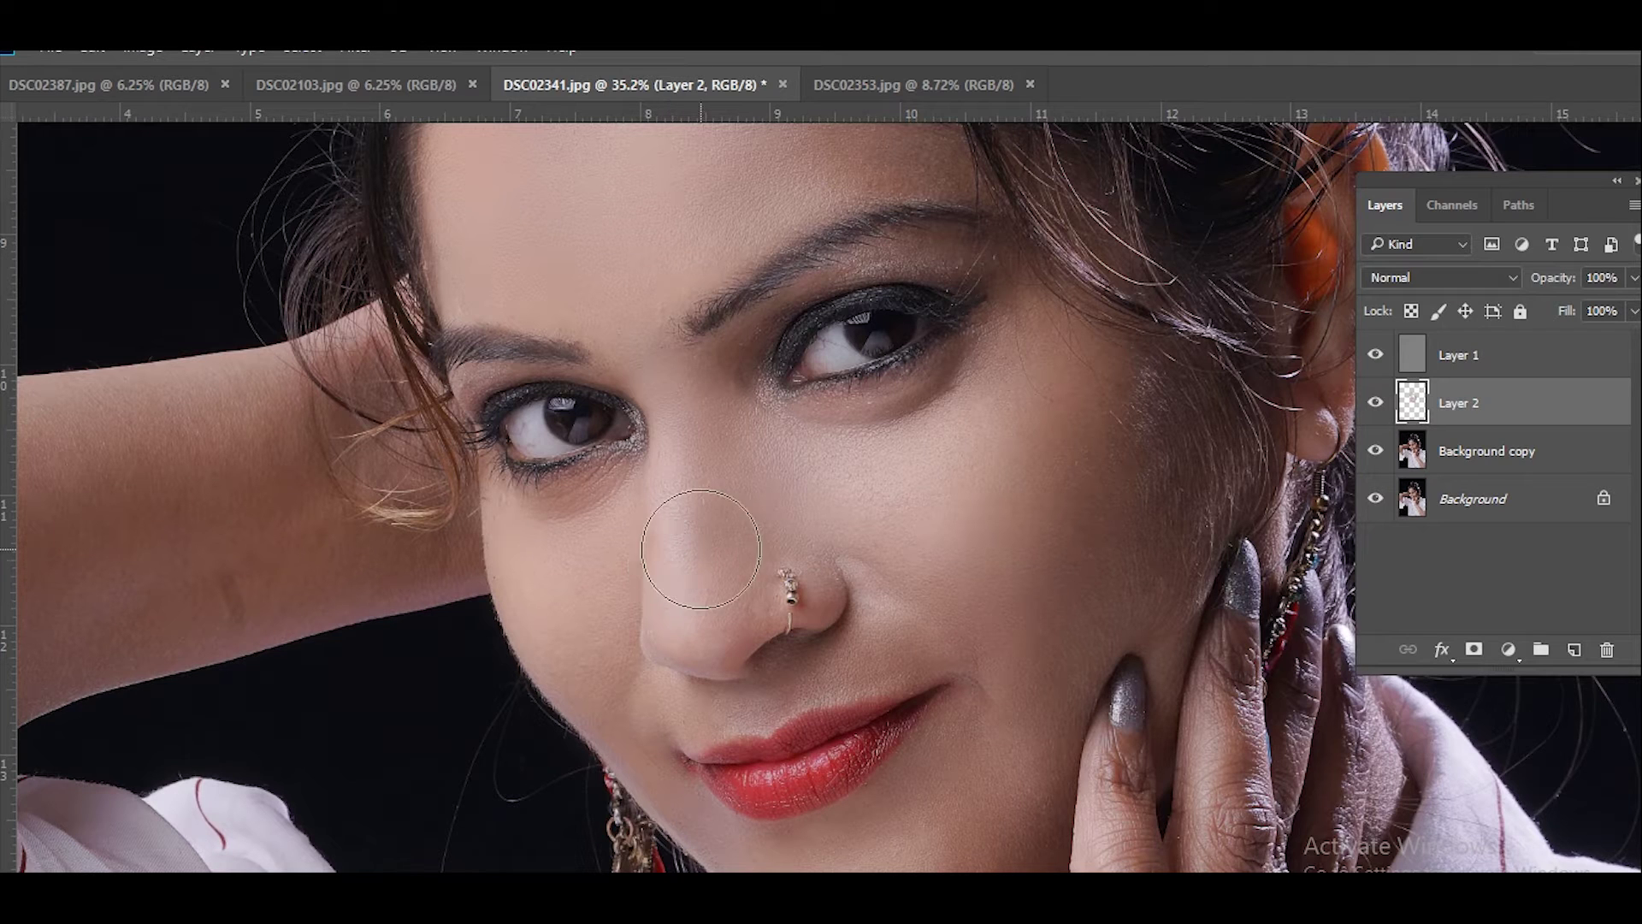
alt+click(702, 538)
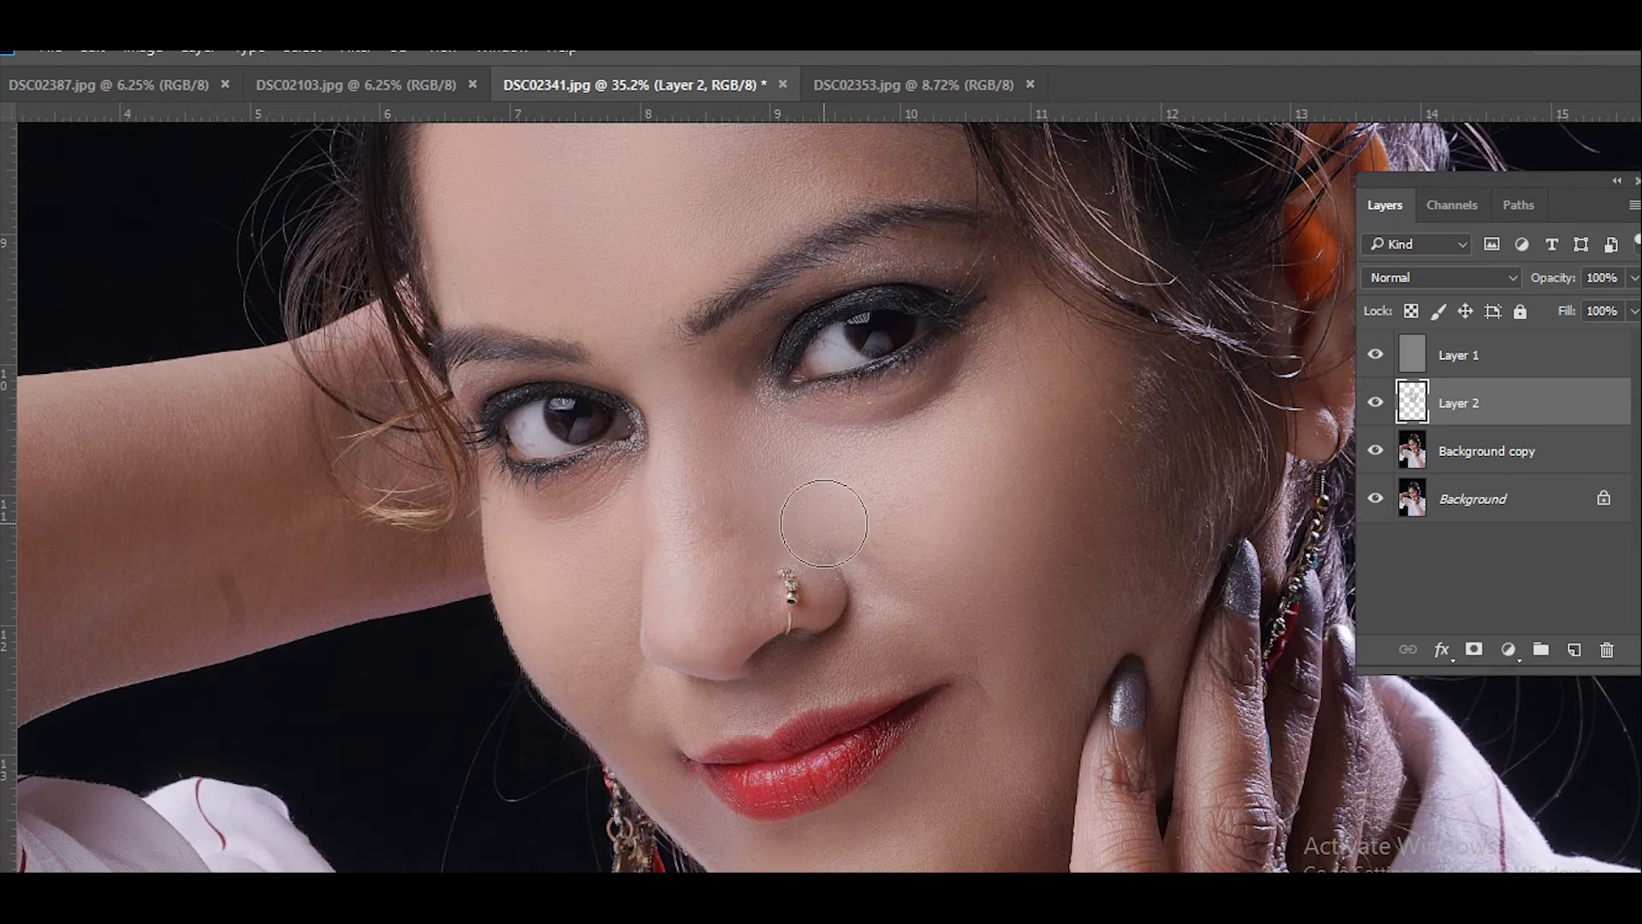
Resize the brush to about 147 px and paint sampled skin along the nose bridge.
alt+right_click(706, 513)
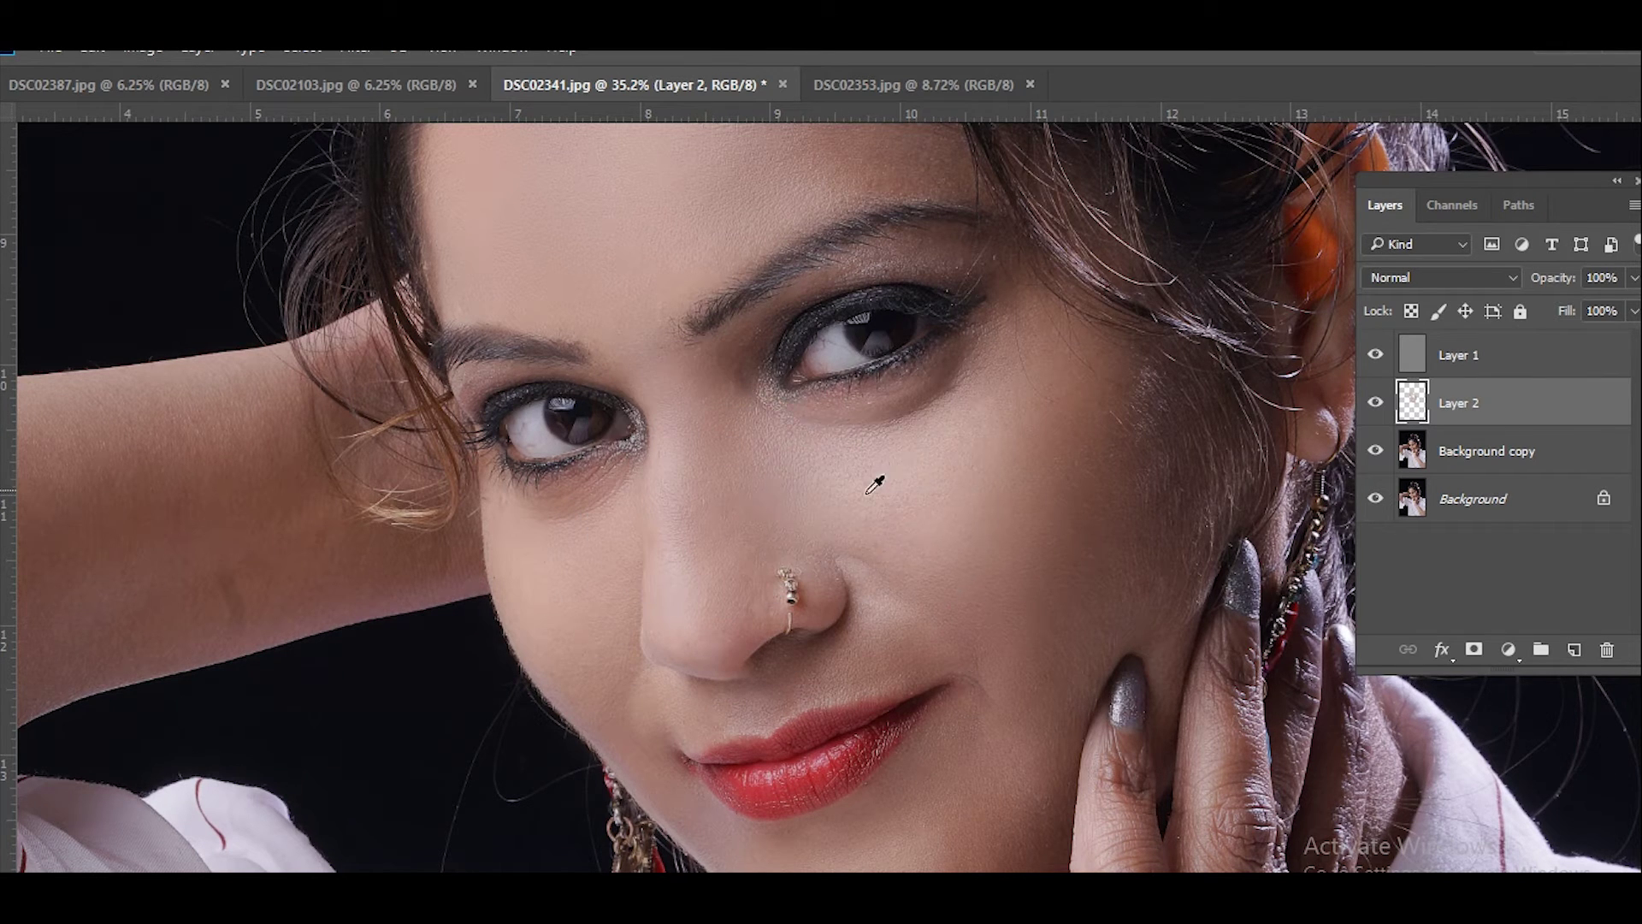
alt+right_click(700, 552)
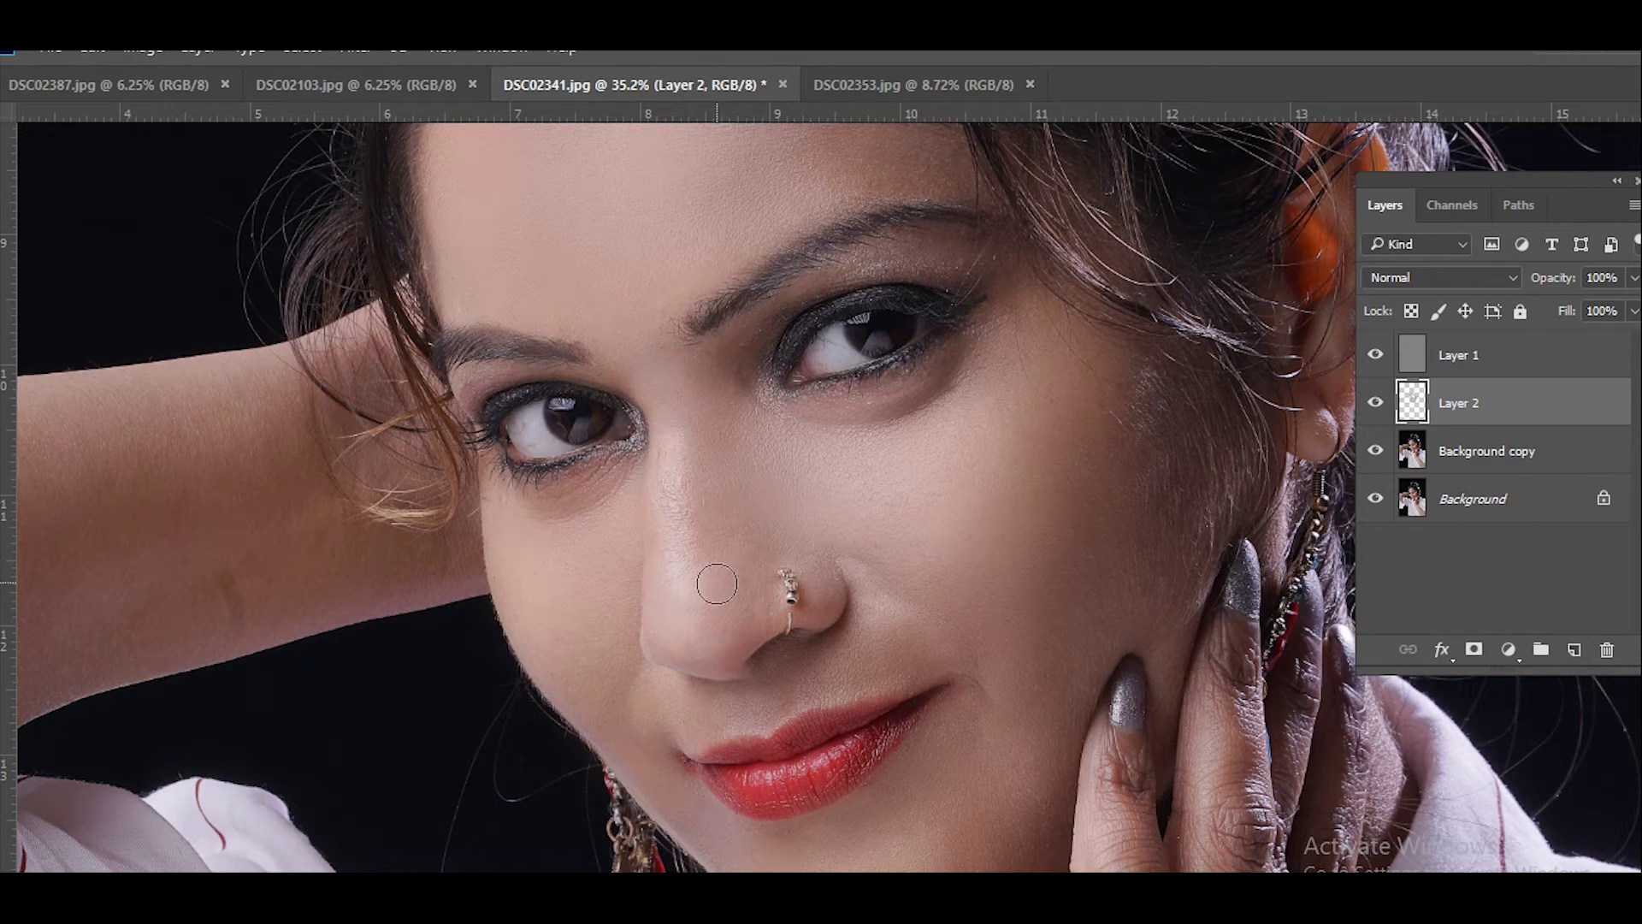
alt+right_click(660, 568)
alt+right_click(667, 543)
alt+click(682, 579)
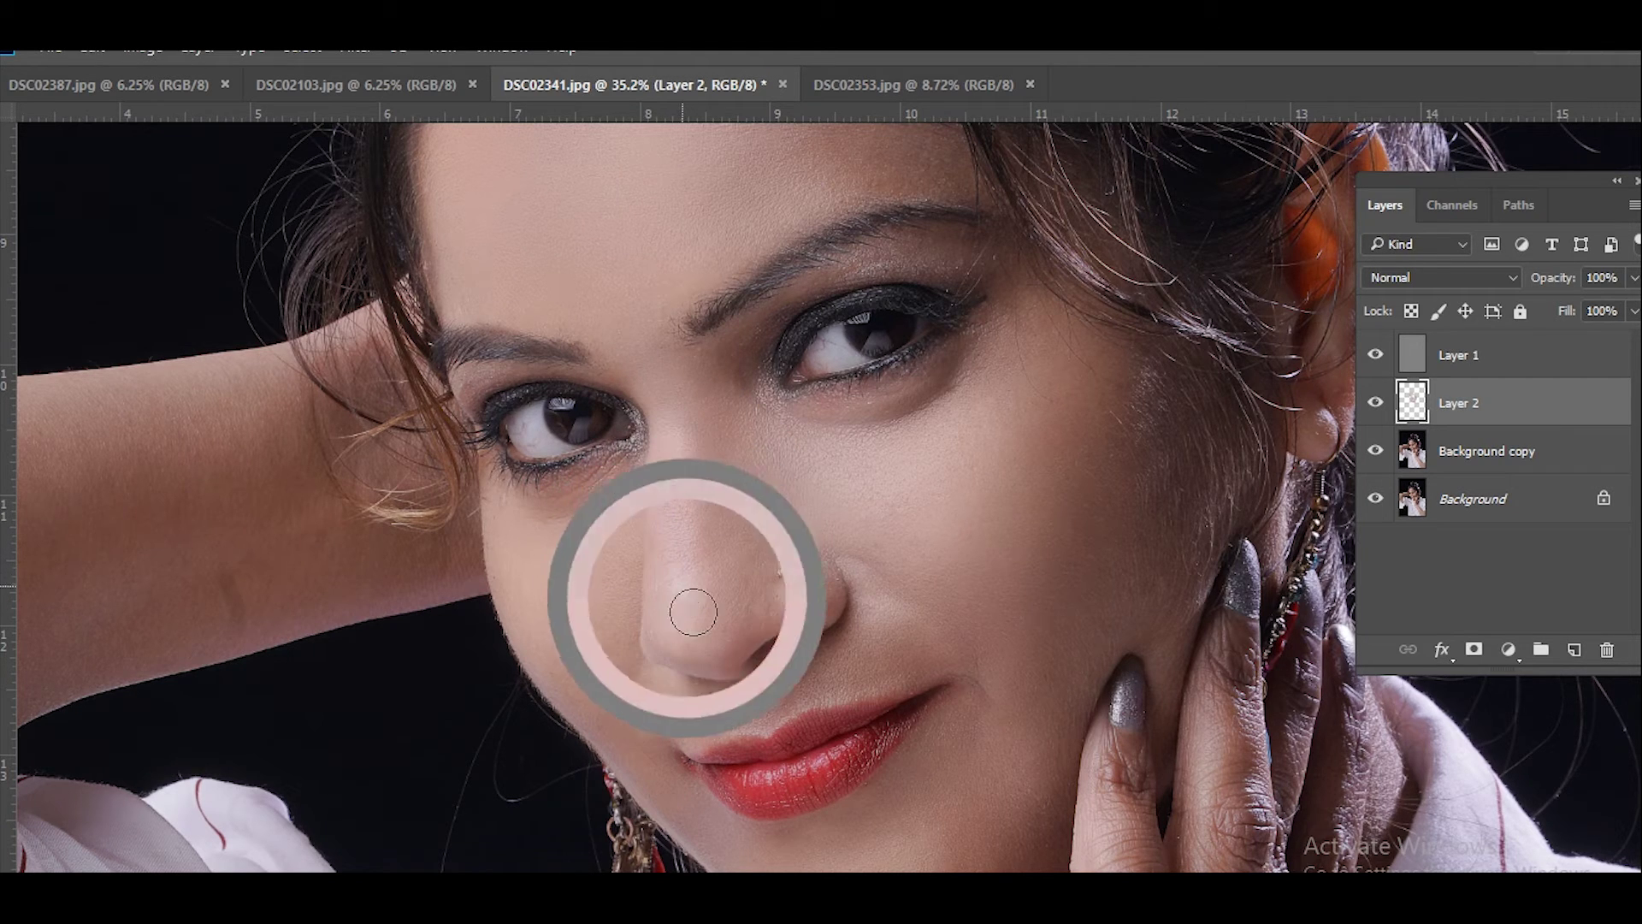
drag(681, 565, 681, 488)
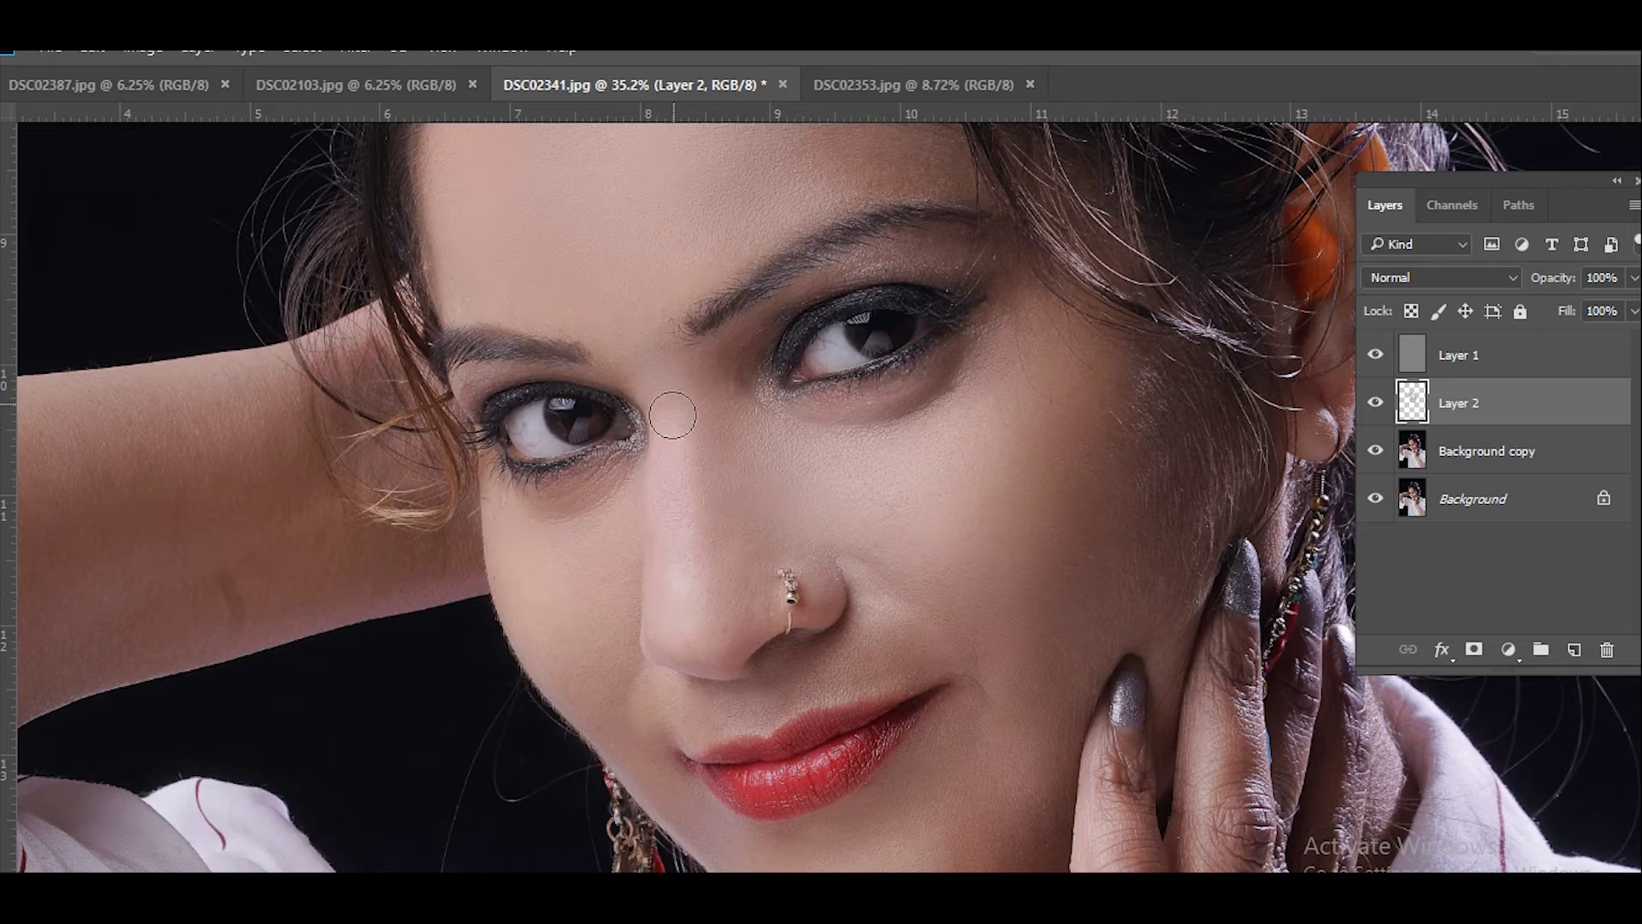
alt+right_click(646, 367)
key(ctrl+0)
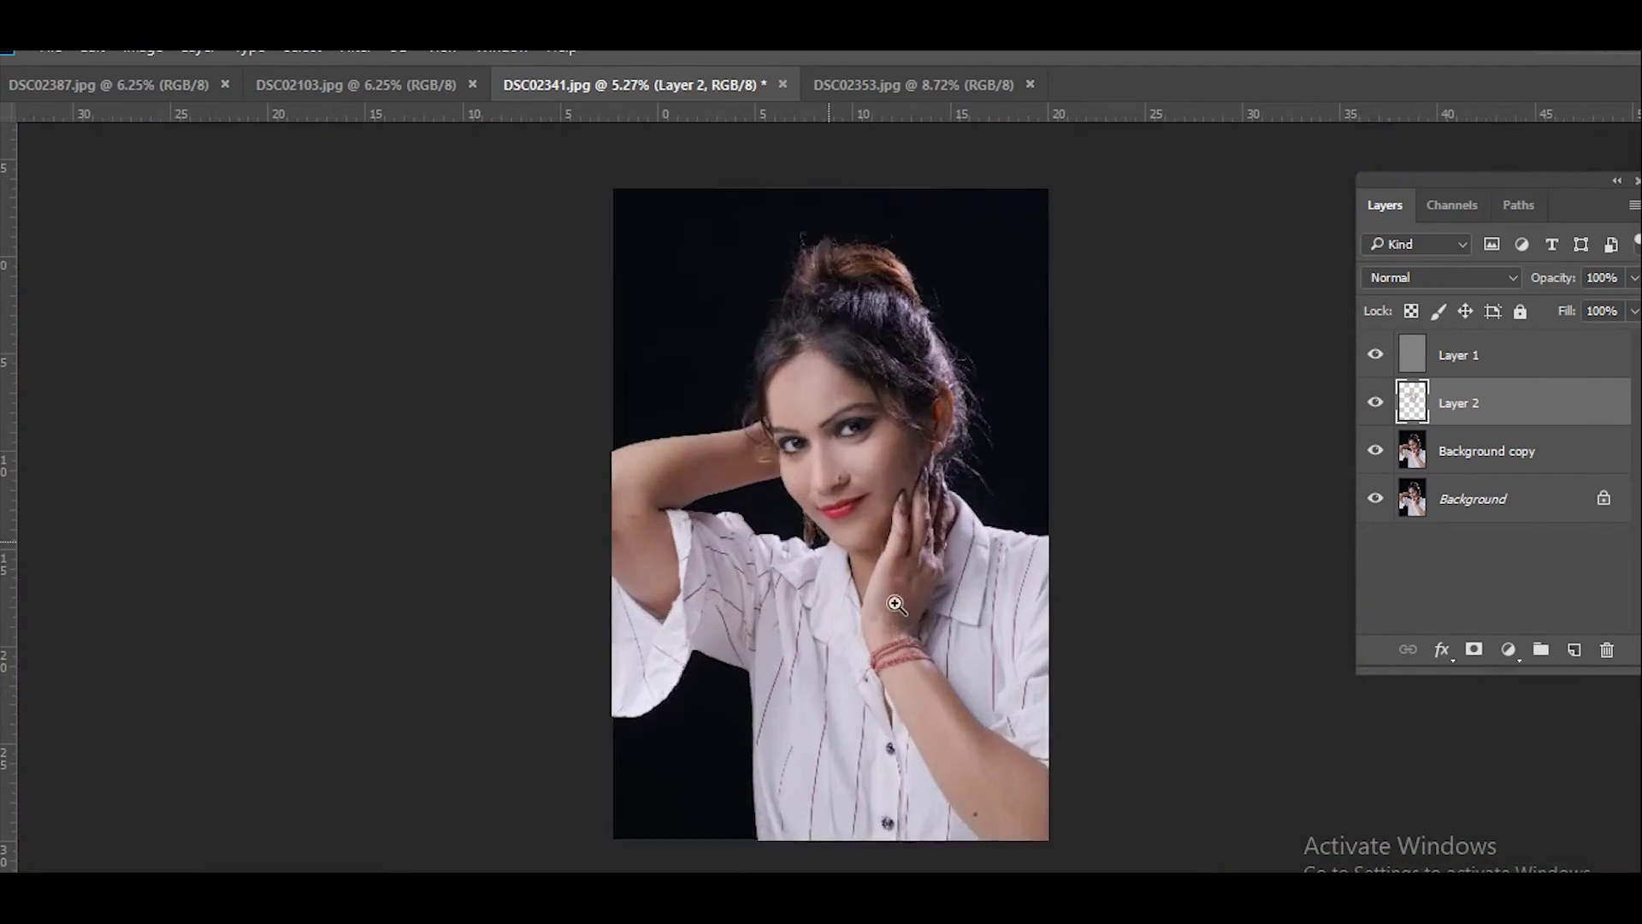
Zoom in on the face and toggle Layer 2's visibility to compare before and after.
drag(895, 604, 1022, 571)
mouse_move(728, 659)
mouse_down()
mouse_move(869, 723)
mouse_move(831, 644)
mouse_move(839, 663)
mouse_move(817, 668)
mouse_up()
click(1376, 403)
click(1376, 403)
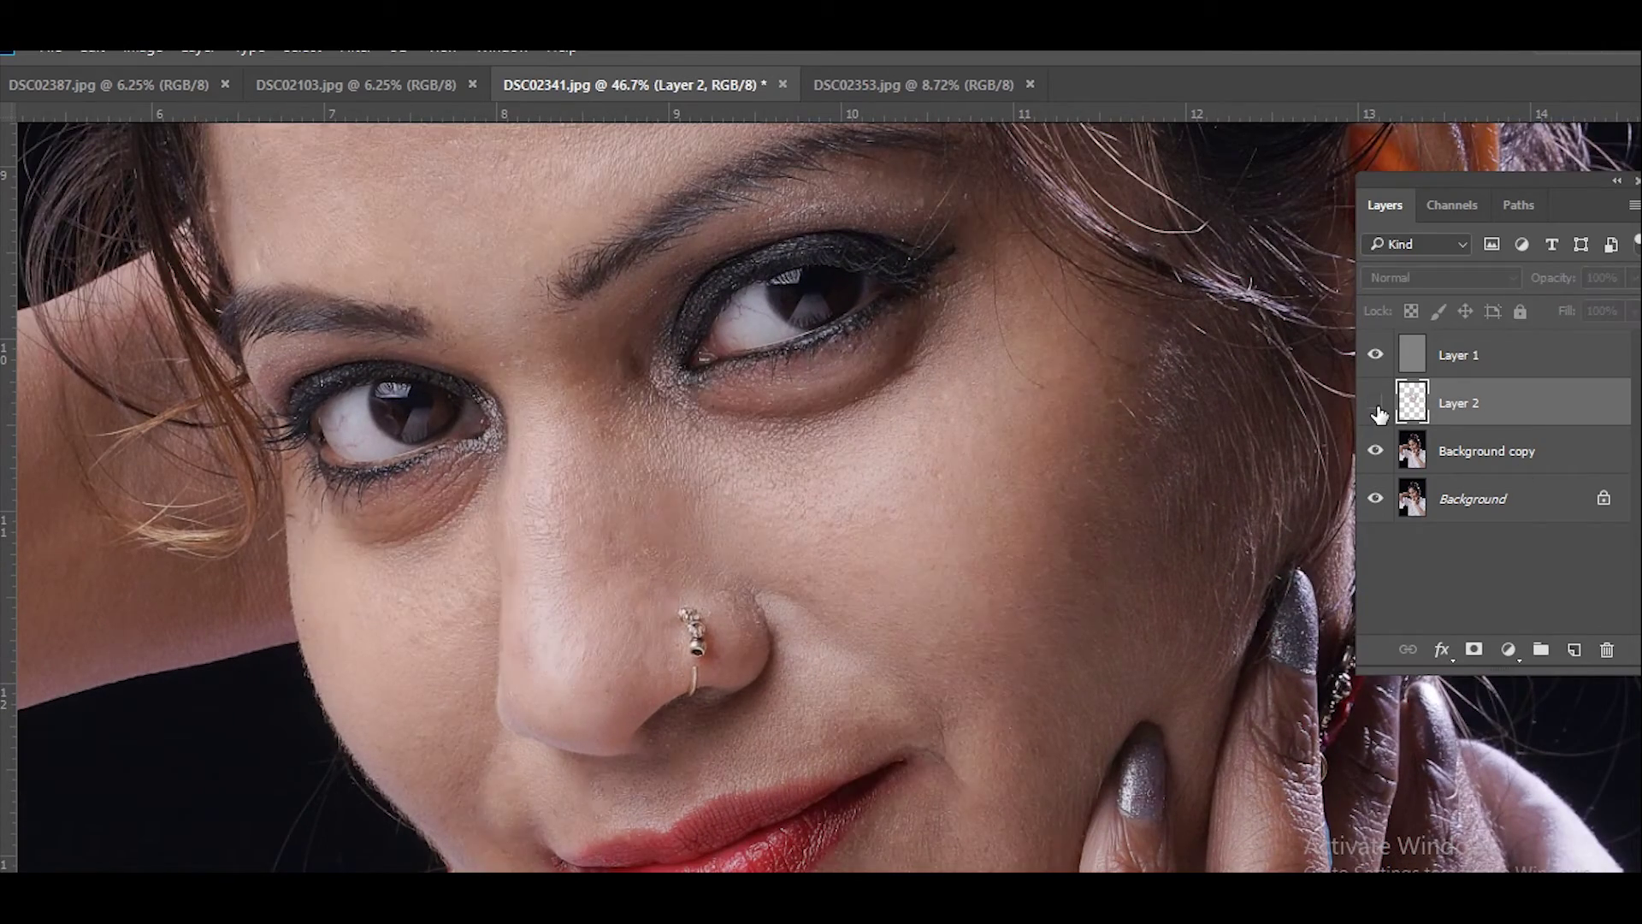
click(1377, 403)
click(1375, 403)
click(1375, 403)
Make the Background copy layer the active layer.
drag(751, 492, 728, 561)
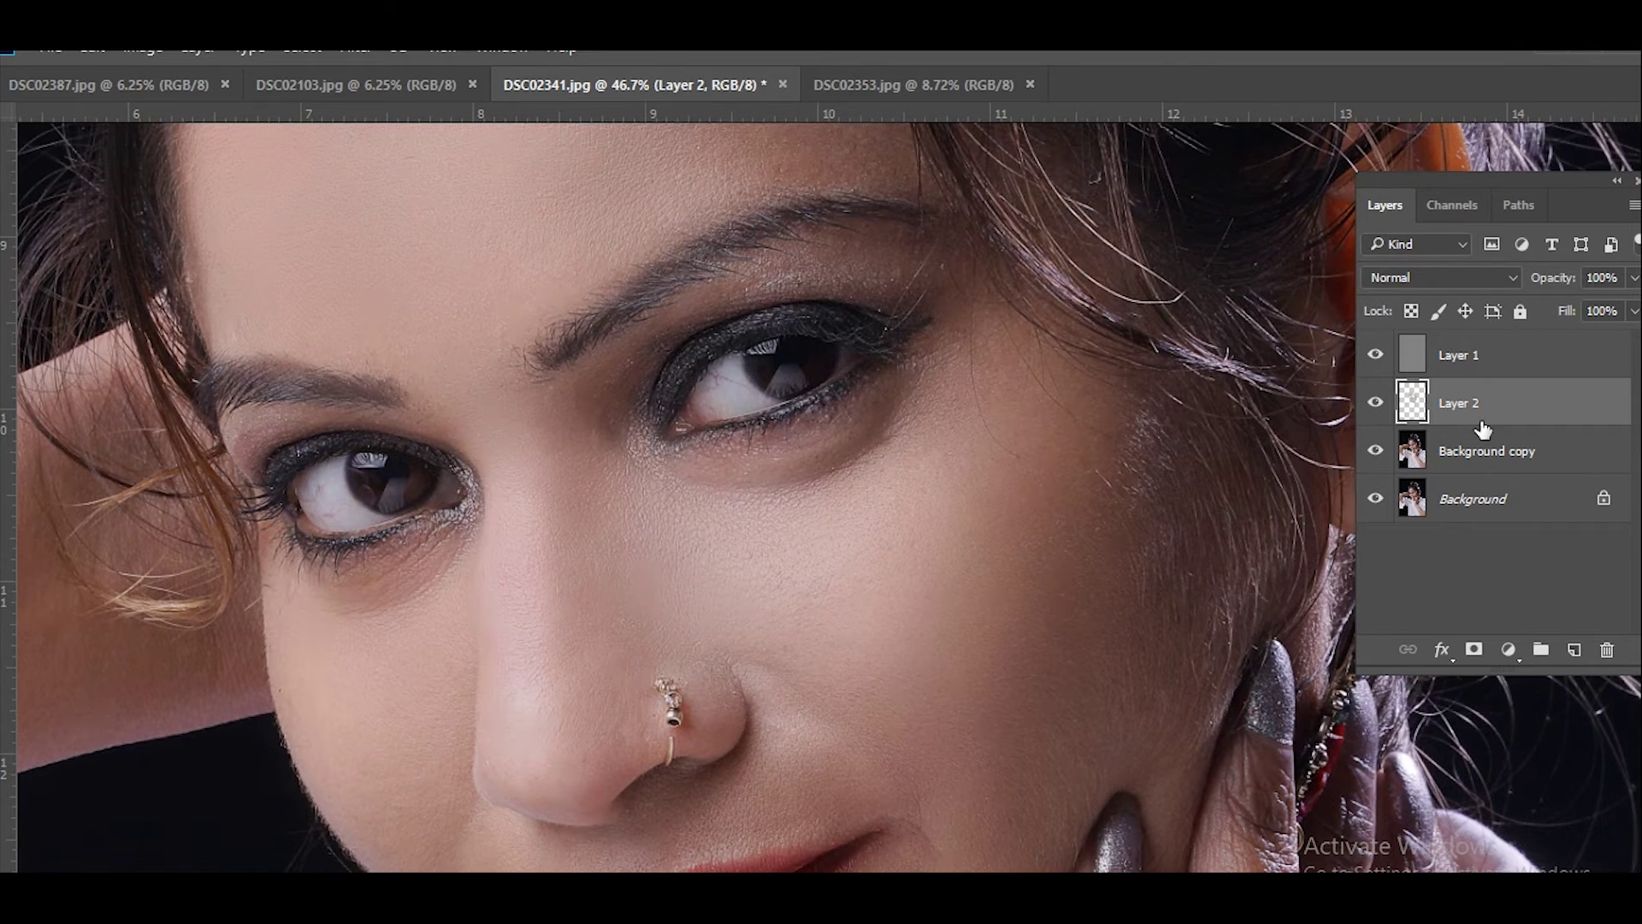
click(1475, 452)
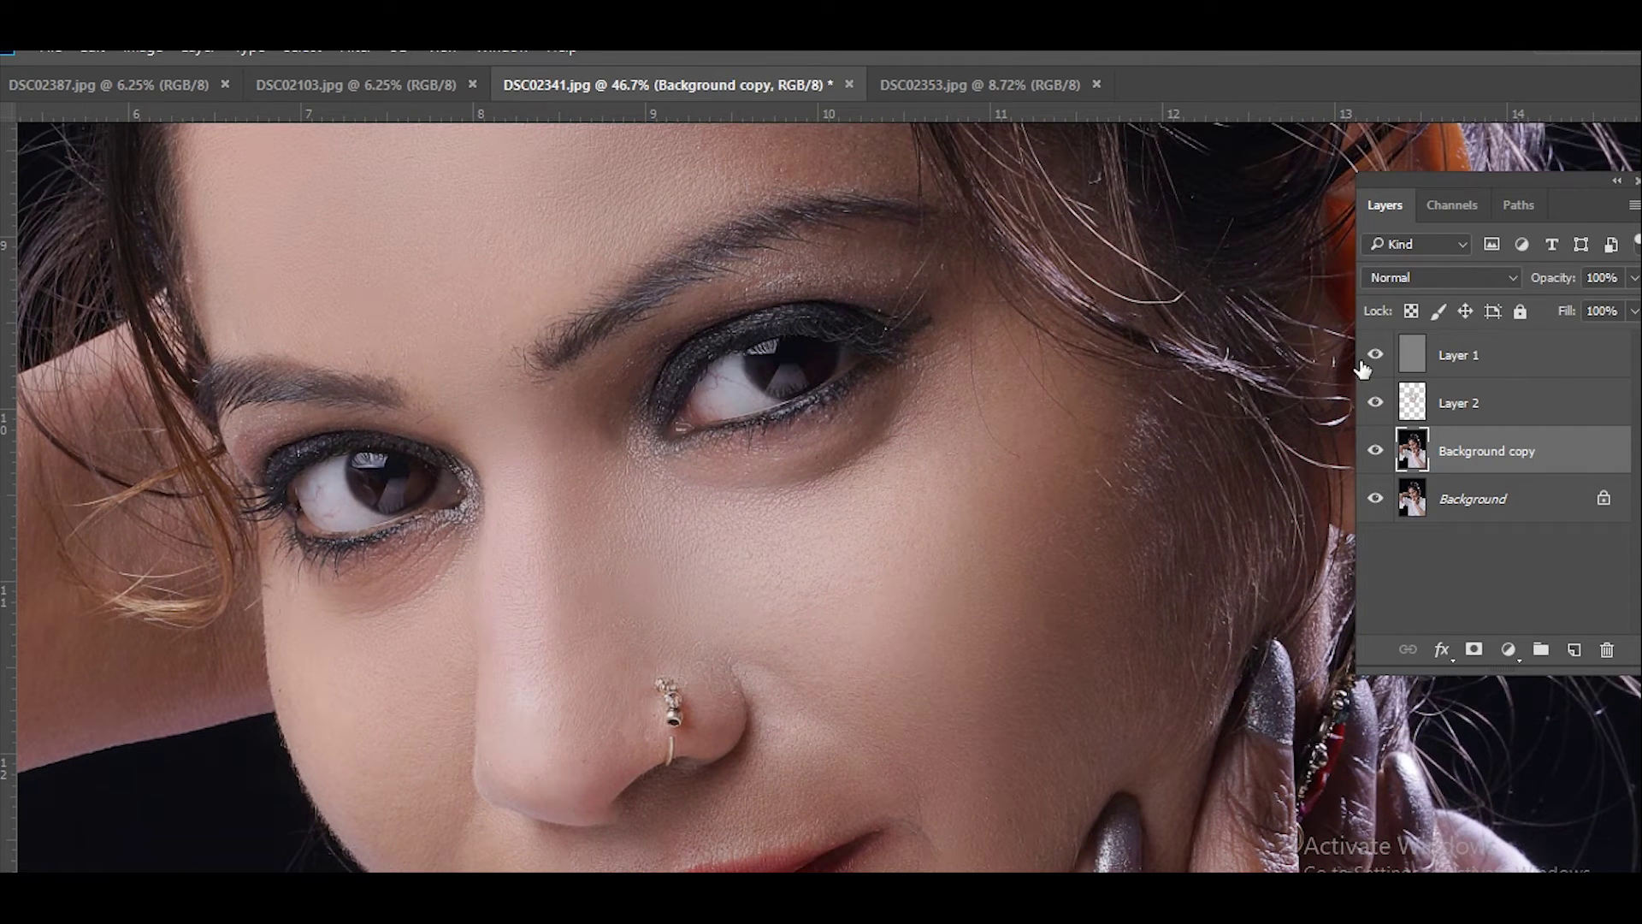
key(alt+s)
Sample cheek and face skin tones in Color Range at fuzziness 50, then feather 5 px.
key(c)
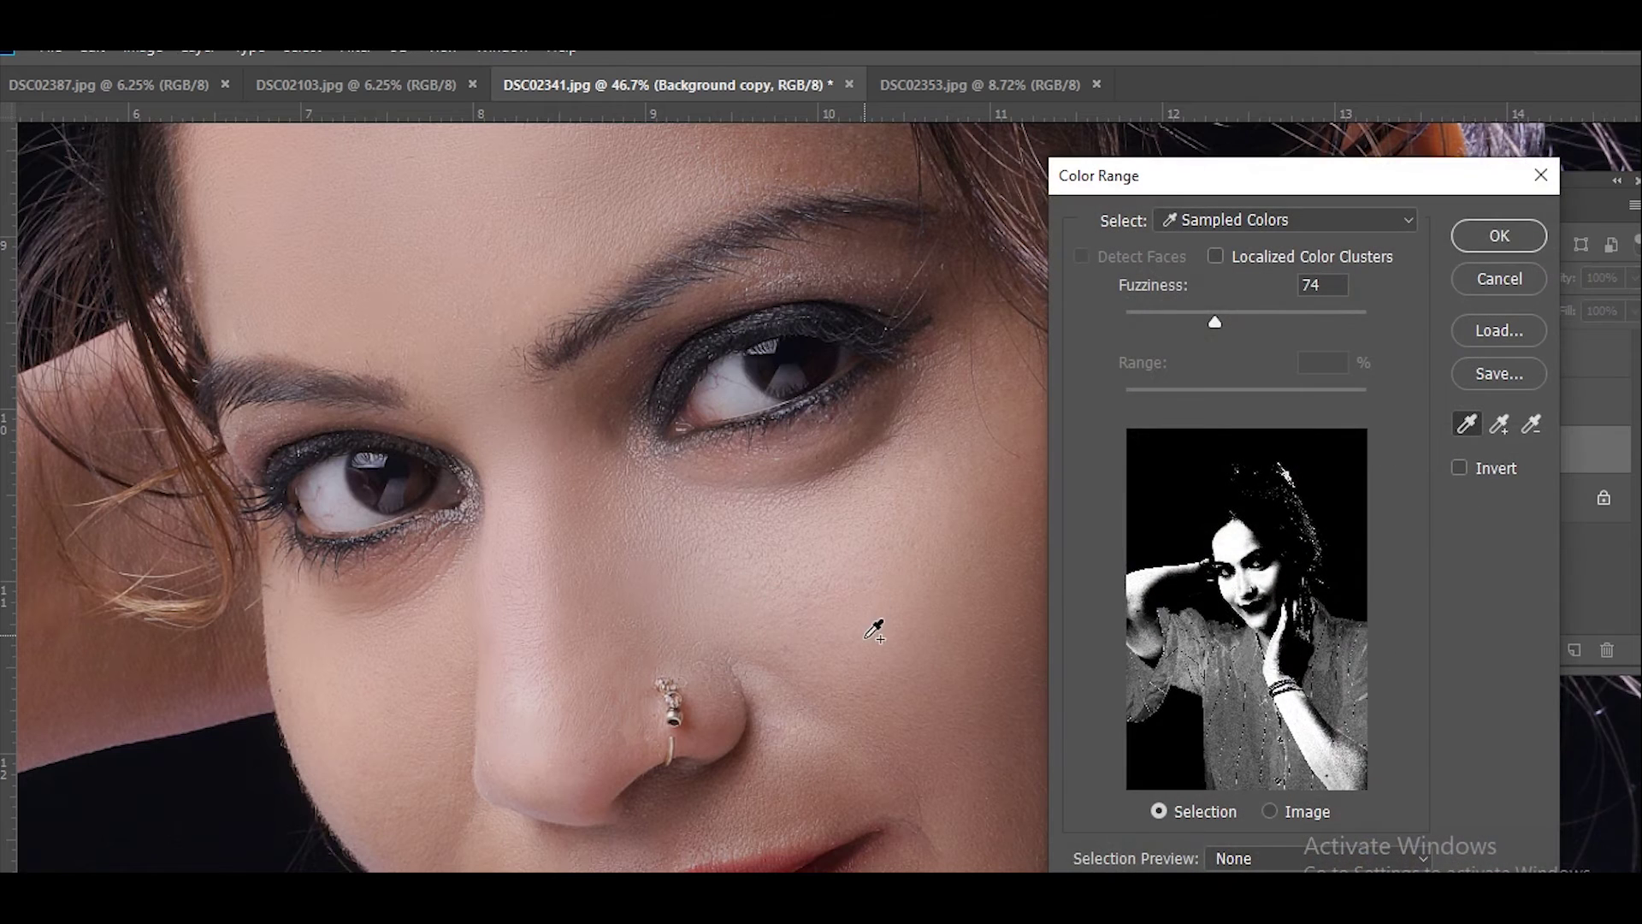
shift+click(873, 630)
drag(873, 631, 762, 330)
shift+click(785, 319)
shift+click(868, 445)
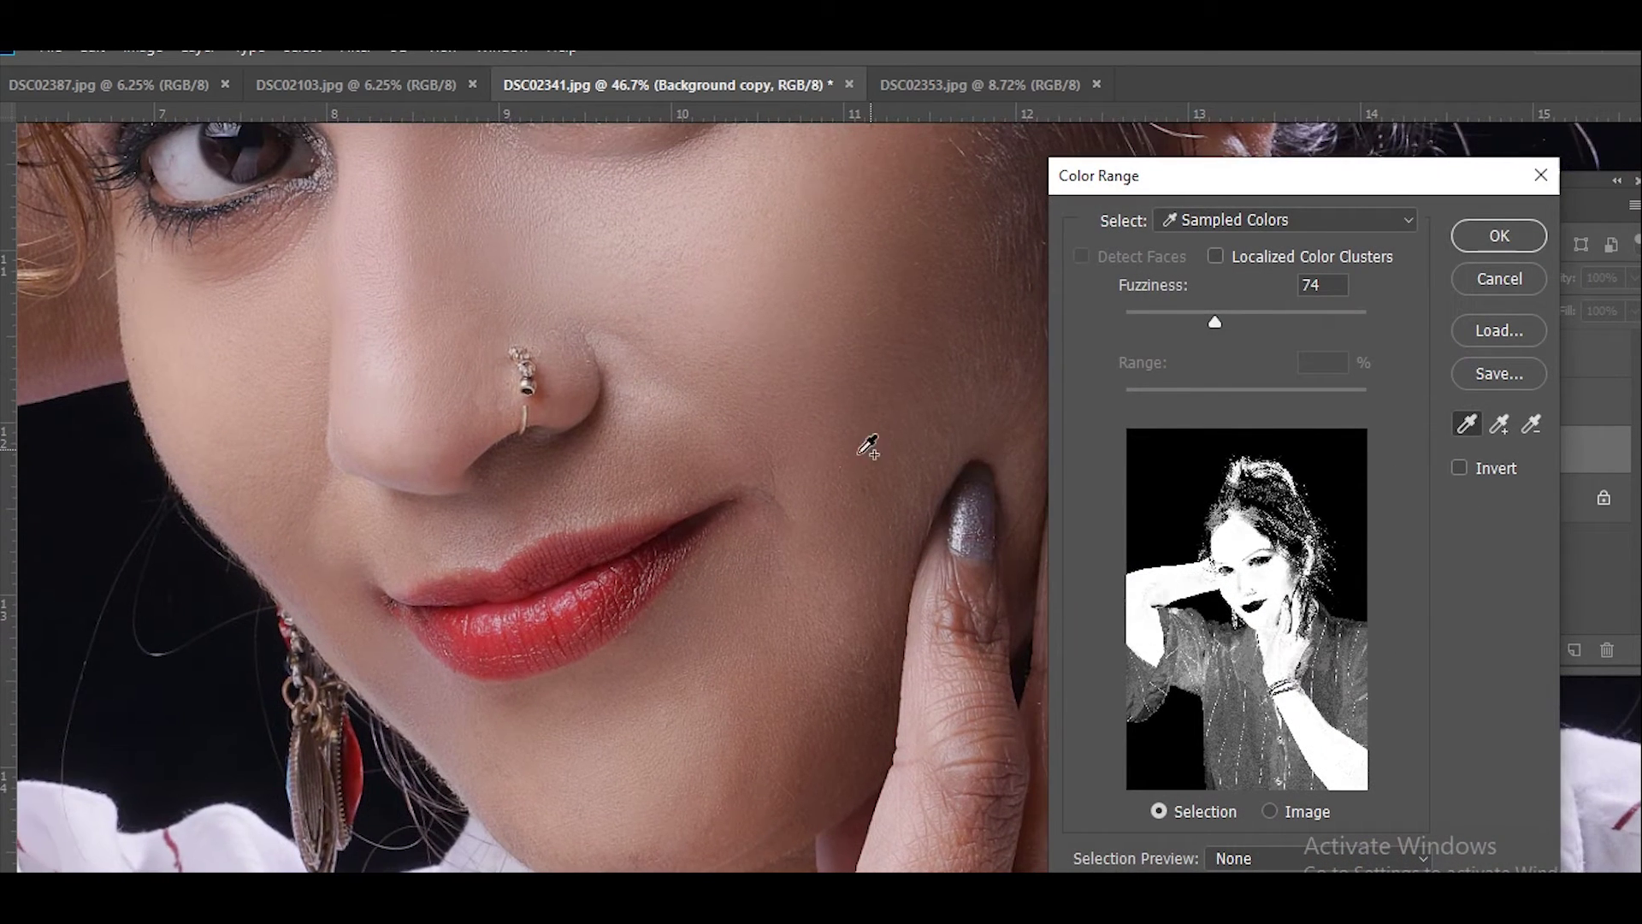
drag(745, 417, 783, 473)
drag(1222, 322, 1184, 317)
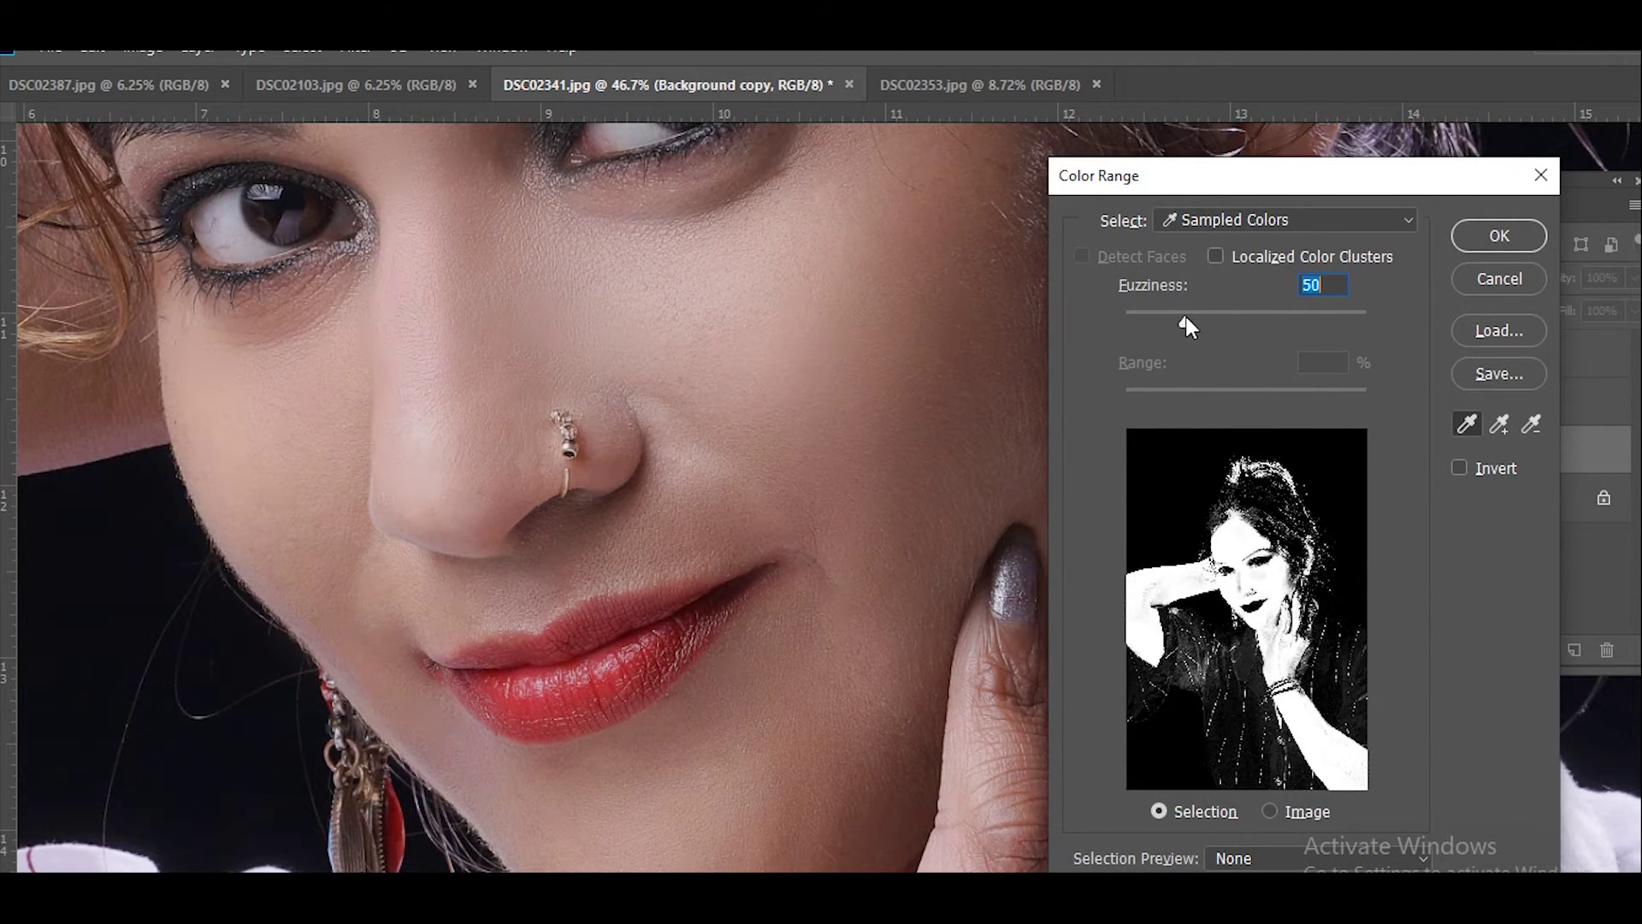
key(Return)
drag(752, 248, 849, 482)
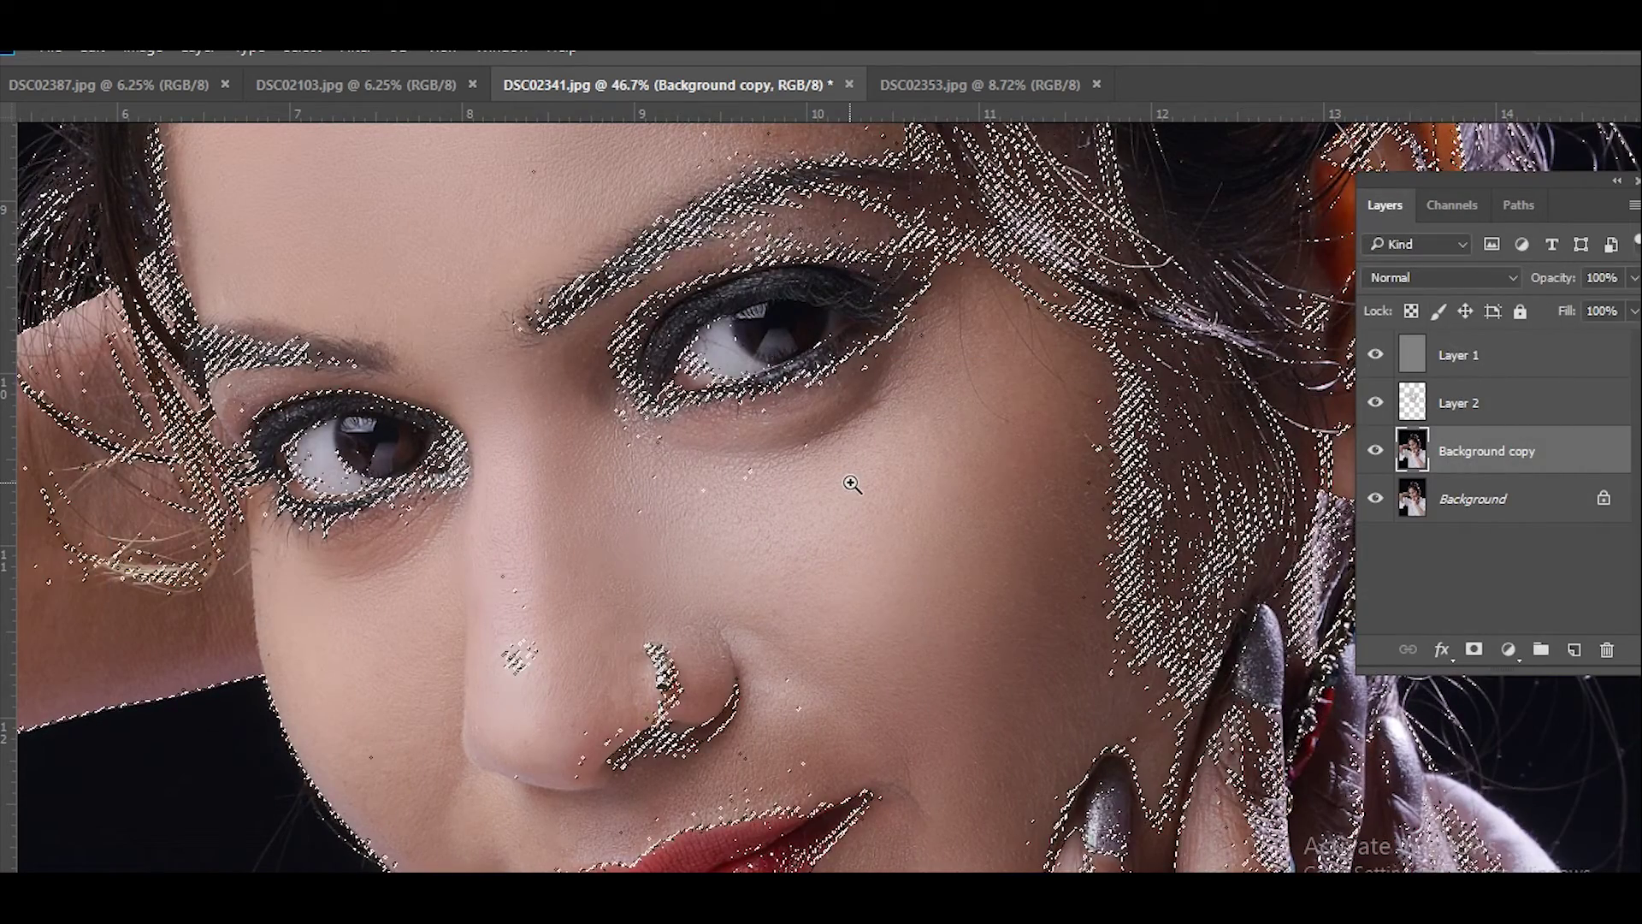
key(shift+F6)
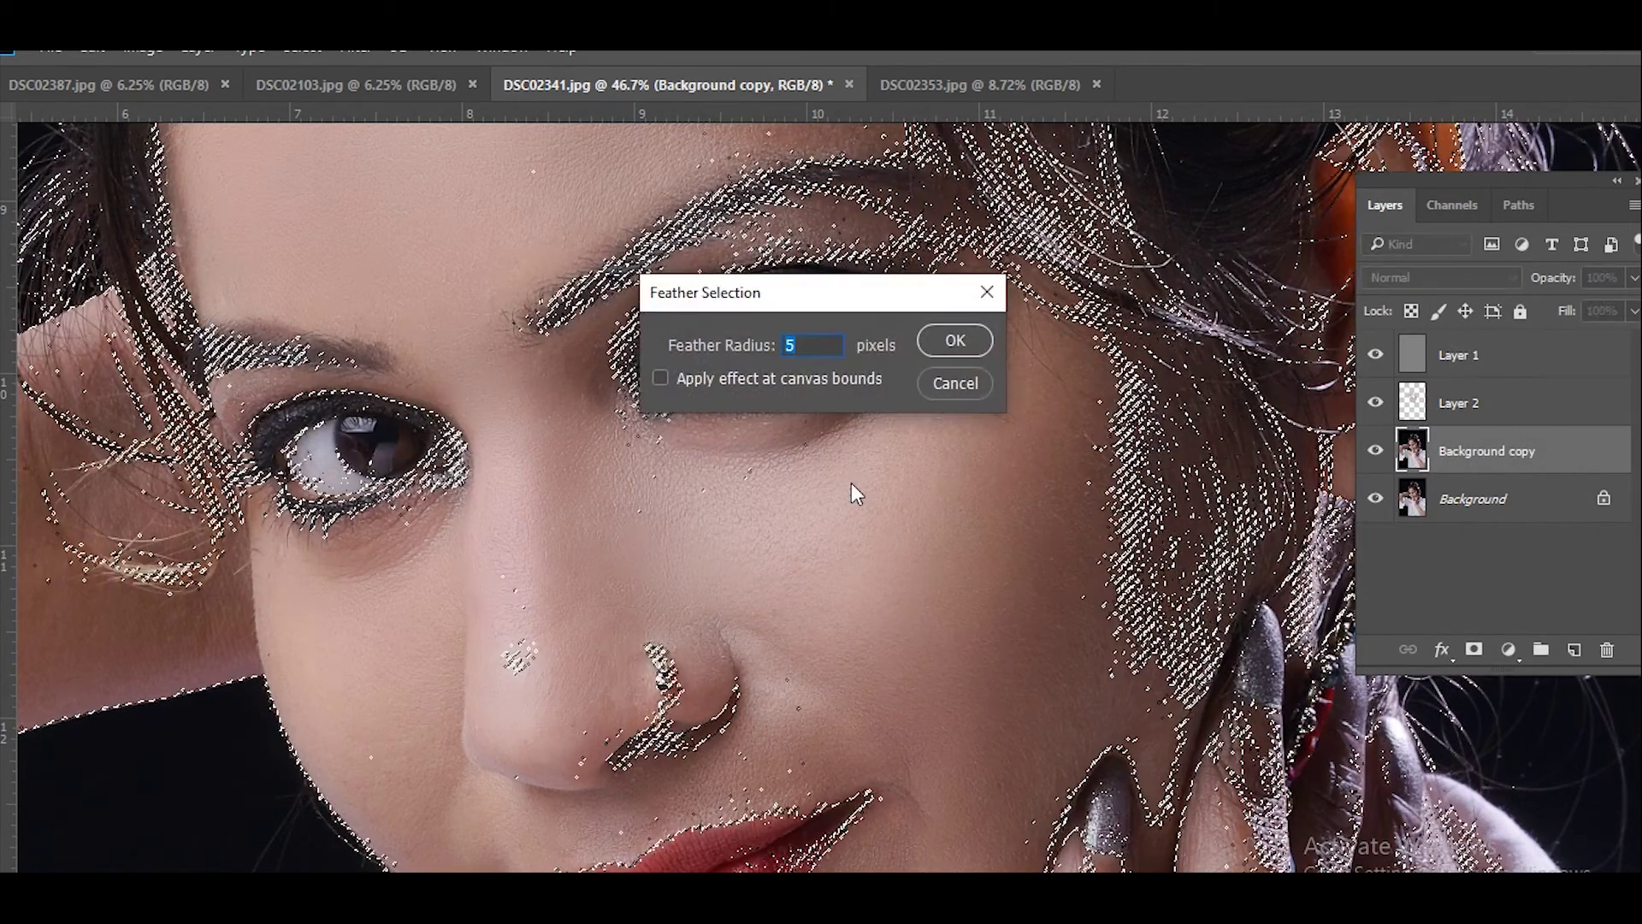
key(Return)
Launch the Portraiture skin-smoothing filter from the Filter menu.
key(alt+t)
key(o)
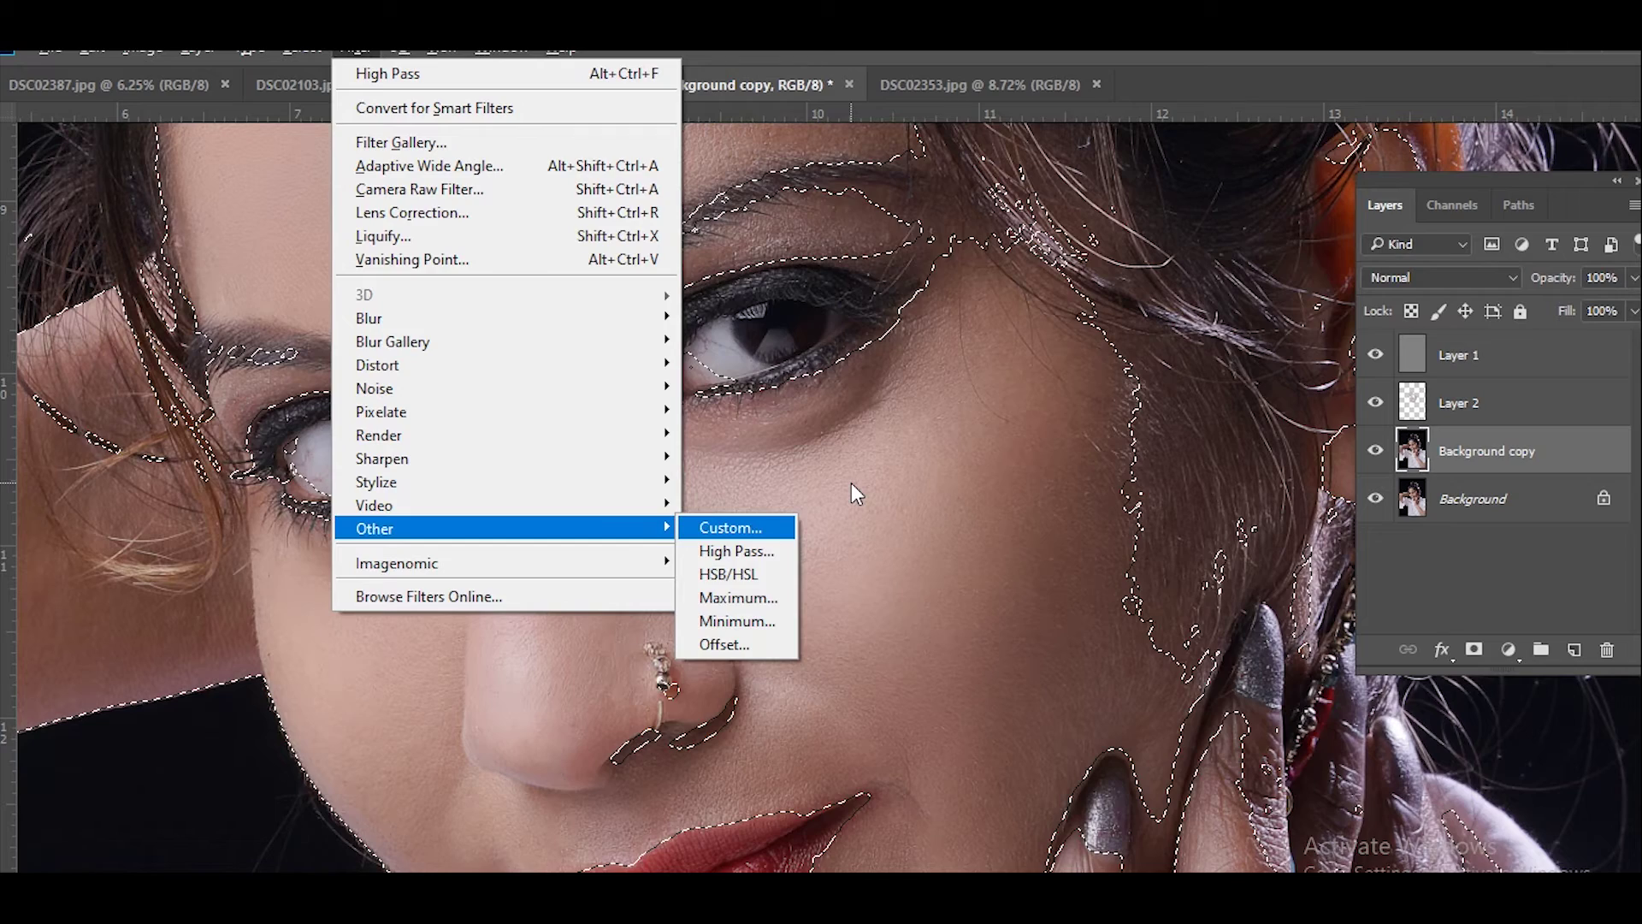
key(Left)
key(Down)
key(Right)
key(Return)
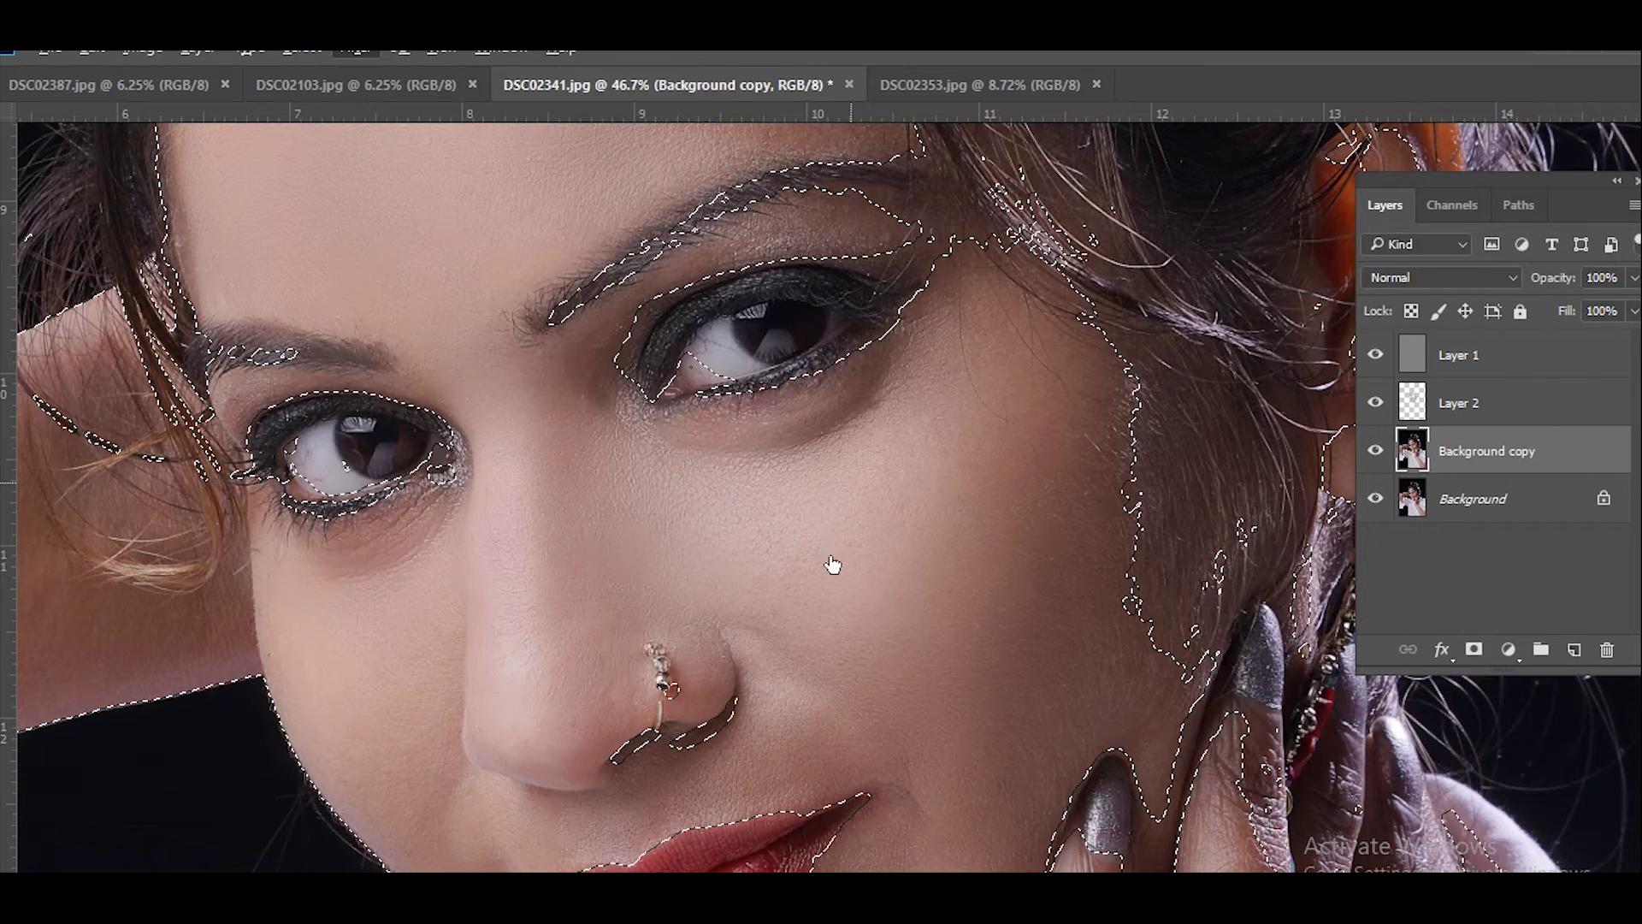
Preview Portraiture on the skin under the eye and apply the smoothing.
scroll(964, 759, up, 1)
scroll(965, 759, up, 1)
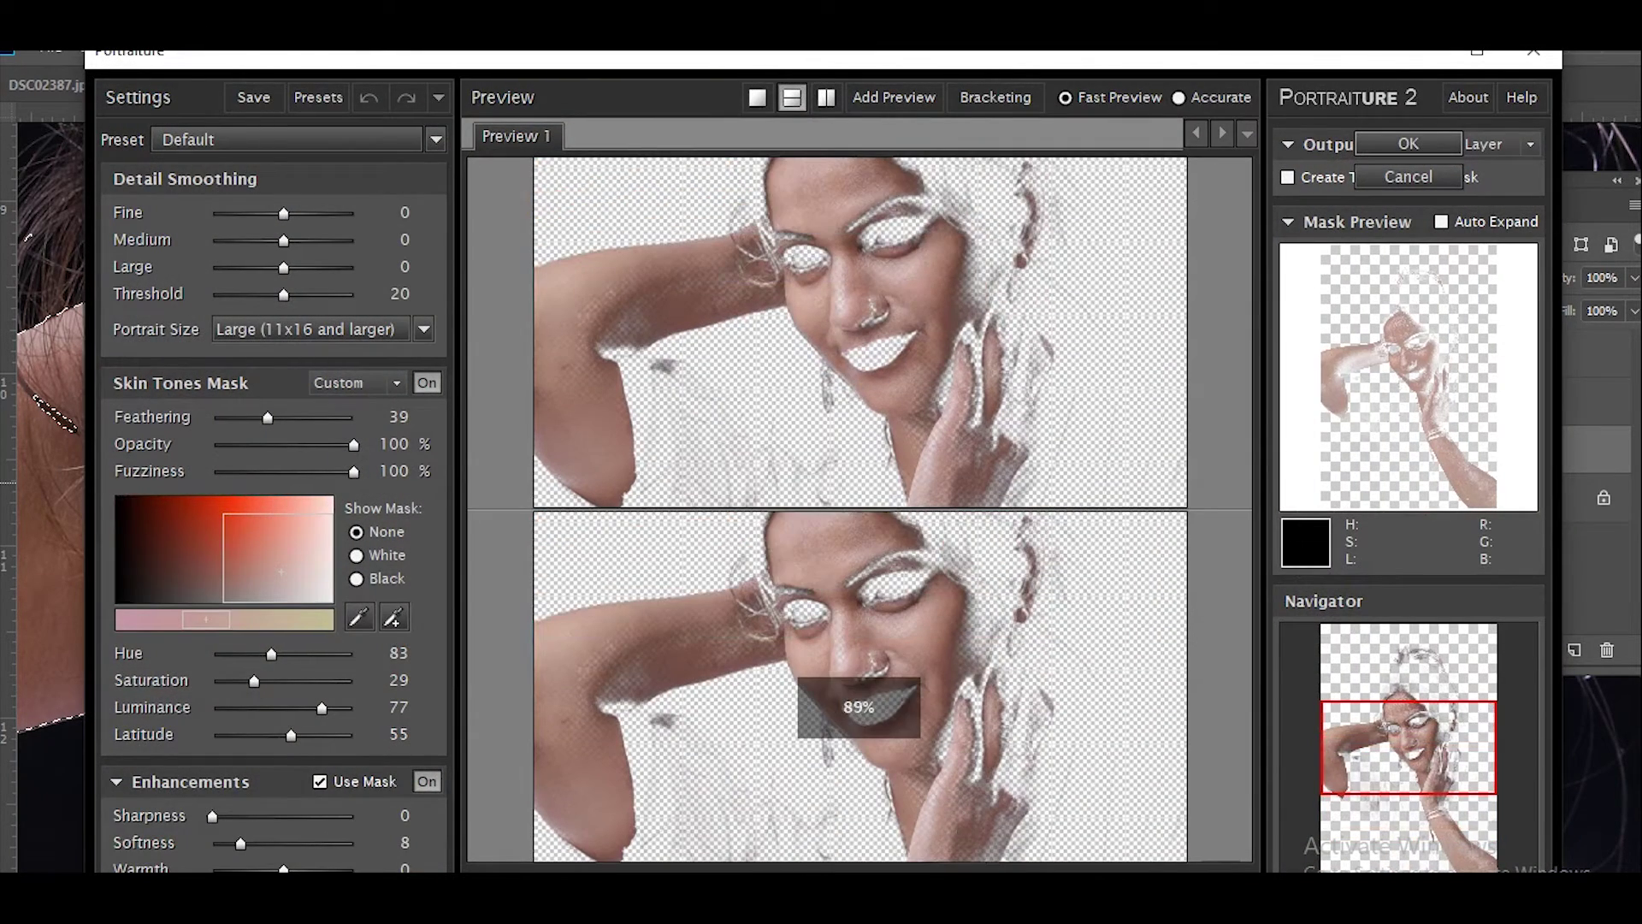
scroll(983, 618, up, 1)
mouse_move(984, 618)
mouse_down()
mouse_move(964, 689)
mouse_move(770, 855)
mouse_up()
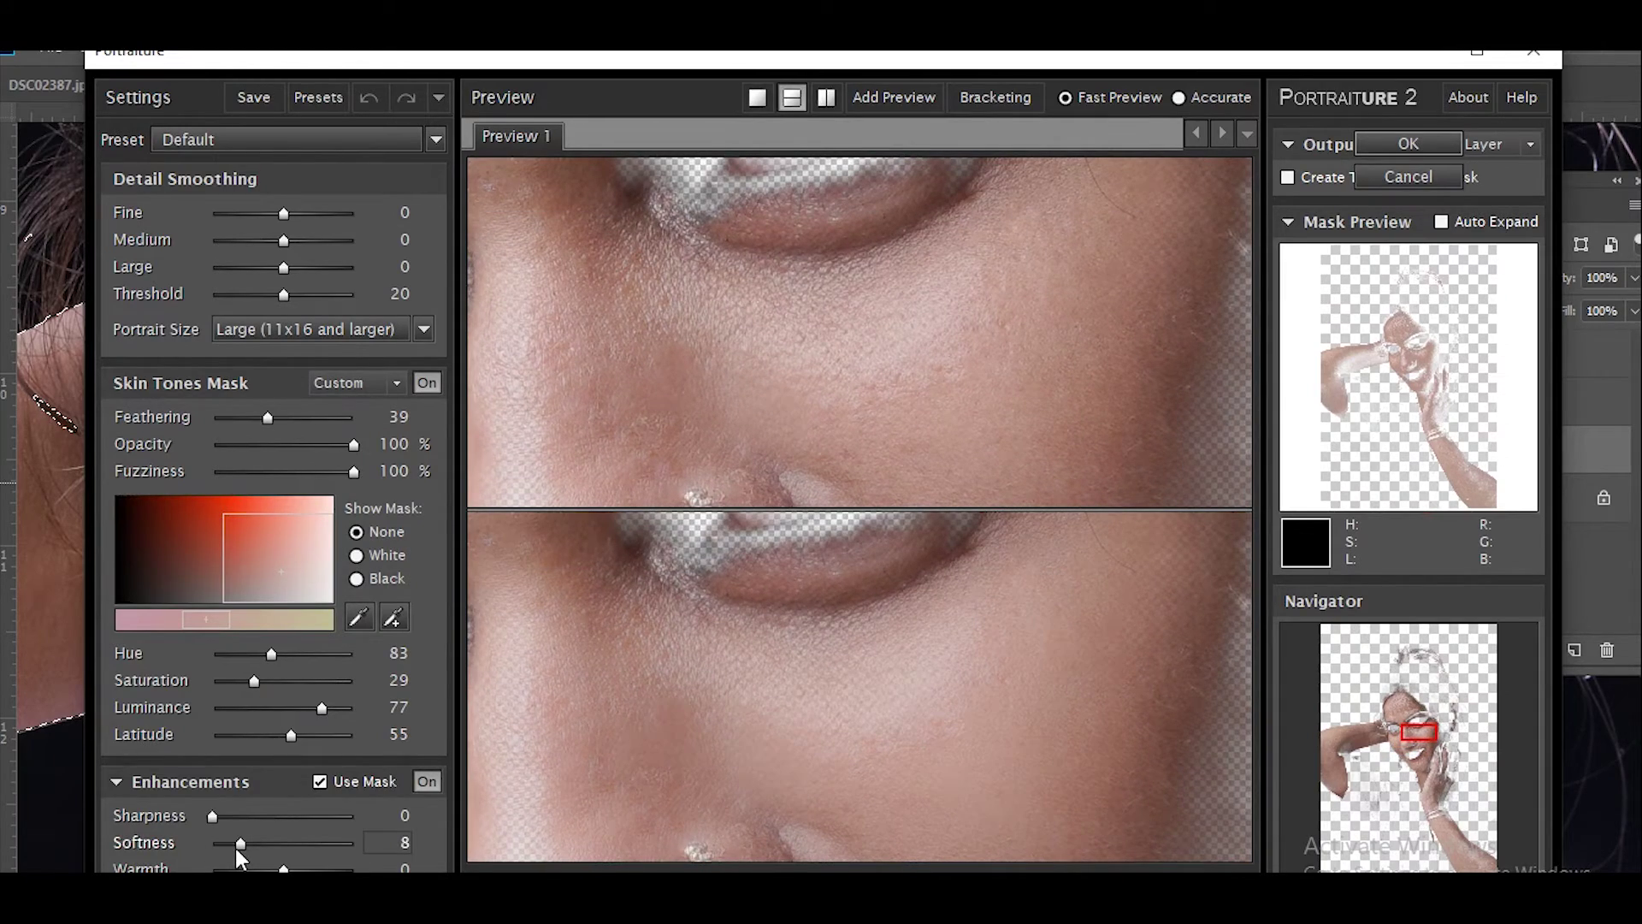
key(Return)
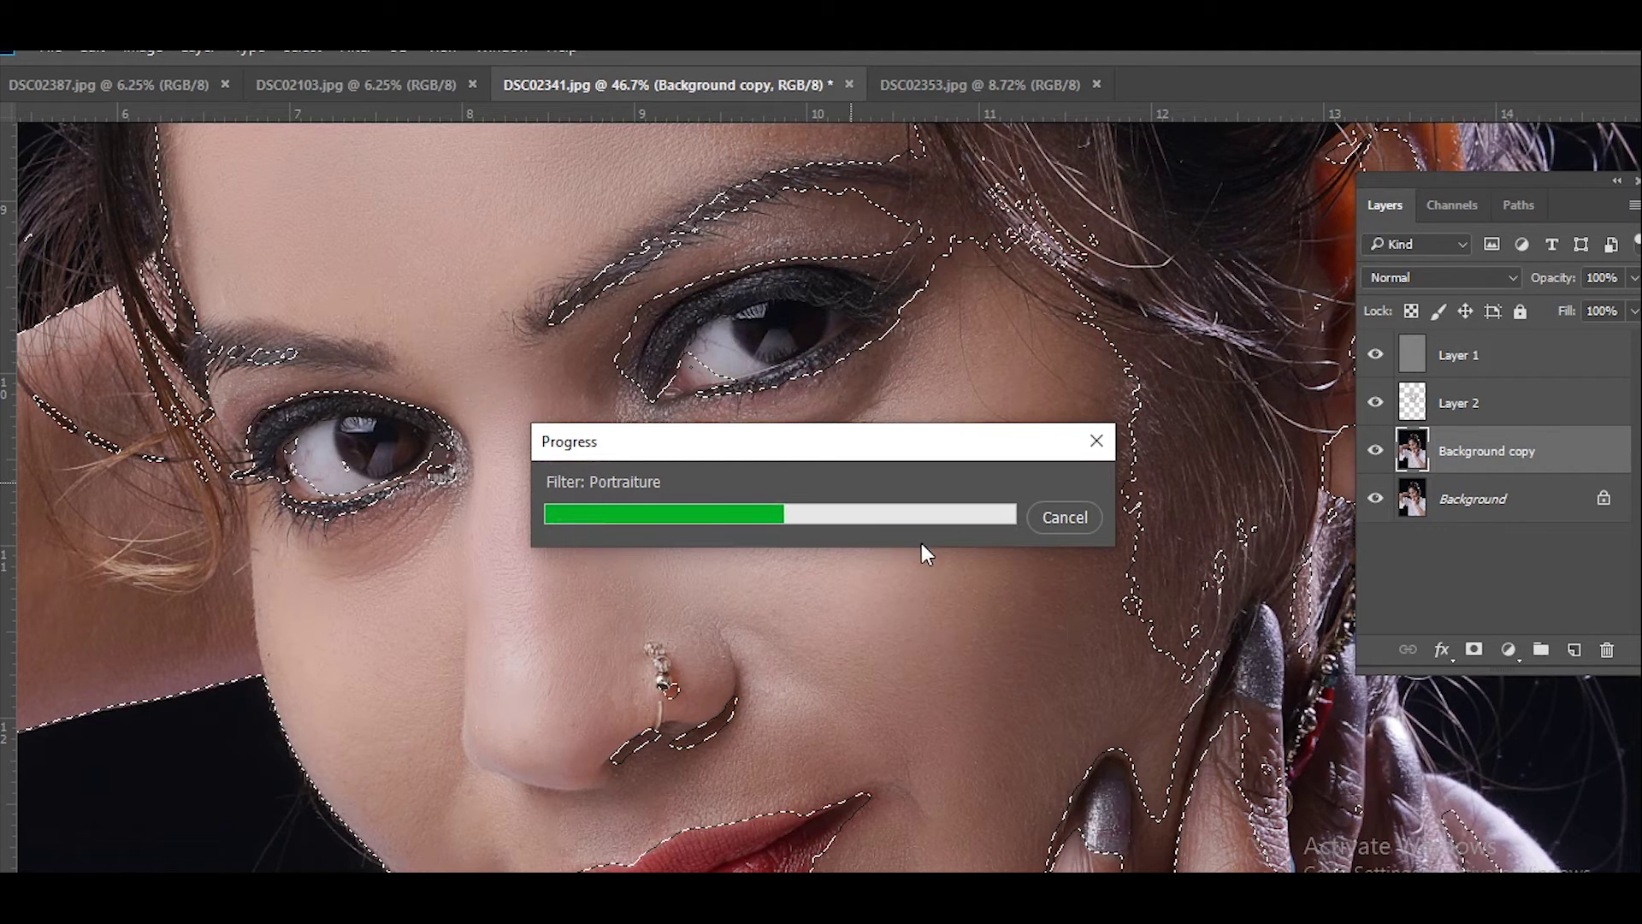
Zoom in and out repeatedly to inspect the smoothed skin.
scroll(953, 557, down, 3)
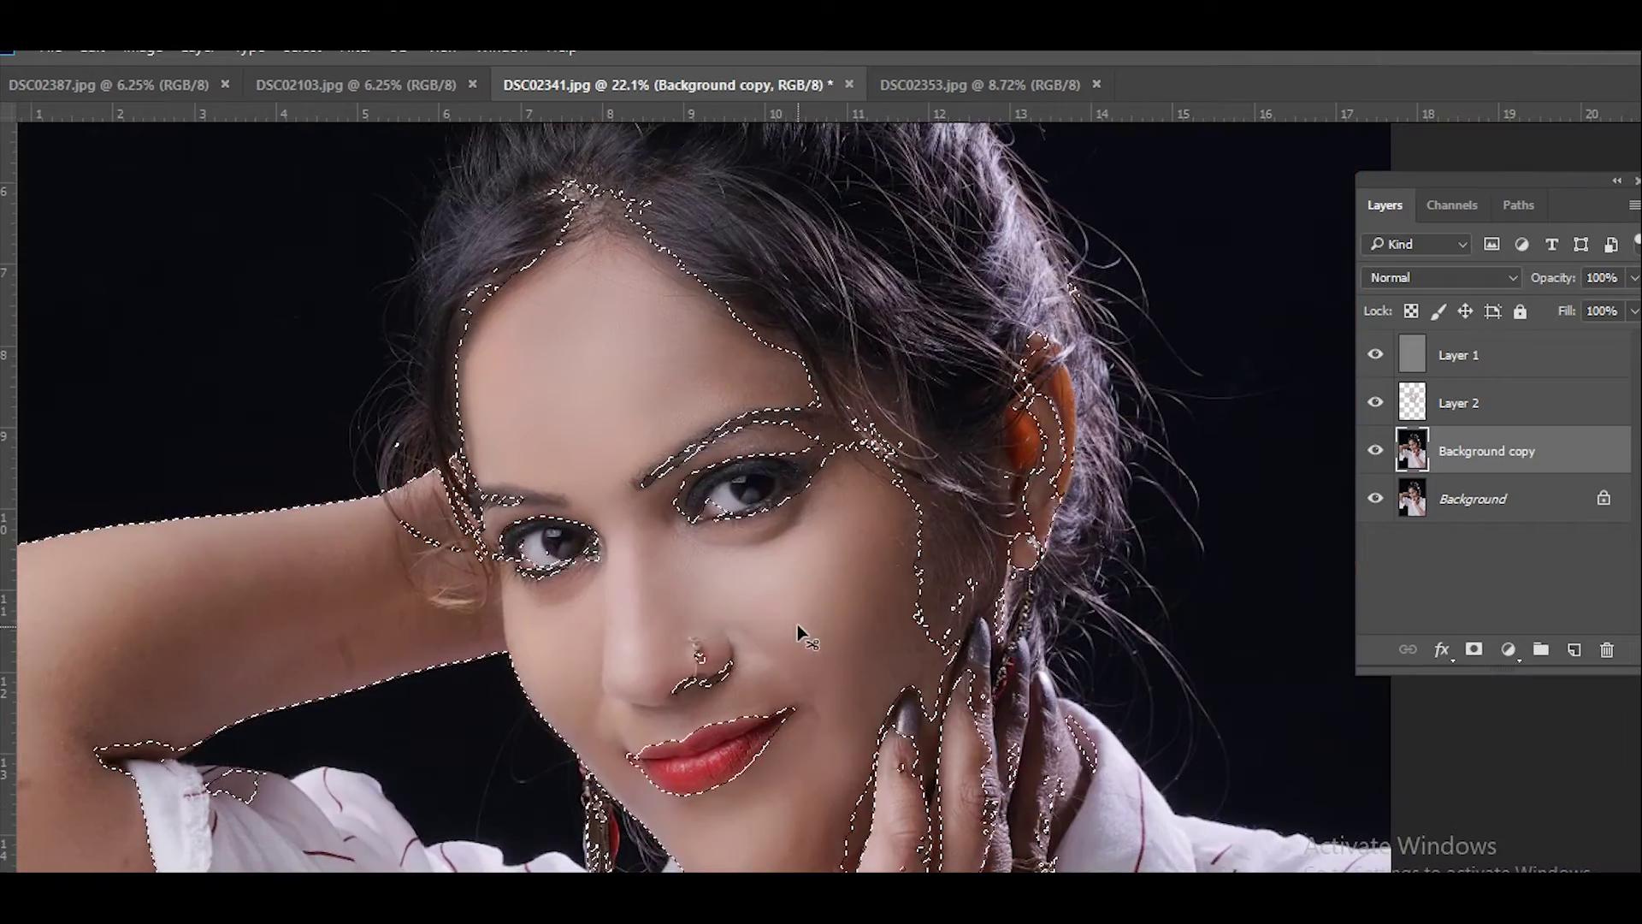
scroll(668, 390, up, 3)
scroll(668, 390, down, 3)
scroll(712, 659, up, 3)
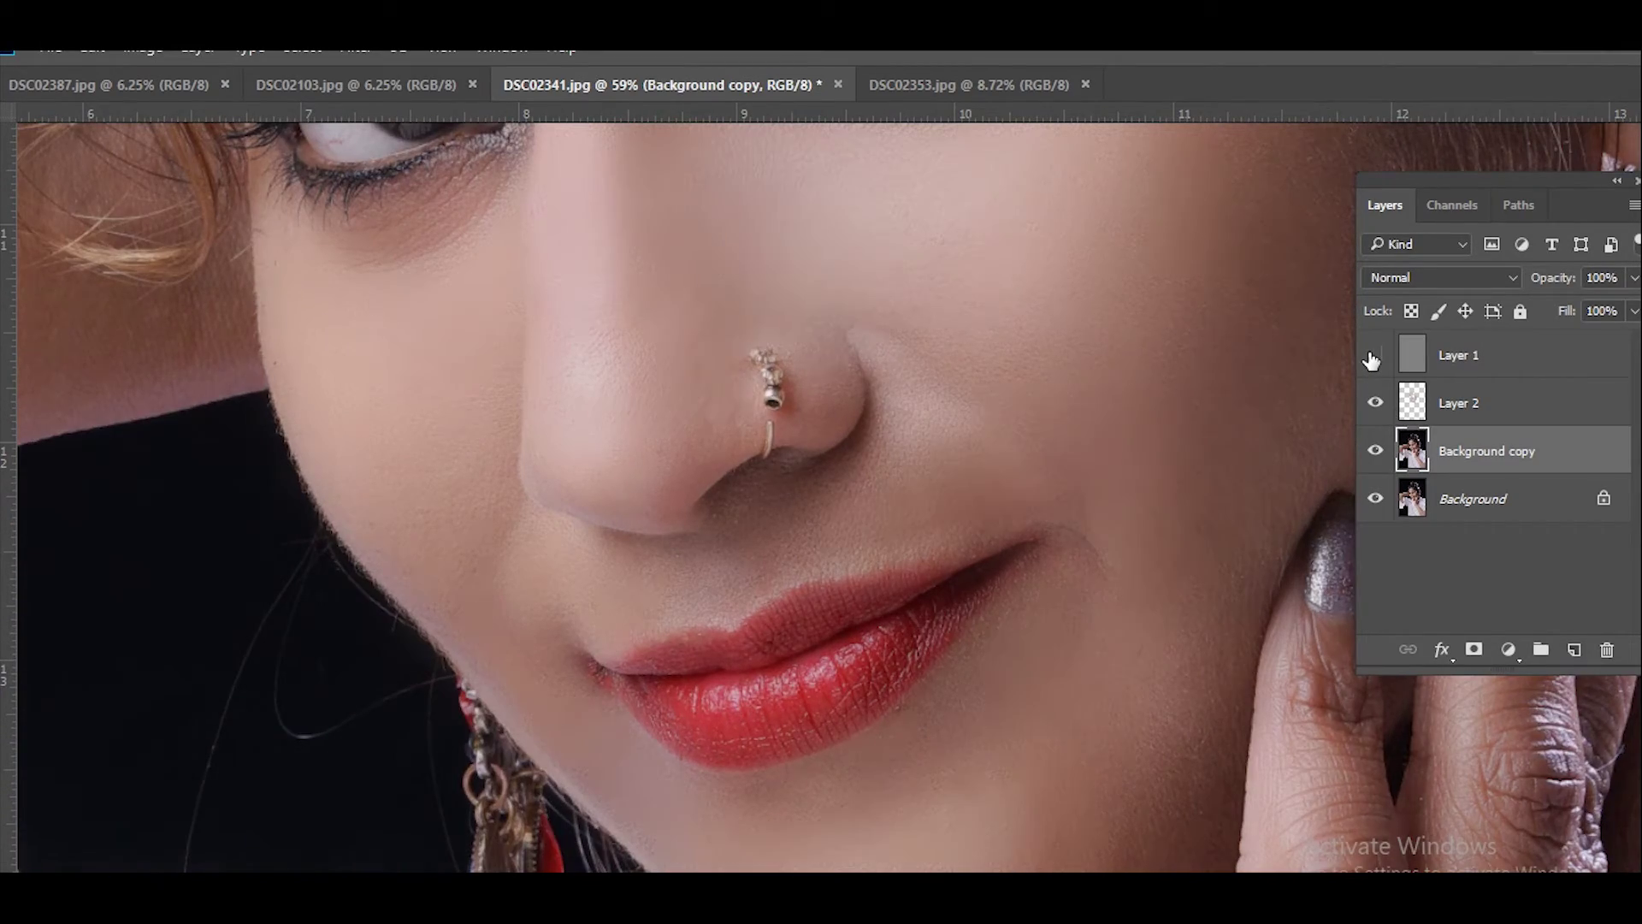
scroll(967, 487, down, 2)
scroll(941, 385, up, 2)
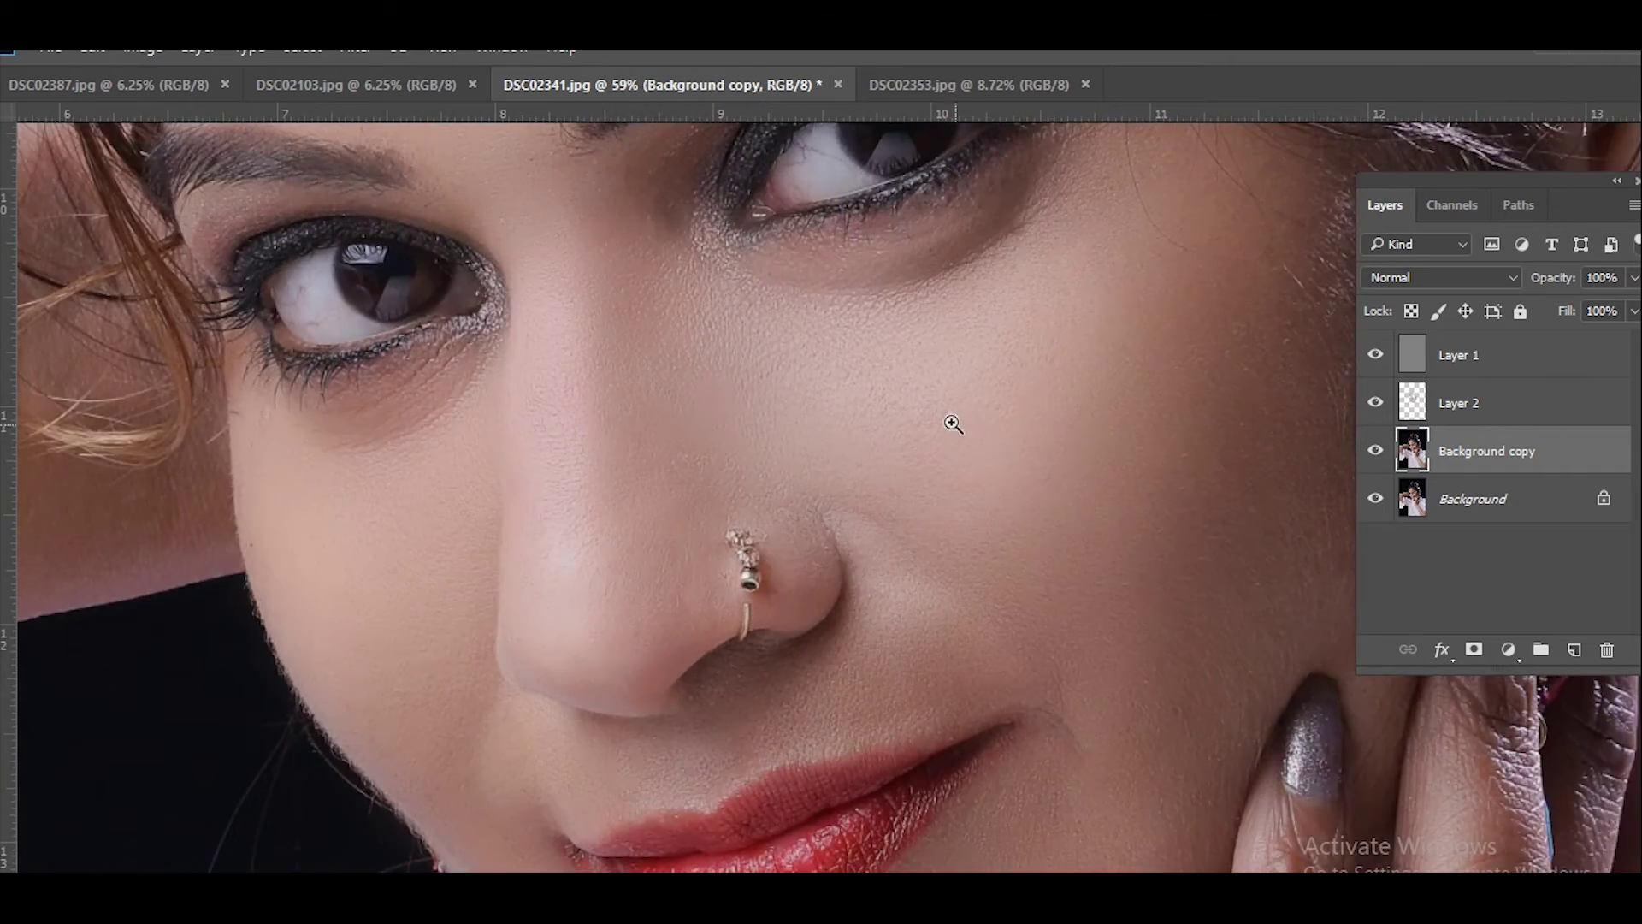
scroll(1059, 428, down, 2)
scroll(1065, 479, up, 1)
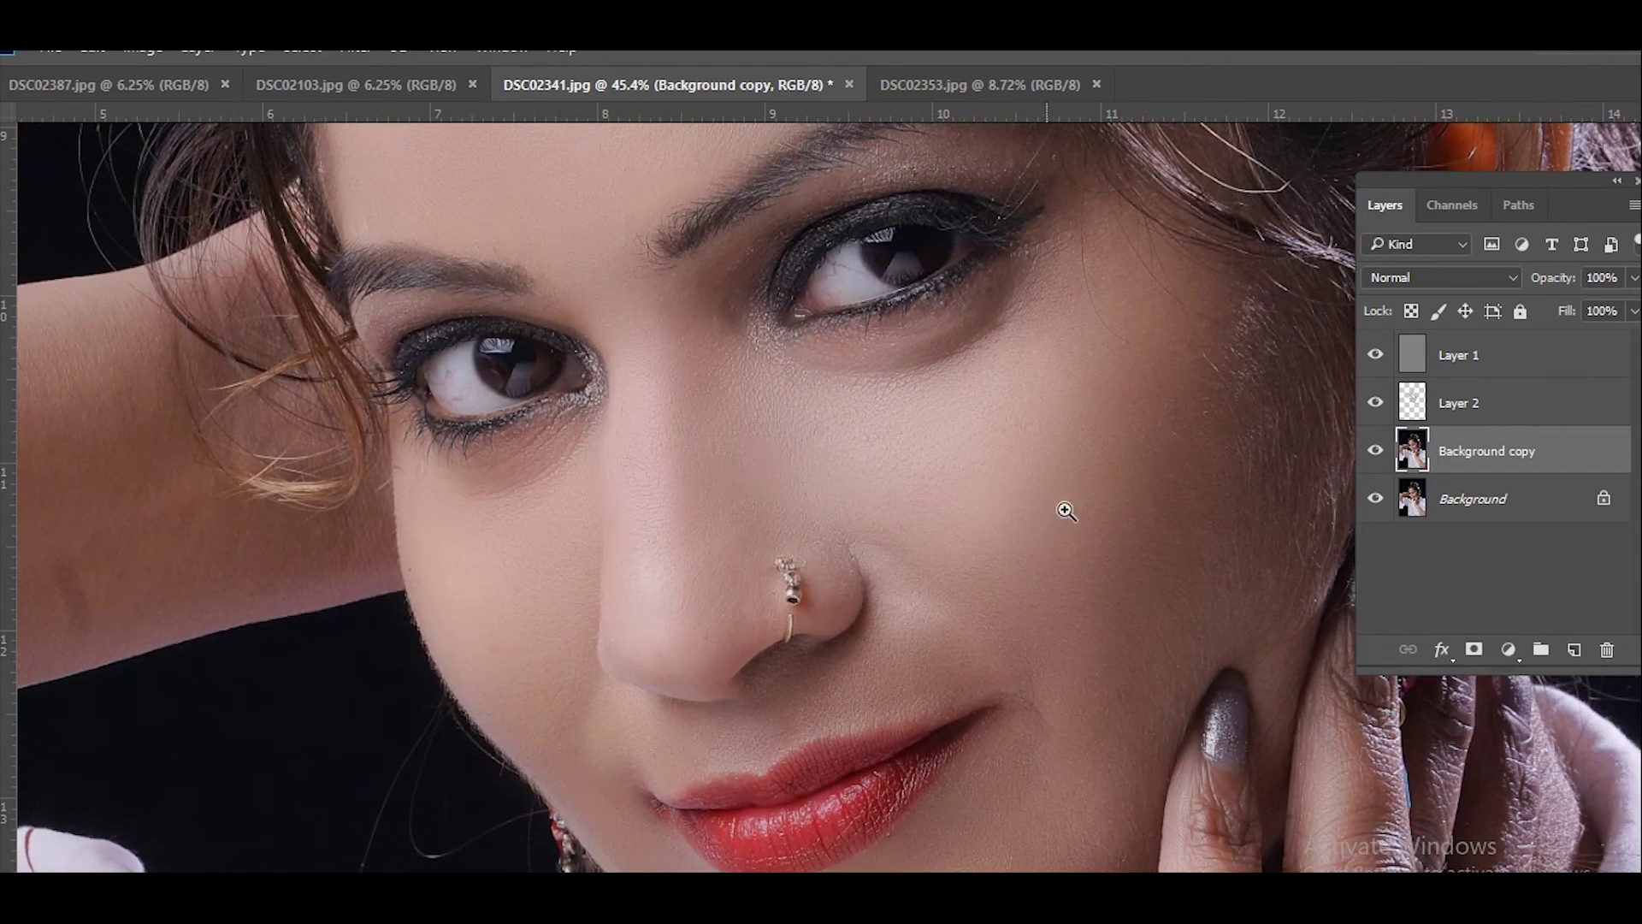
click(1376, 358)
click(1376, 358)
scroll(813, 475, up, 2)
scroll(906, 561, up, 2)
scroll(1070, 505, up, 1)
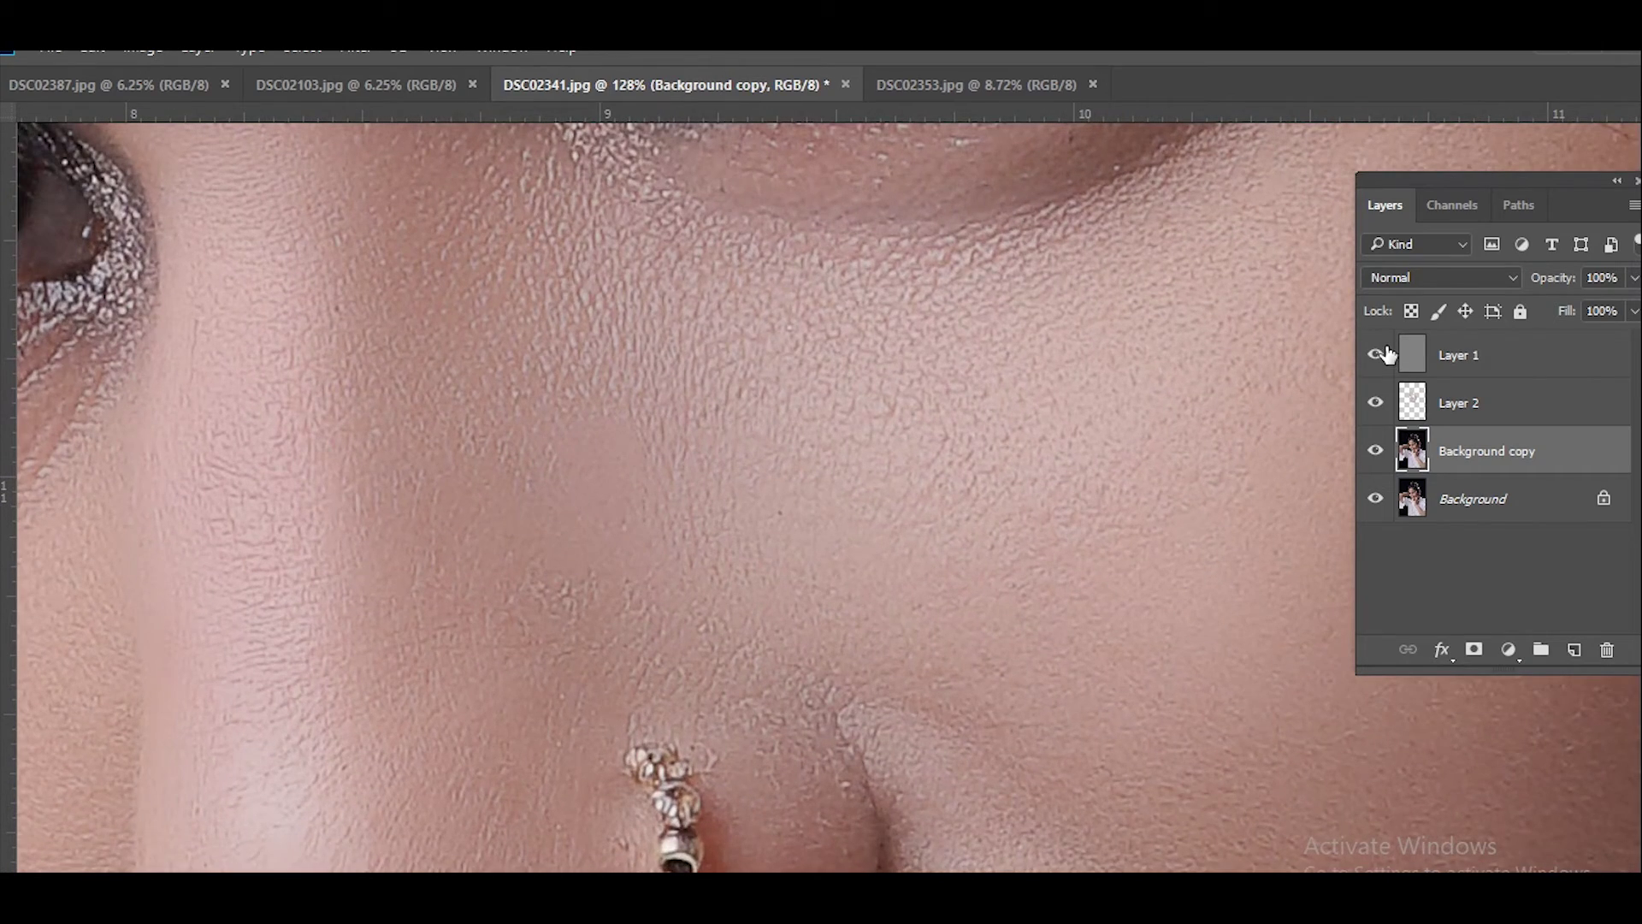
click(1387, 354)
click(1387, 354)
click(1386, 354)
click(1386, 354)
mouse_move(666, 555)
mouse_down()
mouse_move(323, 638)
mouse_move(648, 550)
mouse_move(176, 344)
mouse_up()
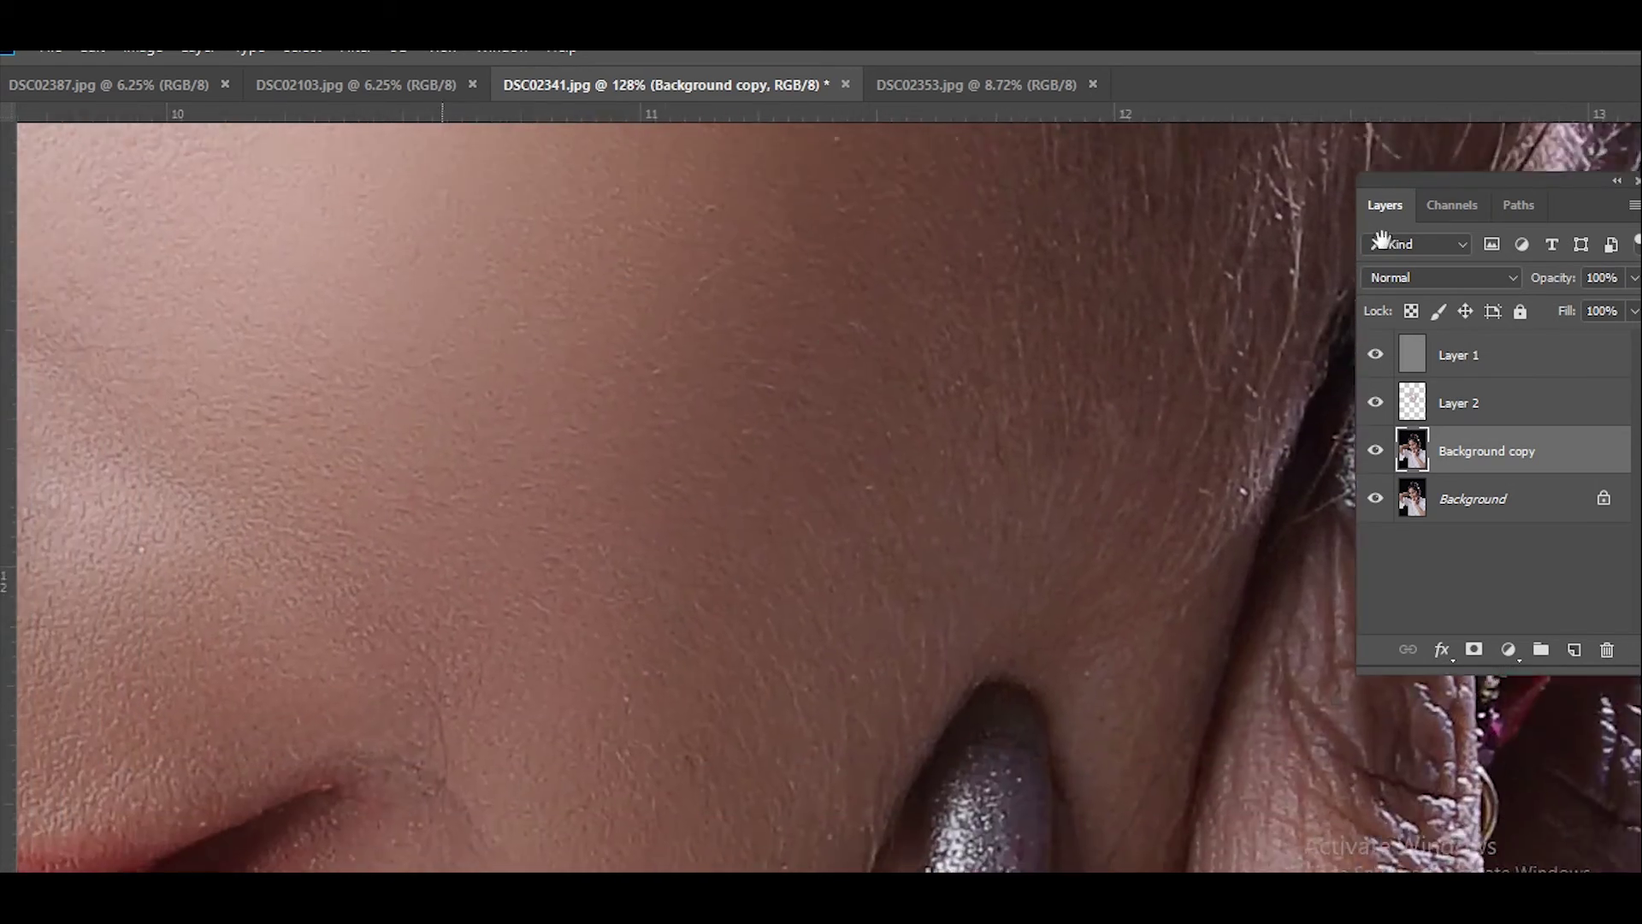
mouse_move(824, 401)
mouse_down()
mouse_move(781, 440)
mouse_move(846, 358)
mouse_up()
click(1374, 353)
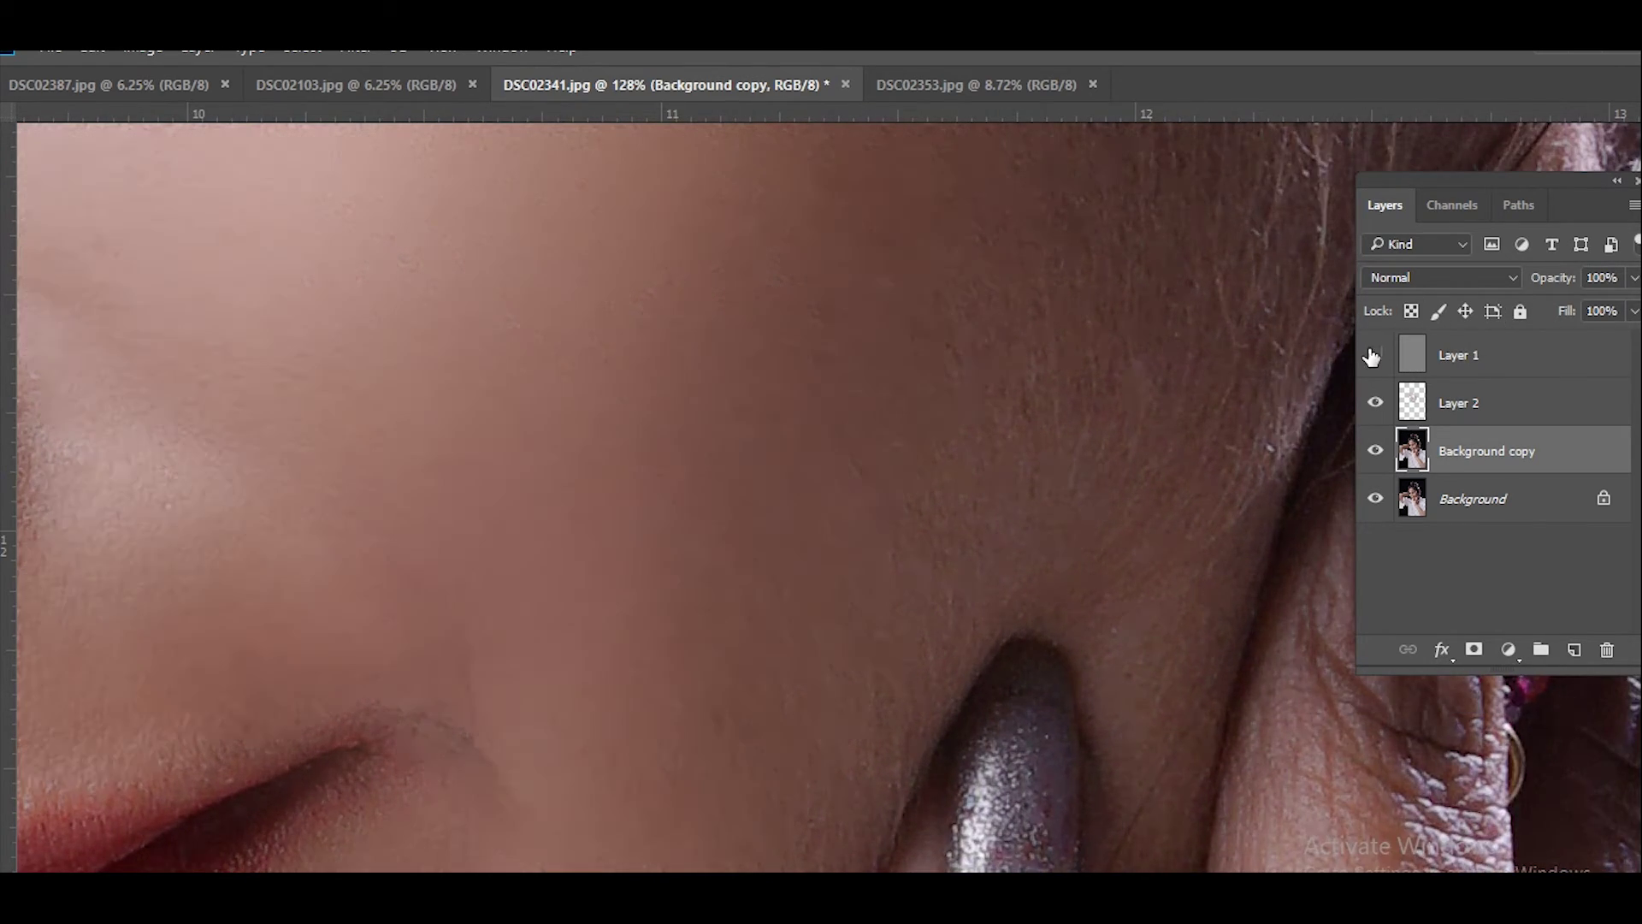
click(1373, 353)
drag(556, 496, 1095, 199)
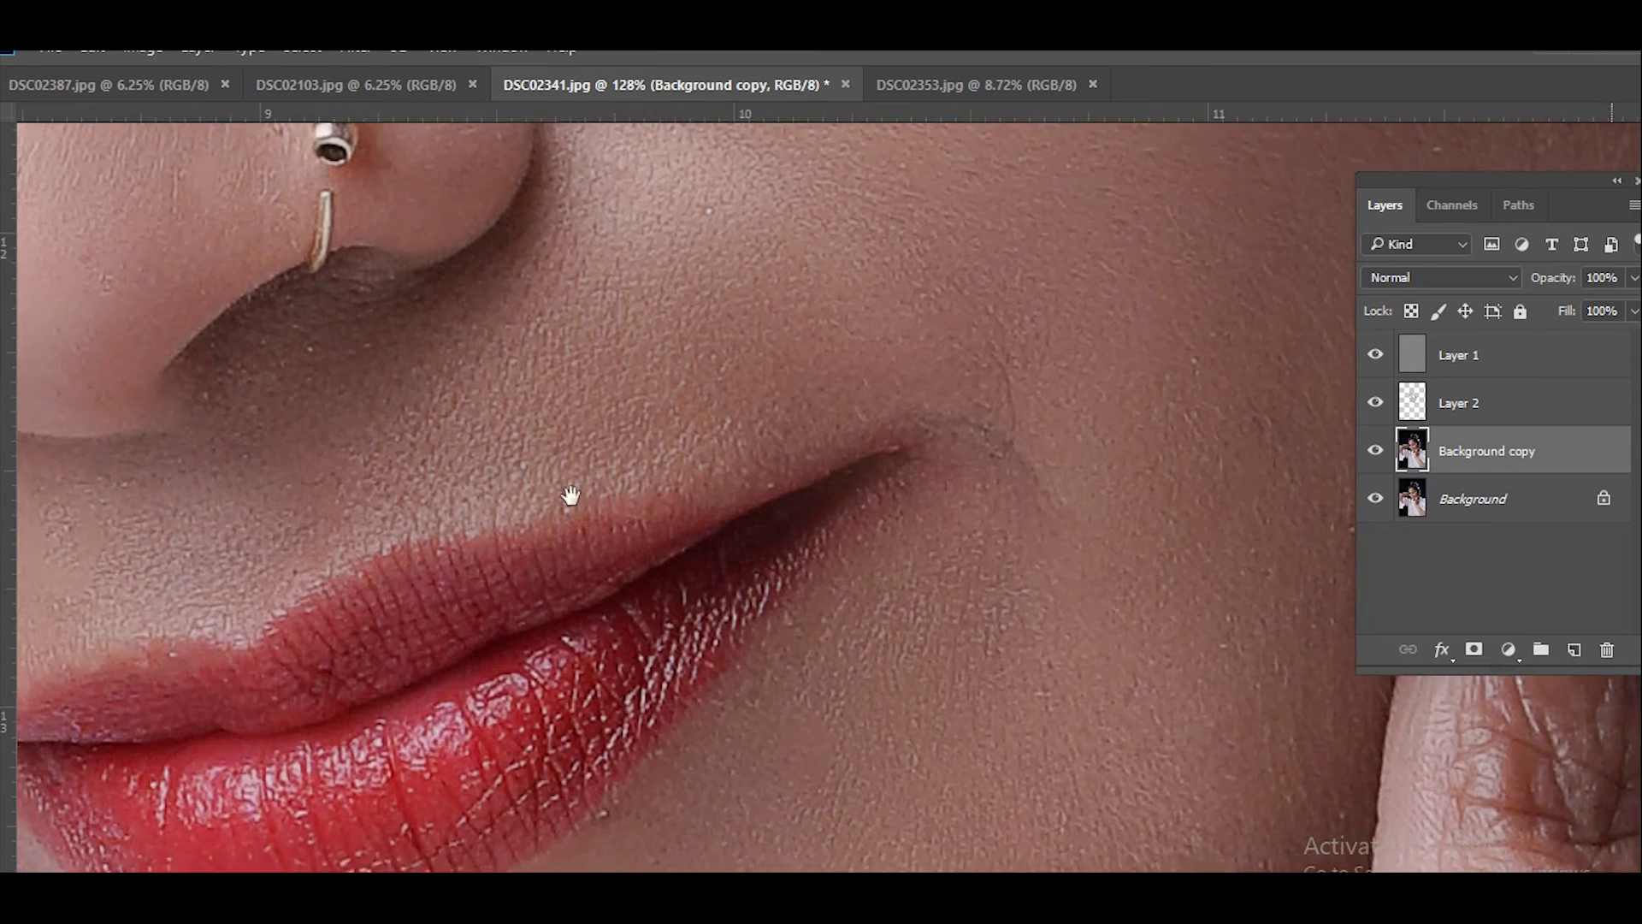
drag(1086, 492, 1148, 444)
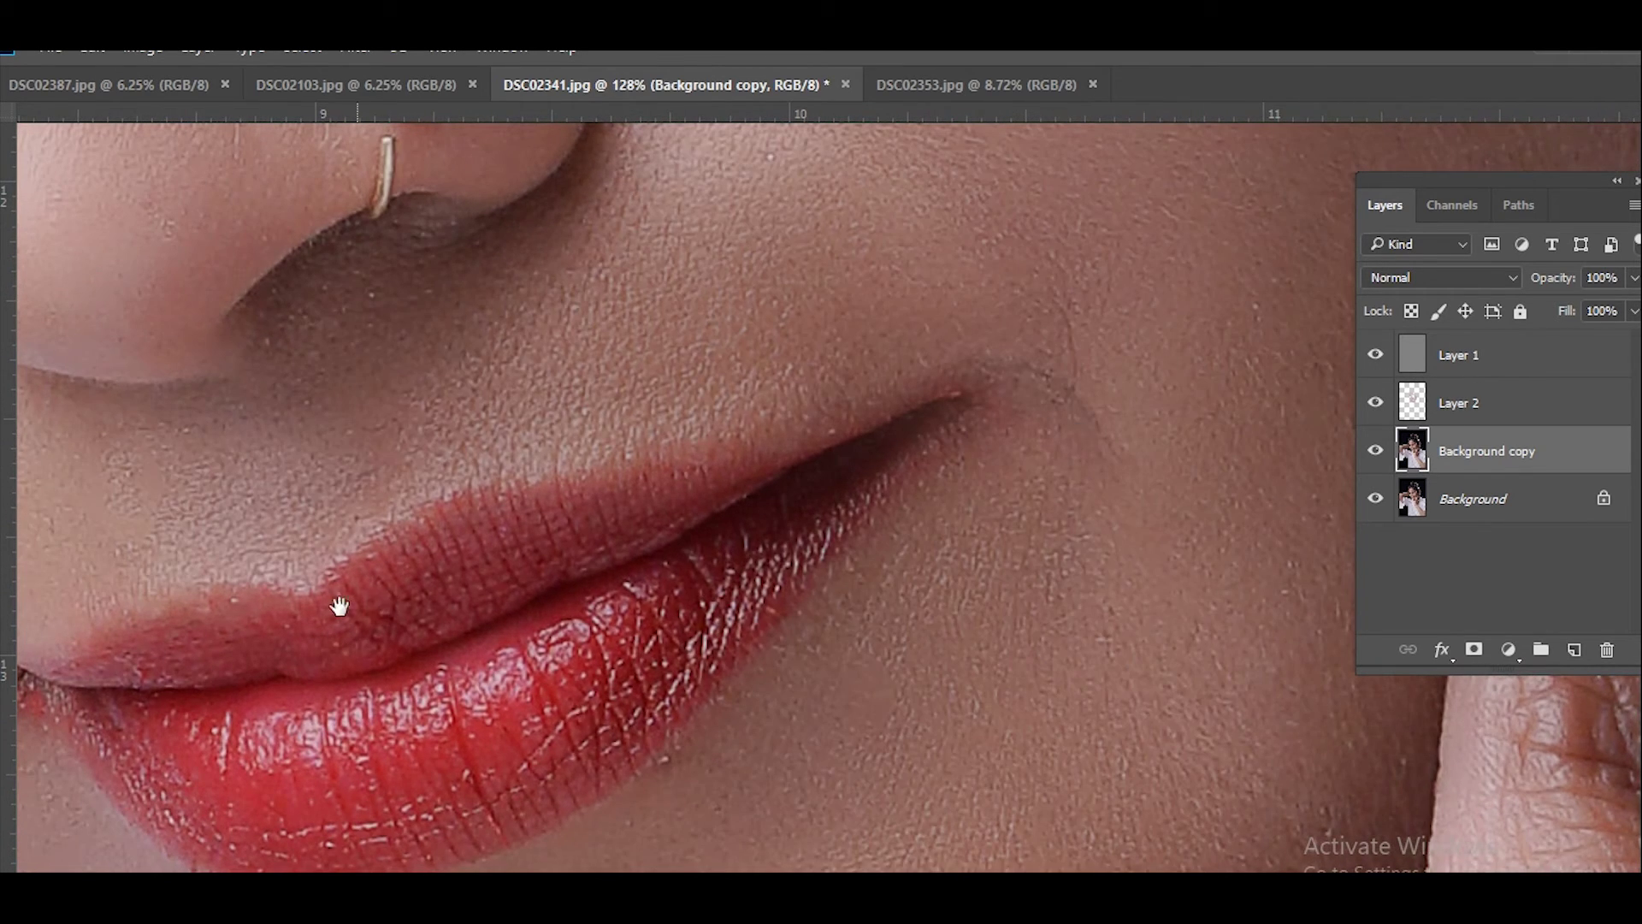
drag(341, 605, 984, 488)
drag(850, 407, 849, 464)
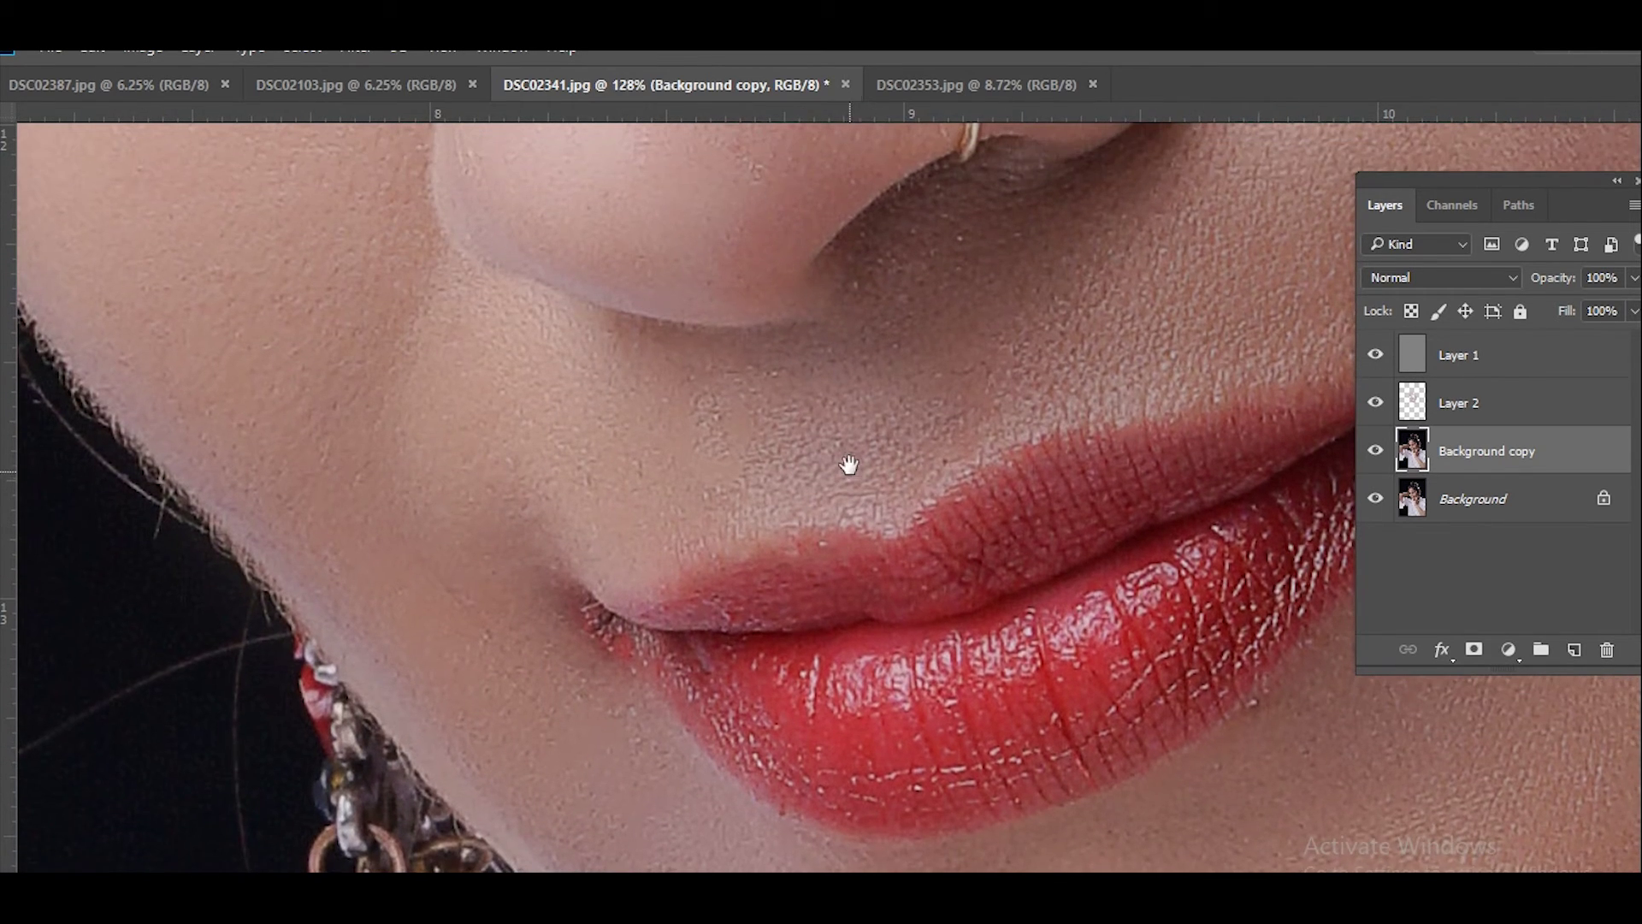
click(1374, 353)
scroll(547, 415, up, 5)
drag(484, 473, 500, 447)
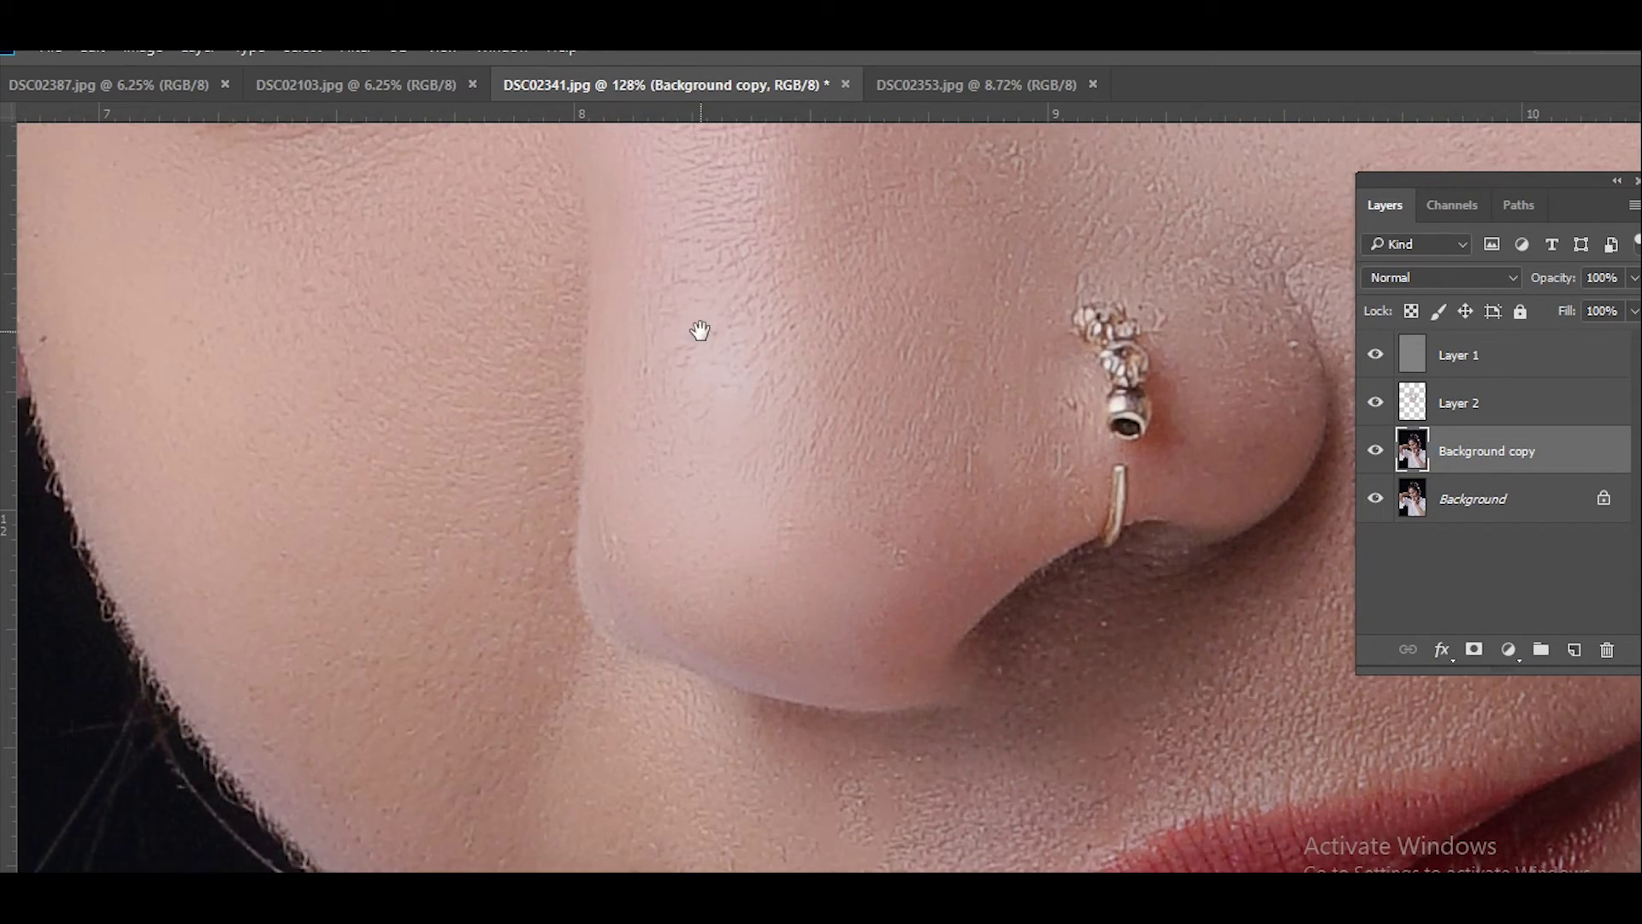
drag(697, 330, 901, 752)
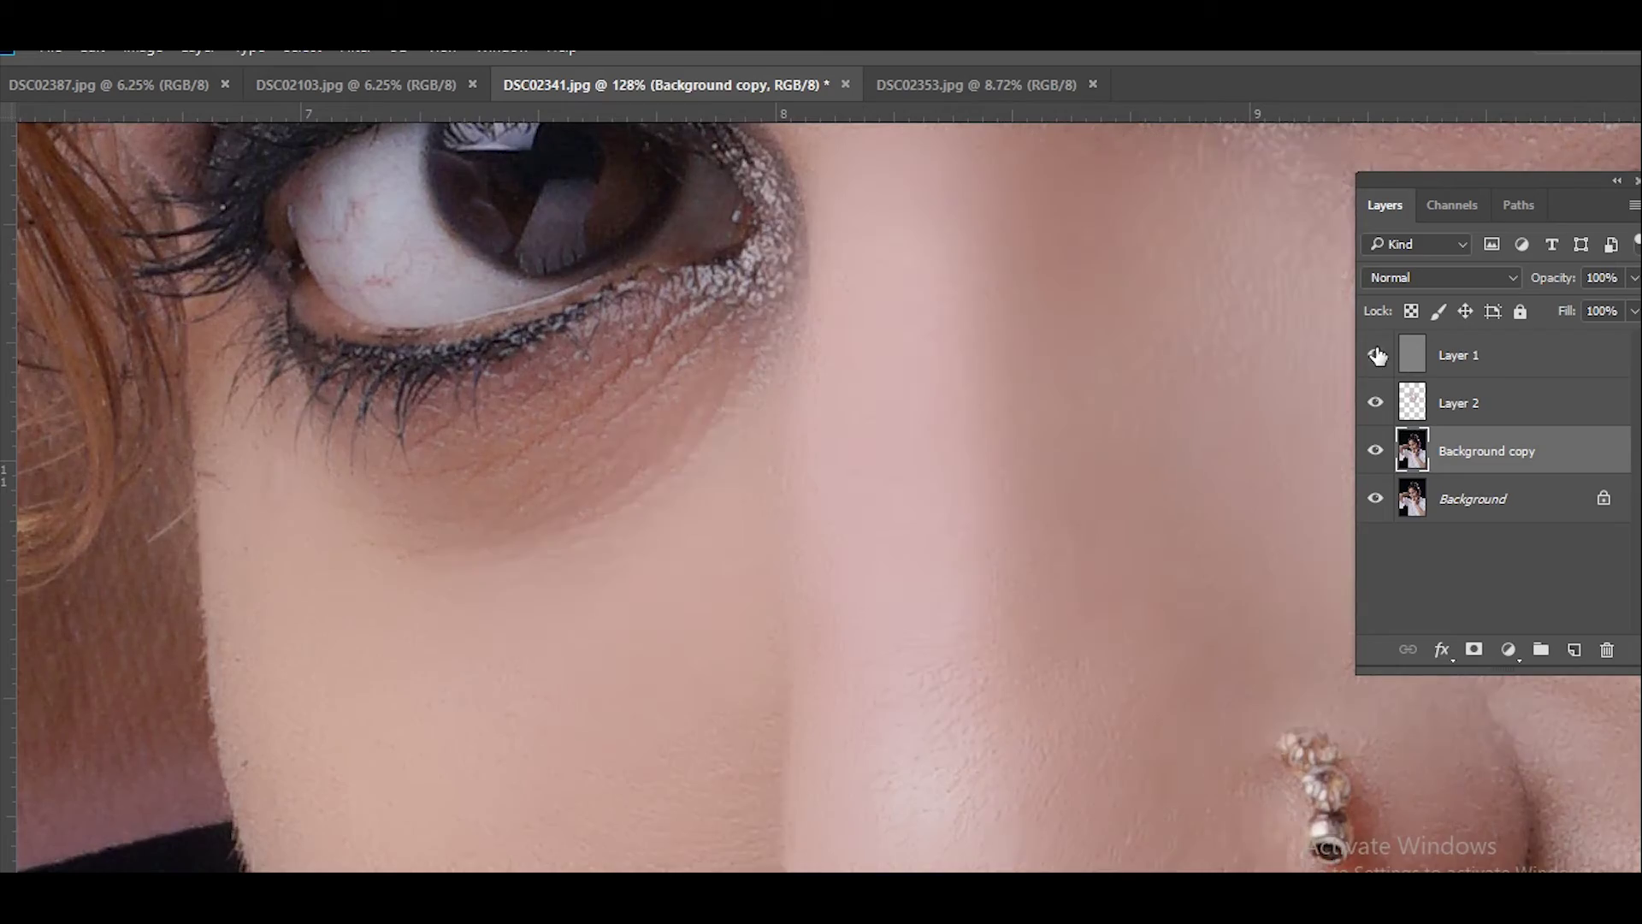
scroll(873, 521, down, 3)
scroll(860, 415, down, 3)
scroll(861, 415, down, 3)
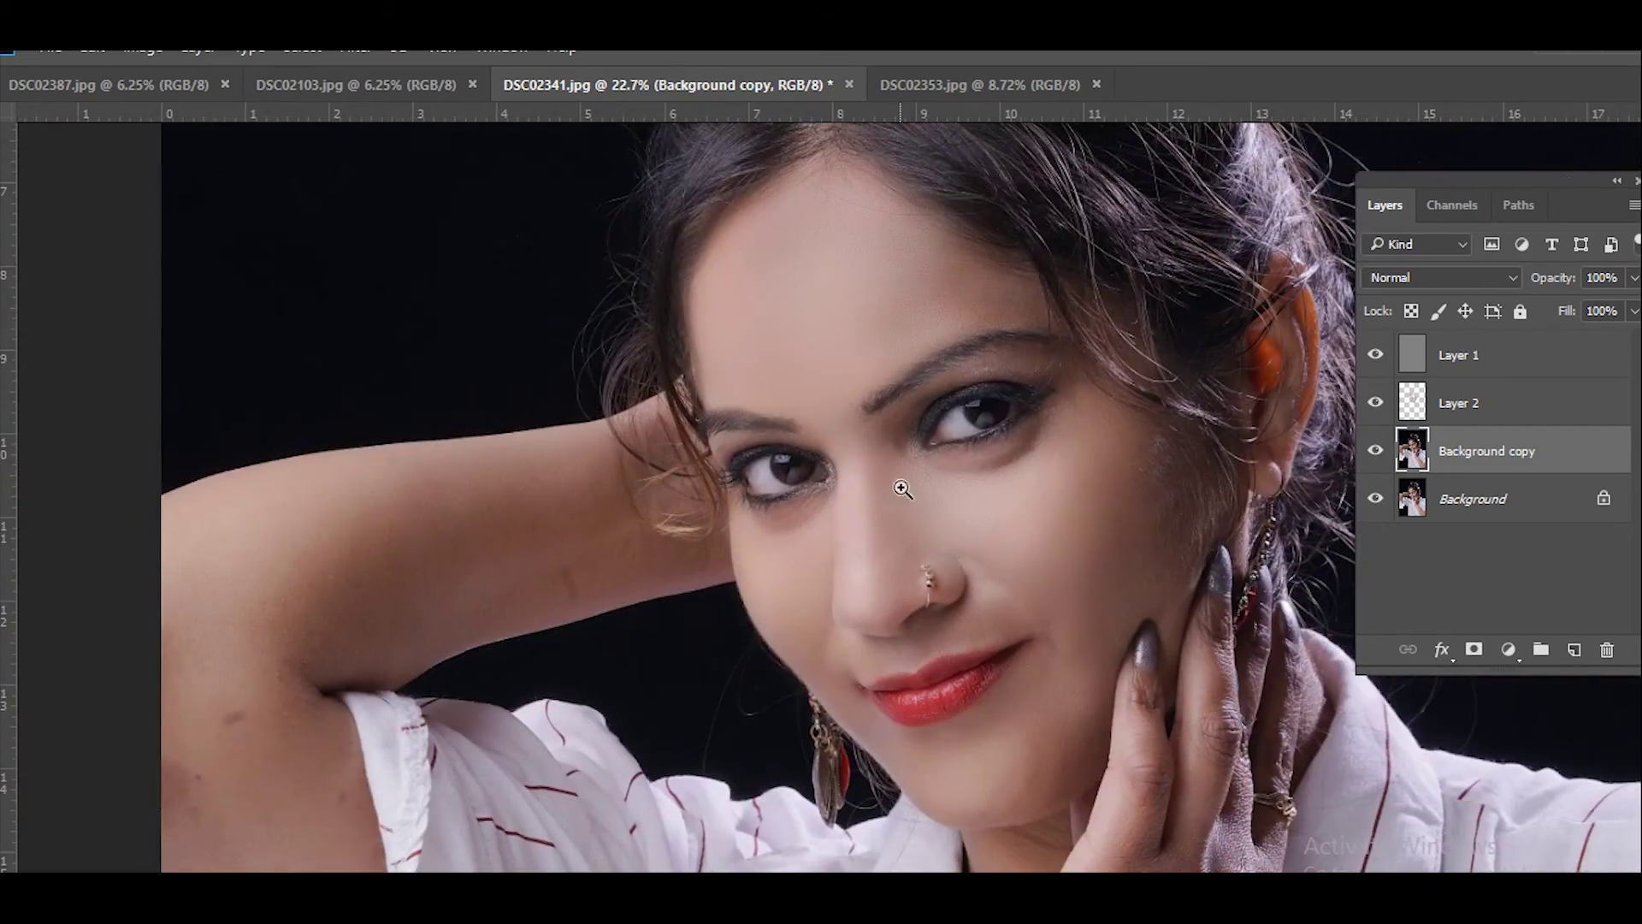
scroll(899, 477, down, 1)
scroll(865, 348, up, 4)
scroll(924, 381, down, 2)
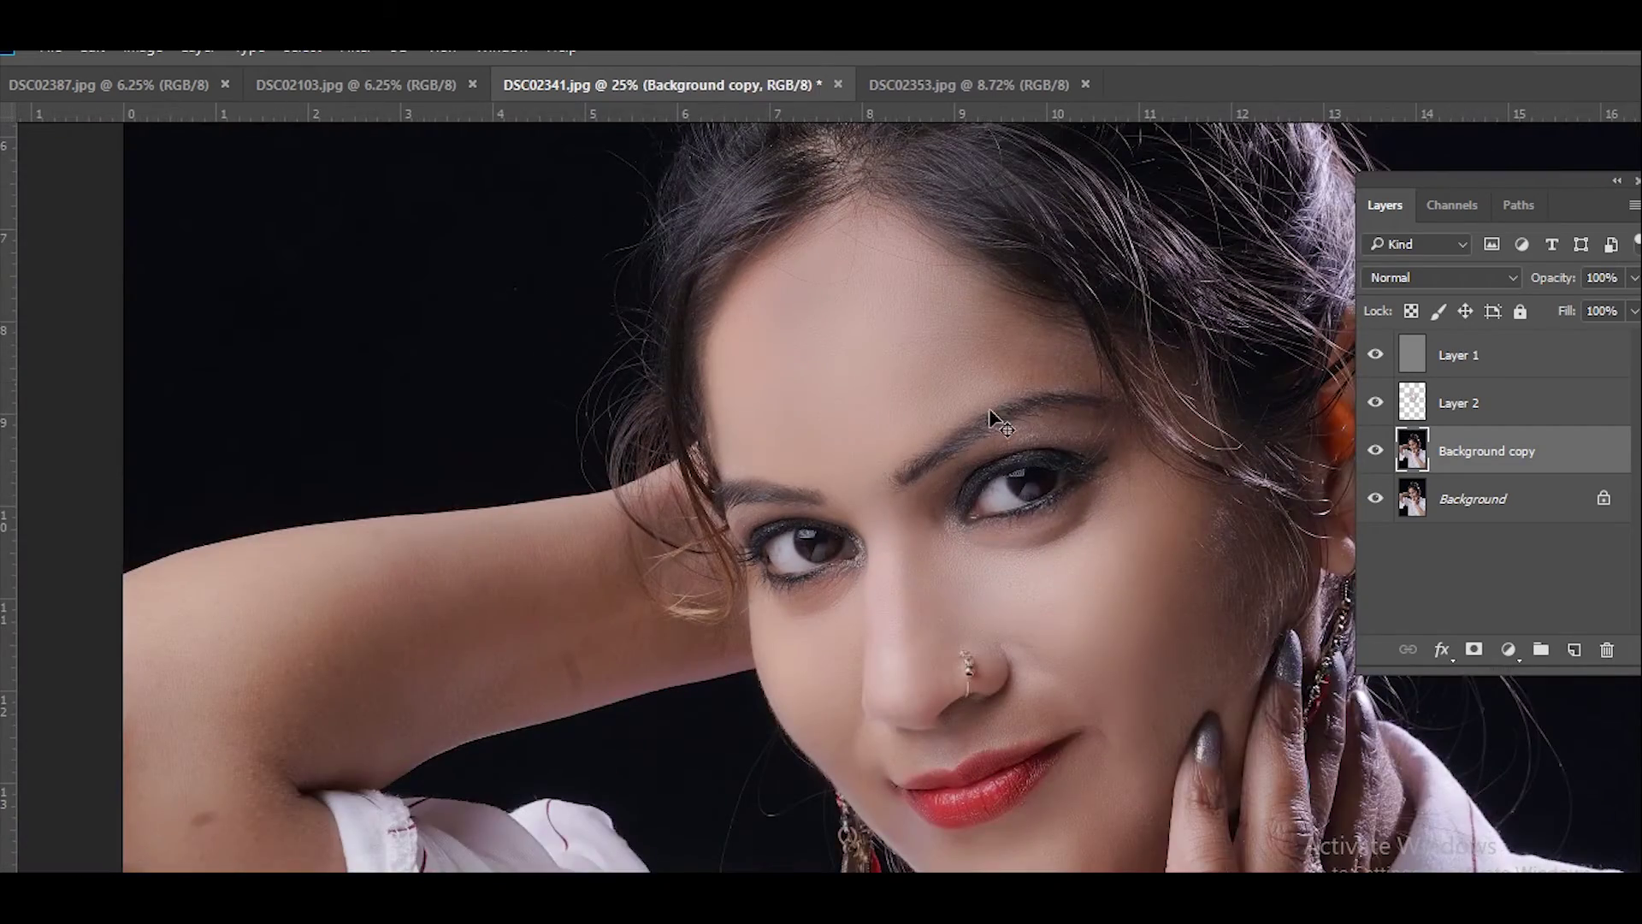
scroll(1103, 480, up, 1)
scroll(1069, 488, up, 2)
scroll(1044, 448, down, 4)
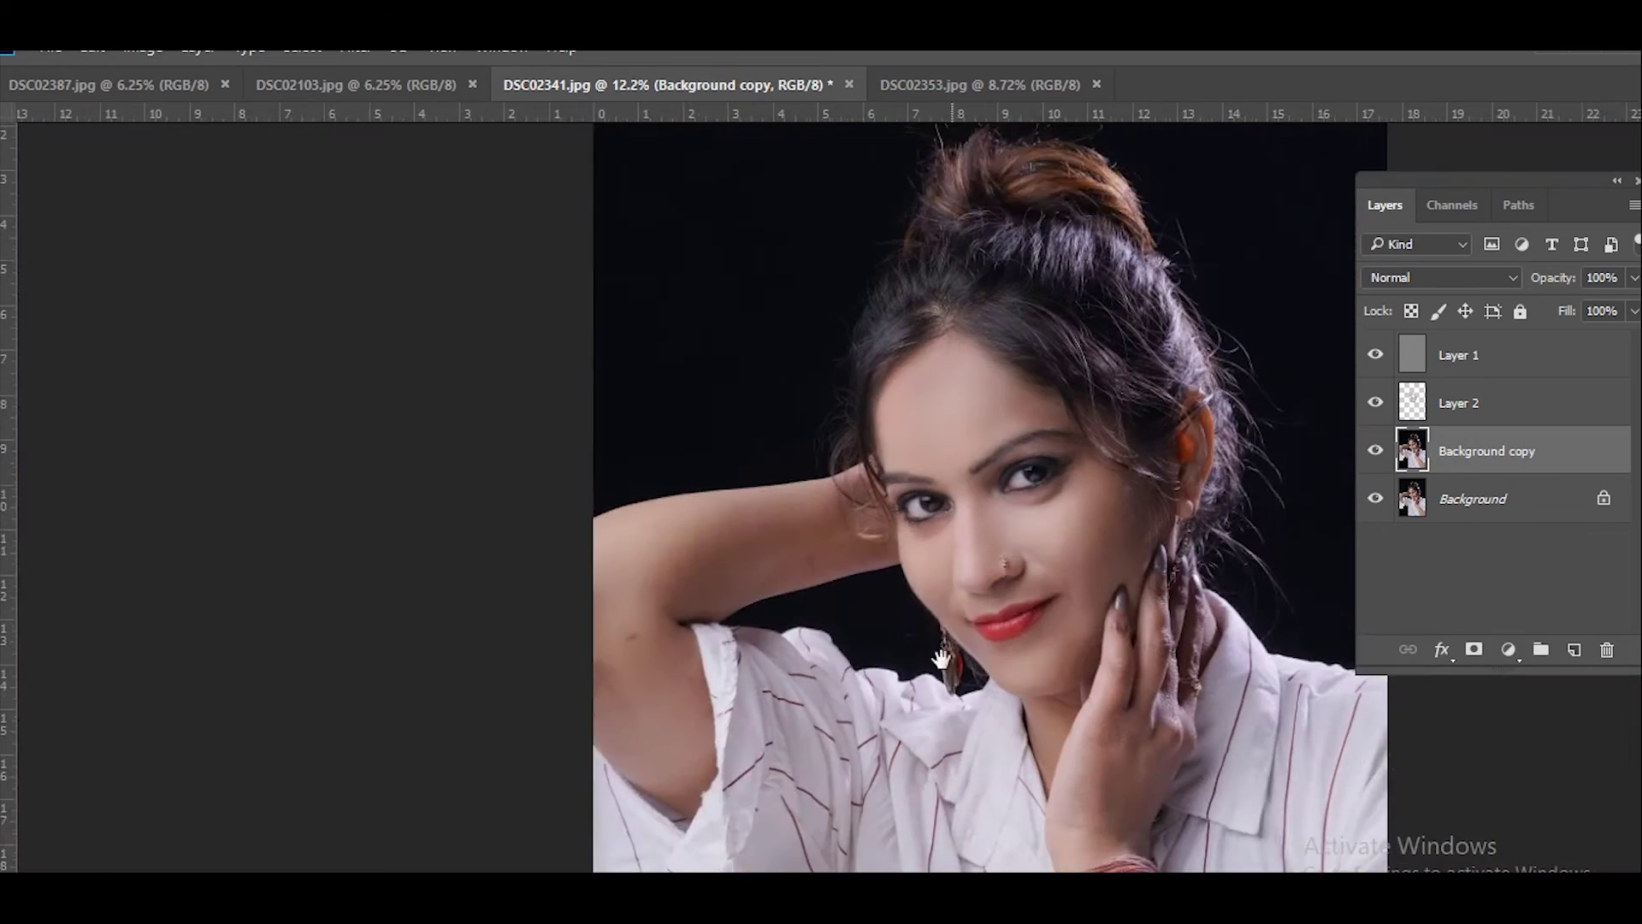
scroll(941, 659, up, 1)
scroll(1037, 543, up, 1)
scroll(370, 580, up, 2)
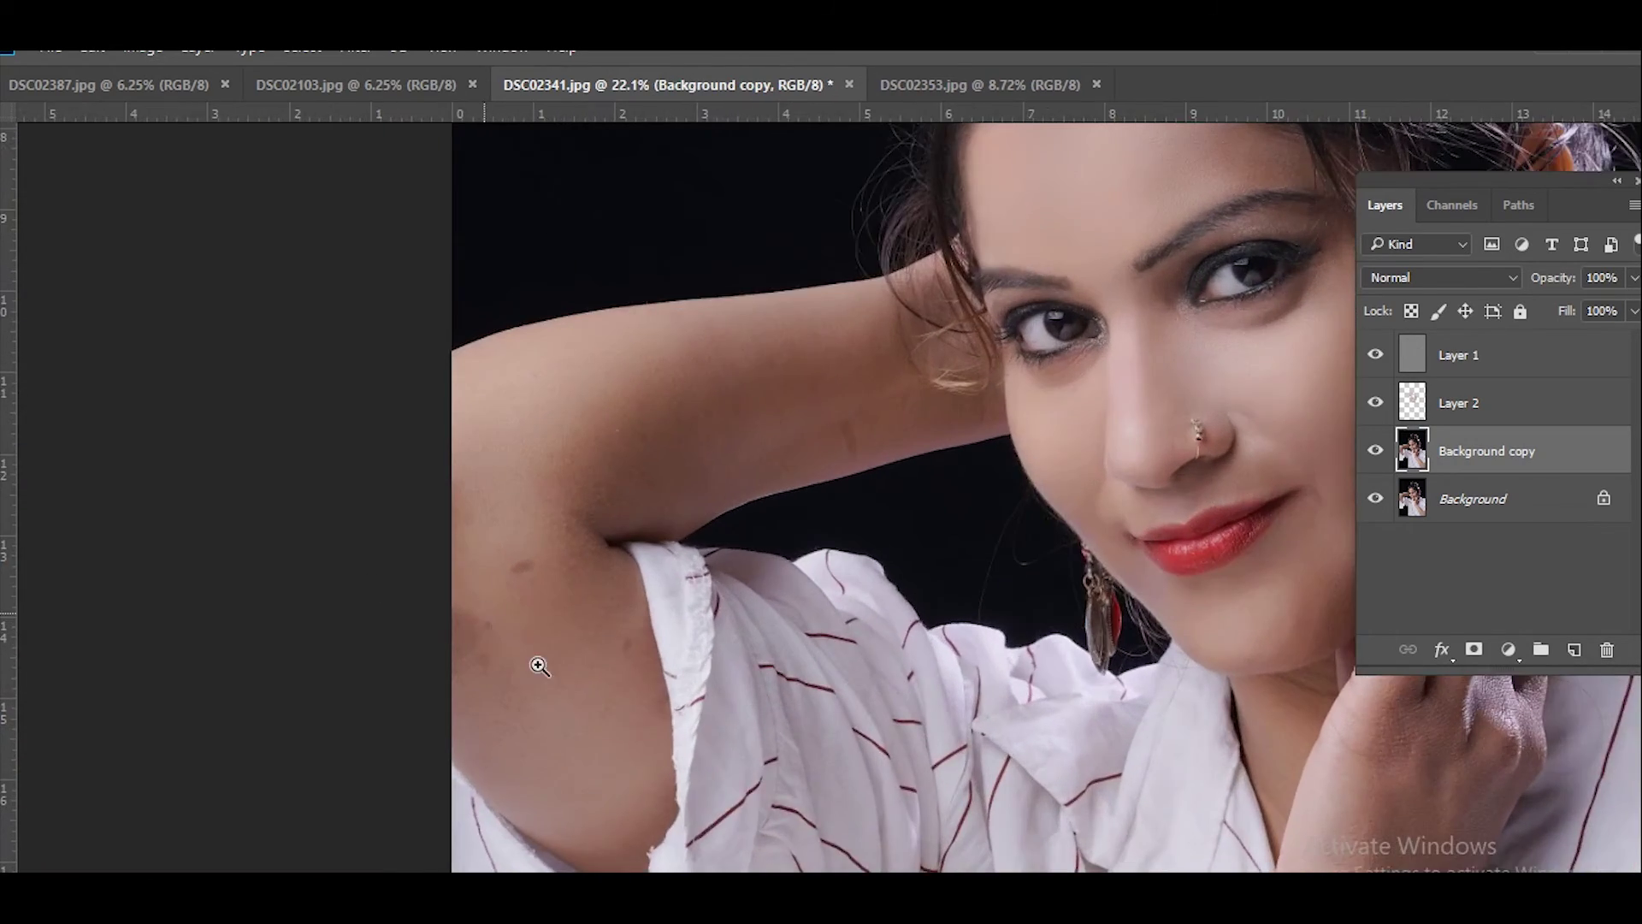
scroll(539, 667, up, 2)
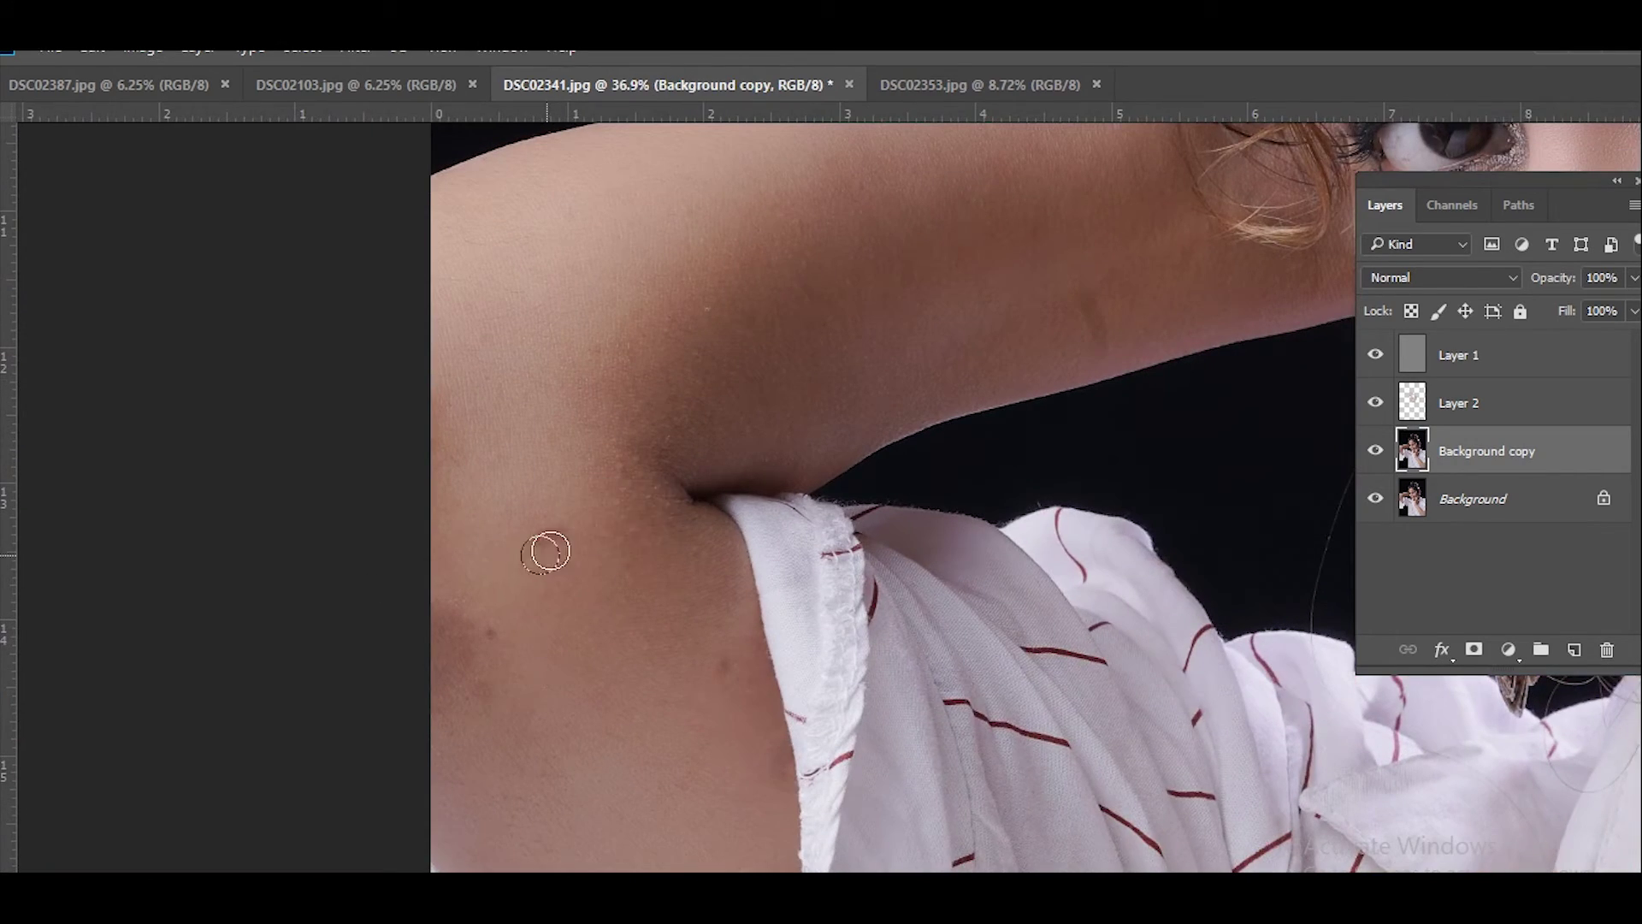
Heal dark spots on the upper arm and underarm with the Spot Healing Brush.
drag(526, 548, 595, 528)
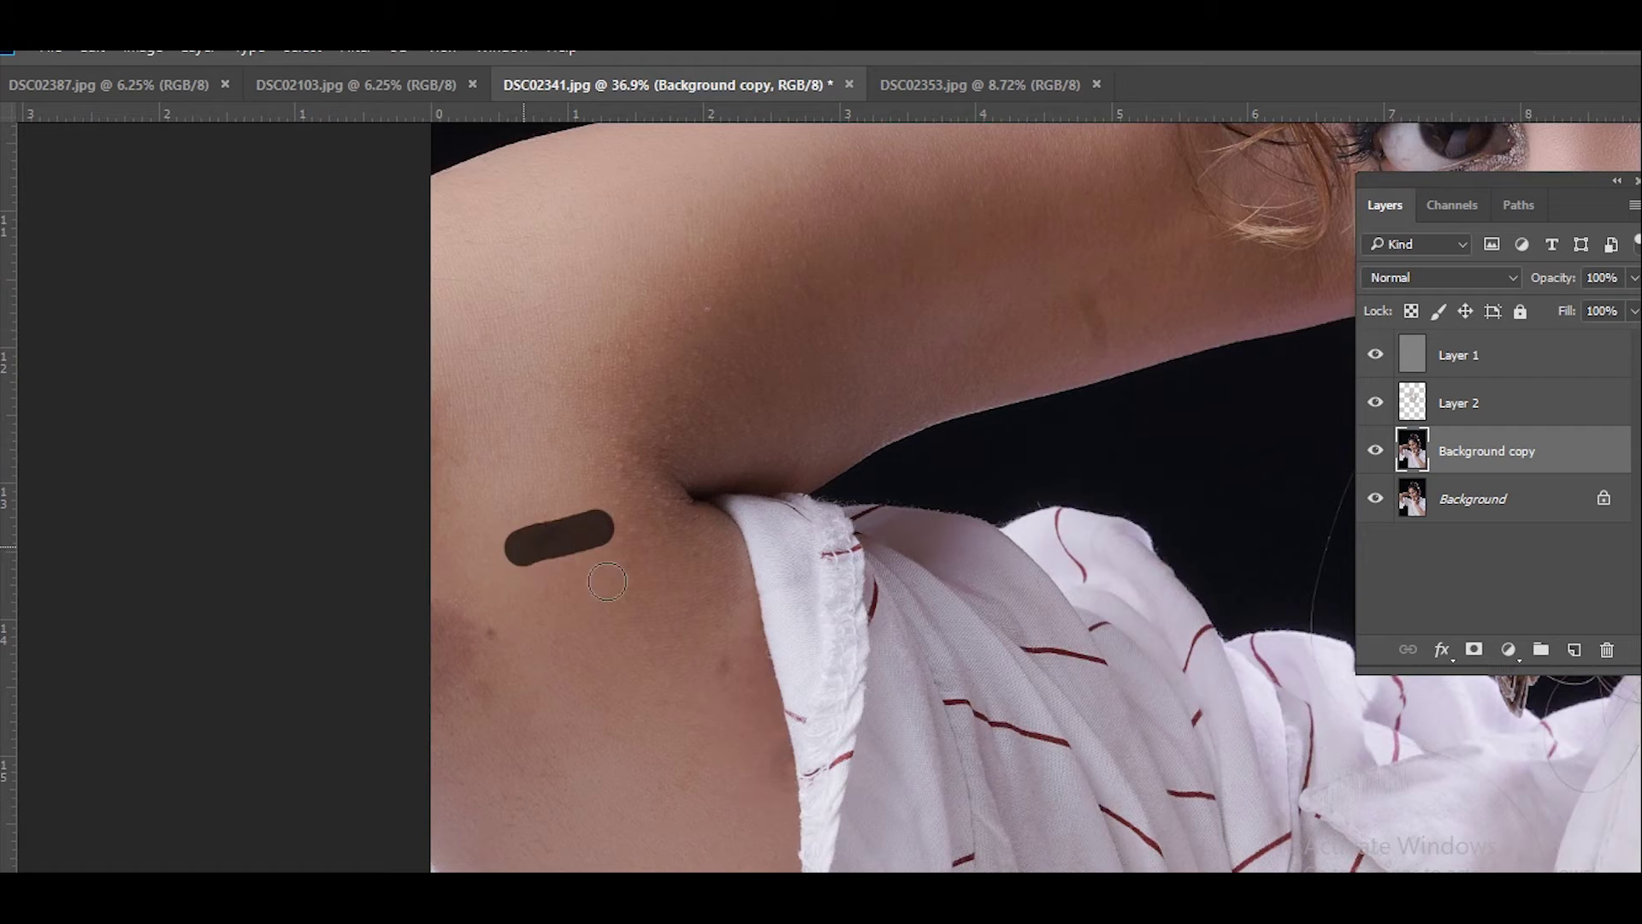
click(745, 672)
drag(467, 684, 455, 631)
scroll(484, 544, down, 3)
Enlarge the brush with ] and heal the remaining upper arm and forearm spots.
key(bracketright)
key(bracketright)
key(bracketright)
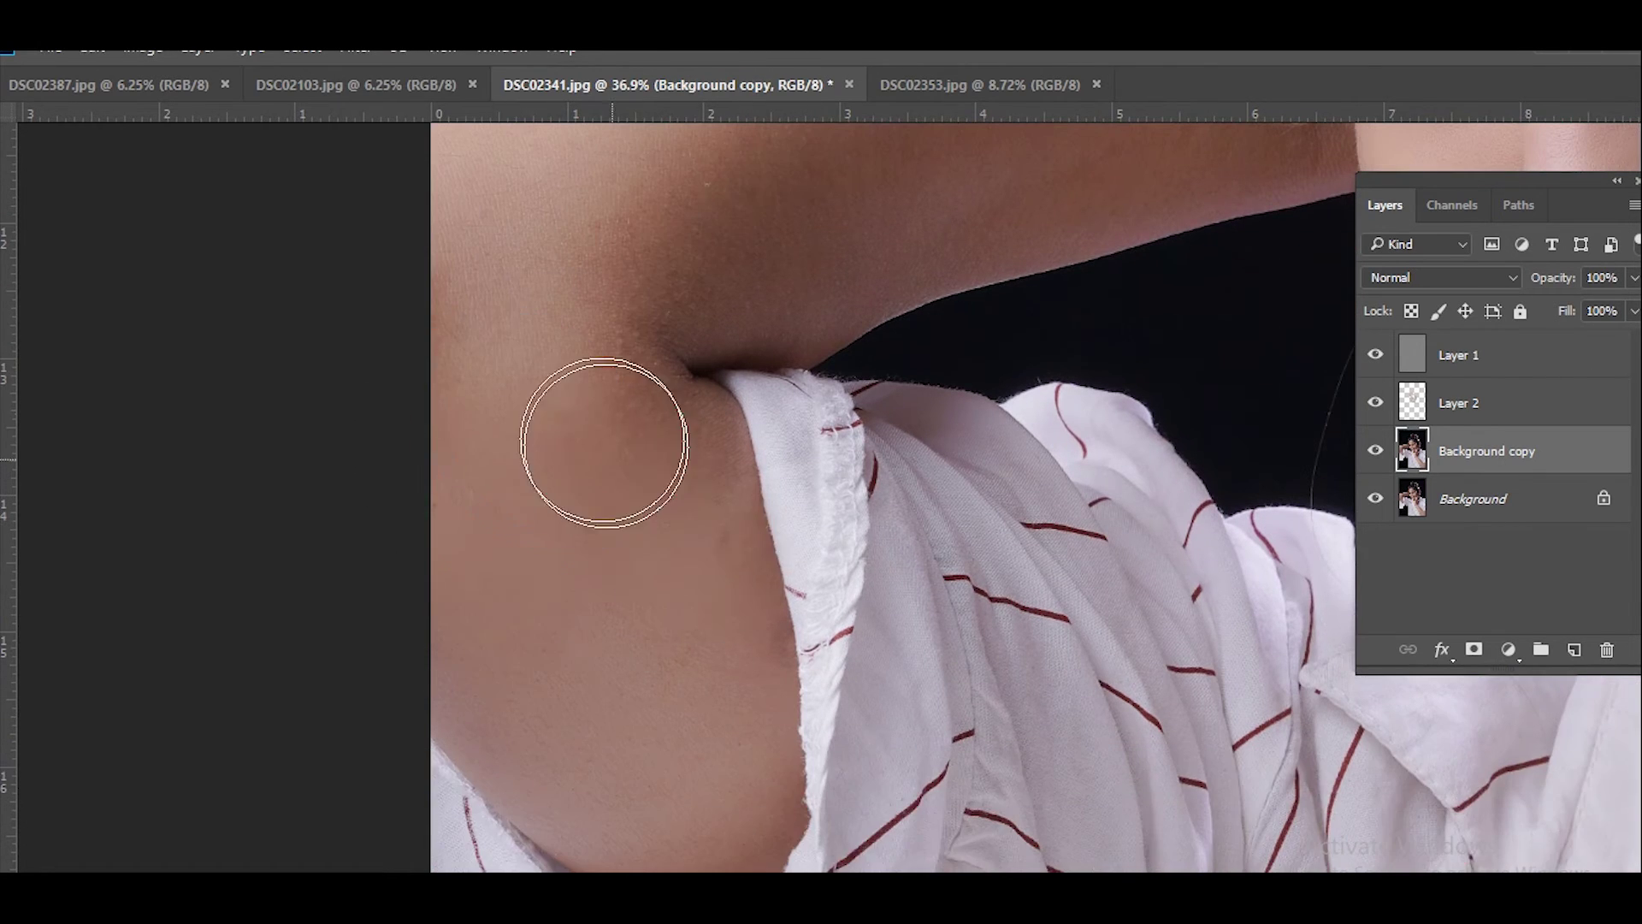
scroll(605, 442, up, 6)
click(590, 440)
click(958, 475)
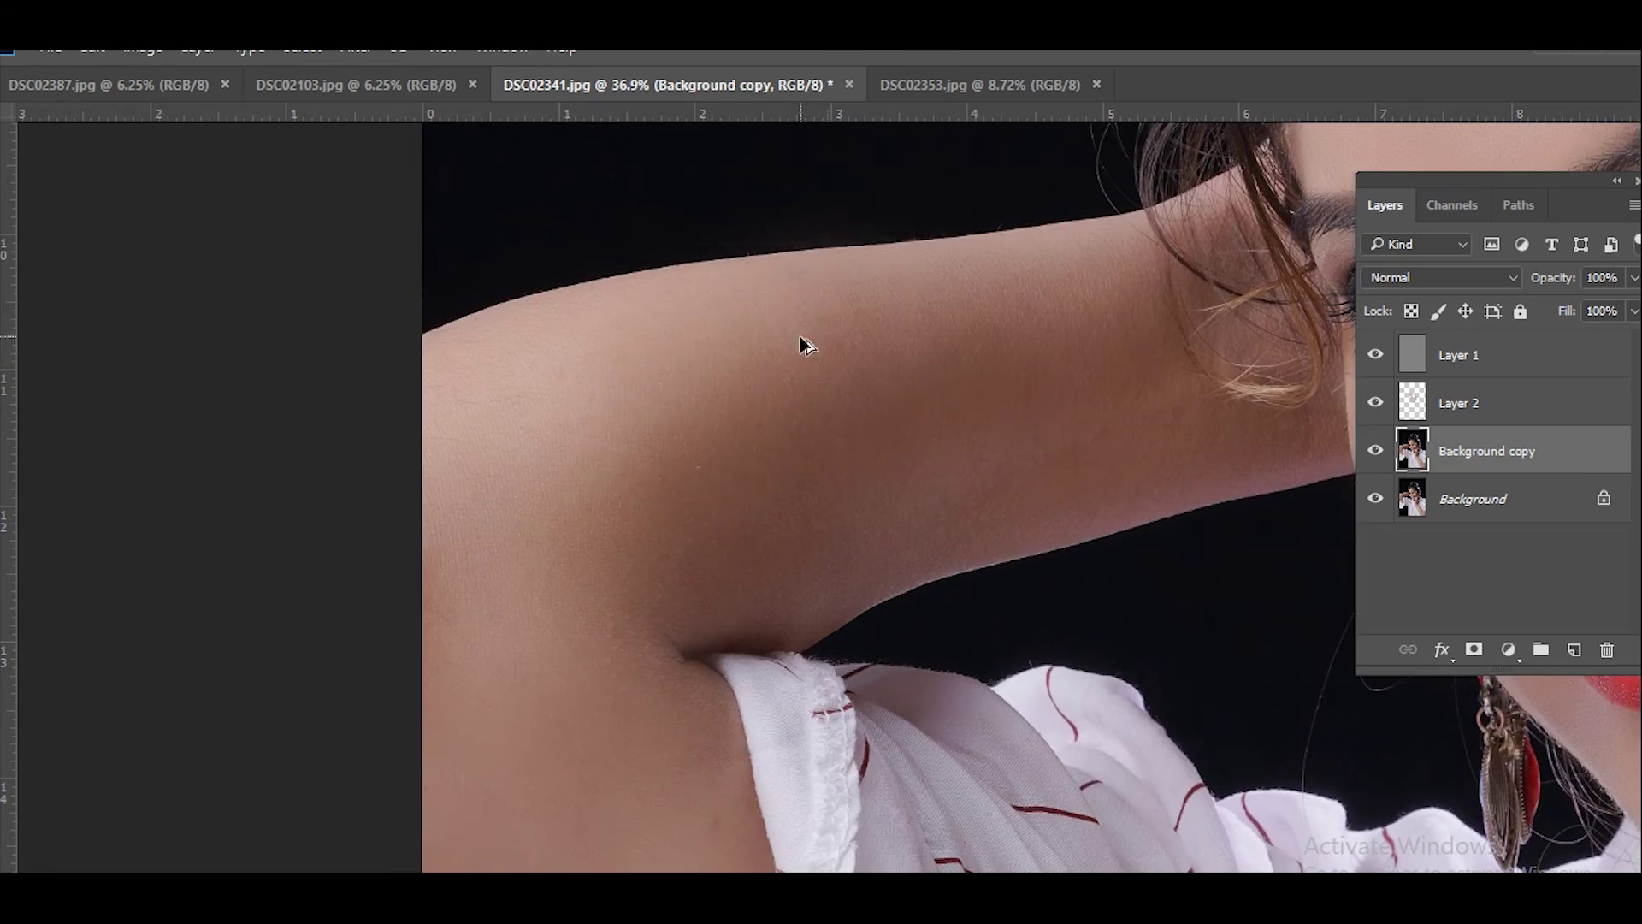
scroll(808, 345, right, 10)
scroll(543, 646, down, 12)
scroll(880, 488, down, 10)
scroll(983, 330, right, 15)
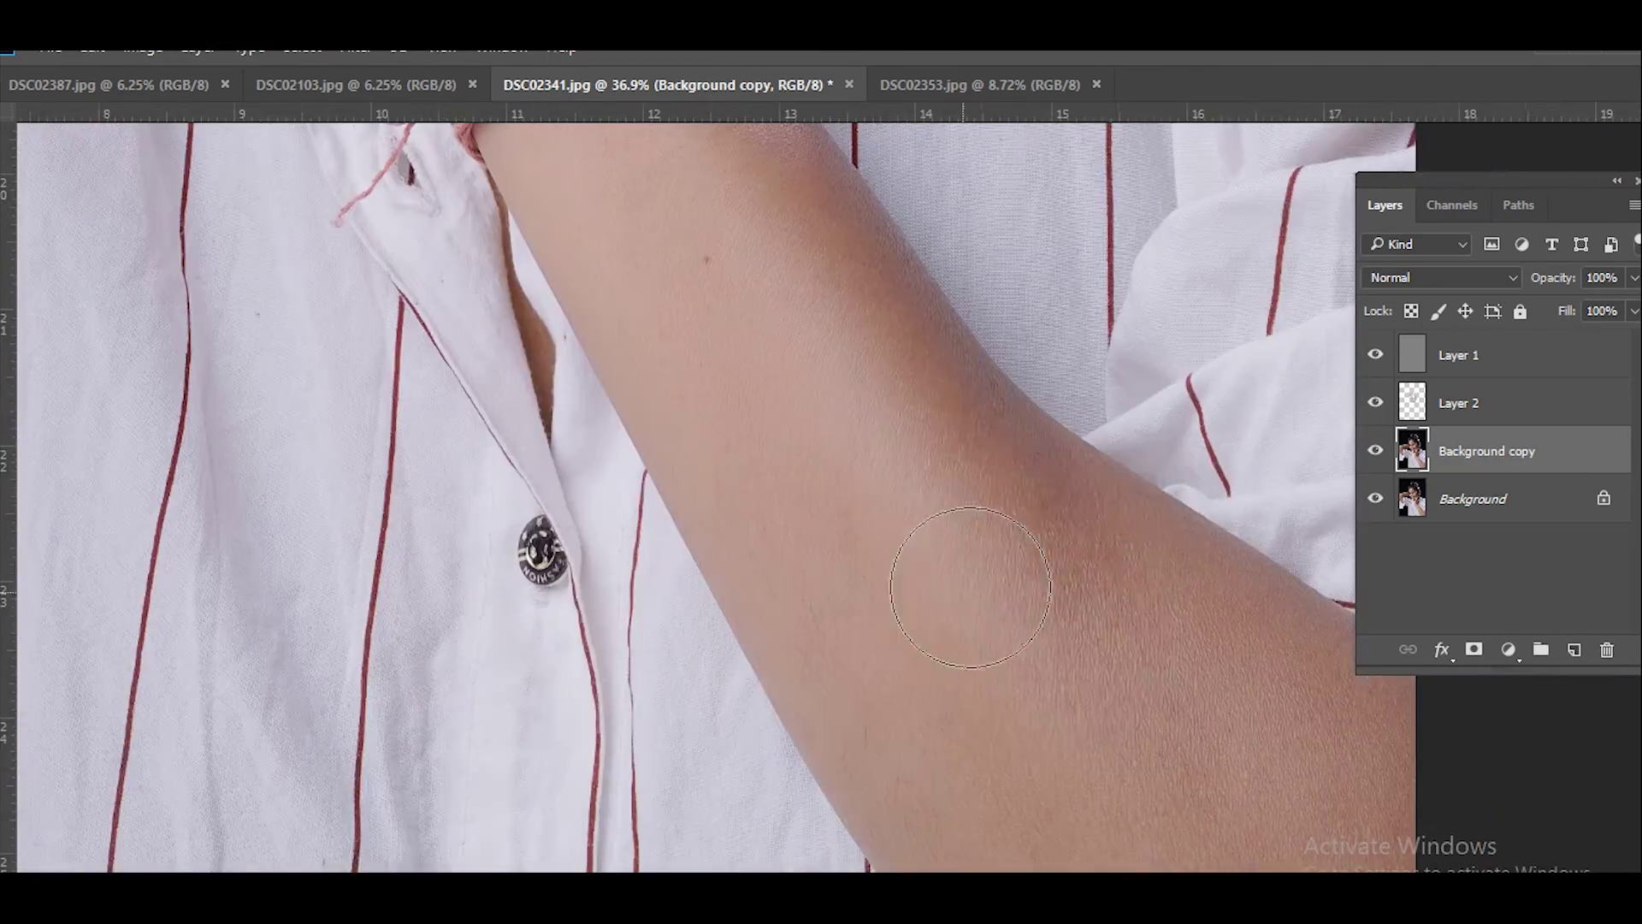
scroll(975, 531, up, 2)
click(864, 610)
scroll(1027, 479, down, 3)
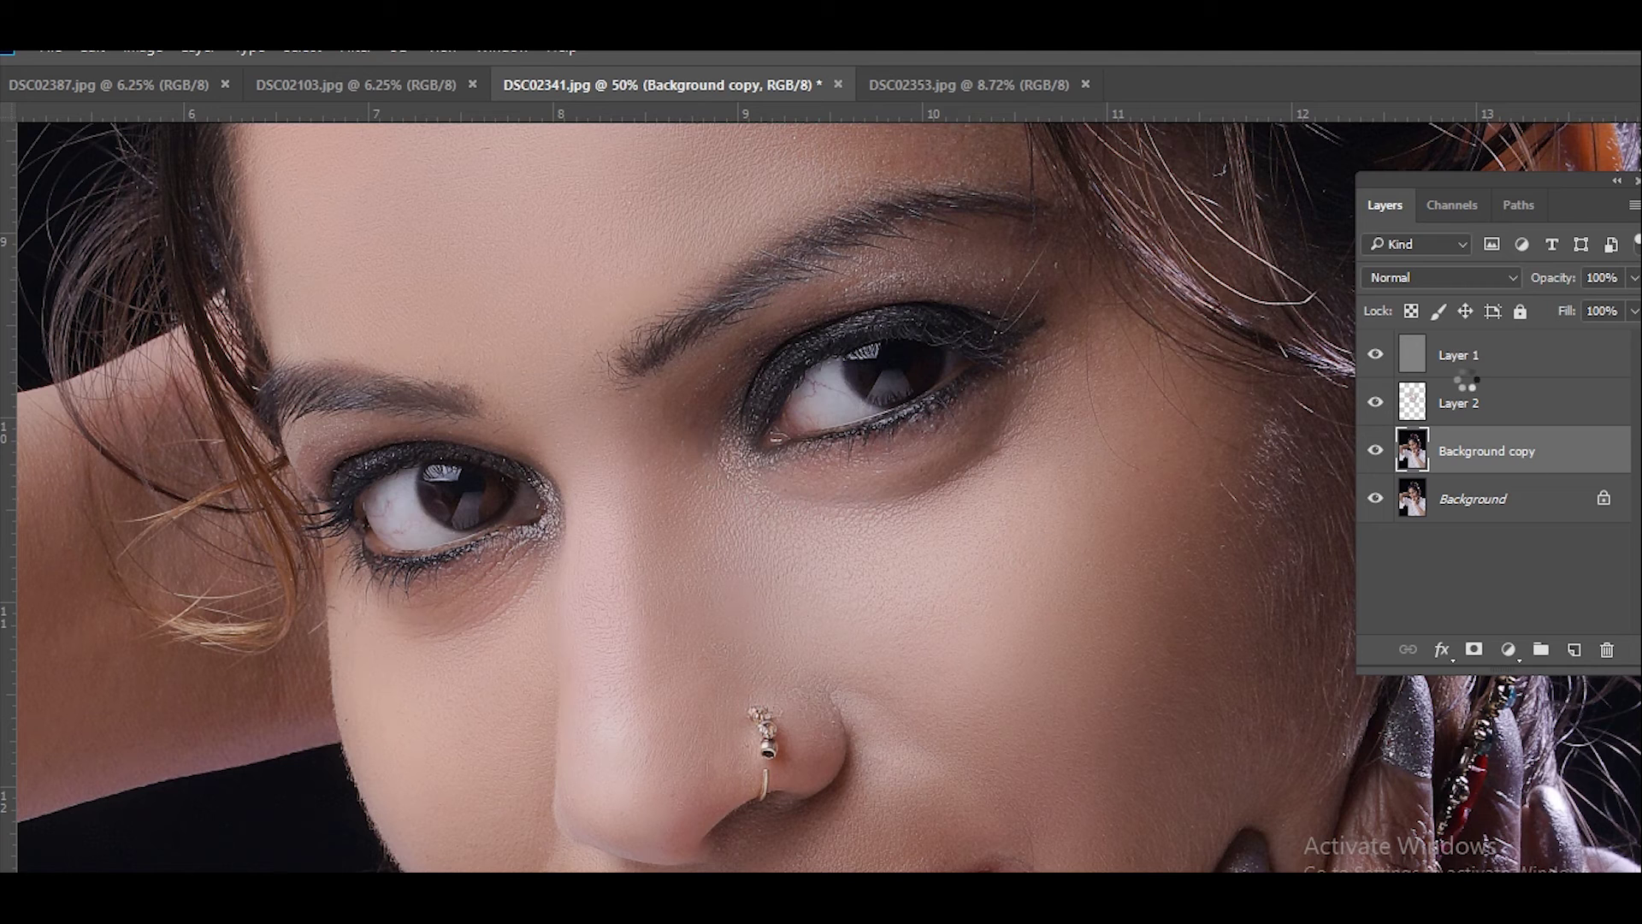
Apply a midtone Color Balance of +11, 0, -12 with Preserve Luminosity on.
key(ctrl+b)
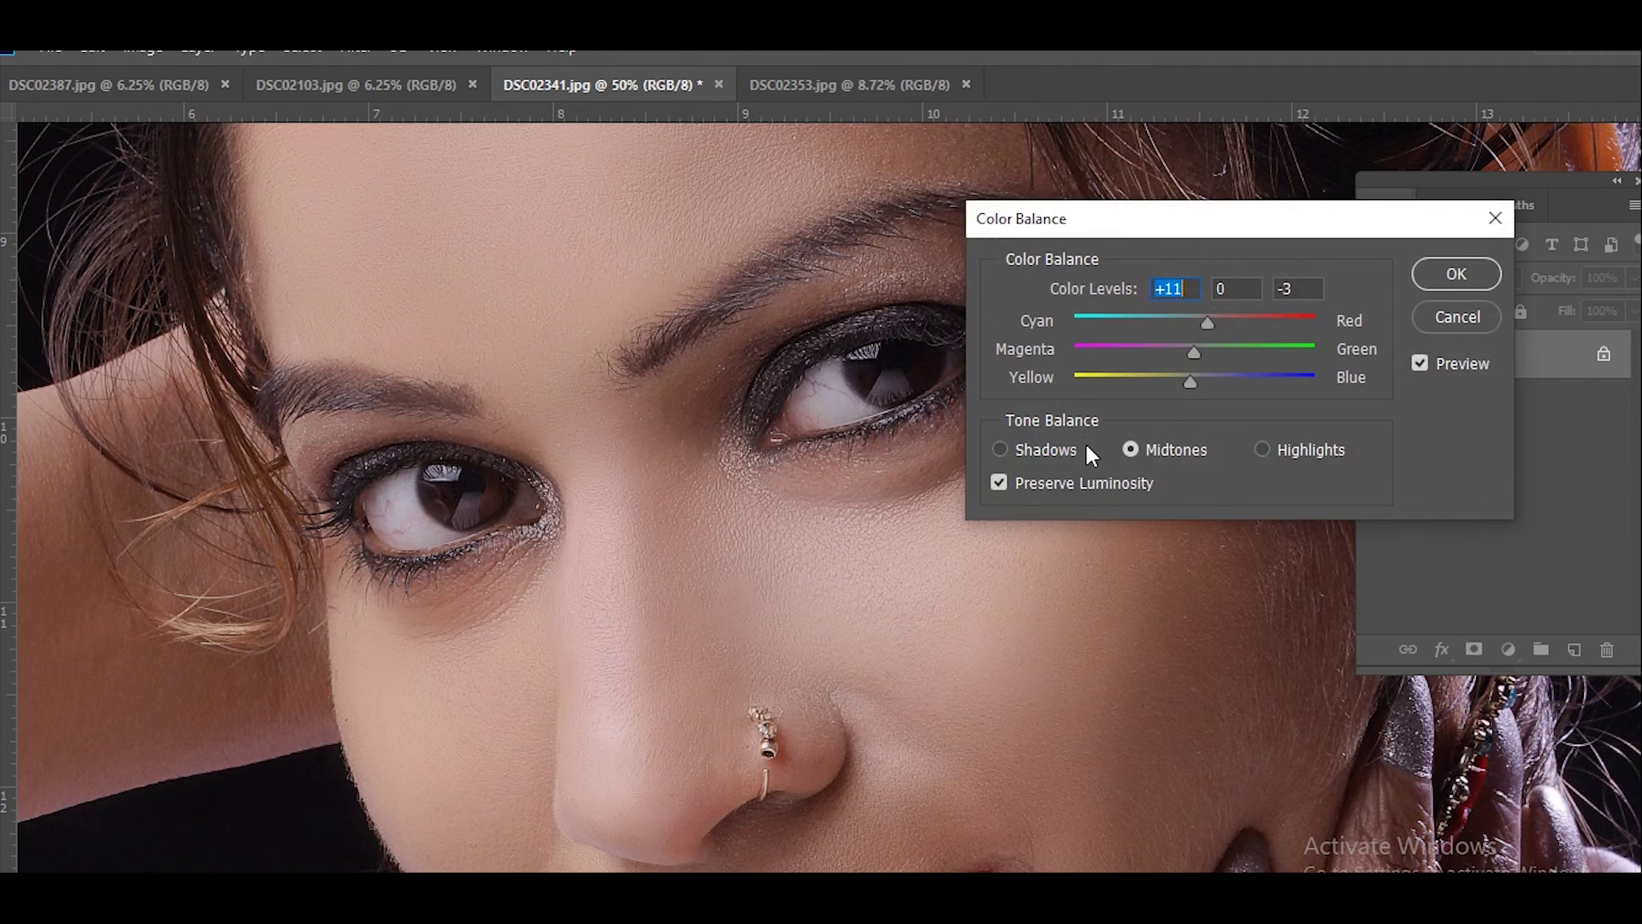
drag(1180, 224, 1277, 297)
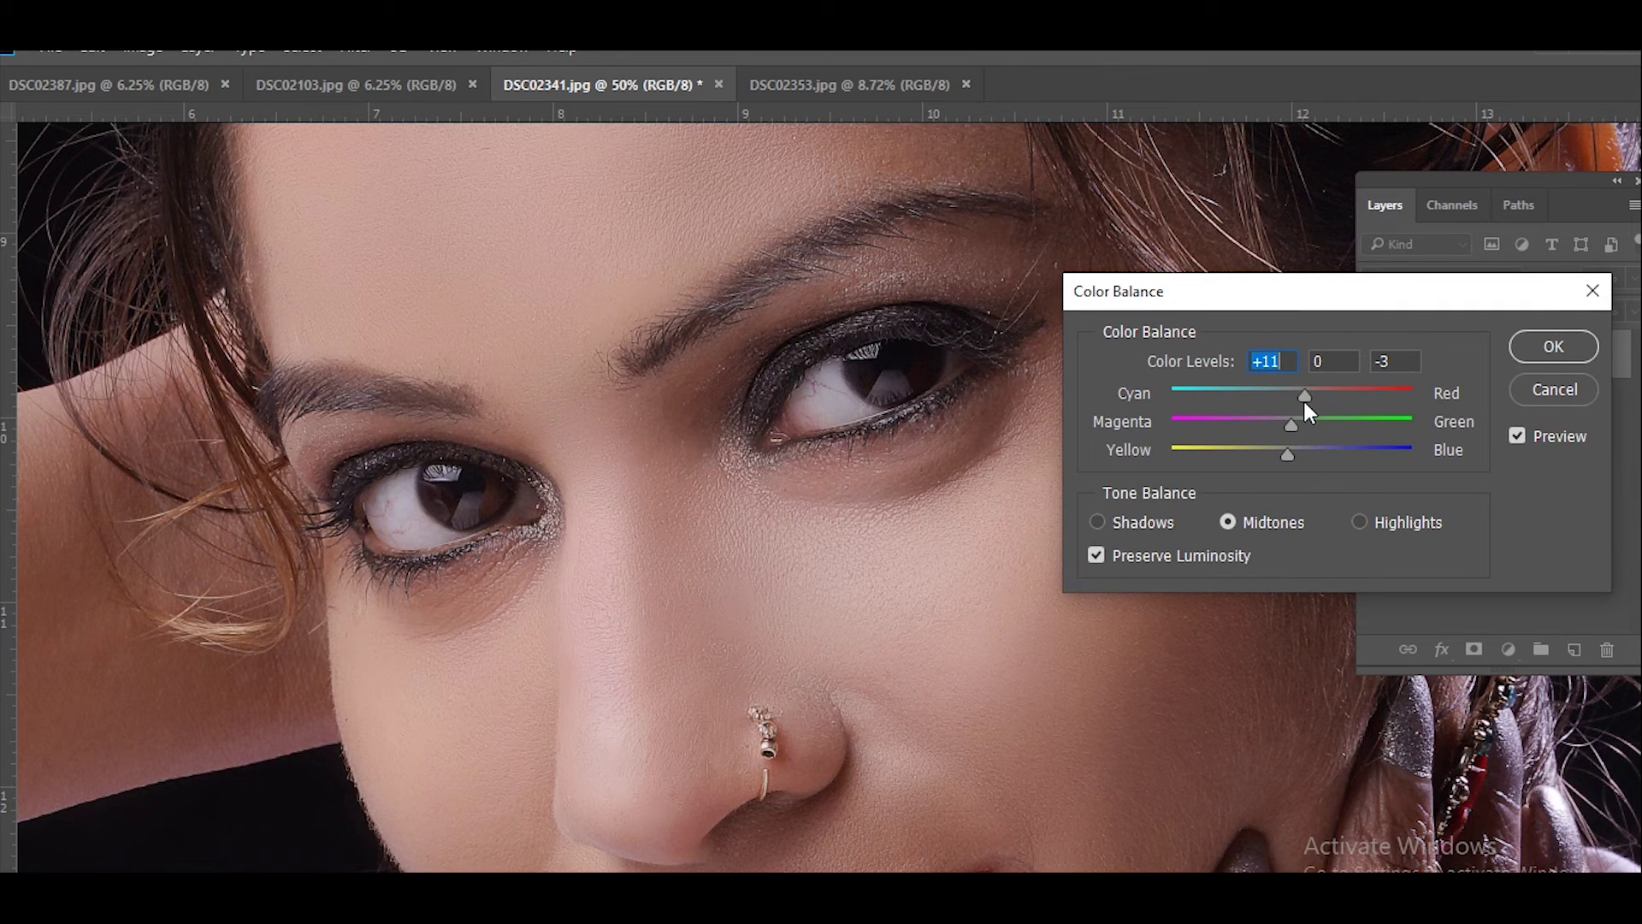
drag(1288, 452, 1277, 456)
click(1277, 456)
key(Tab)
drag(851, 557, 829, 324)
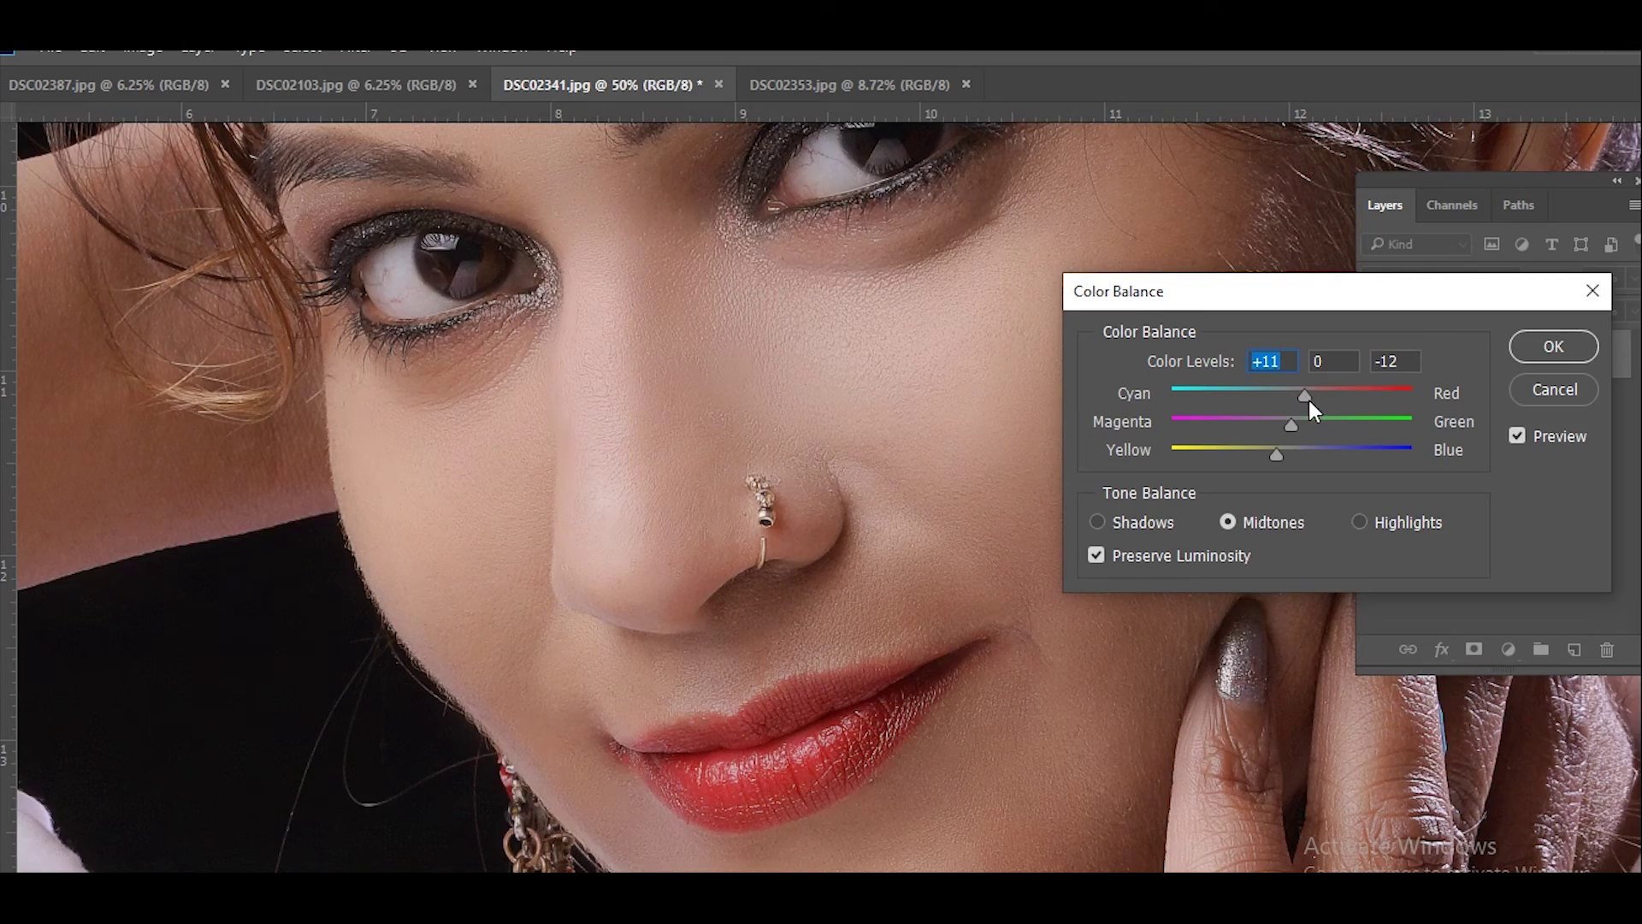
click(1515, 341)
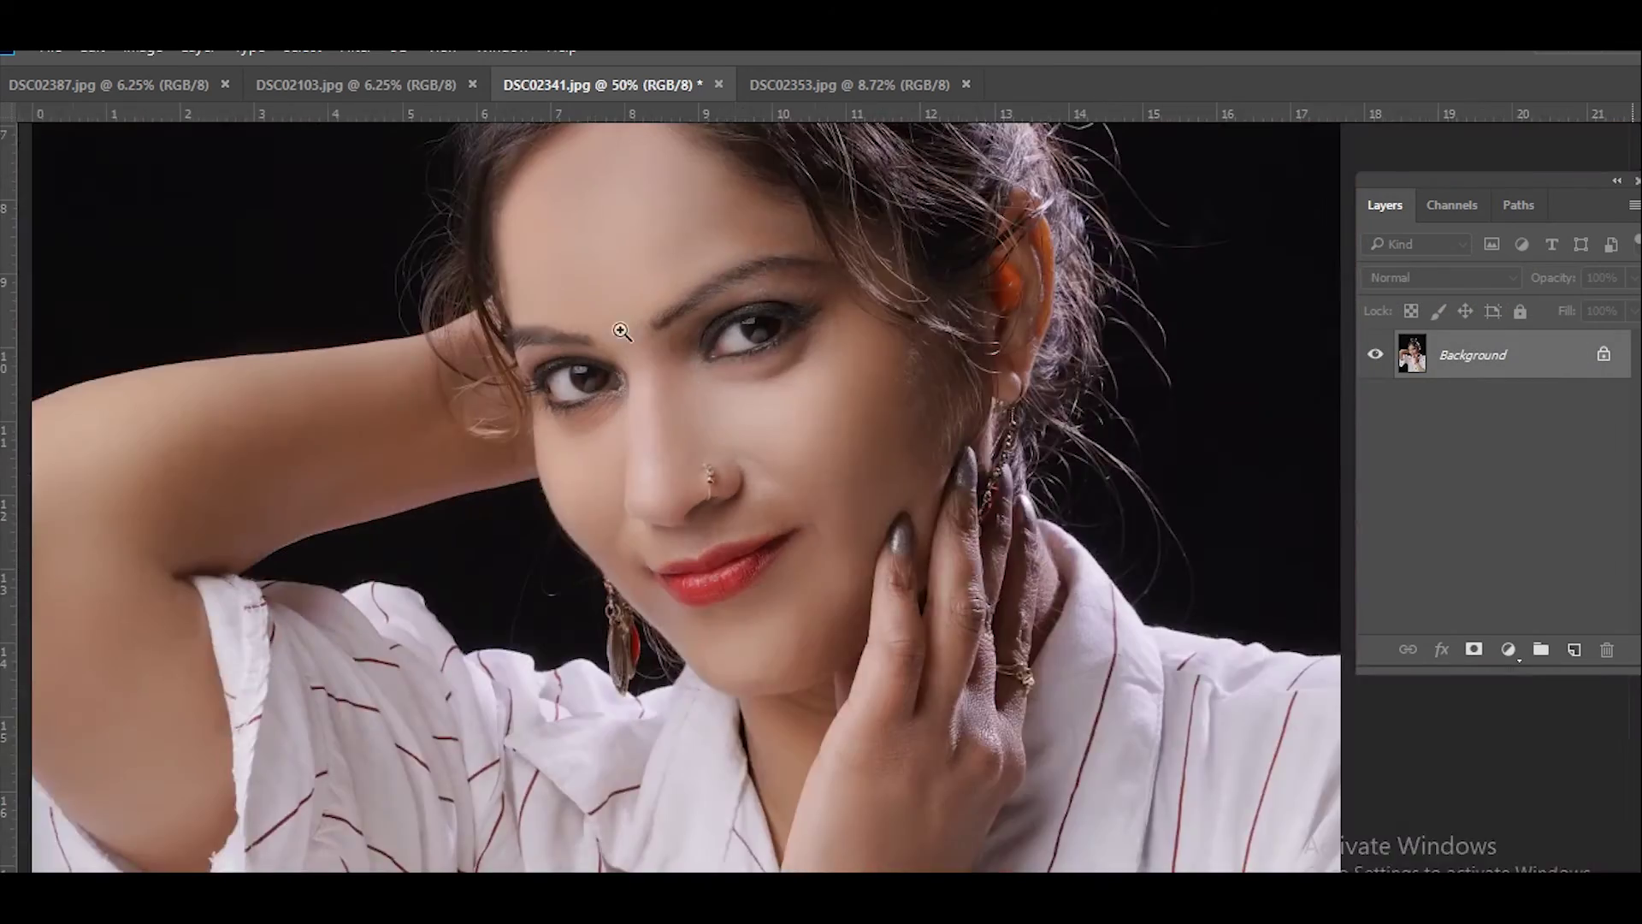
scroll(796, 557, down, 3)
scroll(796, 556, up, 1)
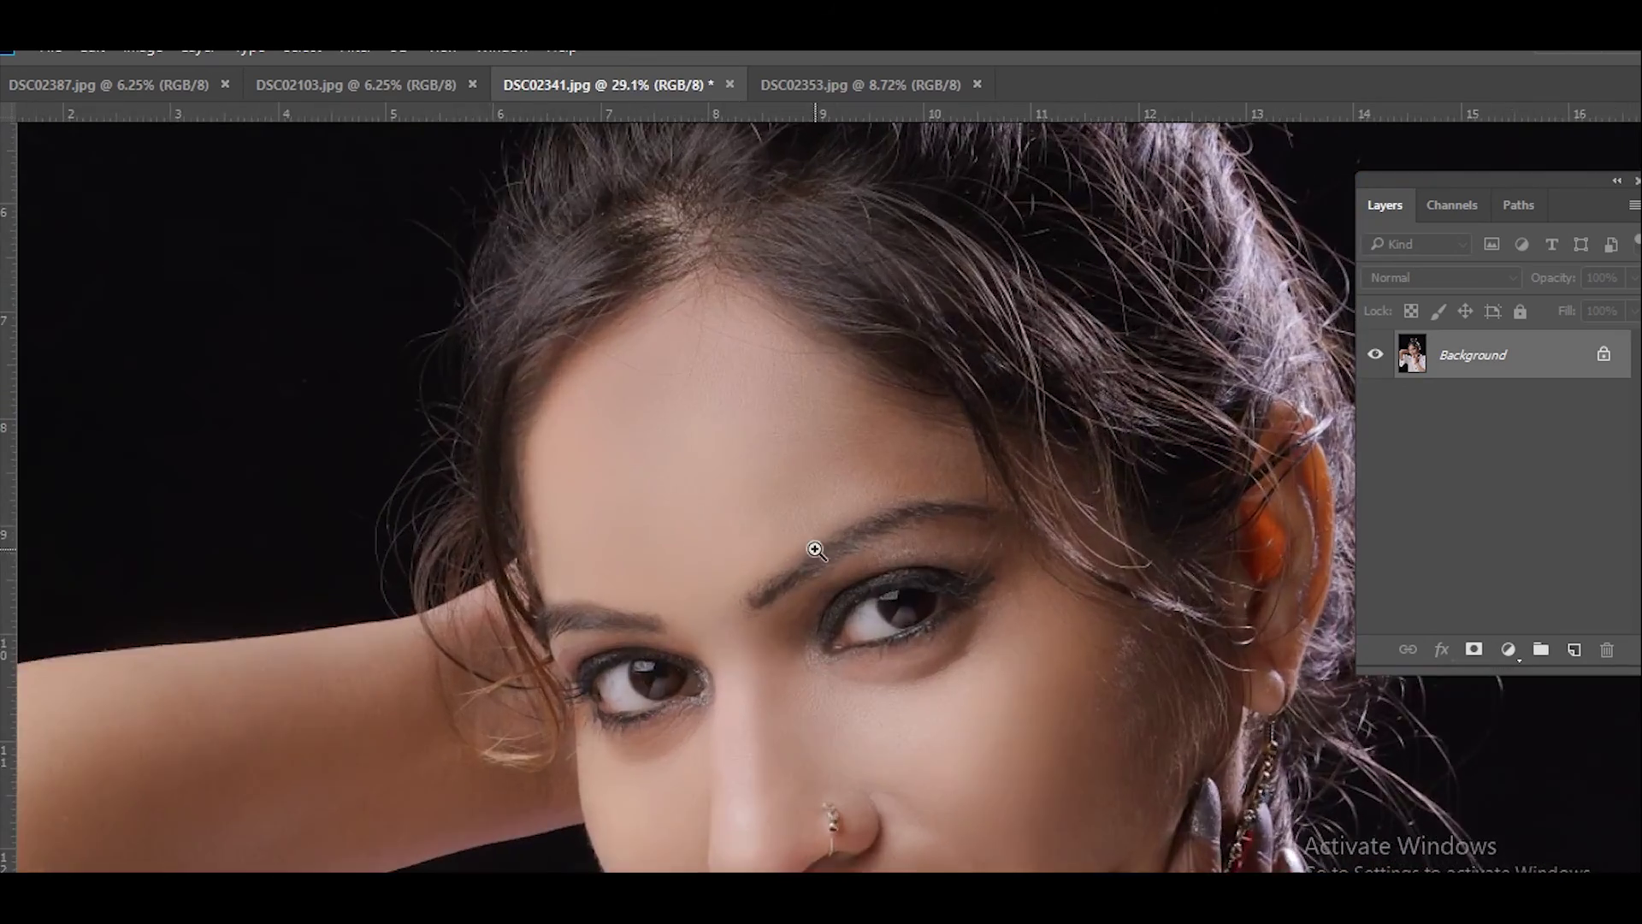
key(j)
scroll(899, 668, up, 2)
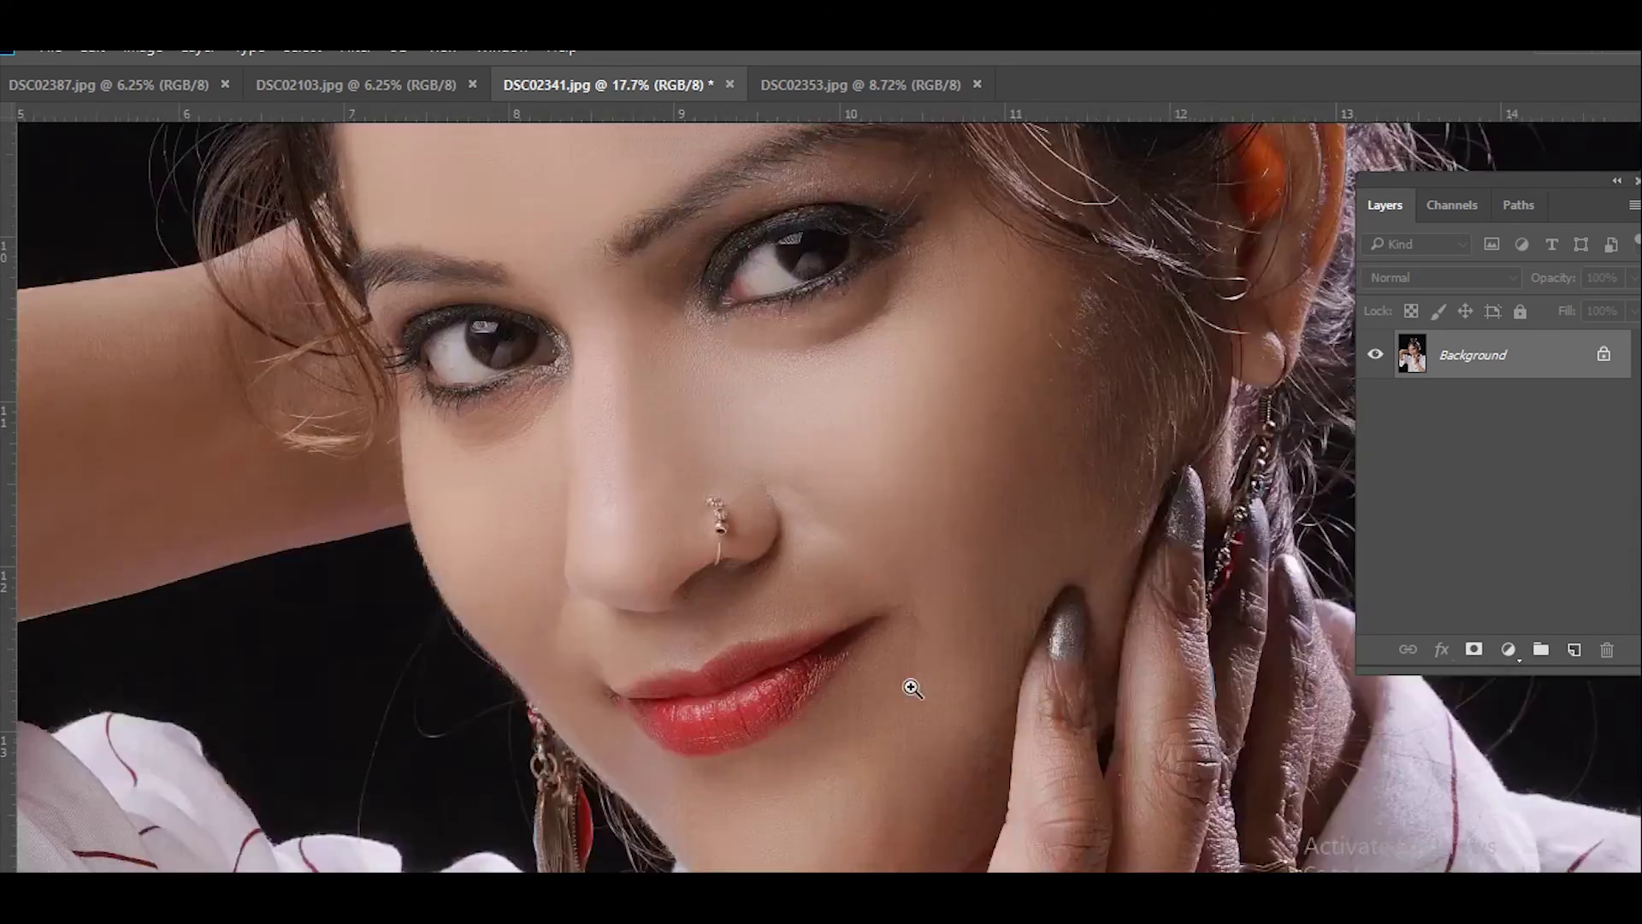
scroll(938, 734, up, 2)
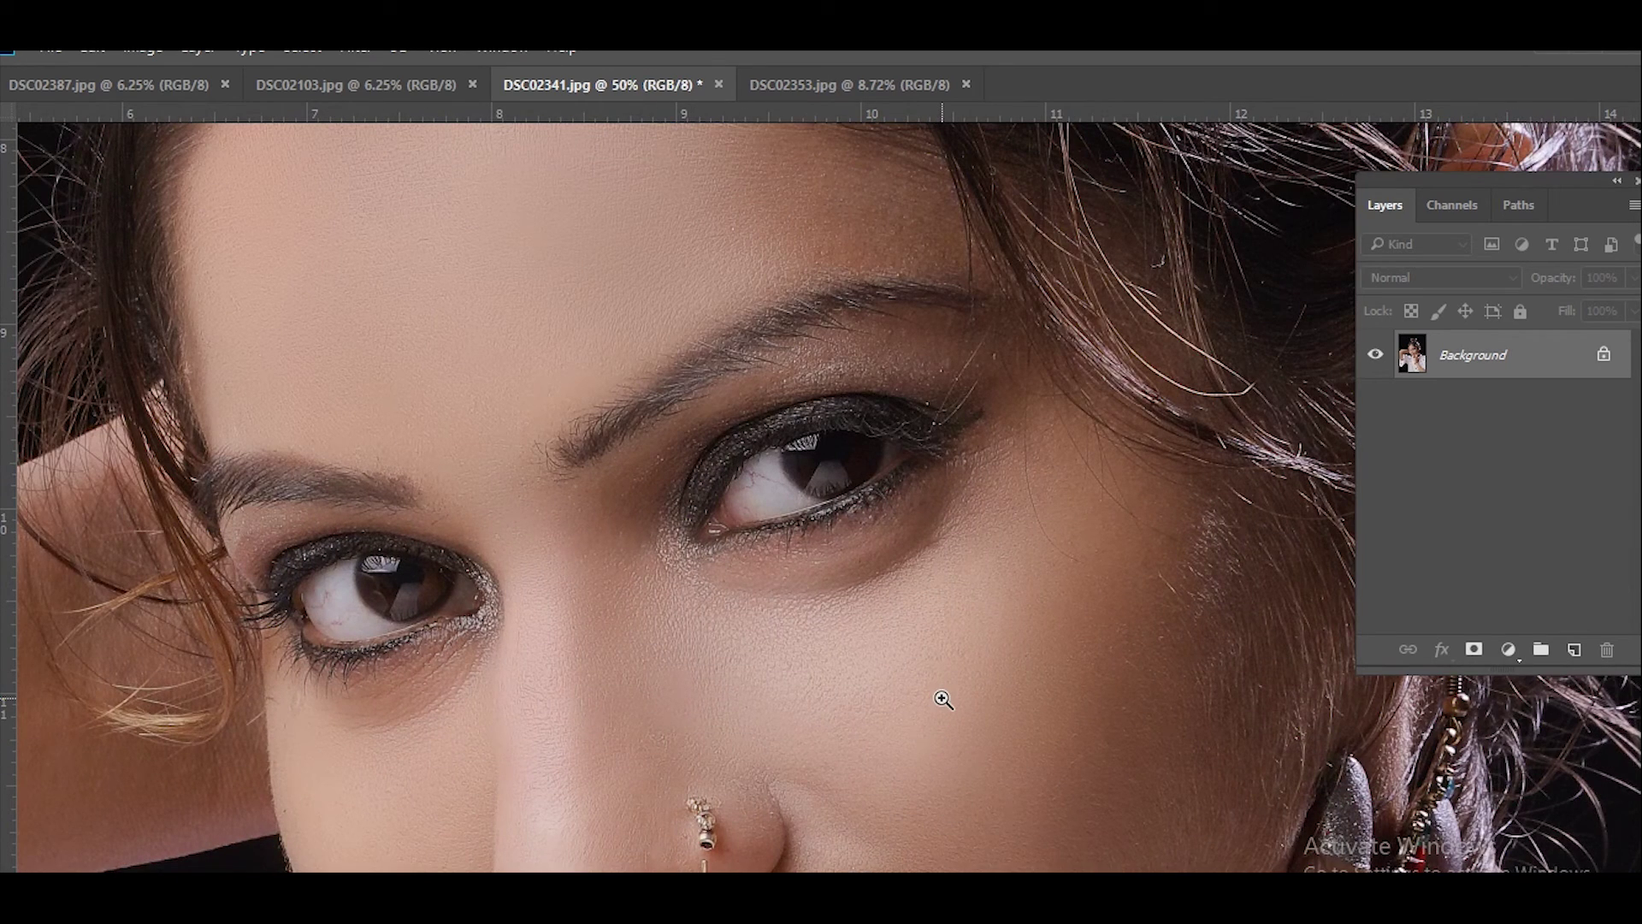
scroll(941, 696, down, 1)
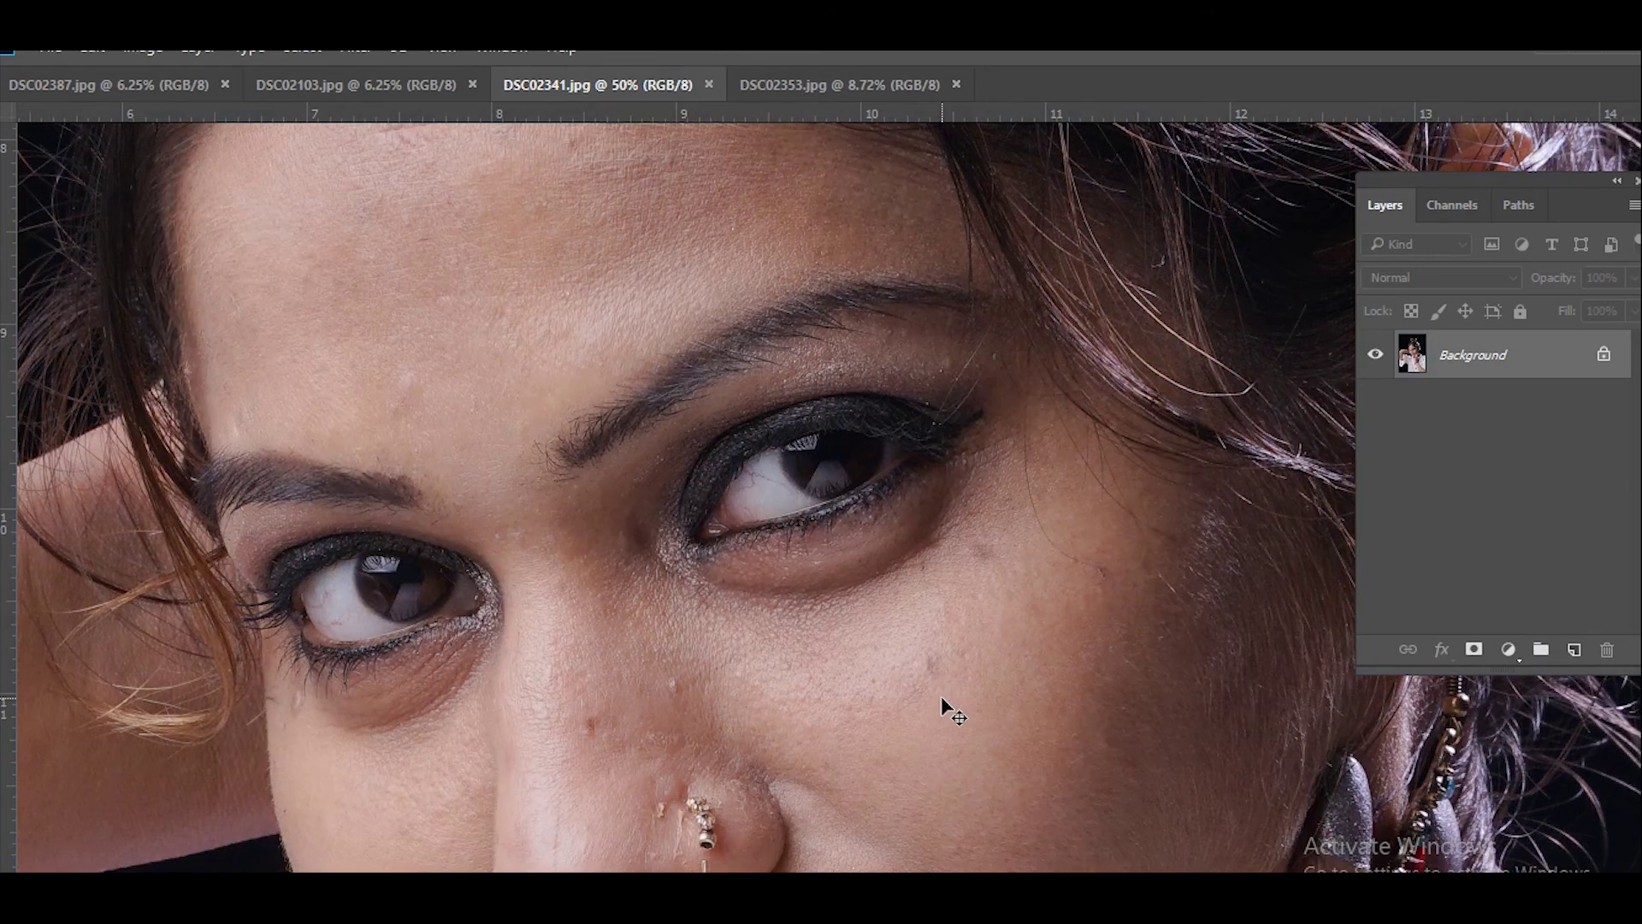
scroll(941, 696, down, 1)
scroll(944, 532, up, 1)
drag(945, 531, 935, 566)
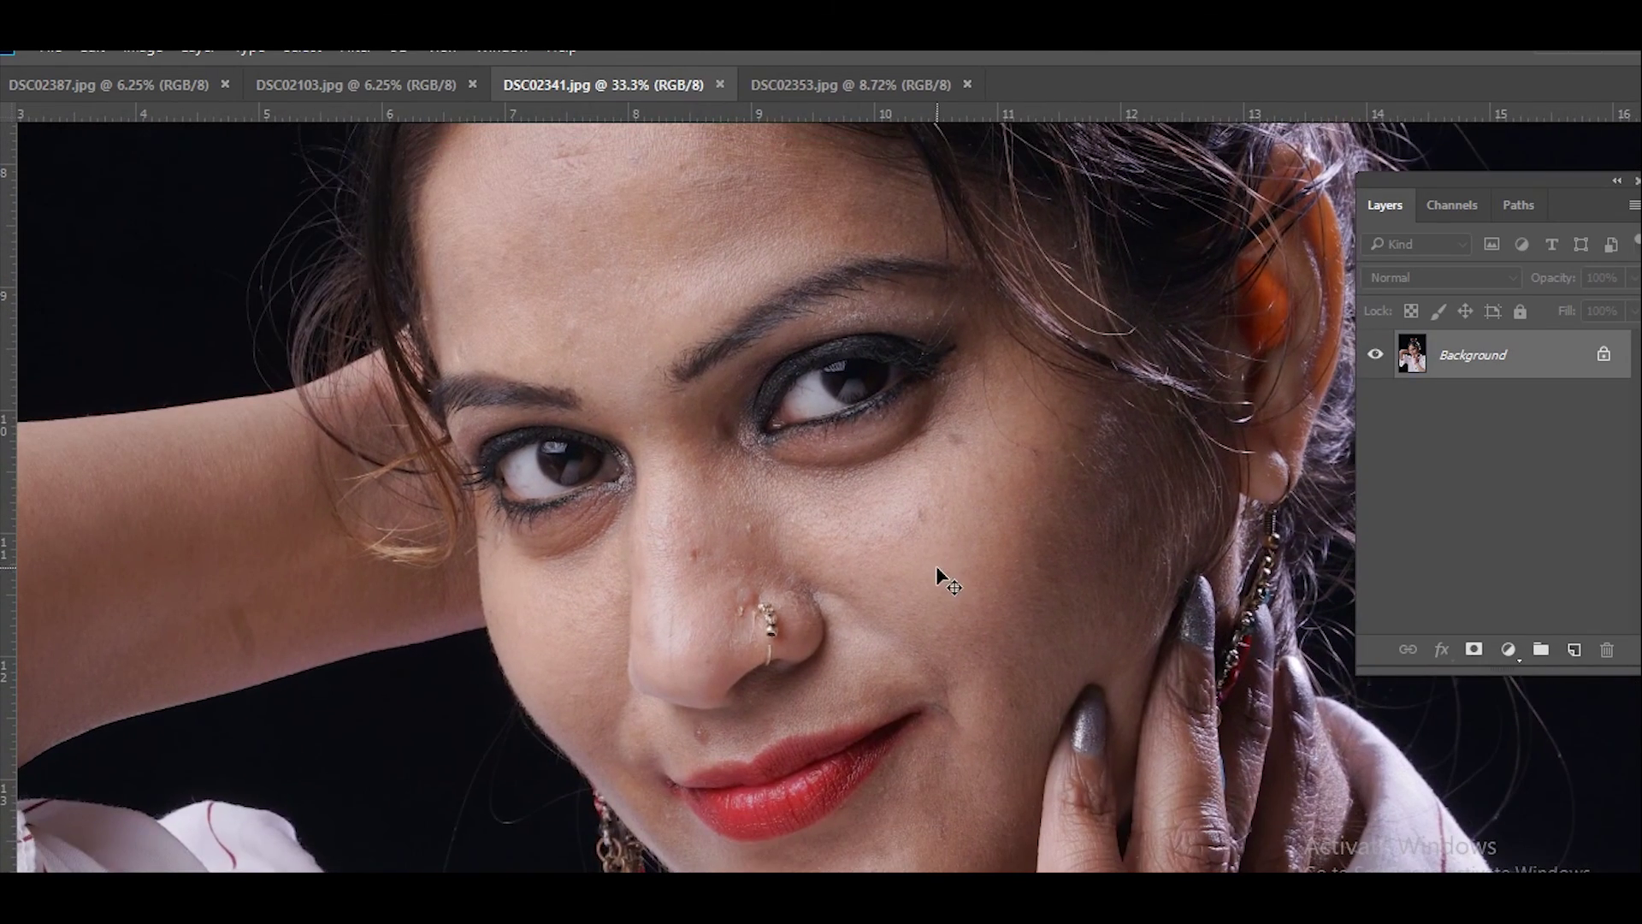
key(ctrl+z)
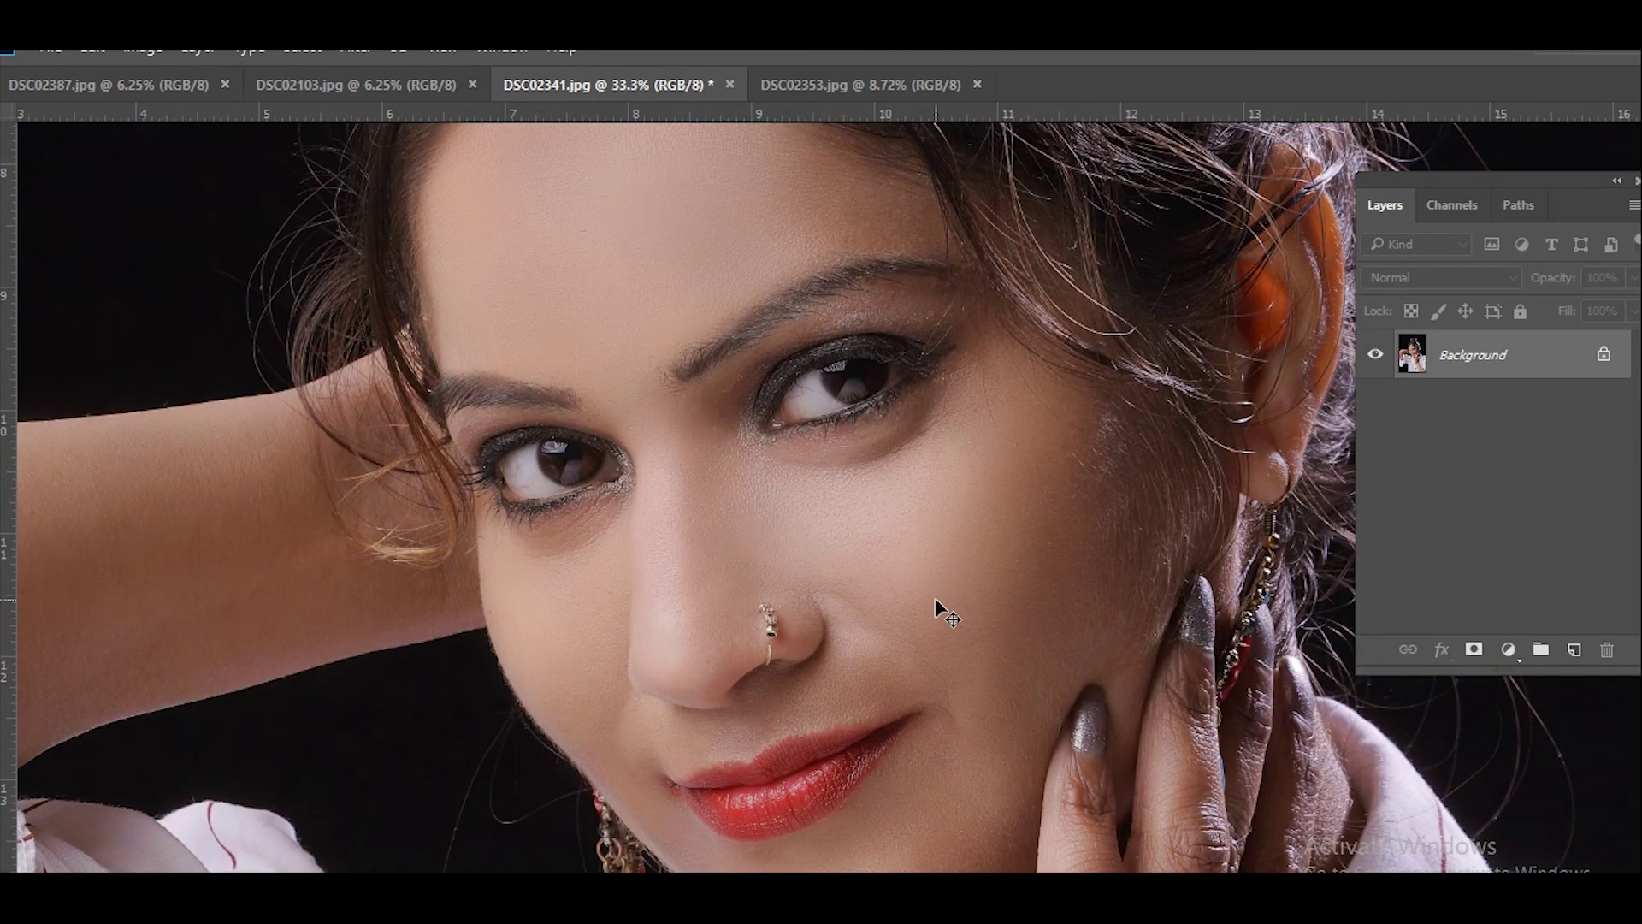
drag(829, 593, 942, 726)
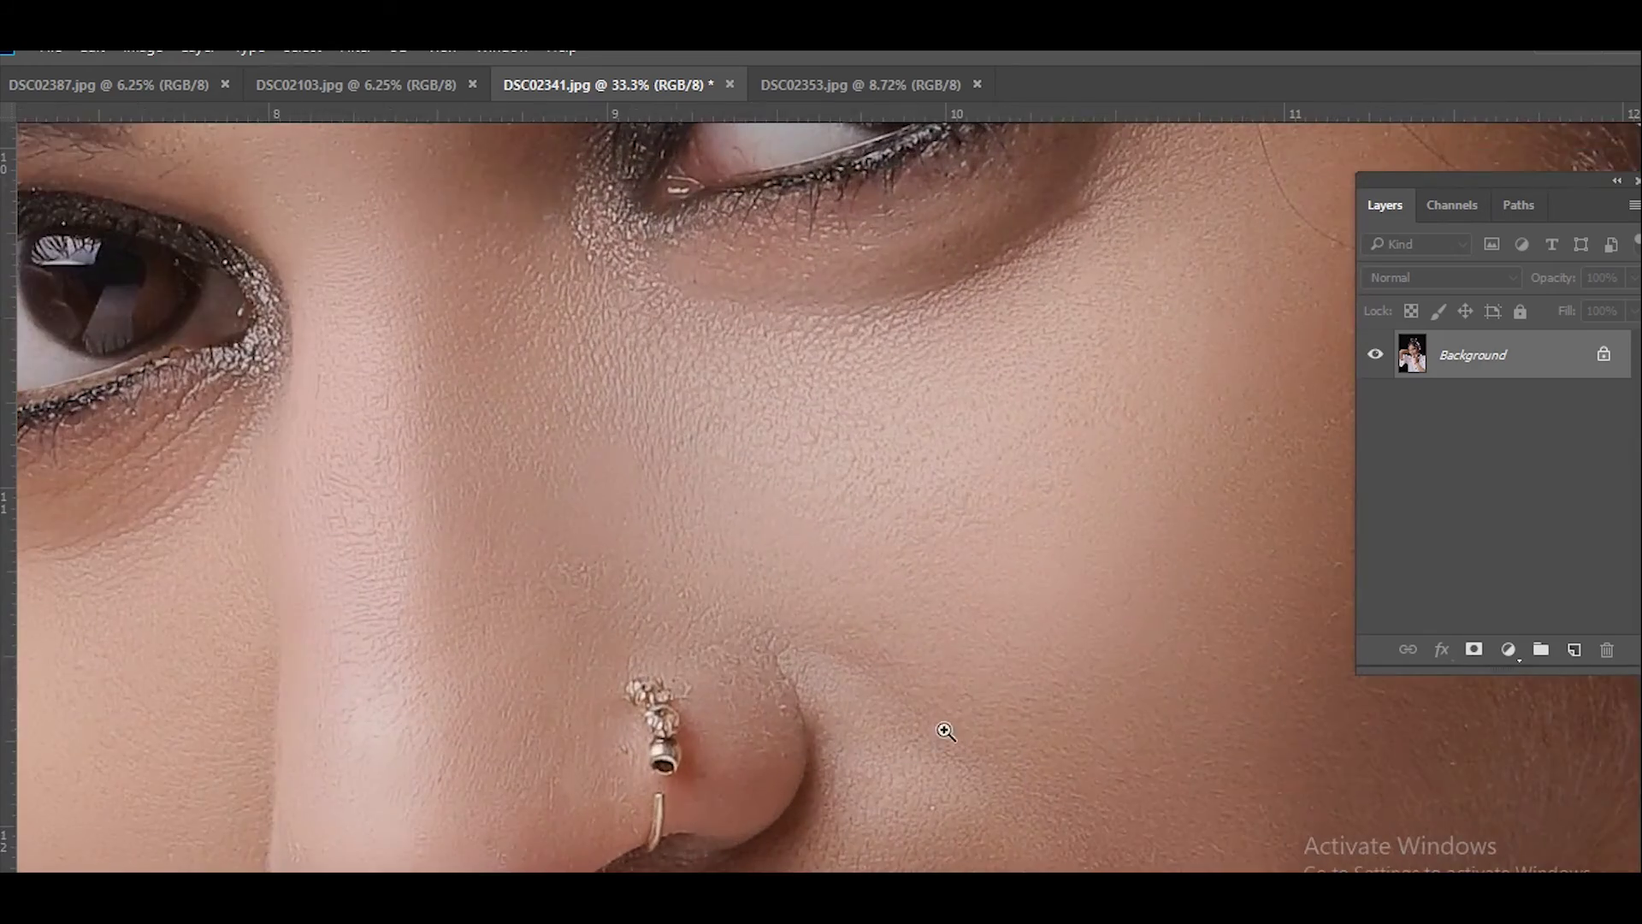
key(ctrl+z)
key(ctrl+z)
mouse_move(1107, 627)
mouse_down()
mouse_move(890, 728)
mouse_move(661, 278)
mouse_up()
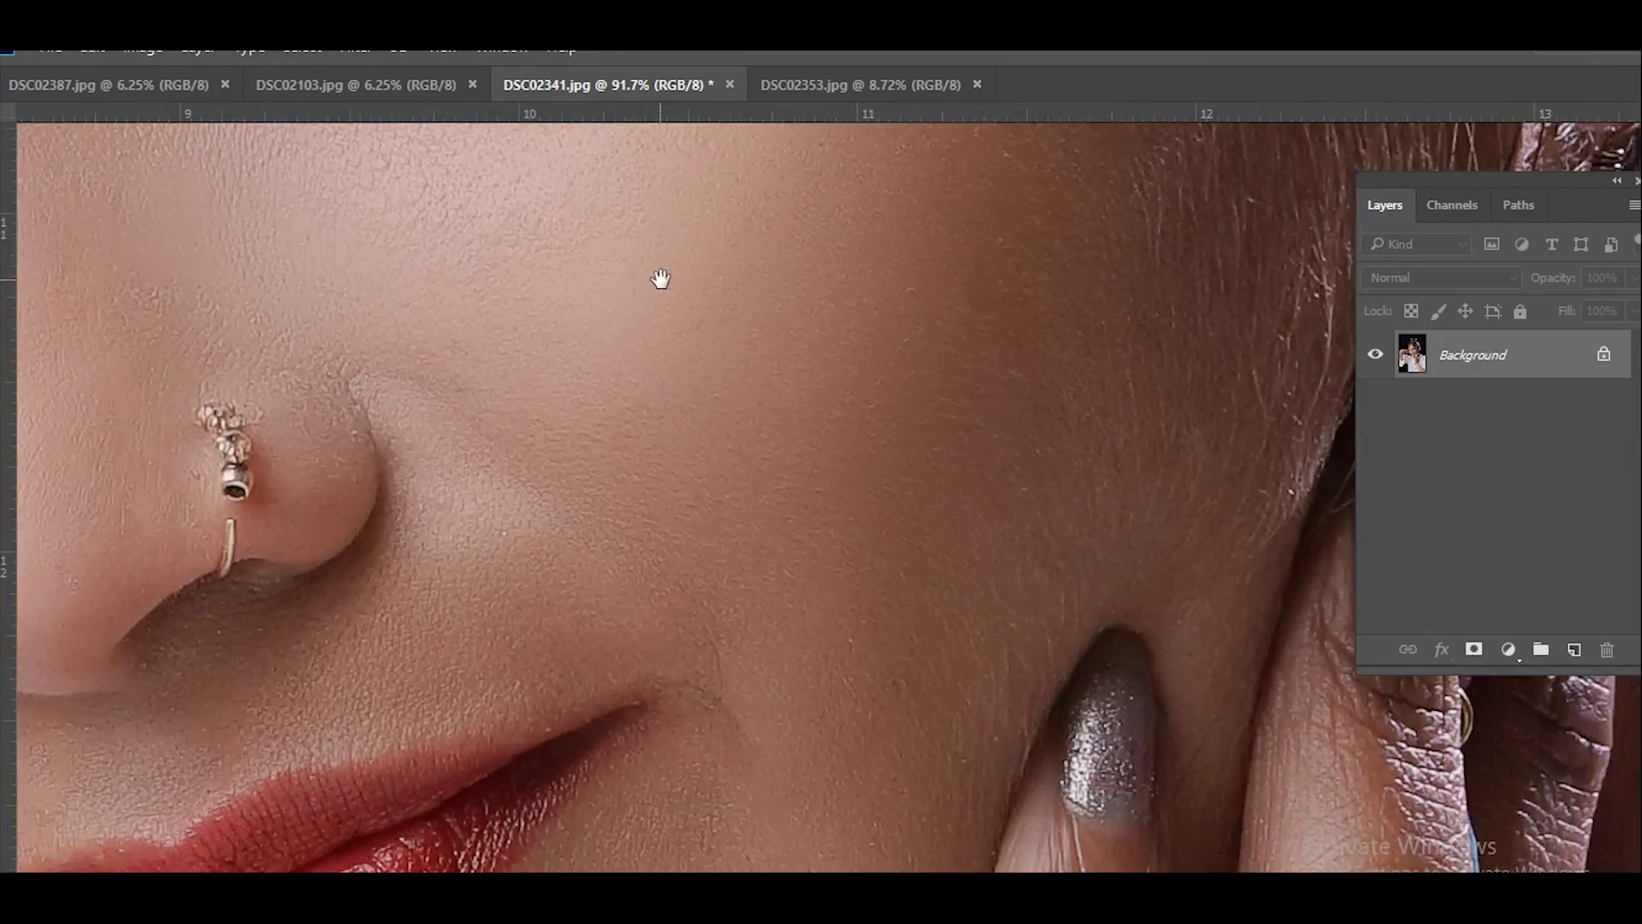
scroll(788, 432, down, 1)
scroll(899, 246, down, 4)
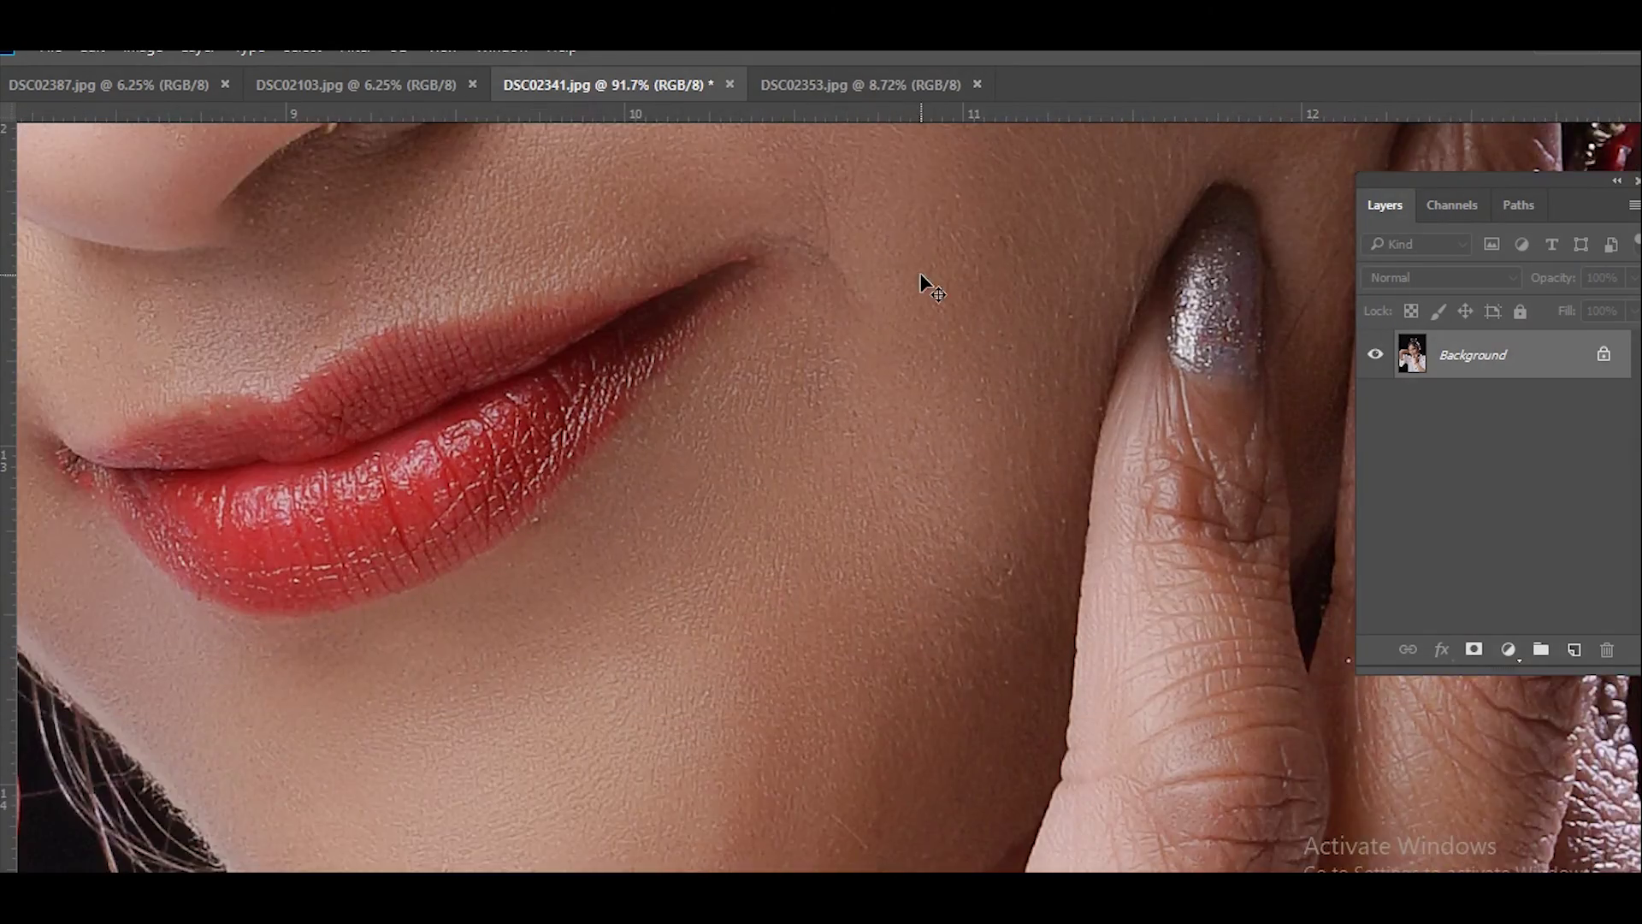
scroll(770, 291, down, 2)
scroll(660, 282, left, 1)
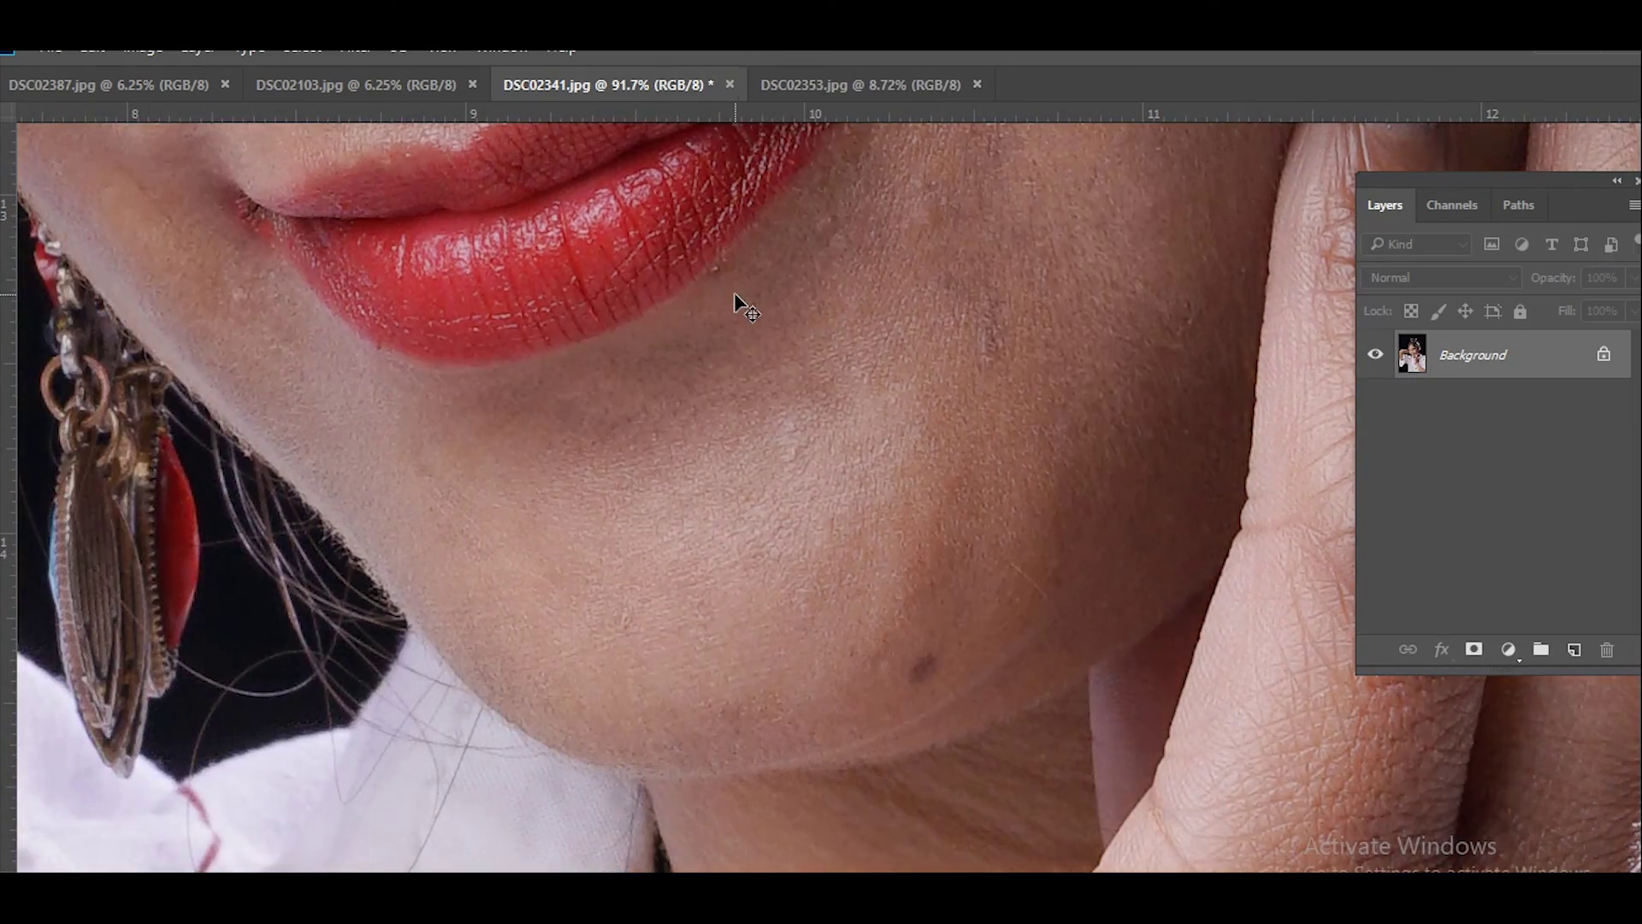
drag(741, 294, 798, 664)
scroll(804, 735, up, 5)
scroll(761, 735, up, 5)
scroll(727, 702, up, 5)
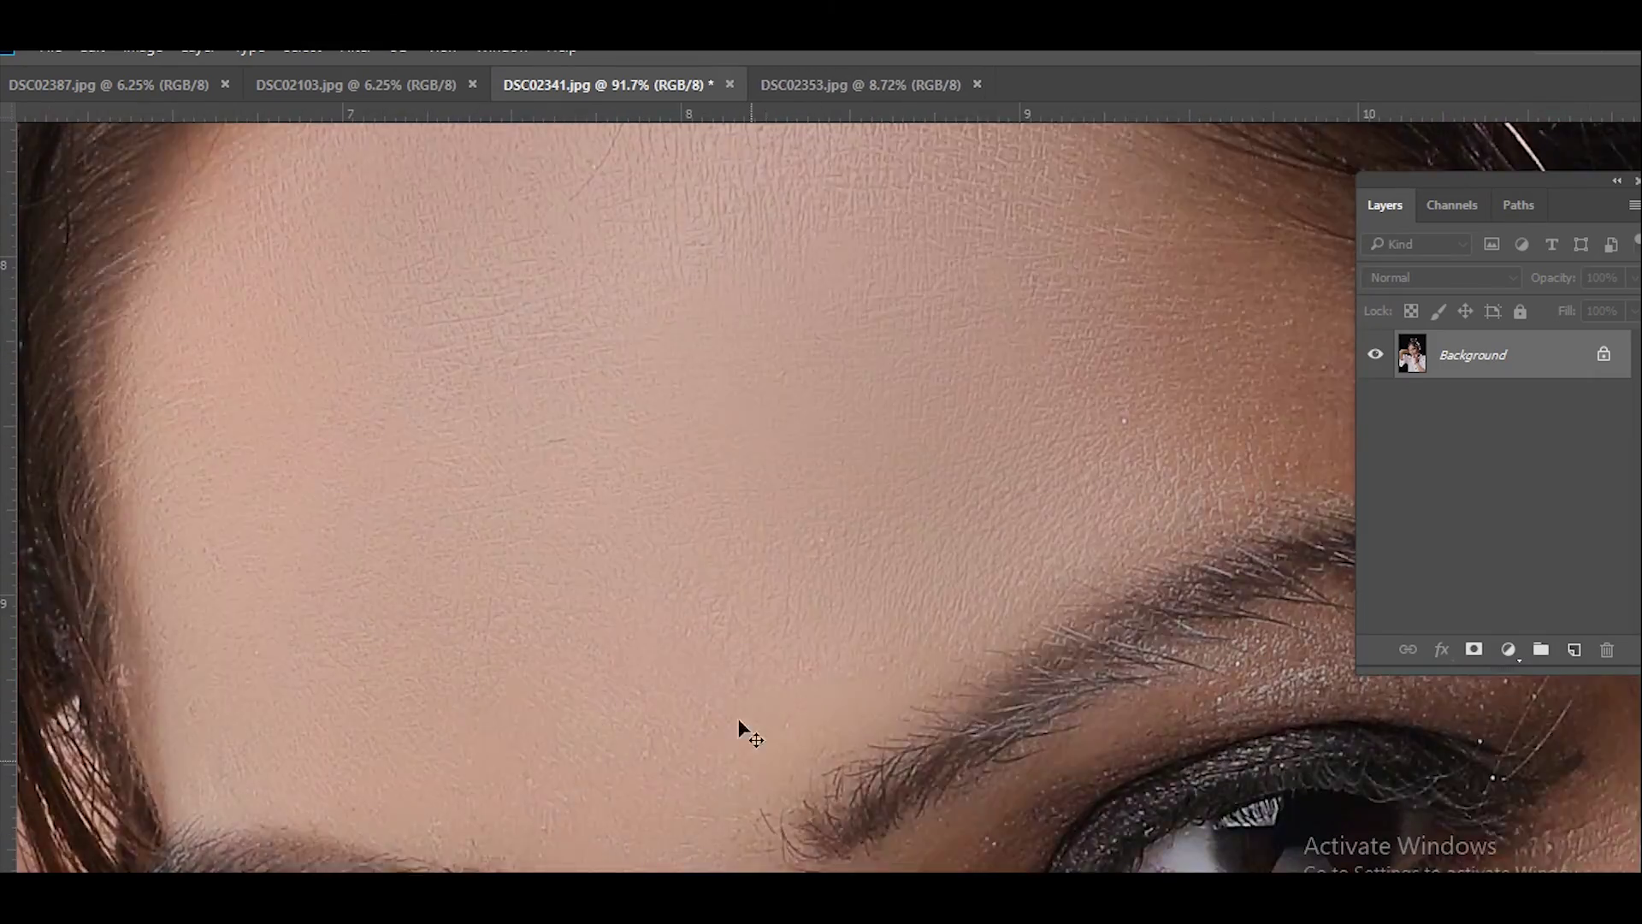
scroll(753, 727, up, 5)
scroll(764, 722, down, 7)
scroll(928, 459, up, 4)
scroll(866, 392, down, 2)
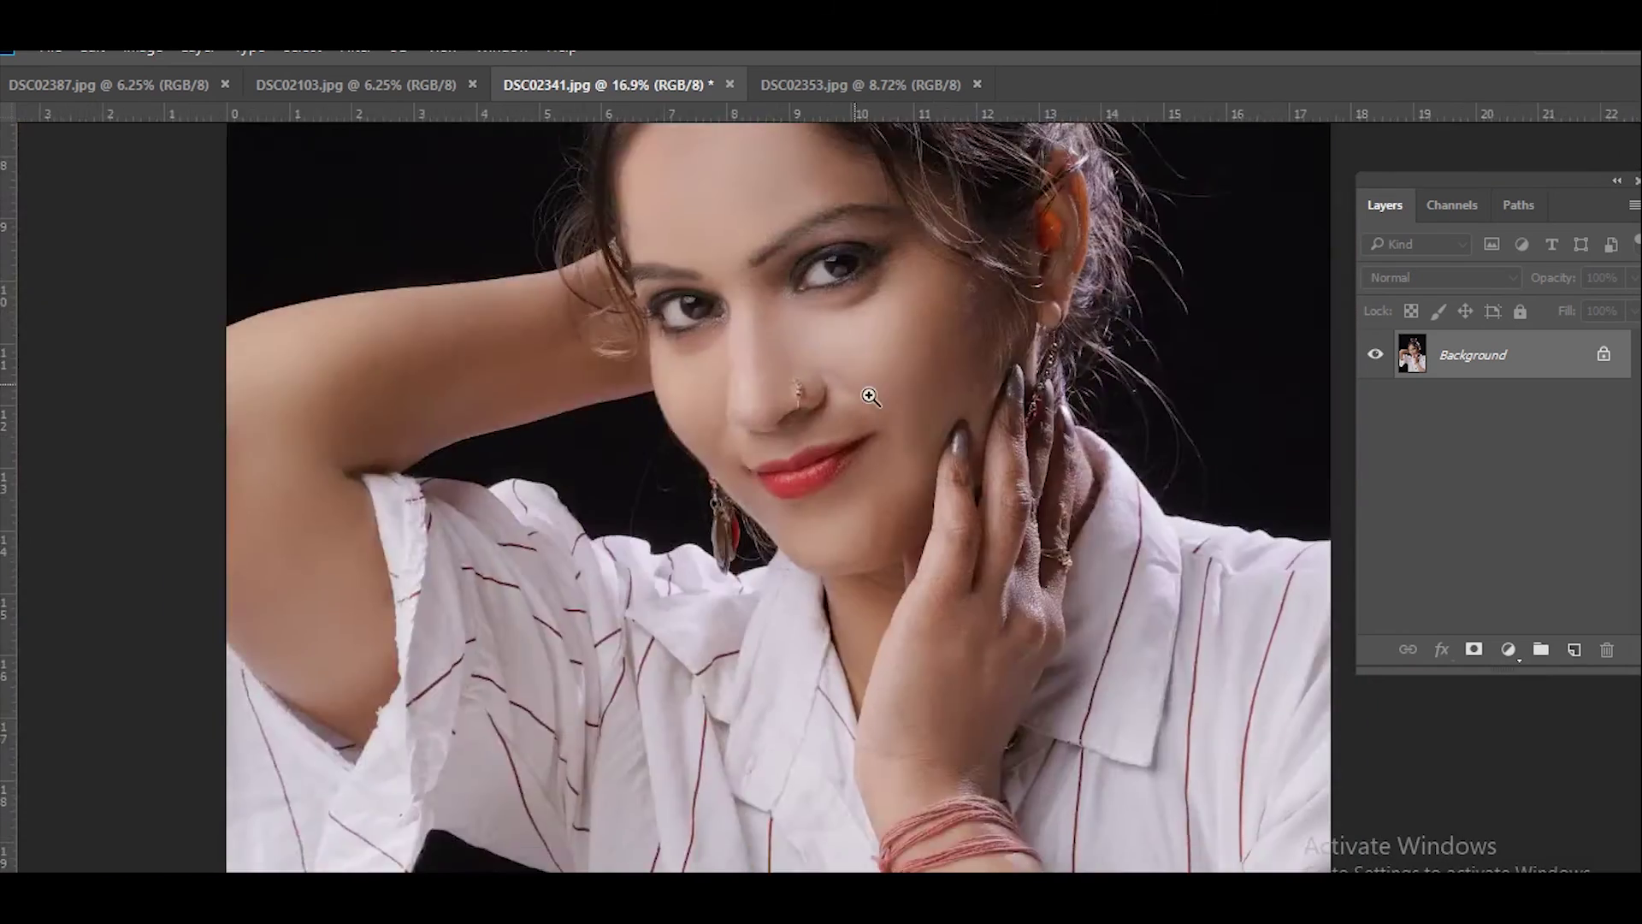
scroll(843, 382, down, 2)
scroll(842, 382, up, 3)
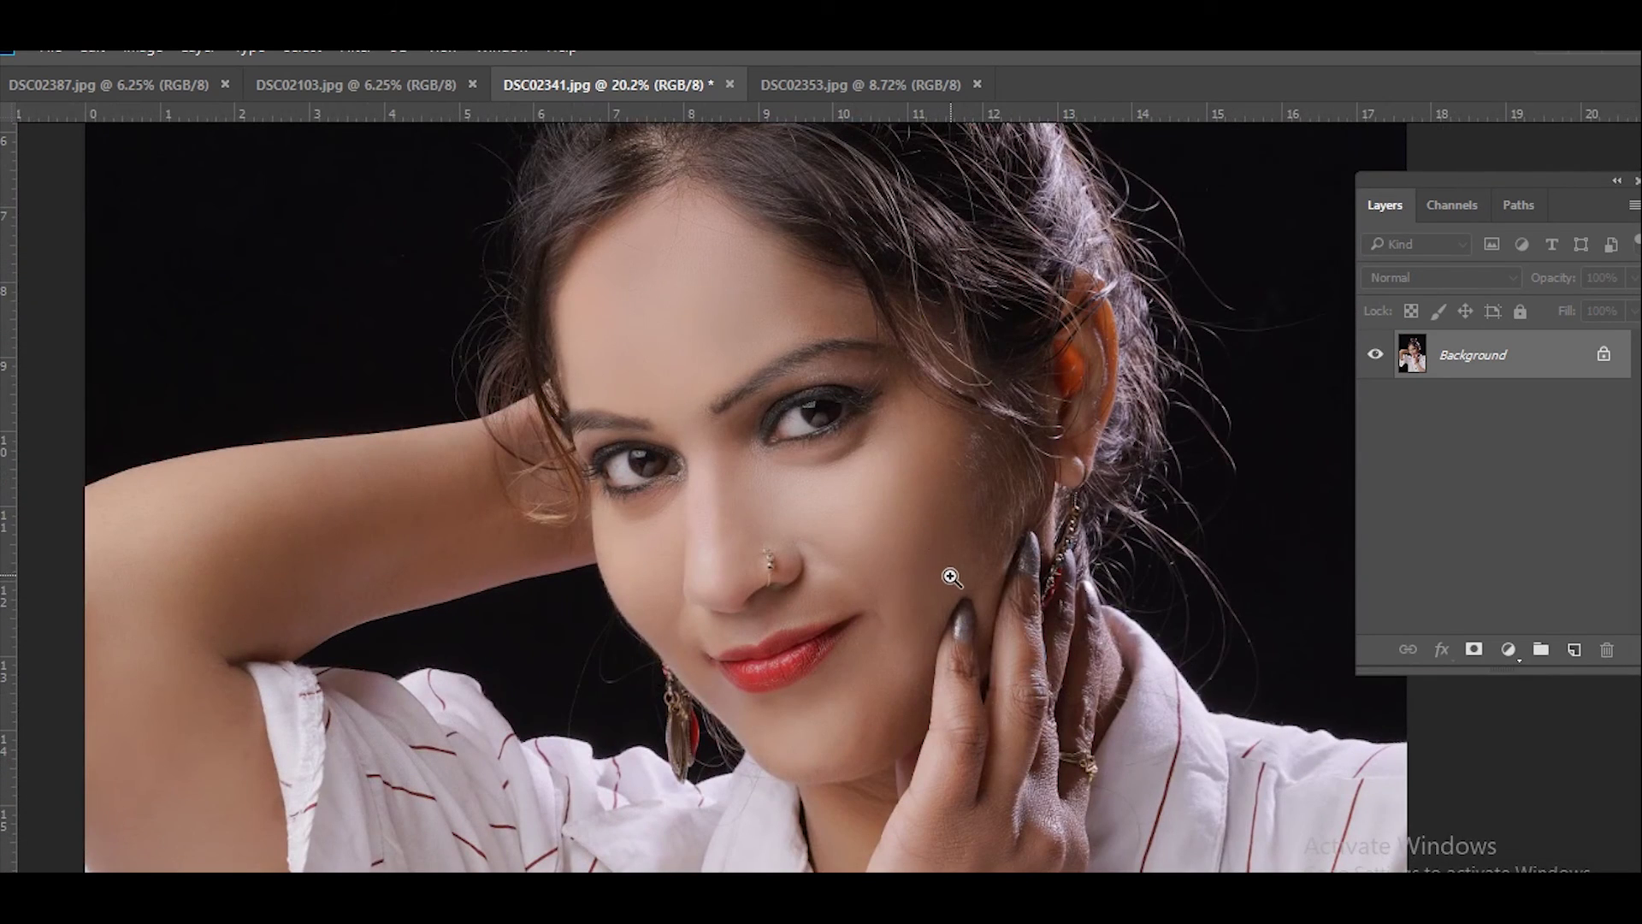
scroll(895, 603, down, 2)
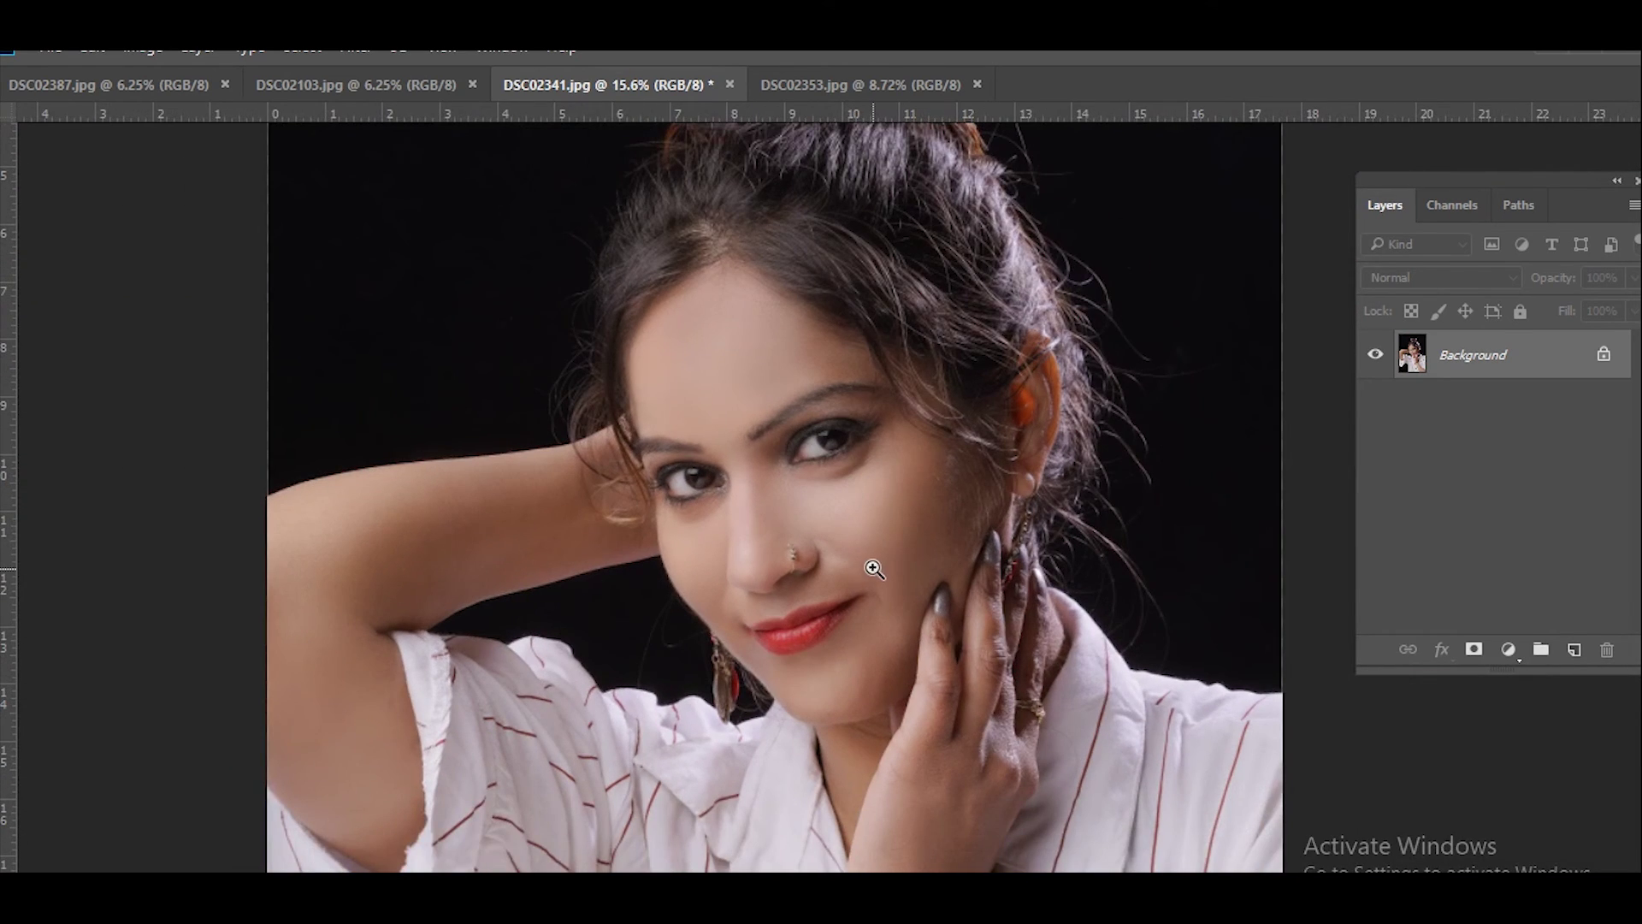
scroll(864, 479, up, 2)
scroll(830, 487, up, 5)
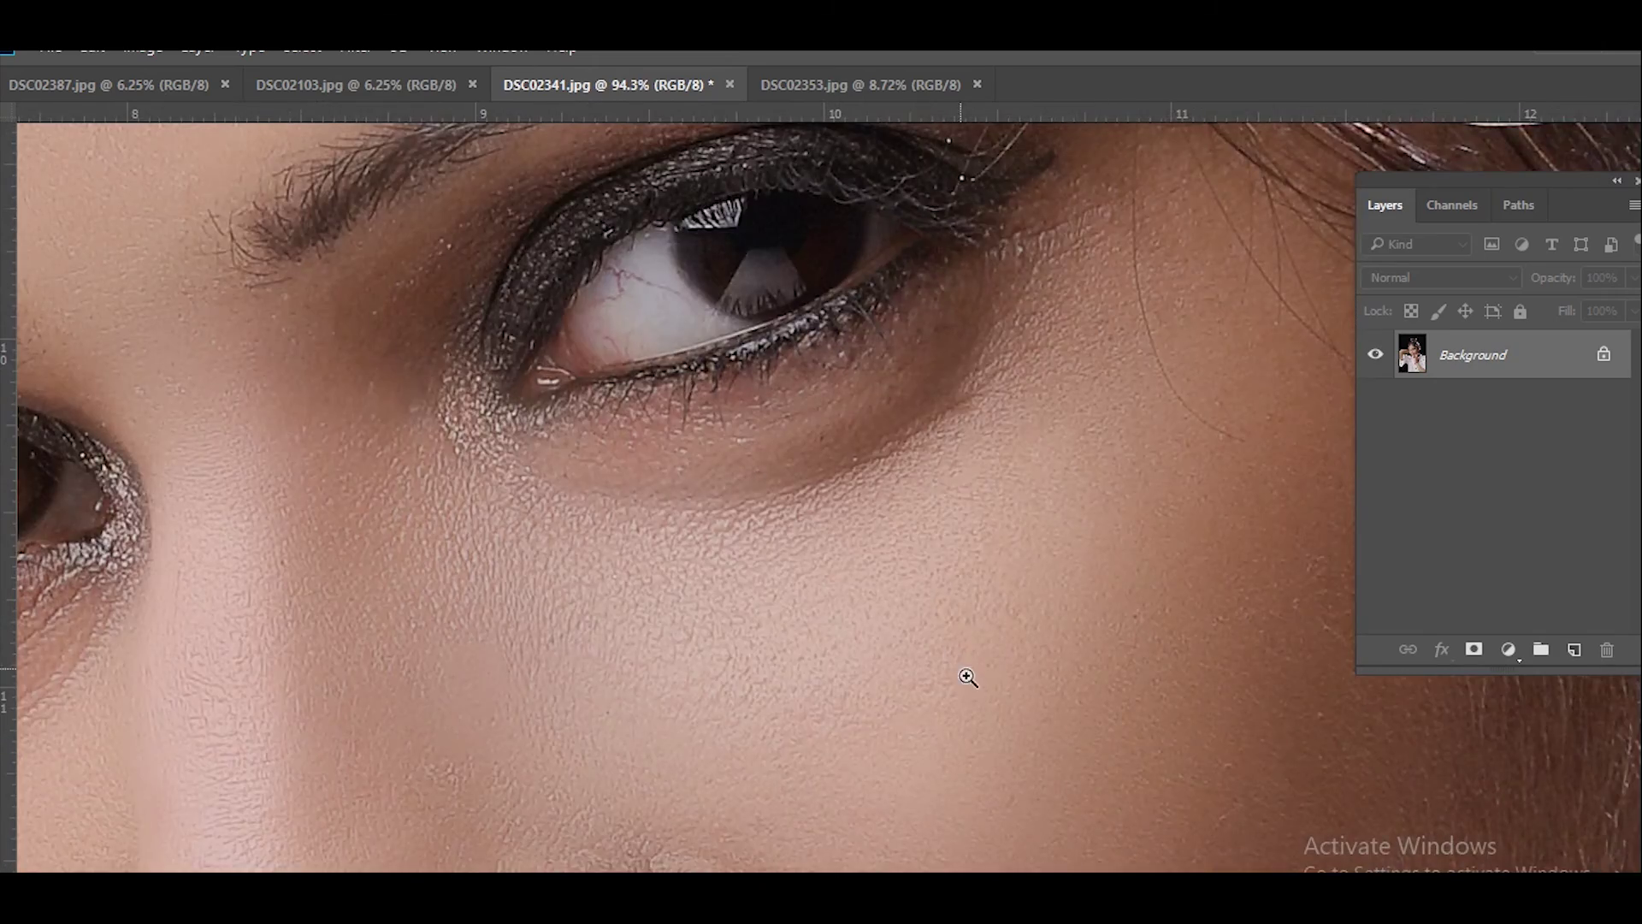
scroll(964, 671, down, 4)
scroll(1005, 649, down, 2)
scroll(949, 543, up, 1)
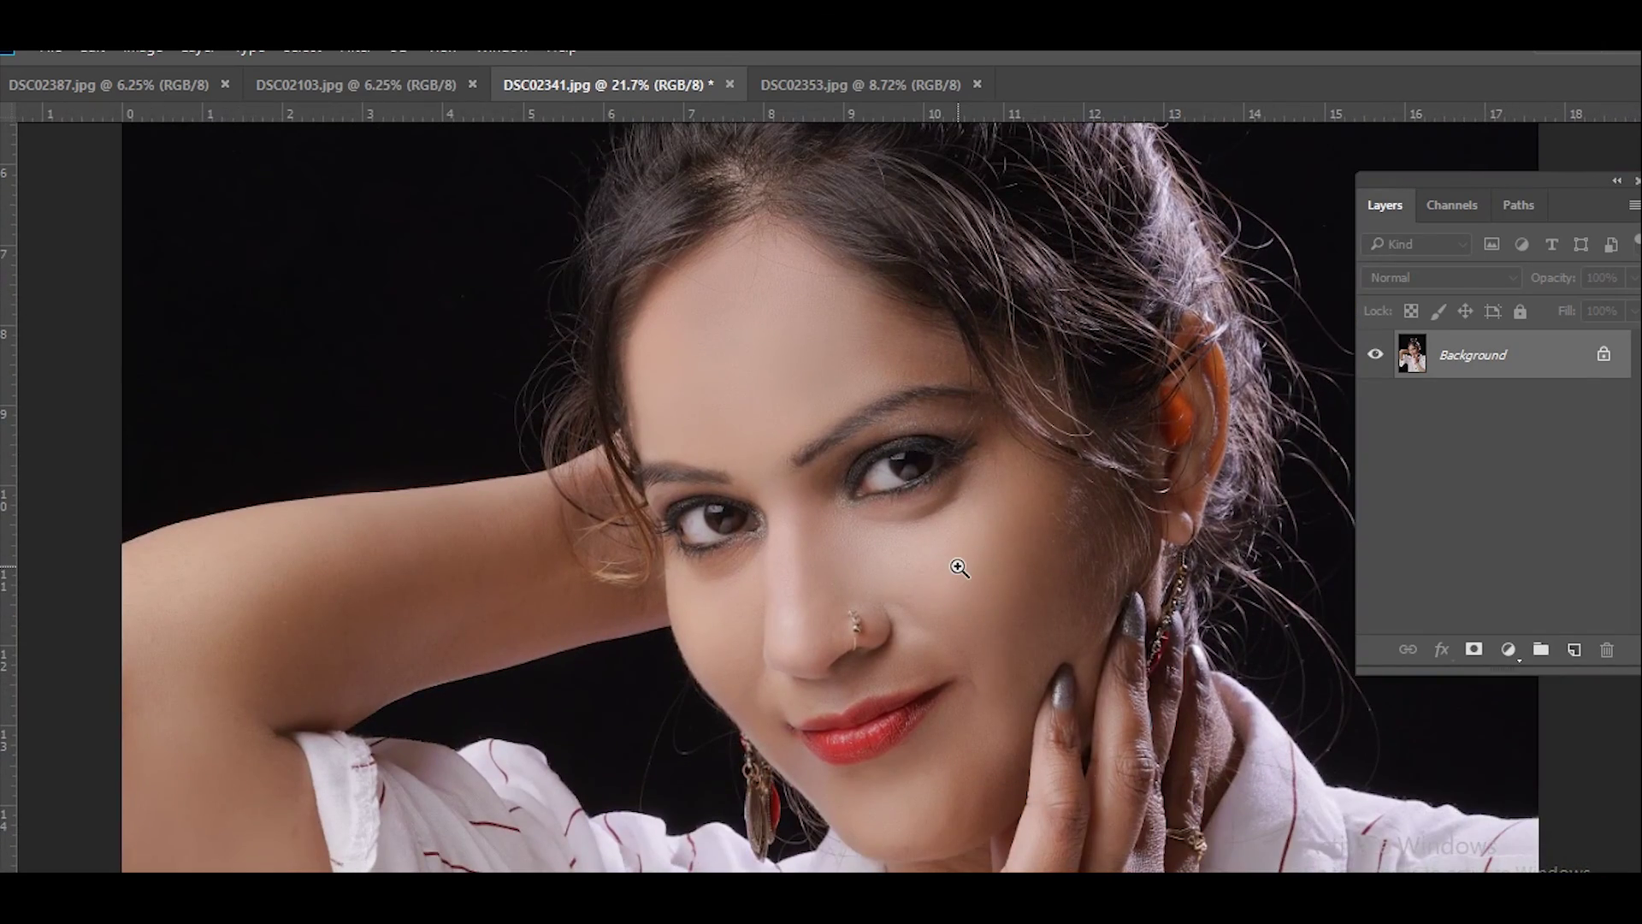
scroll(888, 582, down, 2)
scroll(887, 548, down, 2)
scroll(886, 524, down, 1)
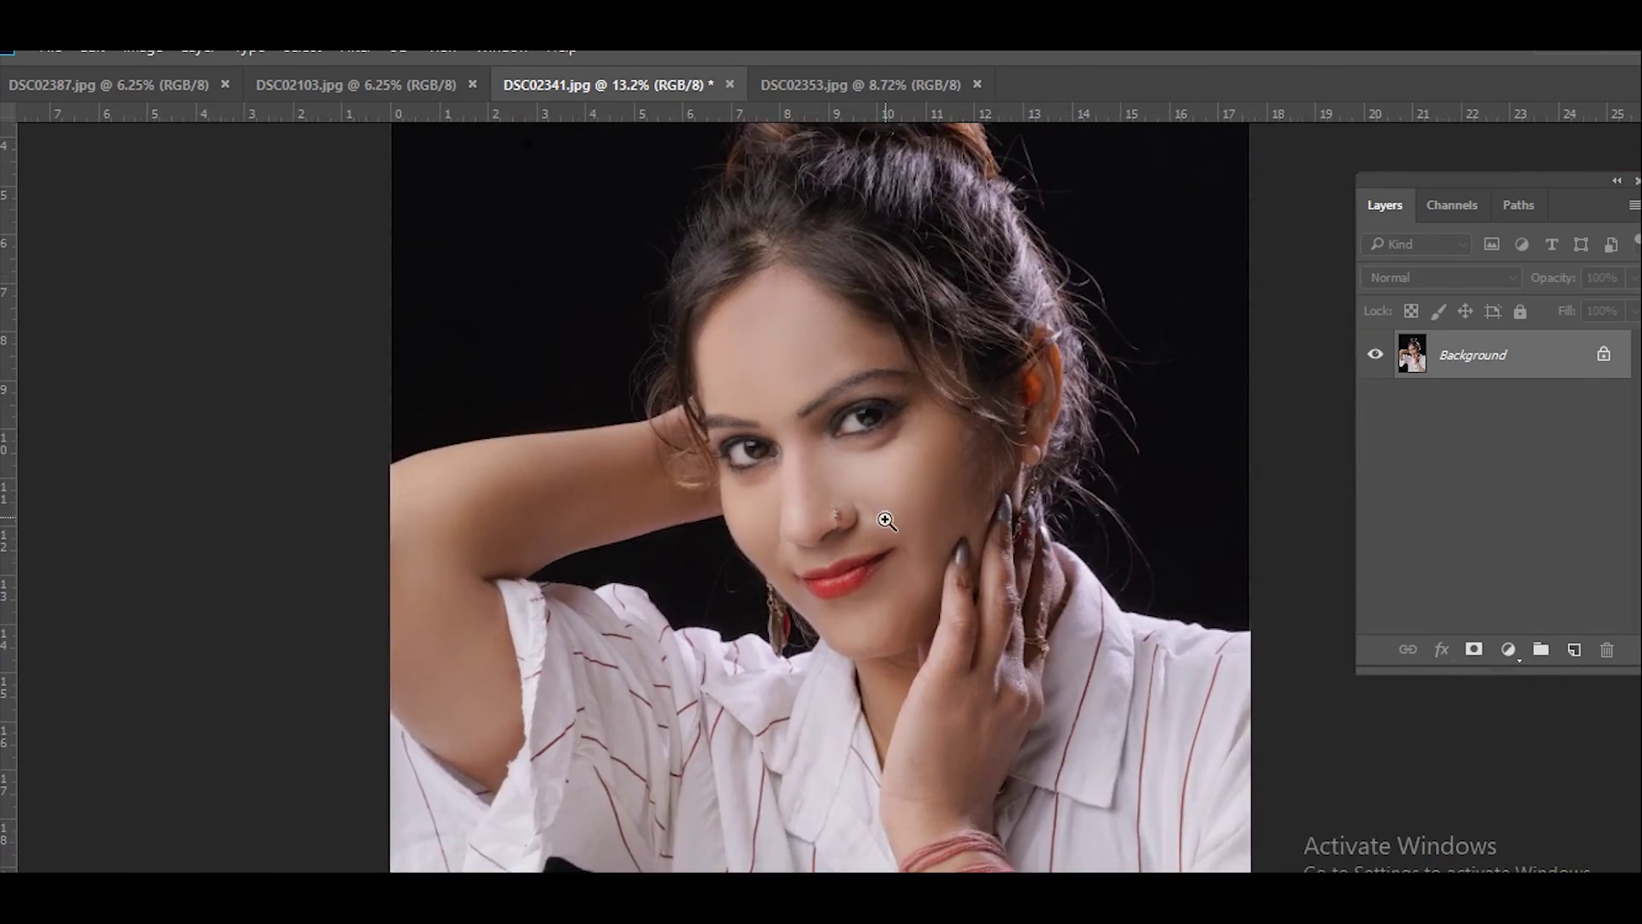